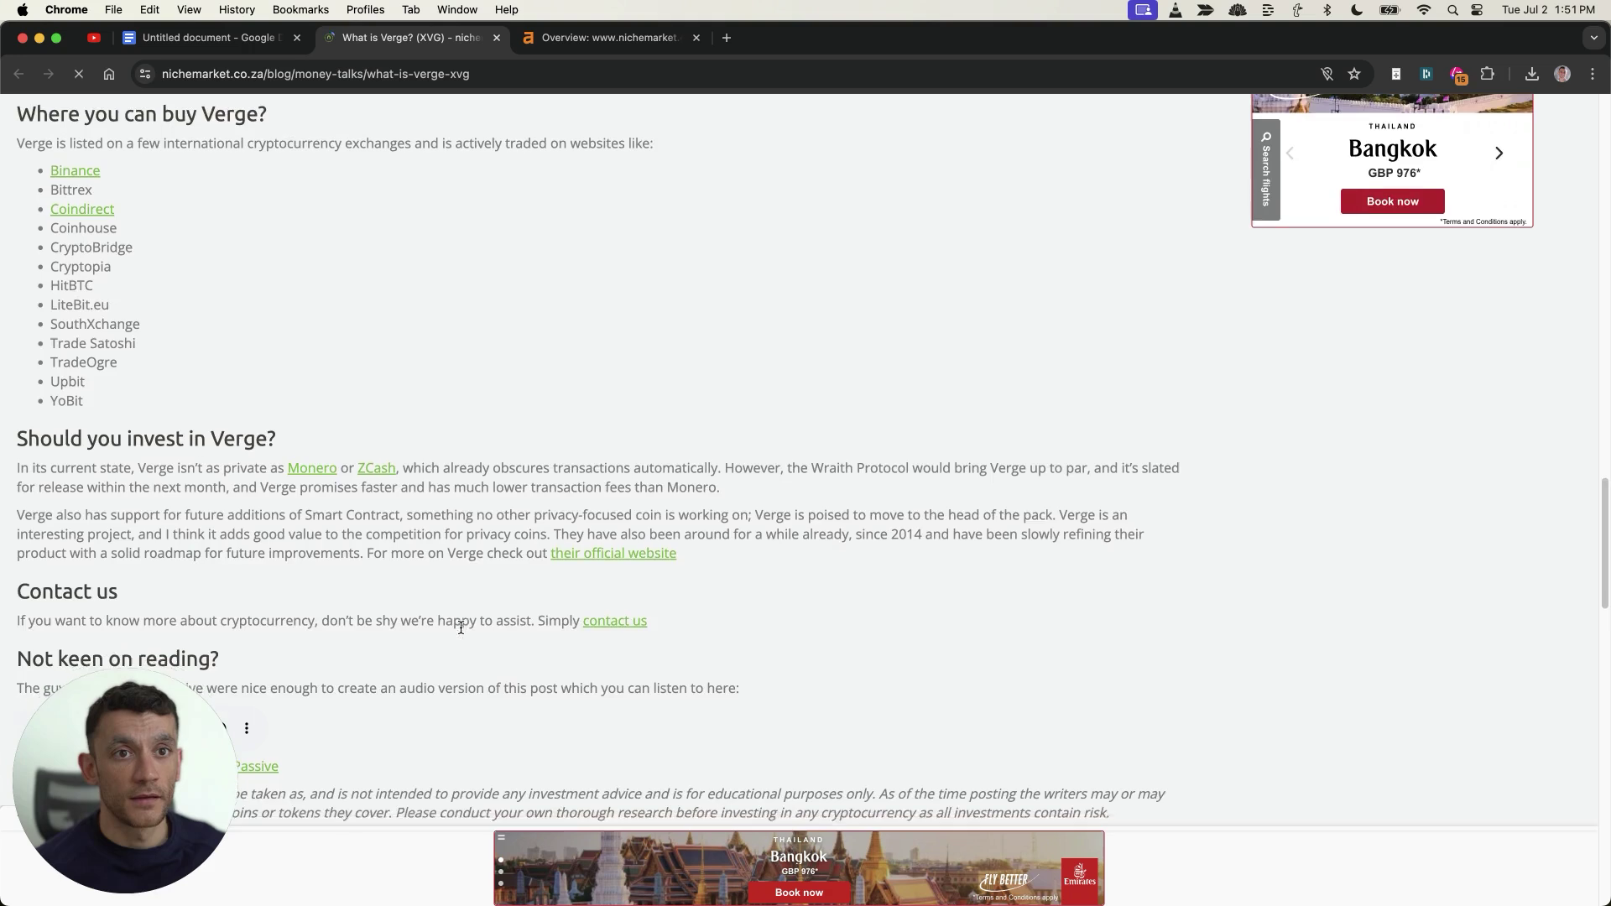
Step: Find and inspect the King Passive audio credit link in the Verge article
{"action": "scroll", "coordinate": [460, 630], "scroll_direction": "down", "scroll_amount": 3}
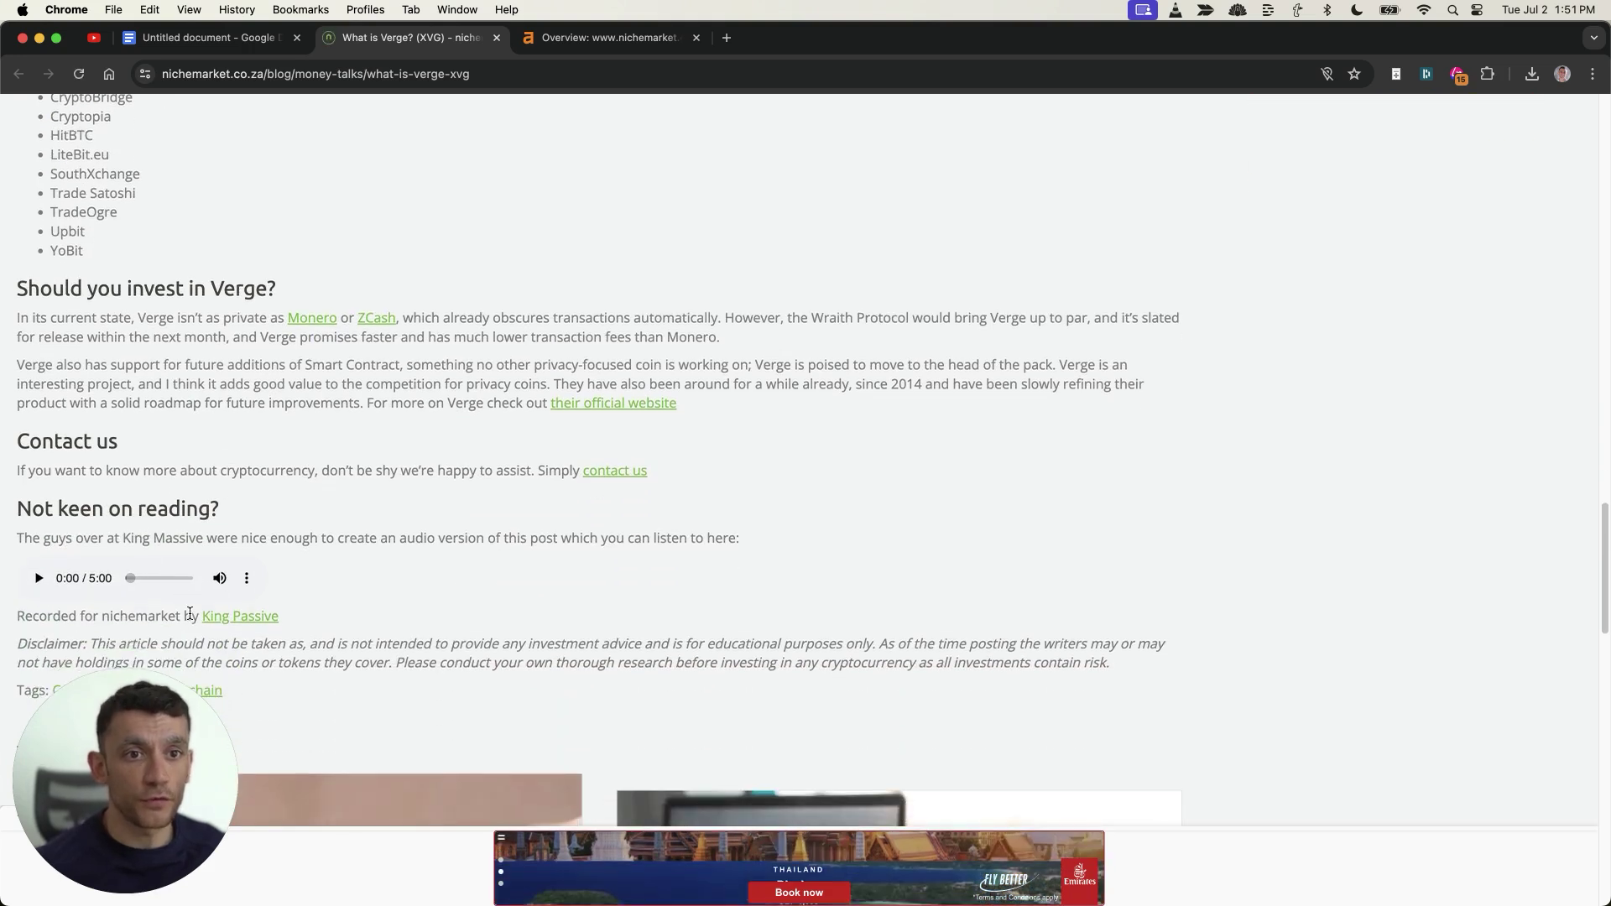
{"action": "left_click_drag", "start_coordinate": [9, 623], "coordinate": [301, 631]}
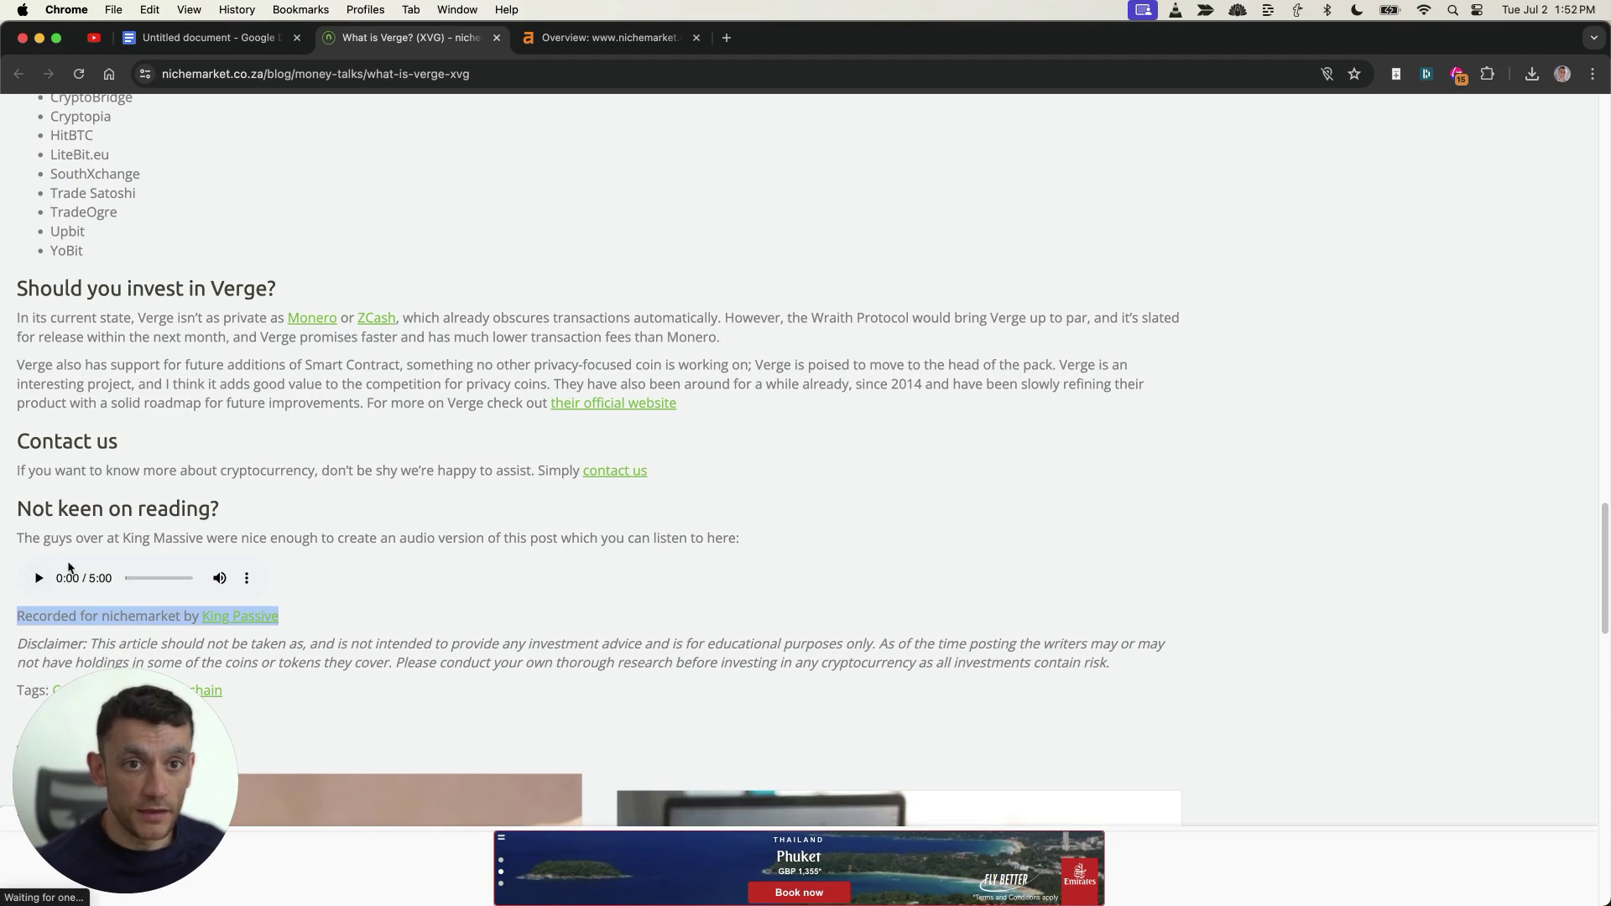
{"action": "right_click", "coordinate": [215, 621]}
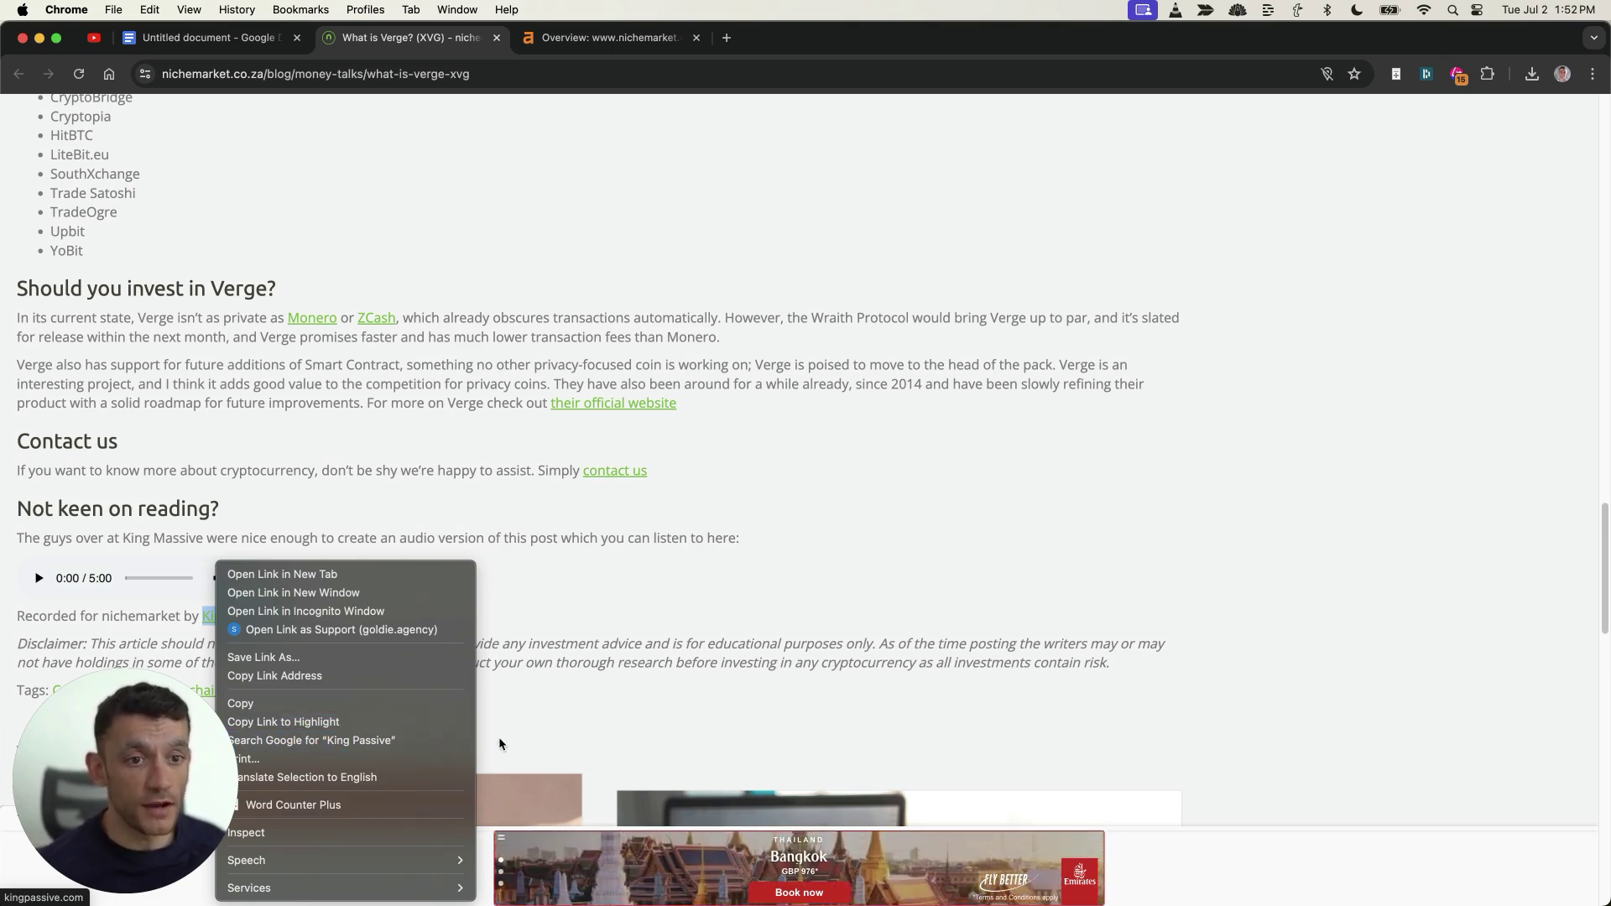
{"action": "left_click", "coordinate": [615, 636]}
{"action": "scroll", "coordinate": [615, 636], "scroll_direction": "down", "scroll_amount": 2}
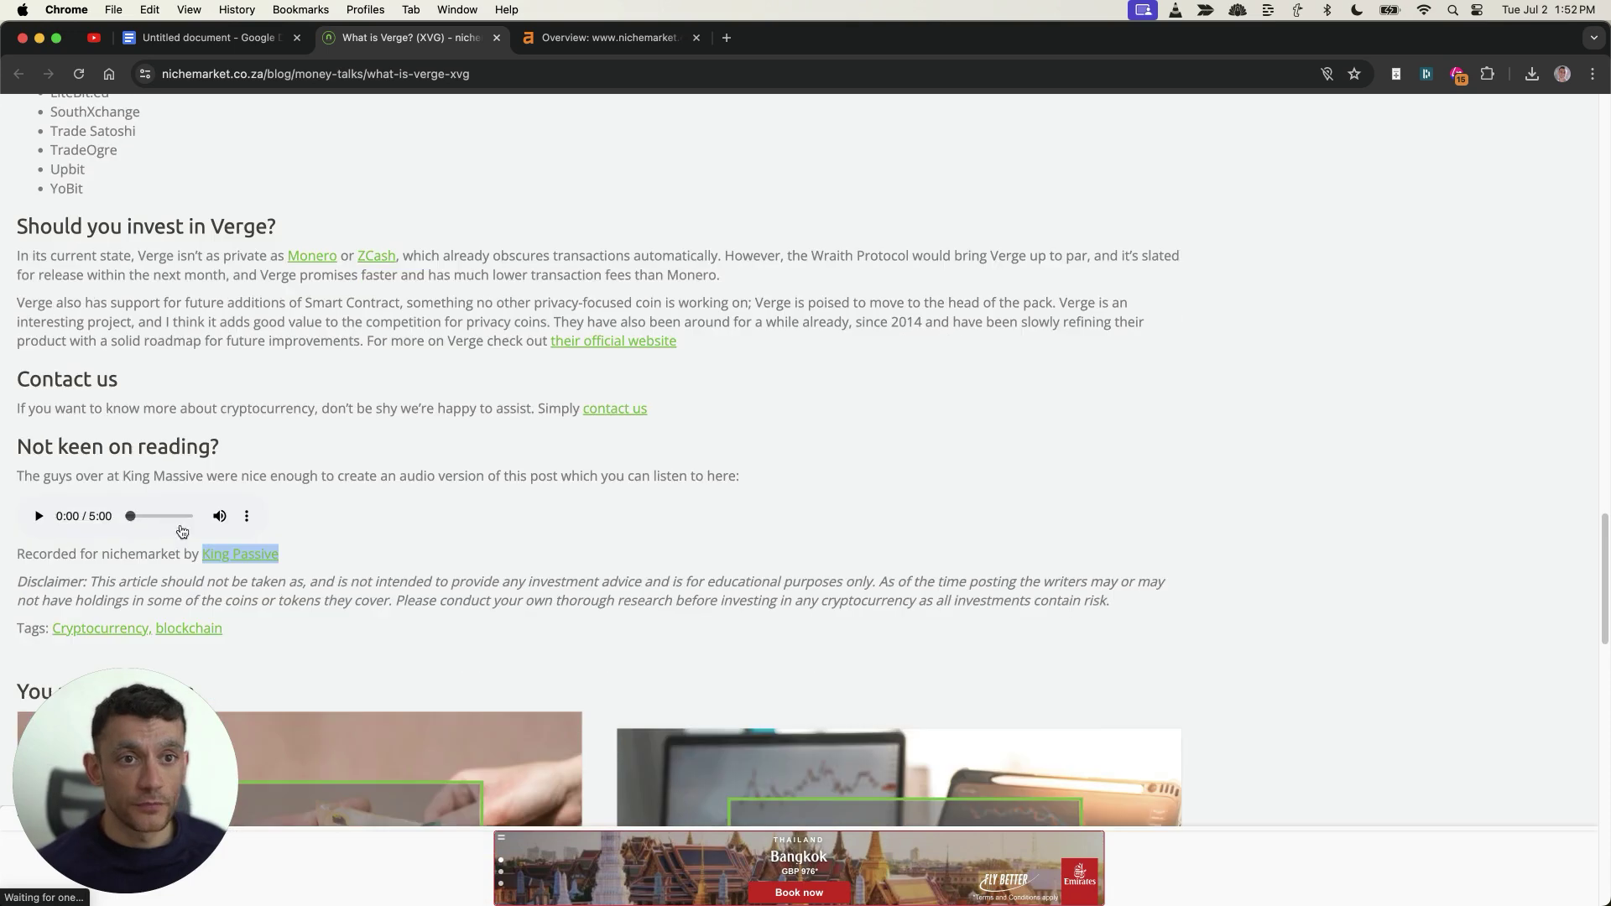
{"action": "scroll", "coordinate": [213, 547], "scroll_direction": "down", "scroll_amount": 2}
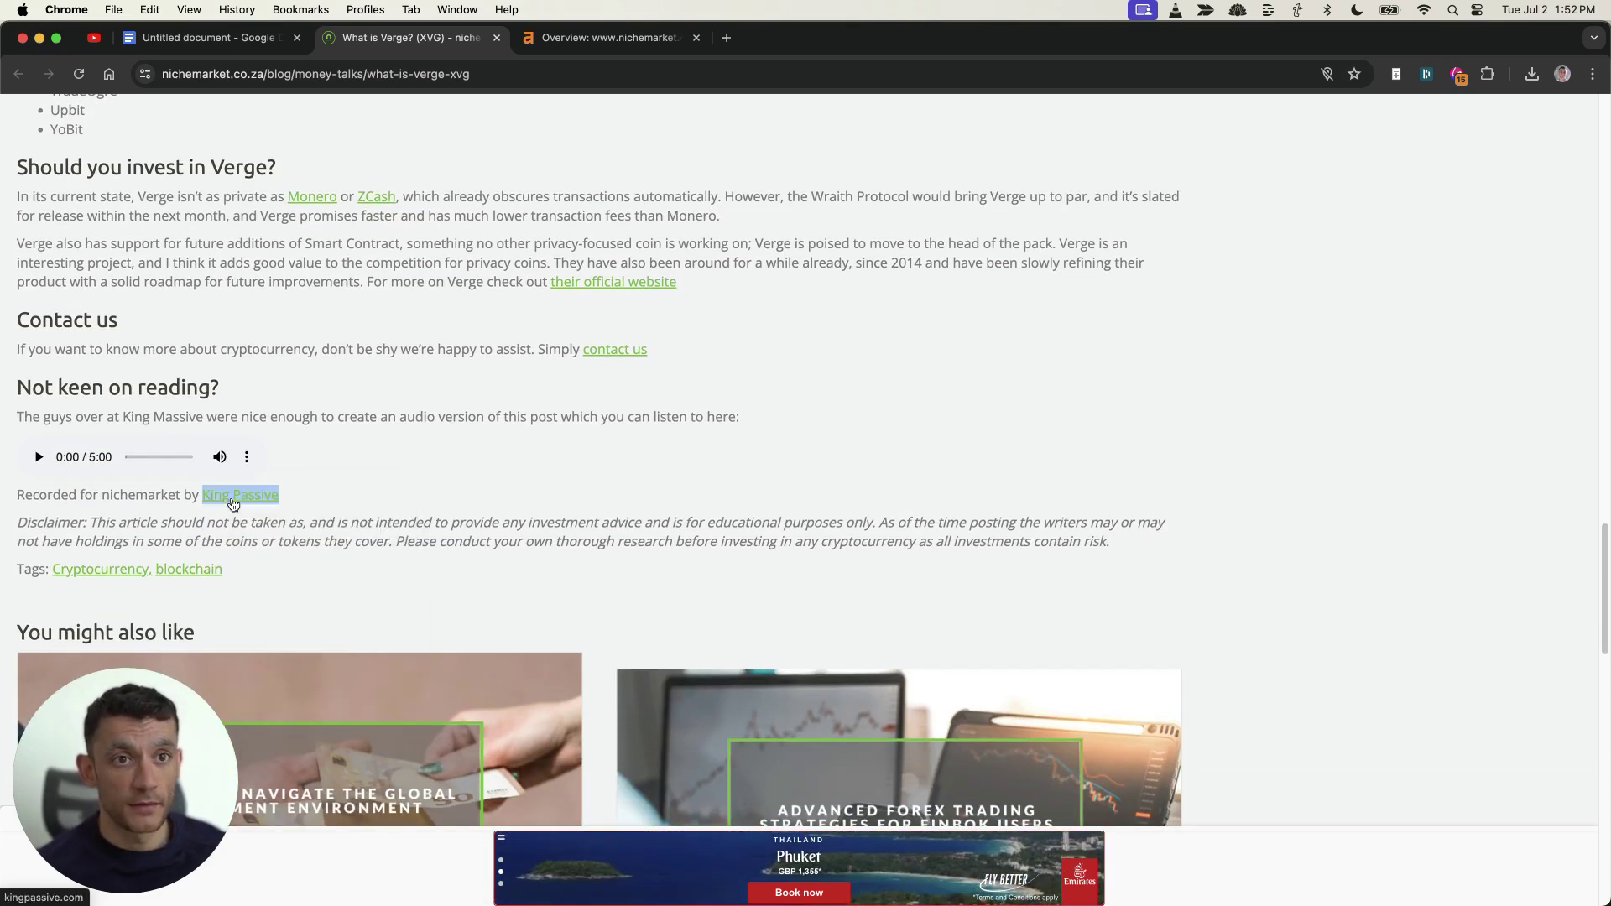
{"action": "right_click", "coordinate": [234, 500]}
{"action": "left_click", "coordinate": [631, 326]}
Step: Reload the Verge article, close its tab, and go back to the Google Docs outline
{"action": "key", "text": "cmd+r"}
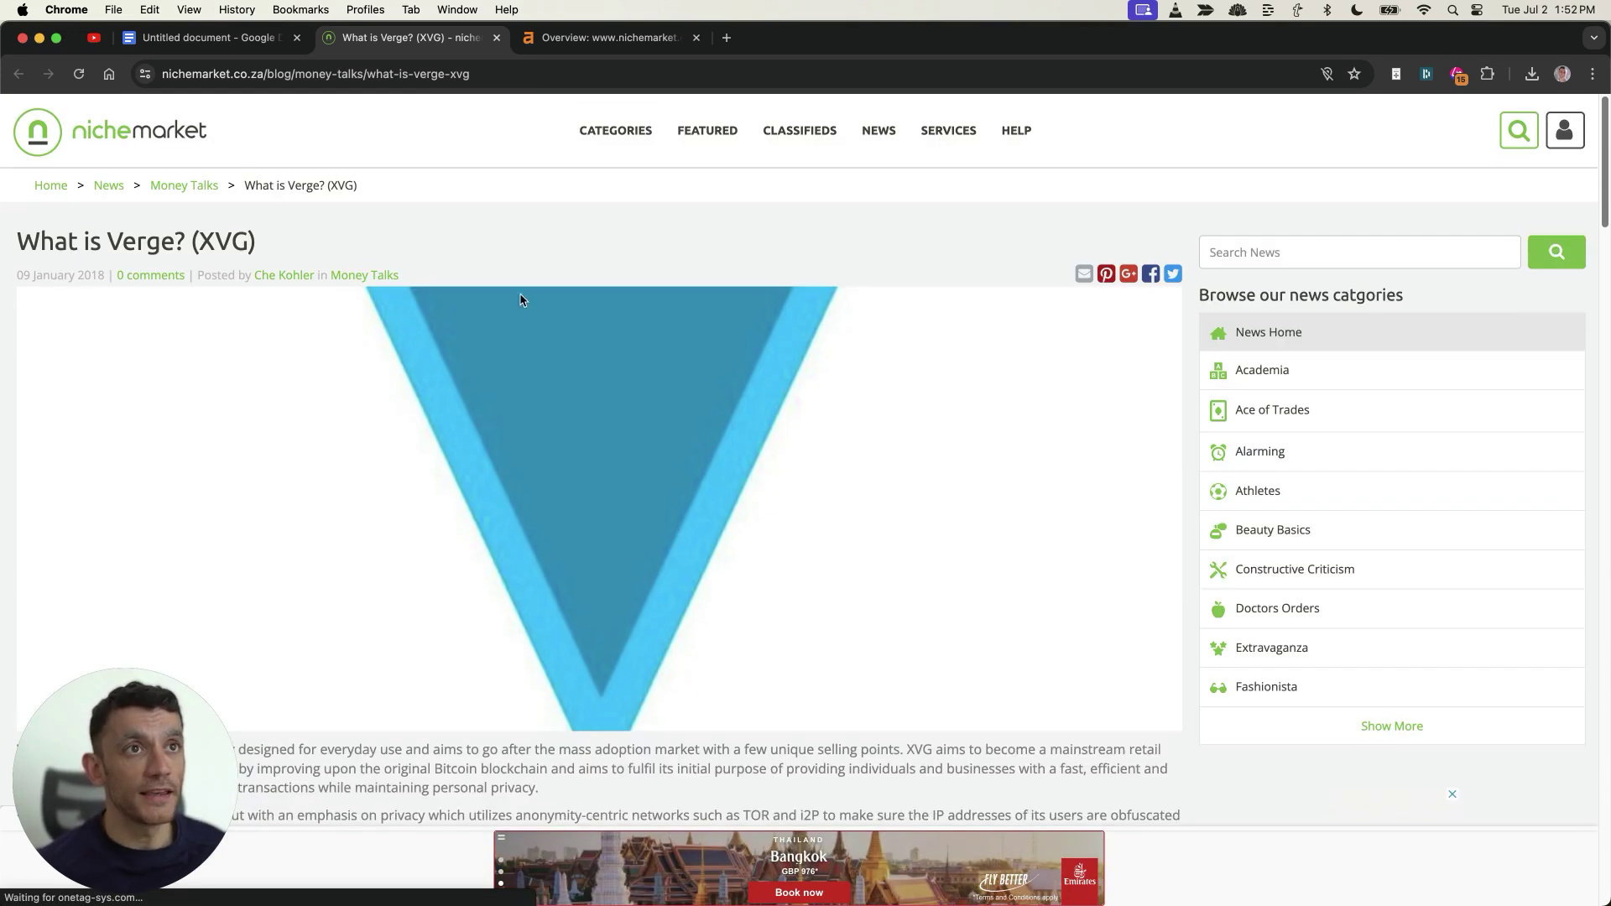
{"action": "middle_click", "coordinate": [350, 37]}
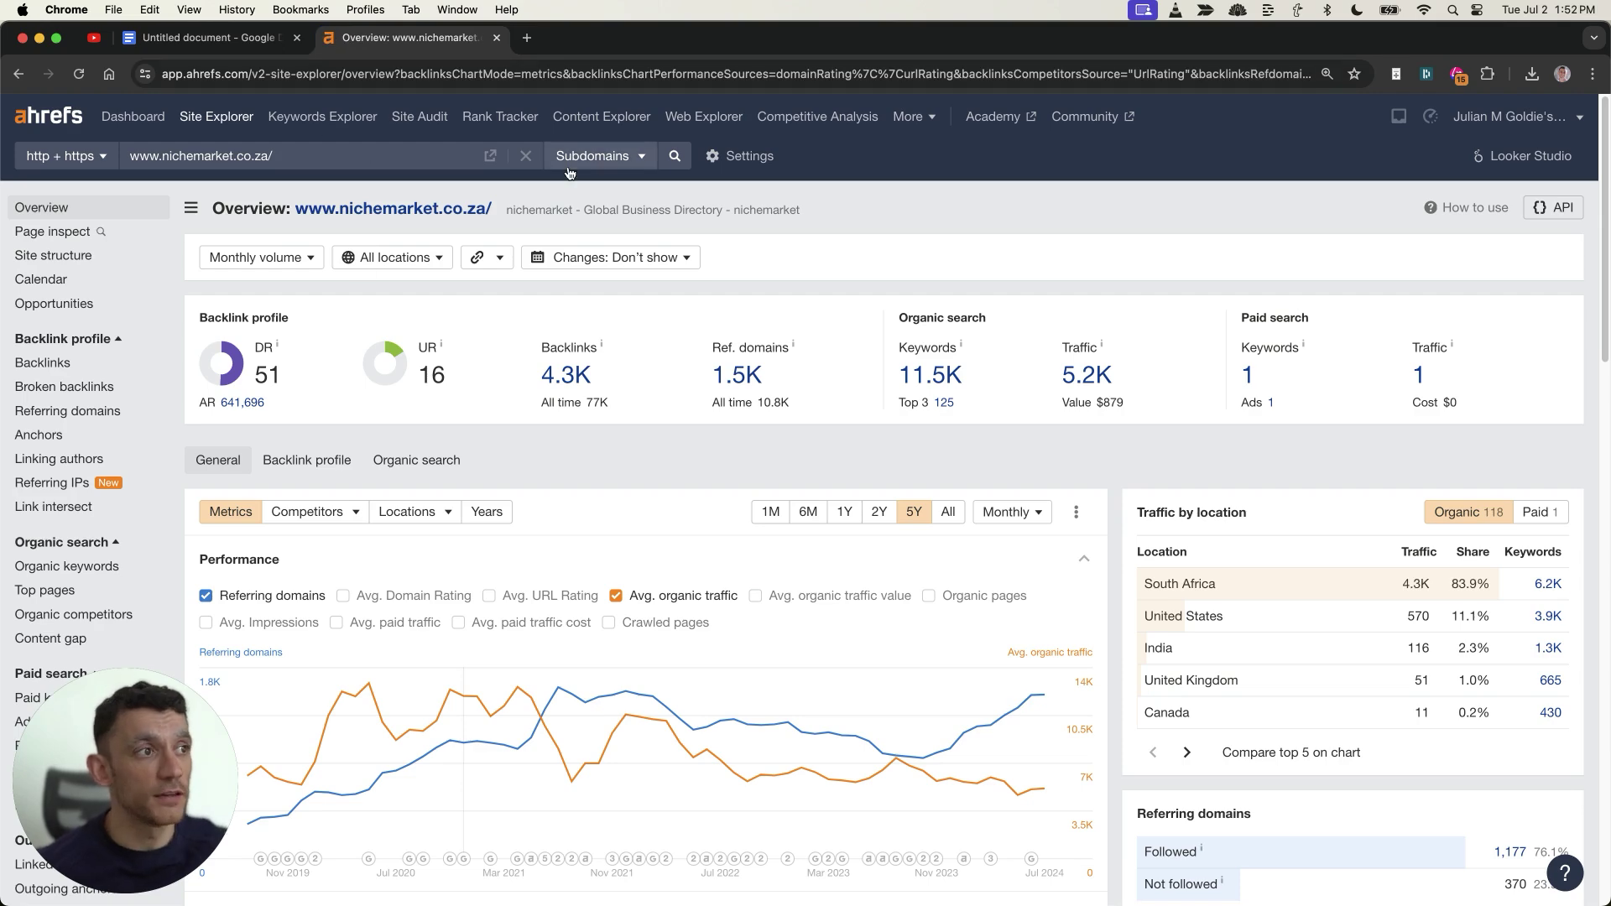
{"action": "left_click", "coordinate": [155, 28]}
Step: Read the Audio Link Building section of Medium's 'How To Land High DR Backlinks' article, then return to Ahrefs
{"action": "left_click", "coordinate": [576, 482]}
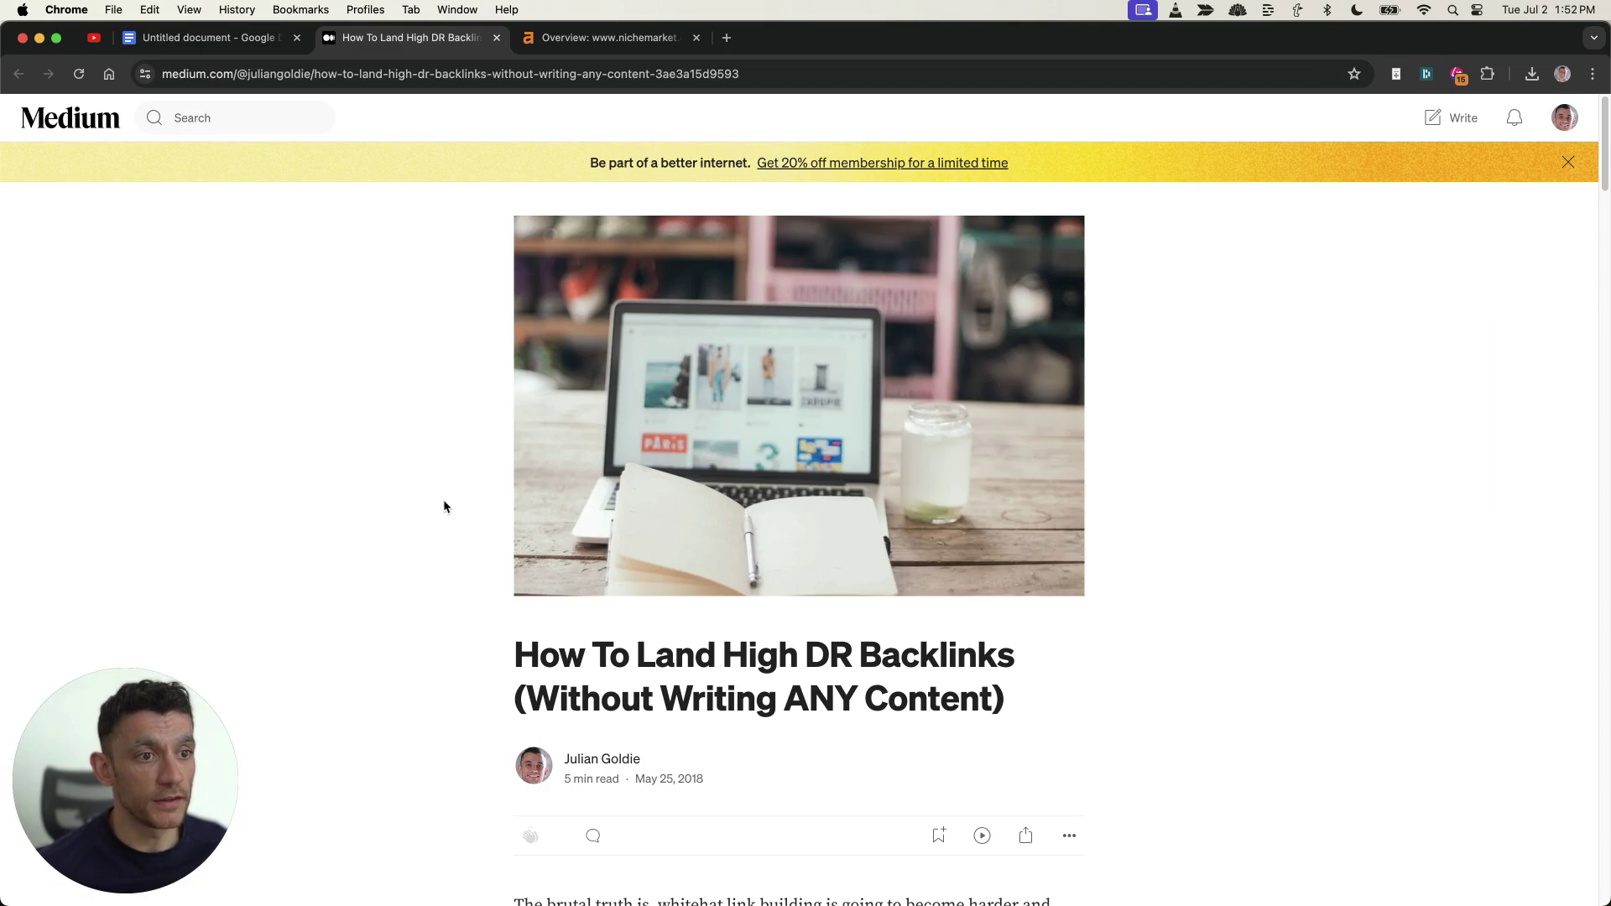
{"action": "left_click_drag", "start_coordinate": [436, 642], "coordinate": [1080, 722]}
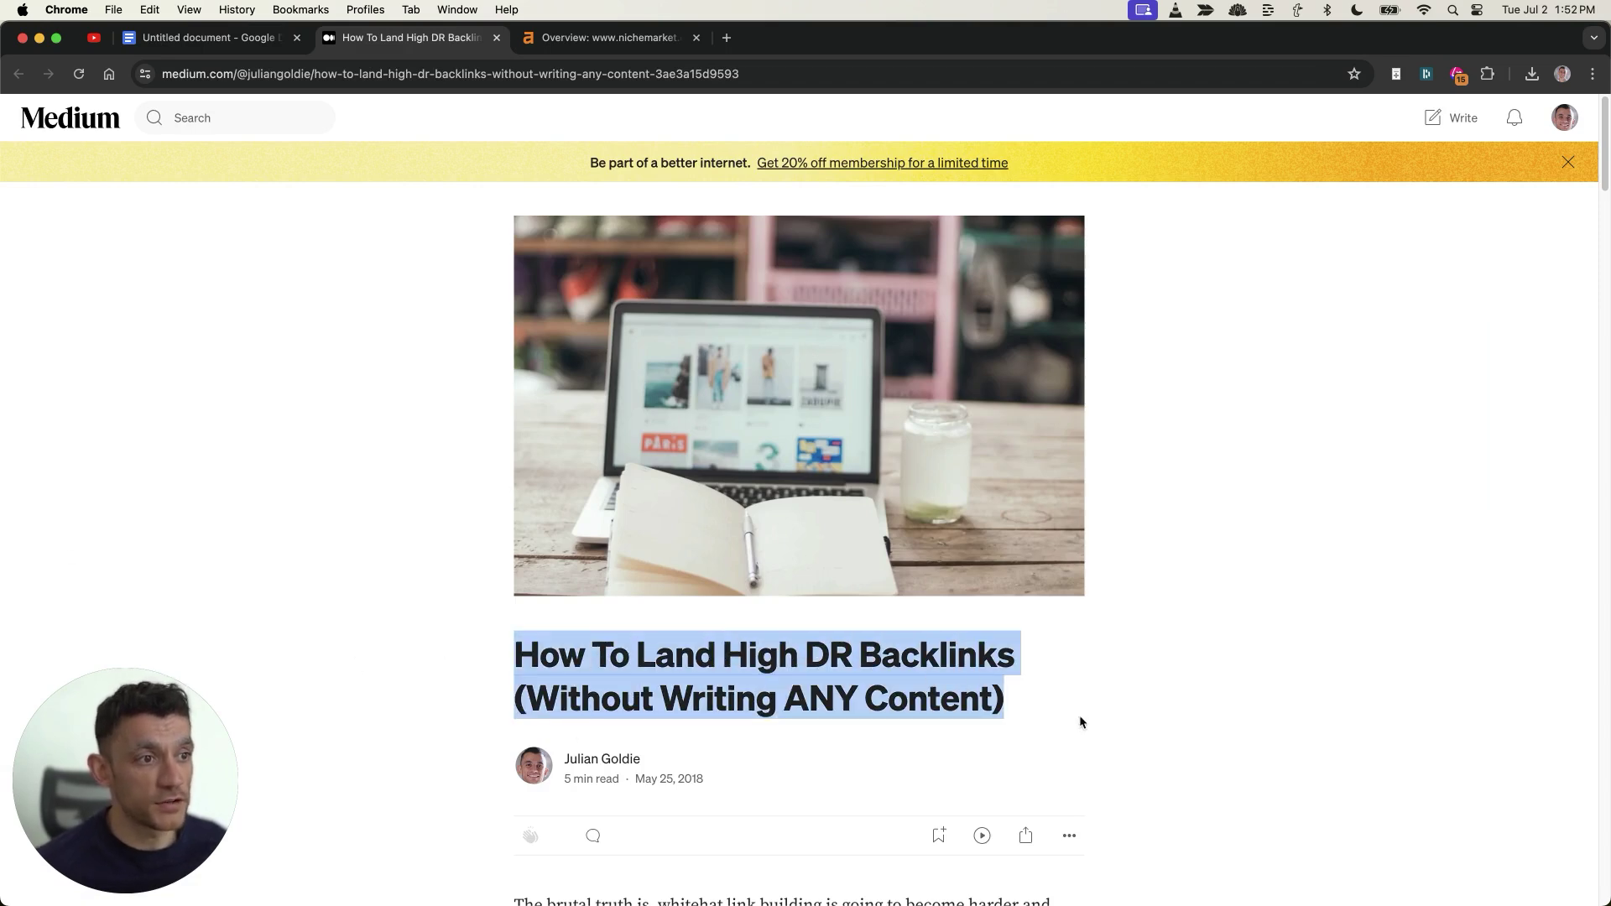
{"action": "left_click", "coordinate": [1126, 566]}
{"action": "scroll", "coordinate": [1126, 567], "scroll_direction": "down", "scroll_amount": 7}
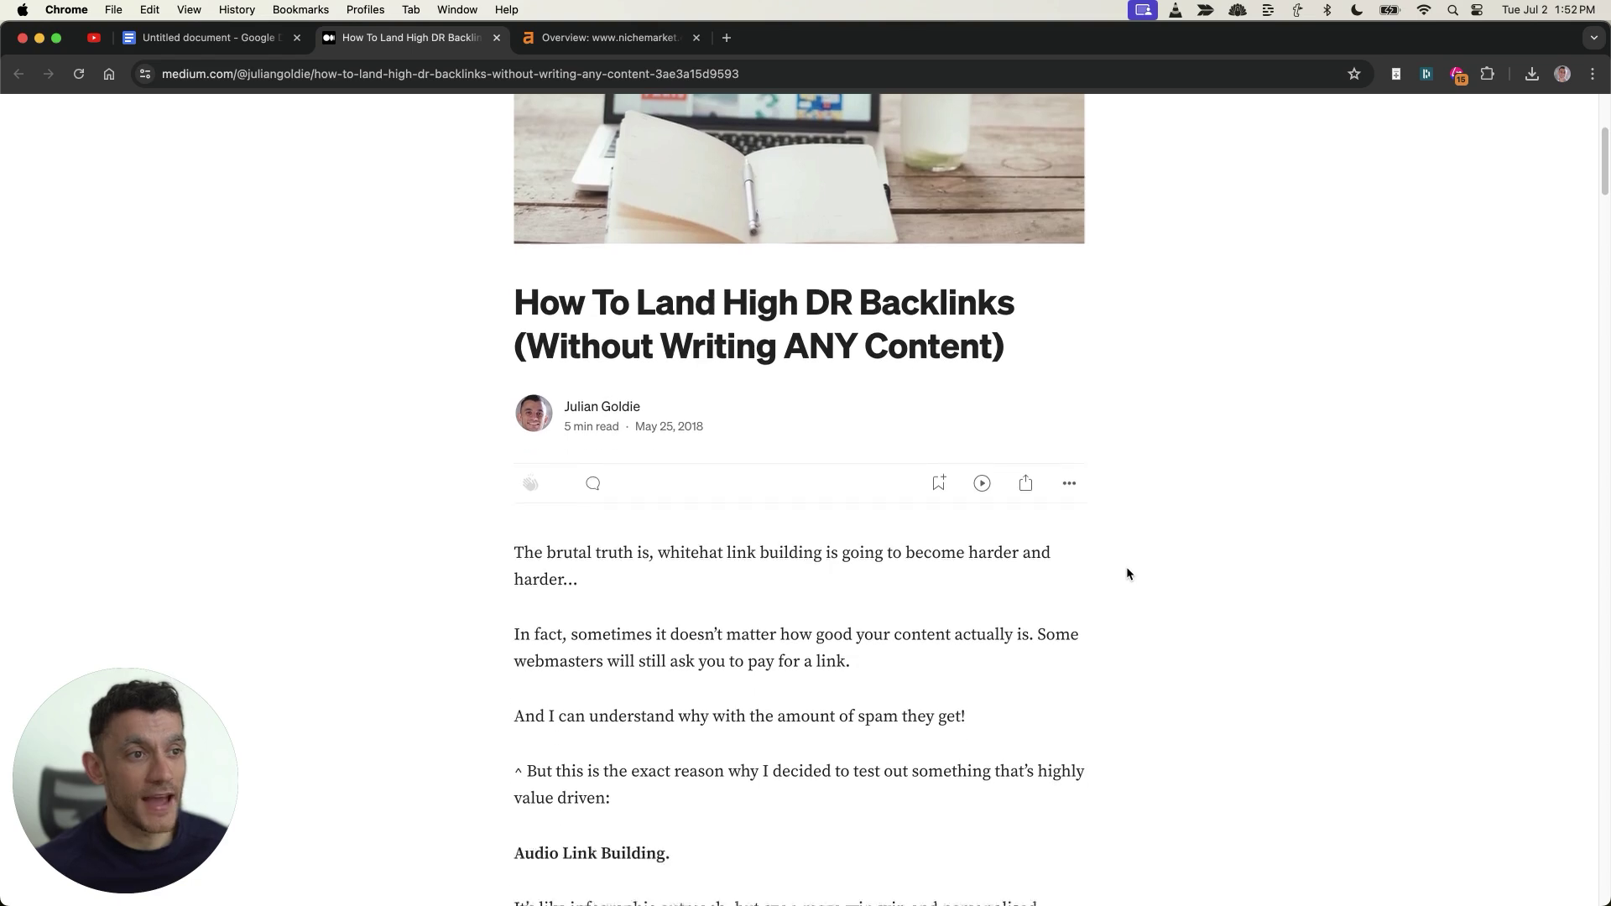
{"action": "scroll", "coordinate": [1141, 591], "scroll_direction": "down", "scroll_amount": 3}
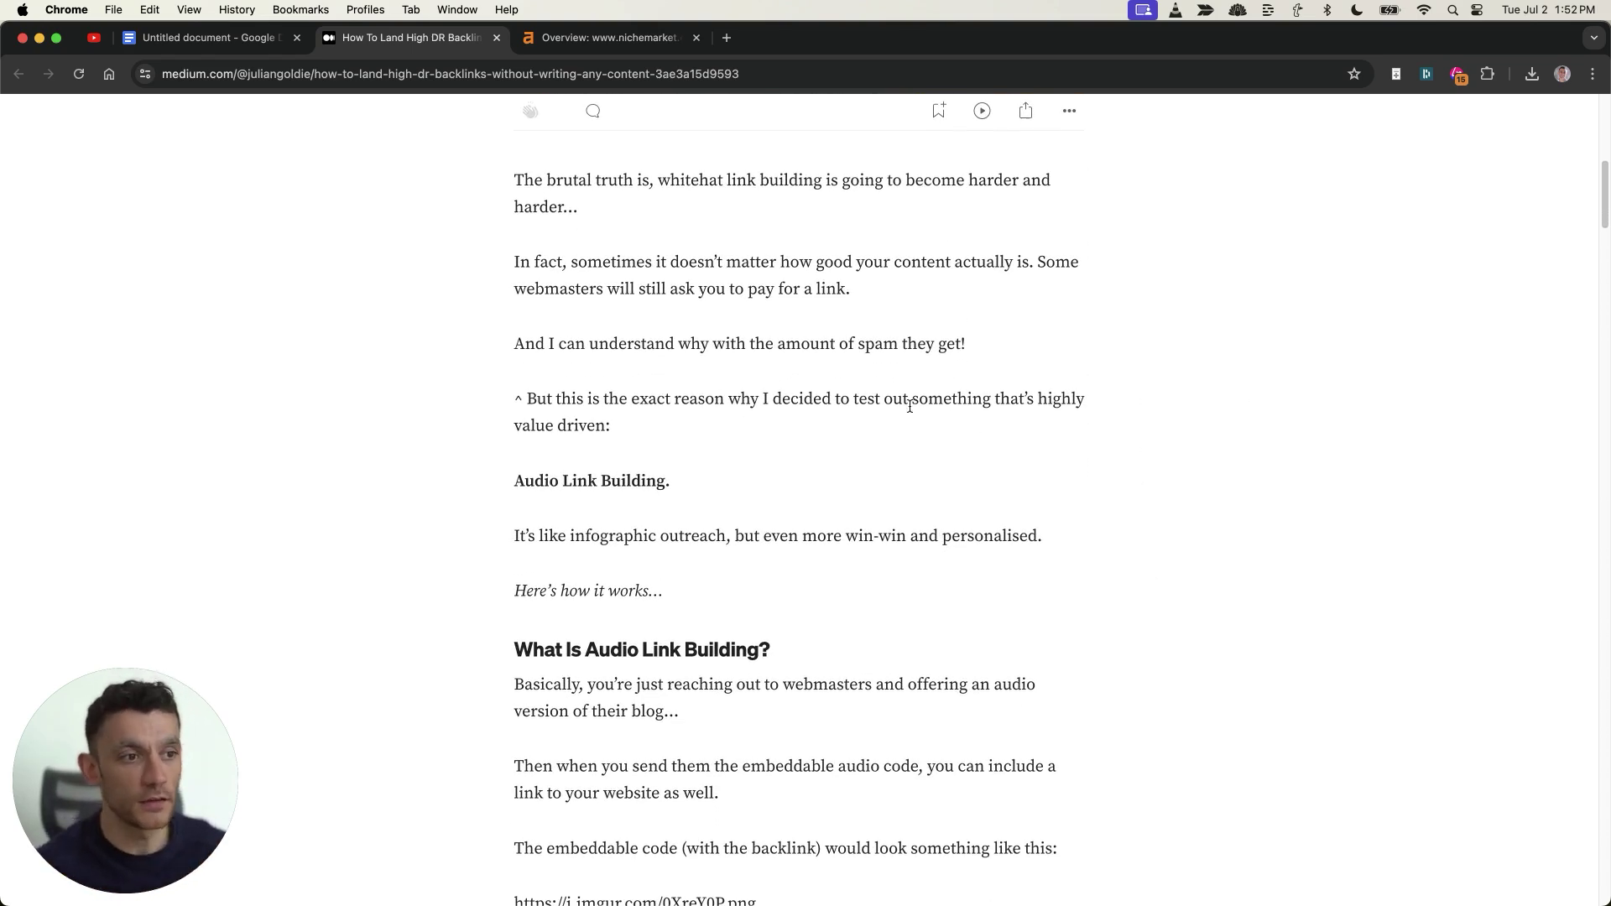
{"action": "scroll", "coordinate": [809, 382], "scroll_direction": "up", "scroll_amount": 6}
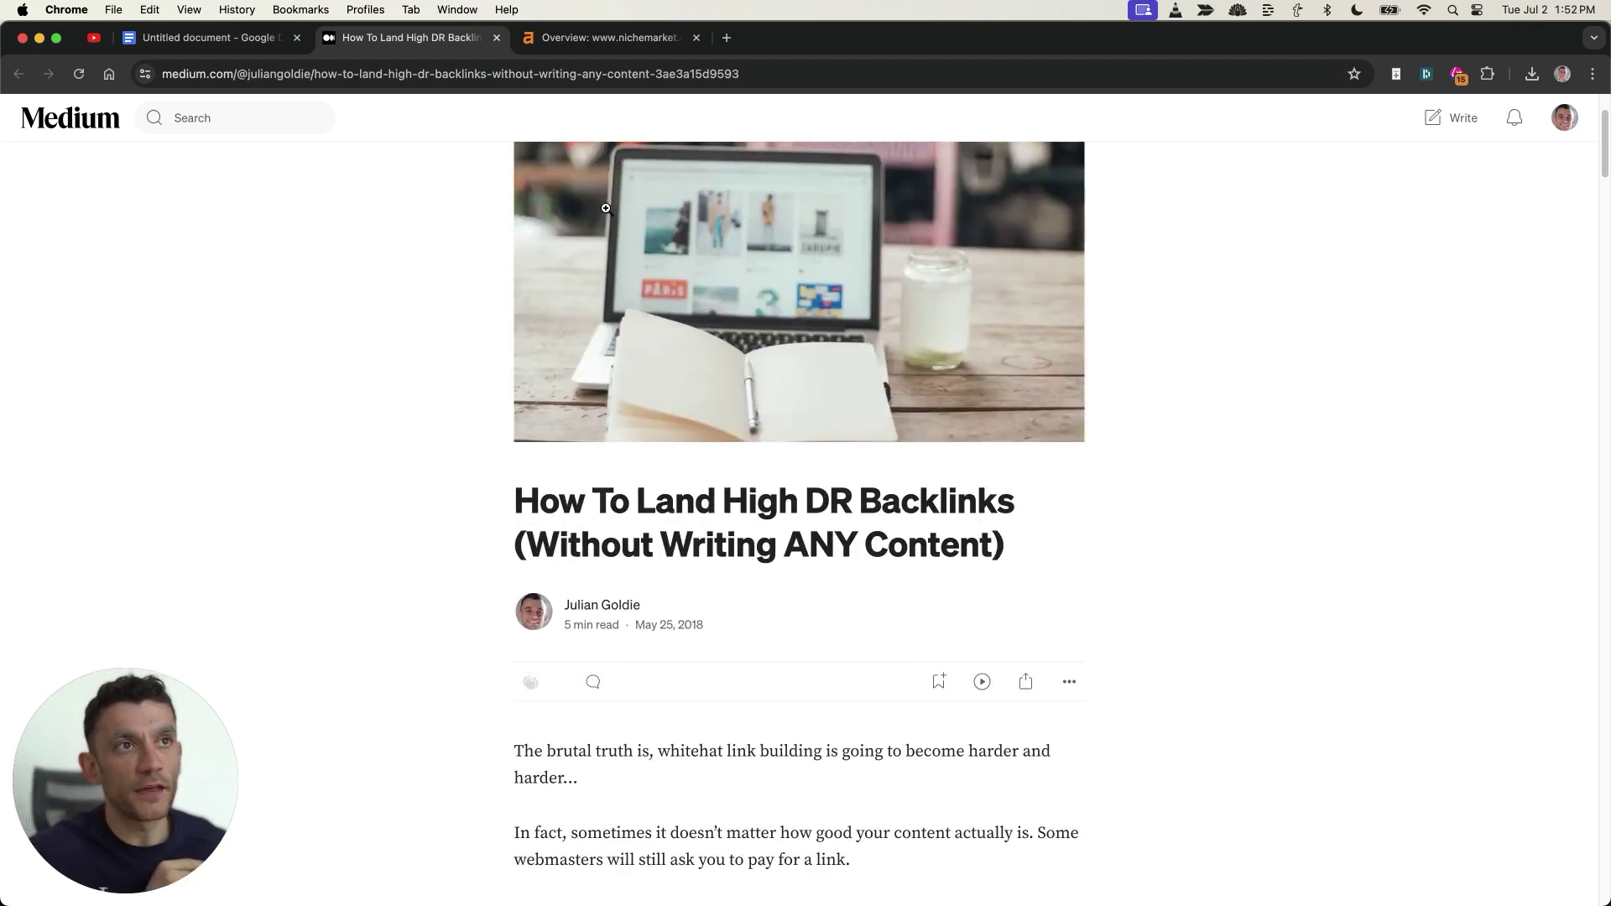
{"action": "left_click", "coordinate": [598, 40]}
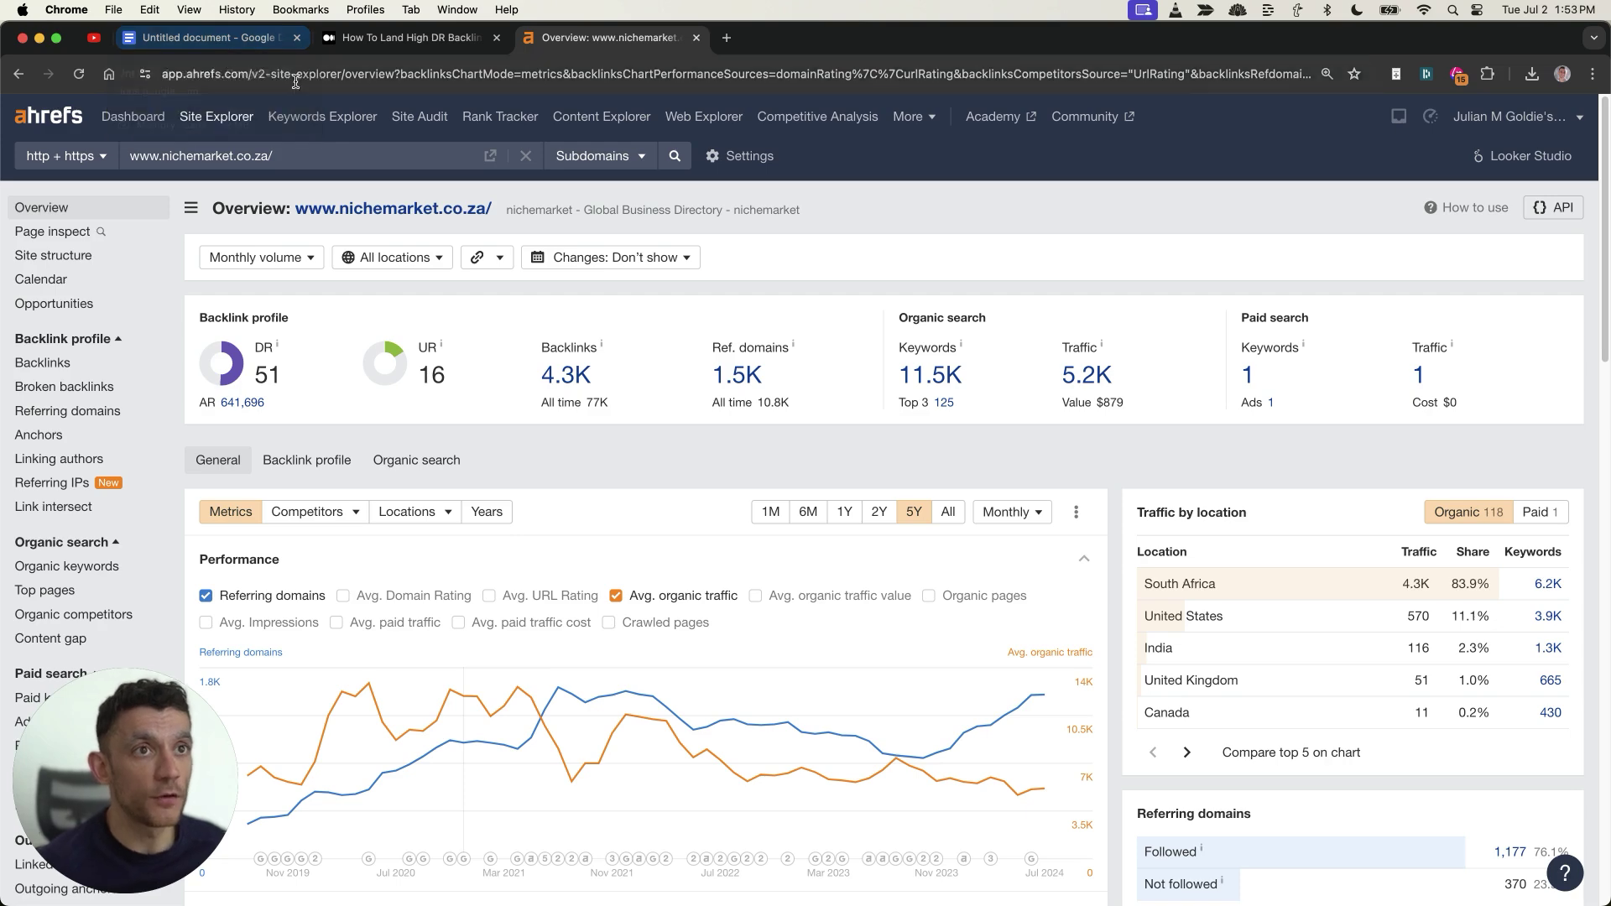
Step: Open the nichemarket site from Ahrefs and scroll to the Verge article's audio player
{"action": "left_click", "coordinate": [403, 38]}
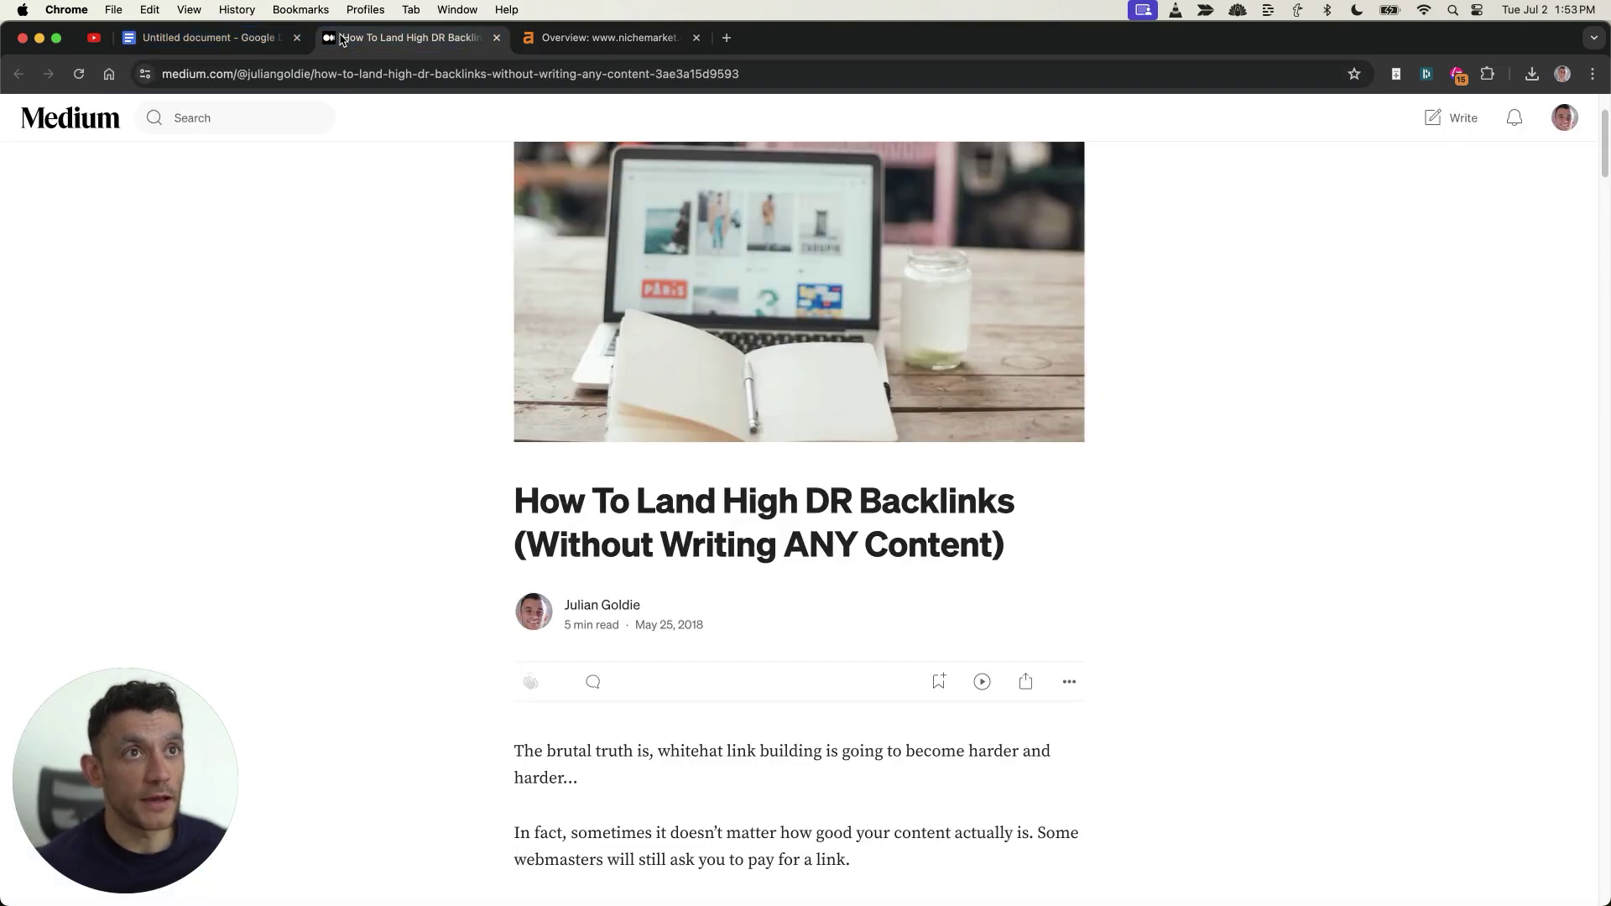
{"action": "left_click", "coordinate": [588, 37]}
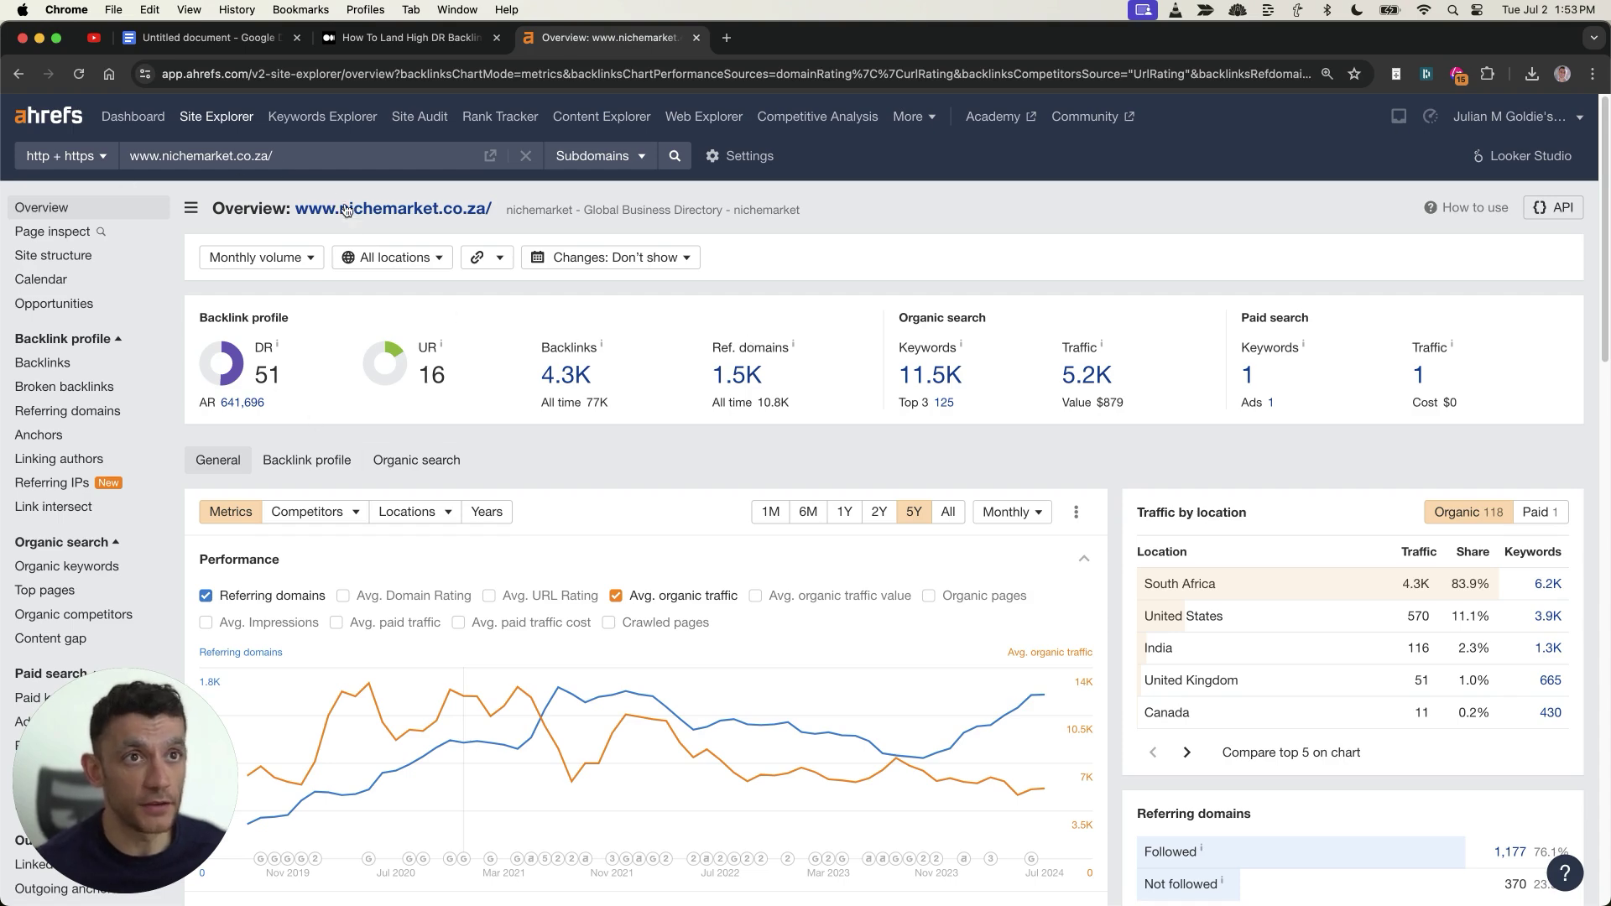
{"action": "left_click", "coordinate": [377, 209], "text": "super"}
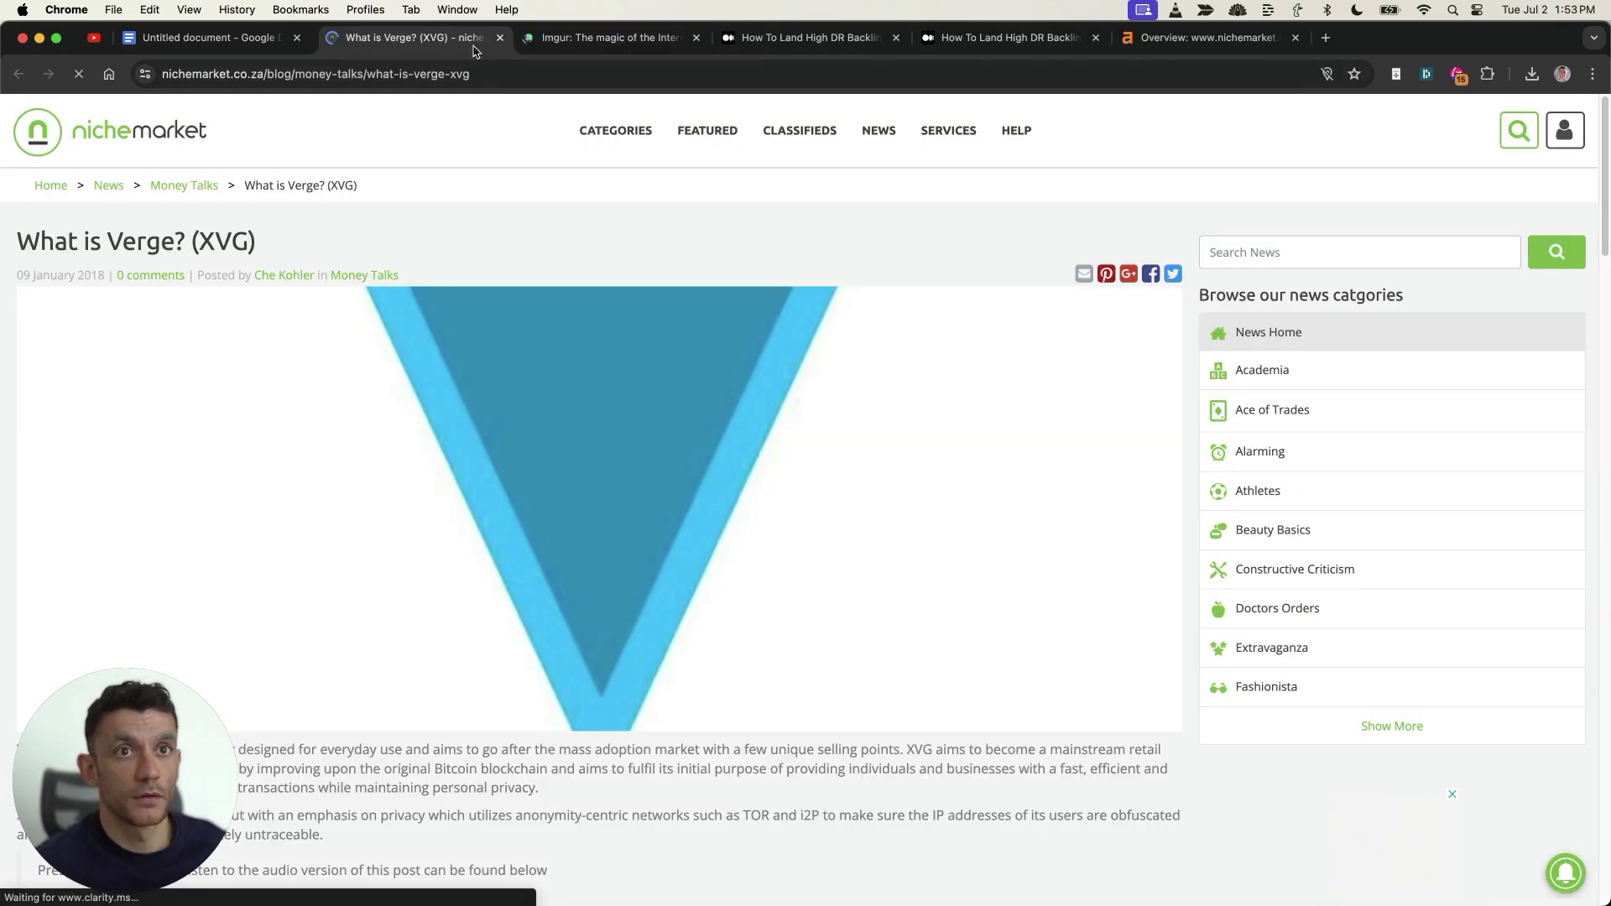
{"action": "scroll", "coordinate": [570, 469], "scroll_direction": "down", "scroll_amount": 10}
{"action": "scroll", "coordinate": [587, 537], "scroll_direction": "down", "scroll_amount": 15}
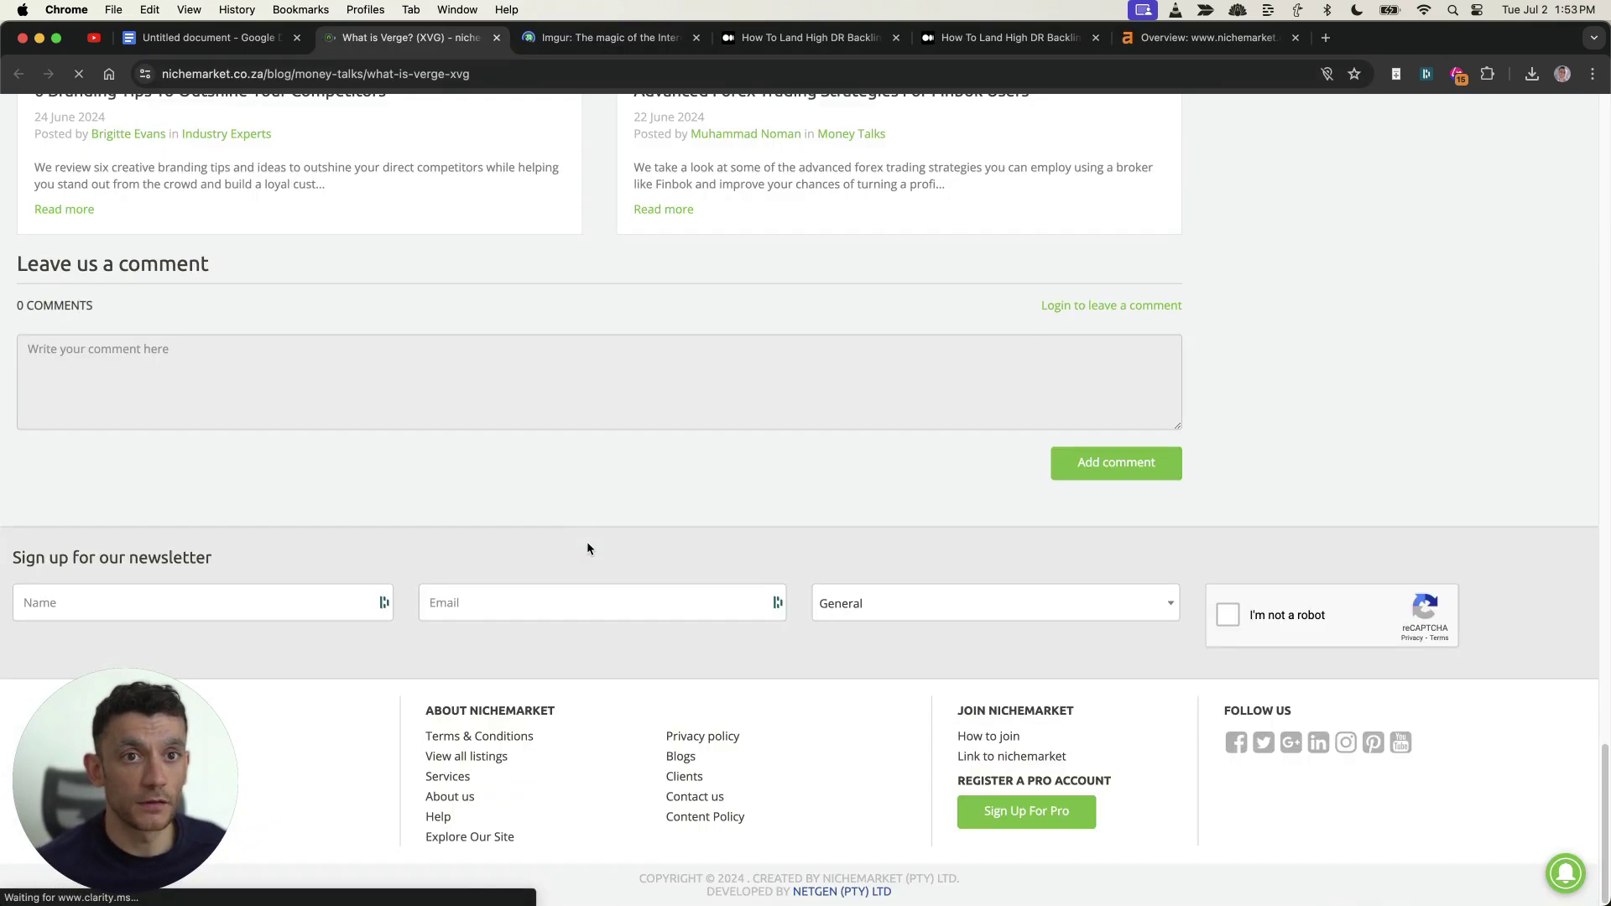
{"action": "scroll", "coordinate": [72, 302], "scroll_direction": "up", "scroll_amount": 5}
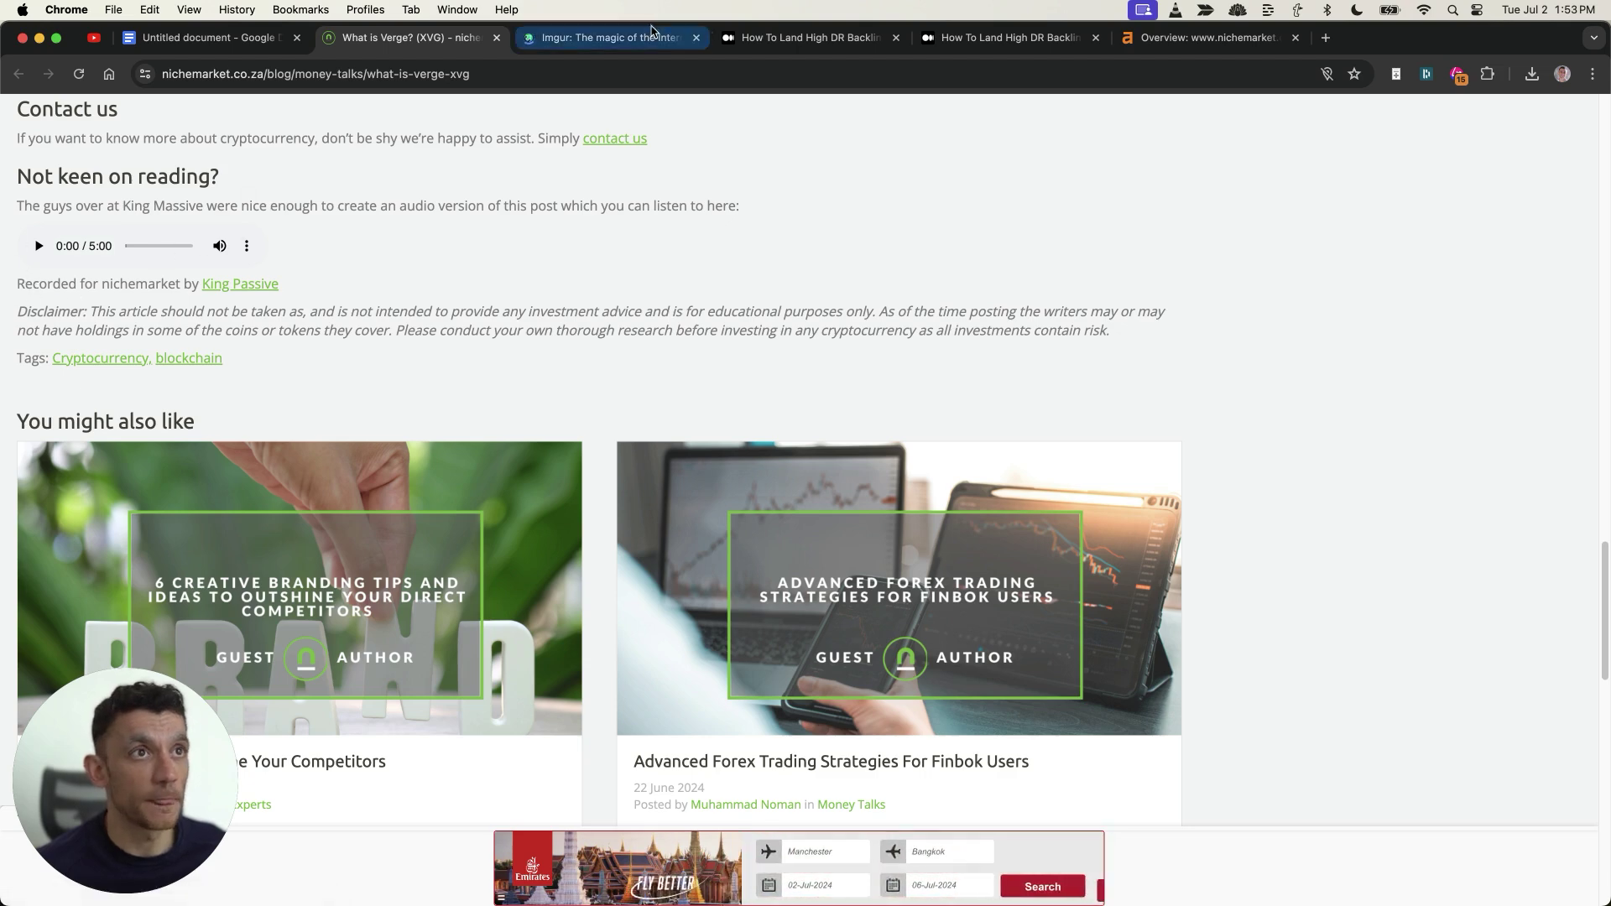
Step: View the Imgur screenshot of the King Passive audio credit and close the duplicate Medium tab
{"action": "left_click", "coordinate": [611, 37]}
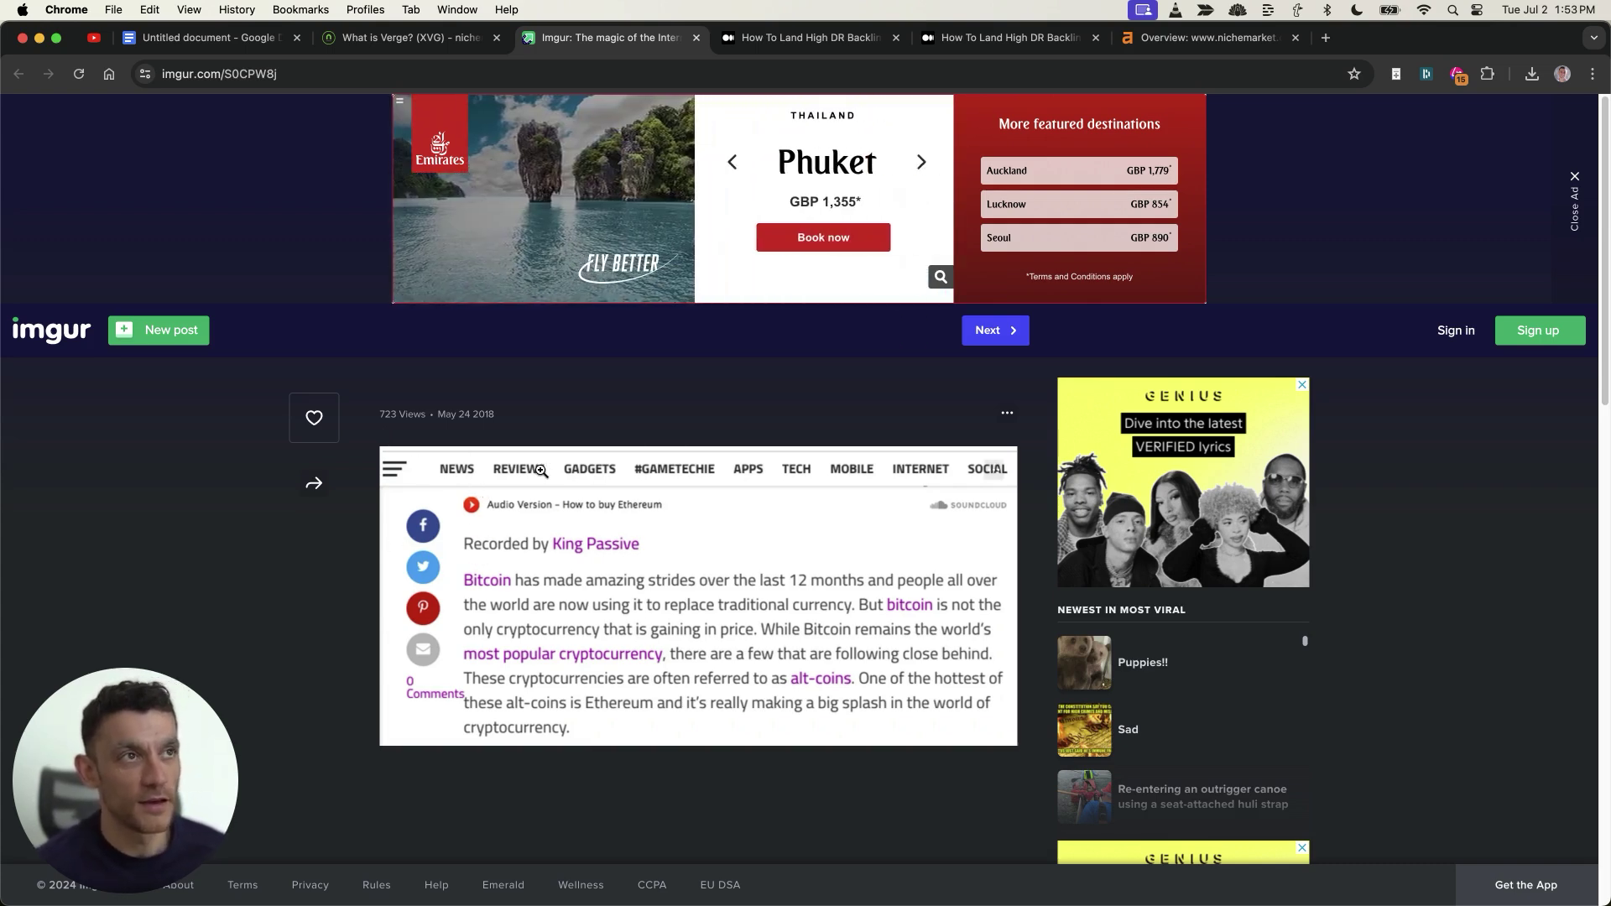
{"action": "middle_click", "coordinate": [840, 42]}
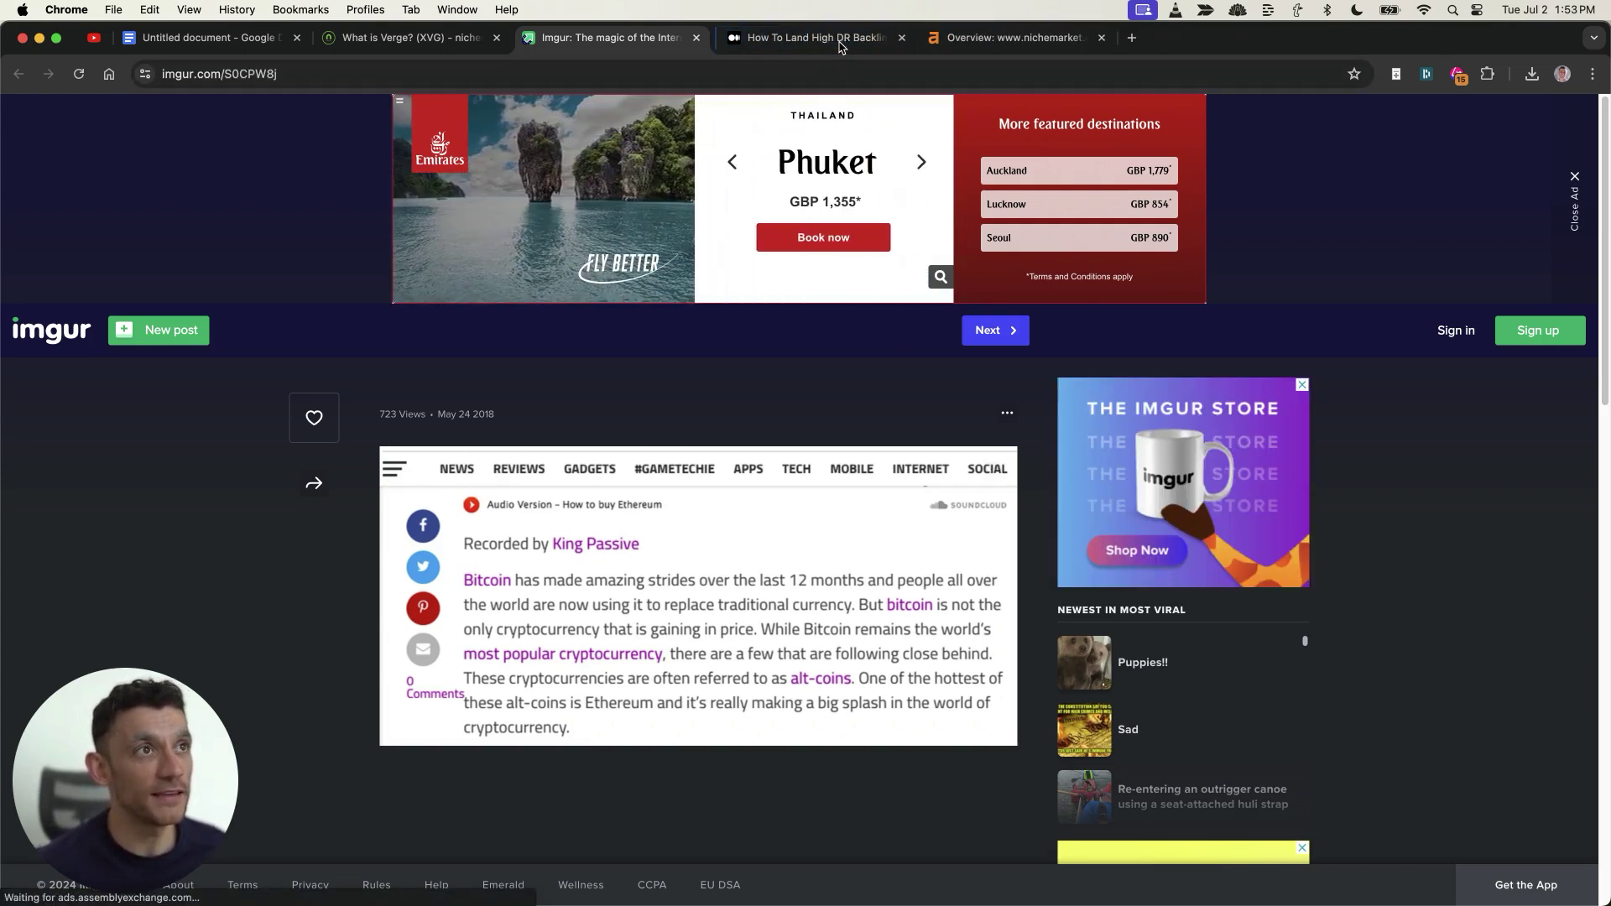
{"action": "left_click", "coordinate": [839, 42]}
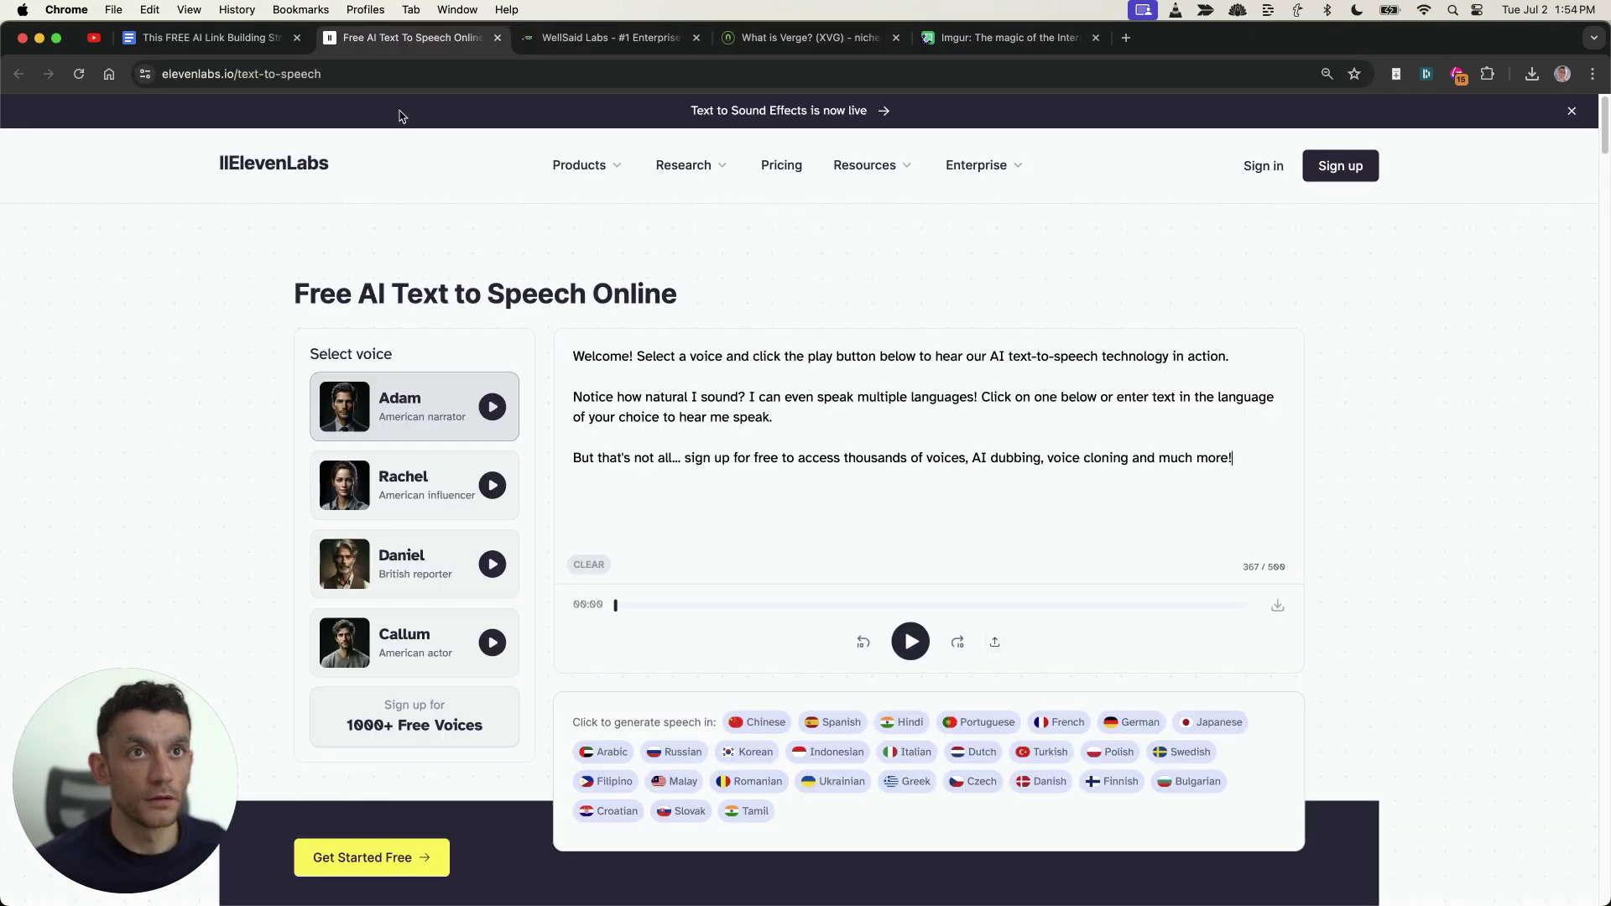
Step: Compare the WellSaid site with ElevenLabs' Free AI Text to Speech page
{"action": "left_click", "coordinate": [555, 38]}
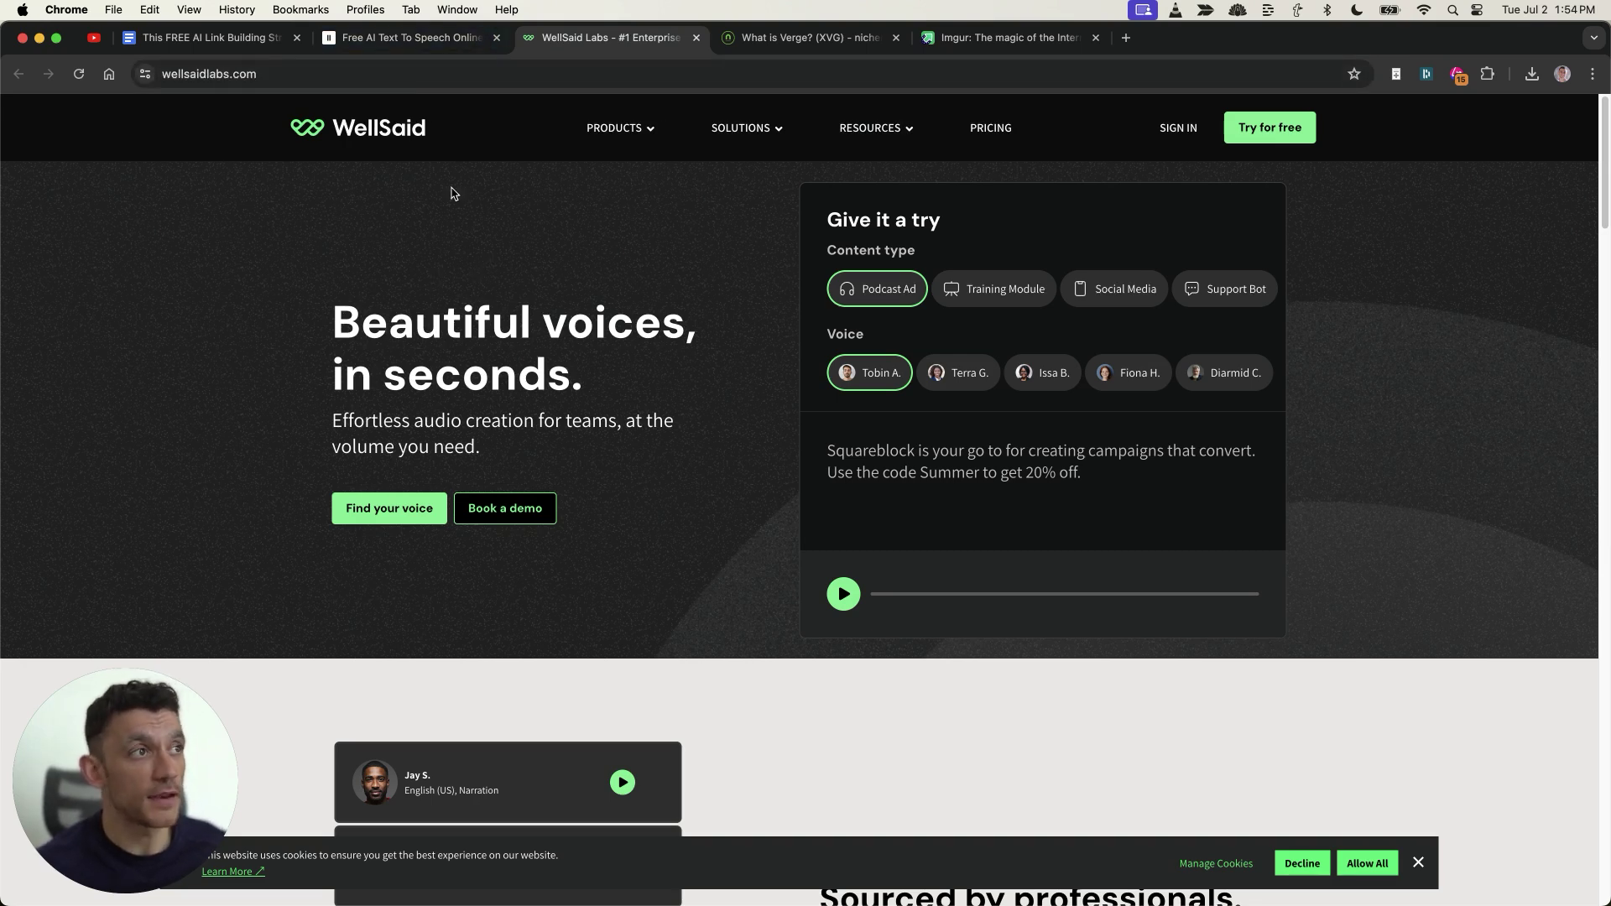
{"action": "left_click", "coordinate": [346, 40]}
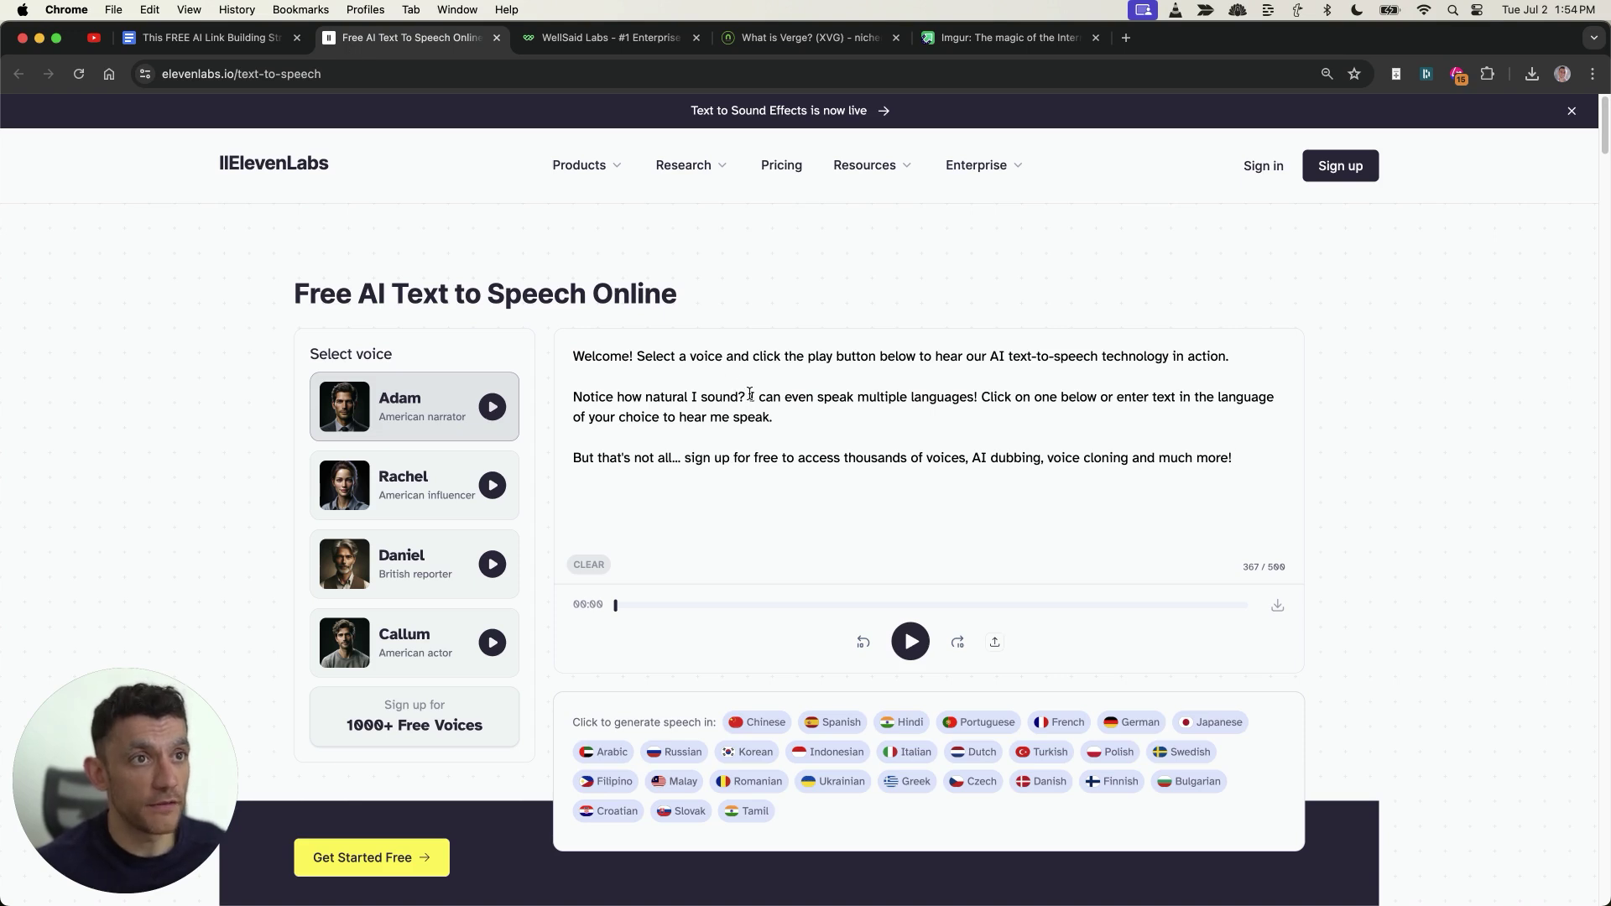
{"action": "triple_click", "coordinate": [713, 295]}
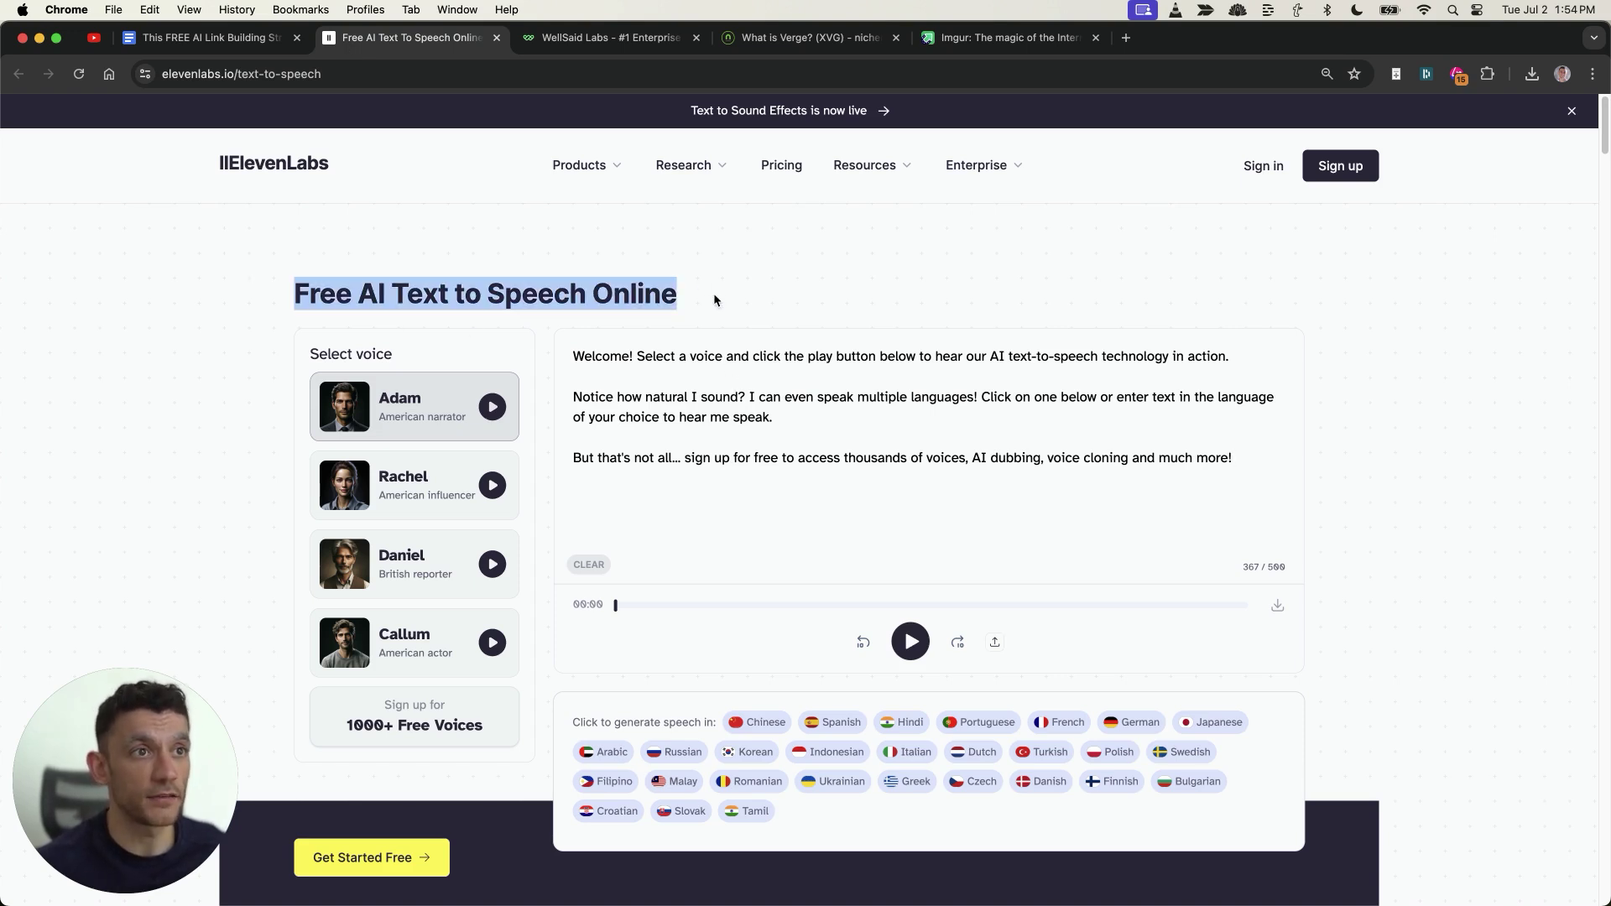
{"action": "left_click", "coordinate": [423, 349]}
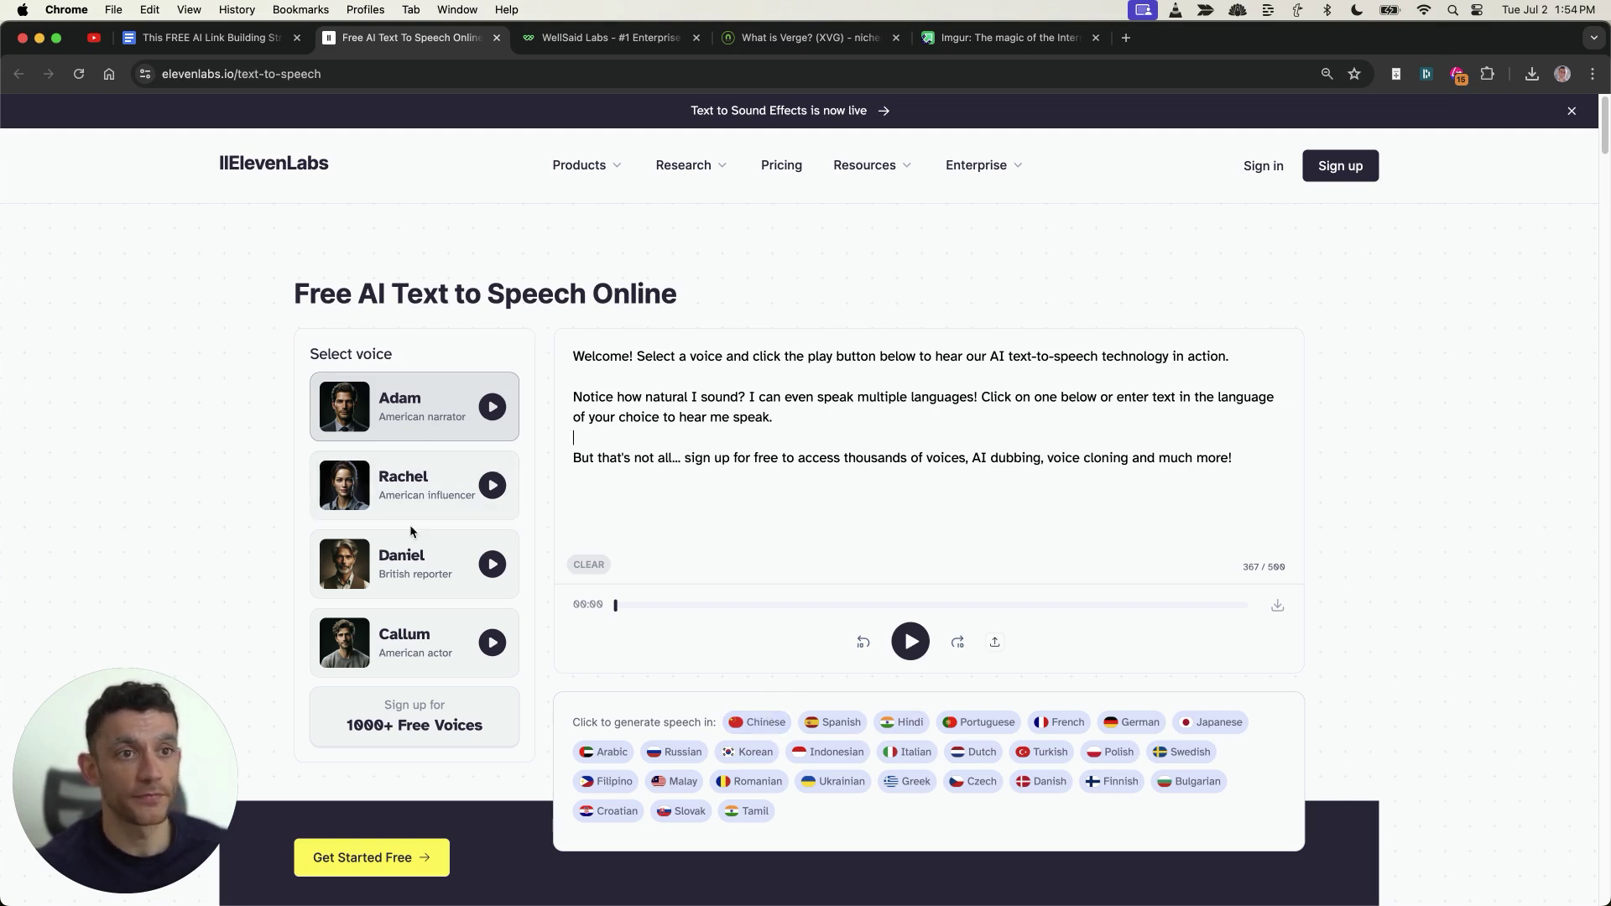
Step: Switch the ElevenLabs voice from Adam to Rachel, Daniel, and finally Callum
{"action": "left_click", "coordinate": [415, 485]}
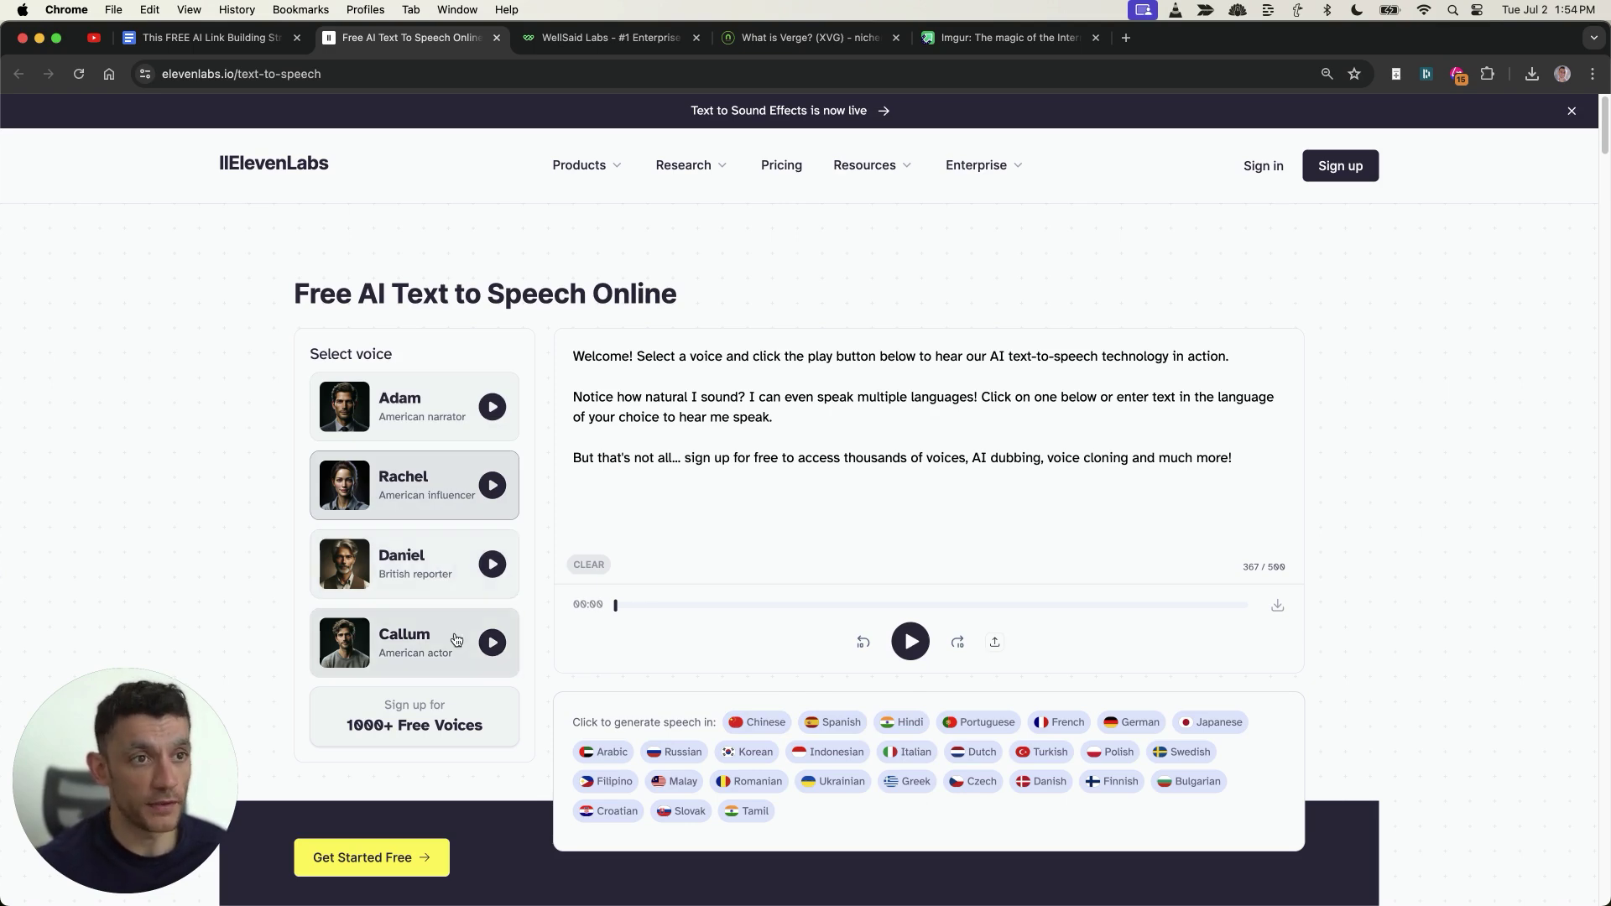
{"action": "left_click", "coordinate": [430, 587]}
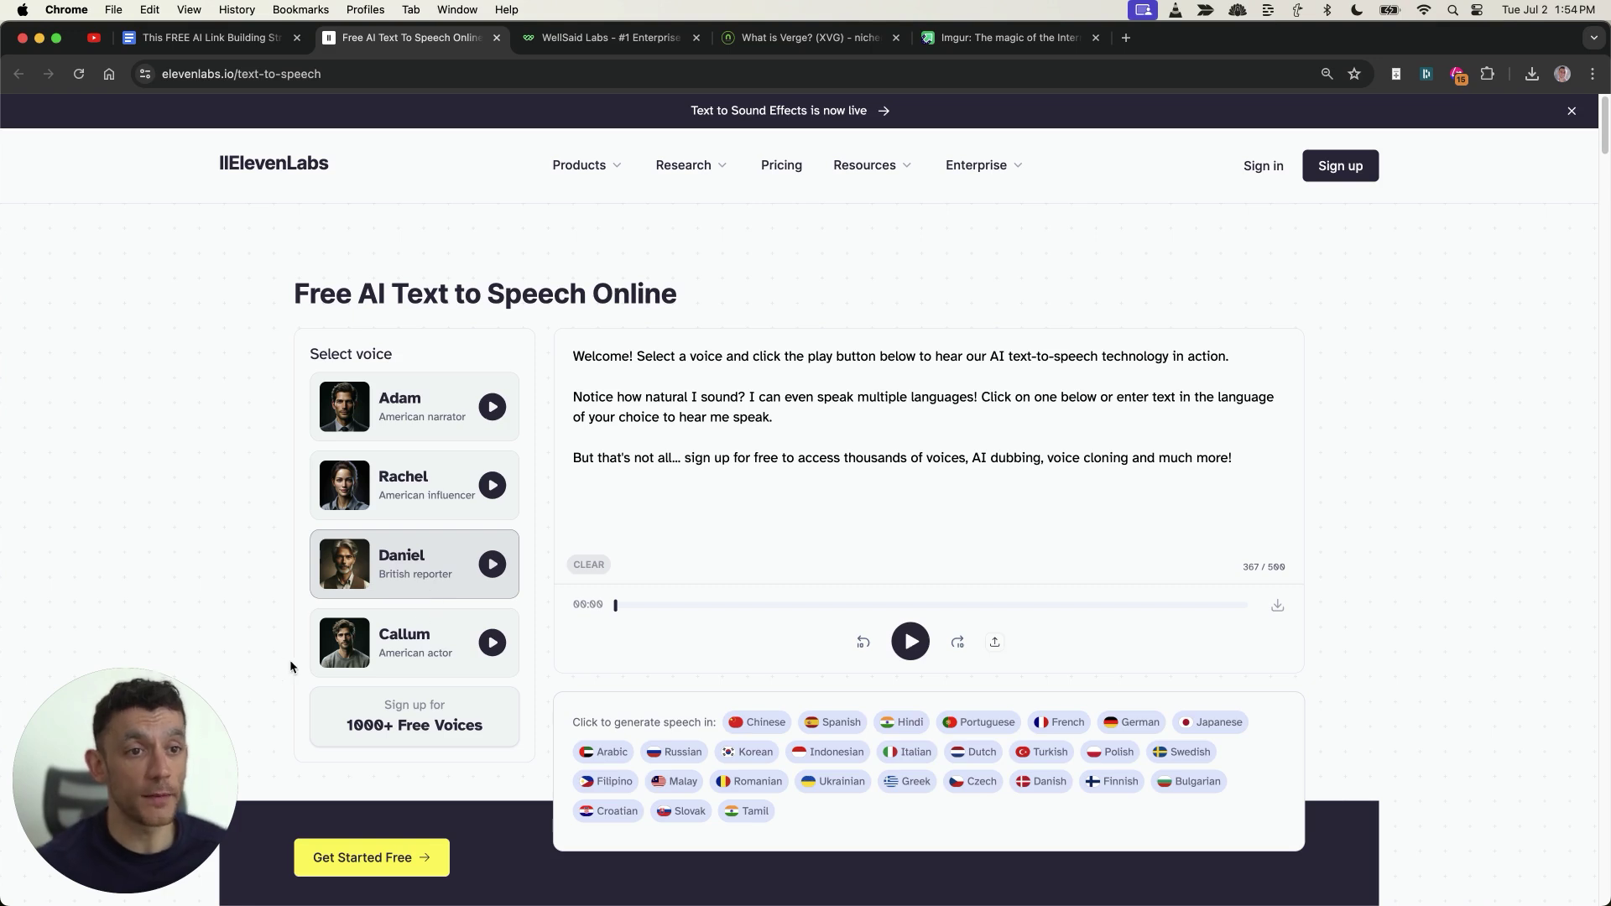
{"action": "left_click", "coordinate": [351, 671]}
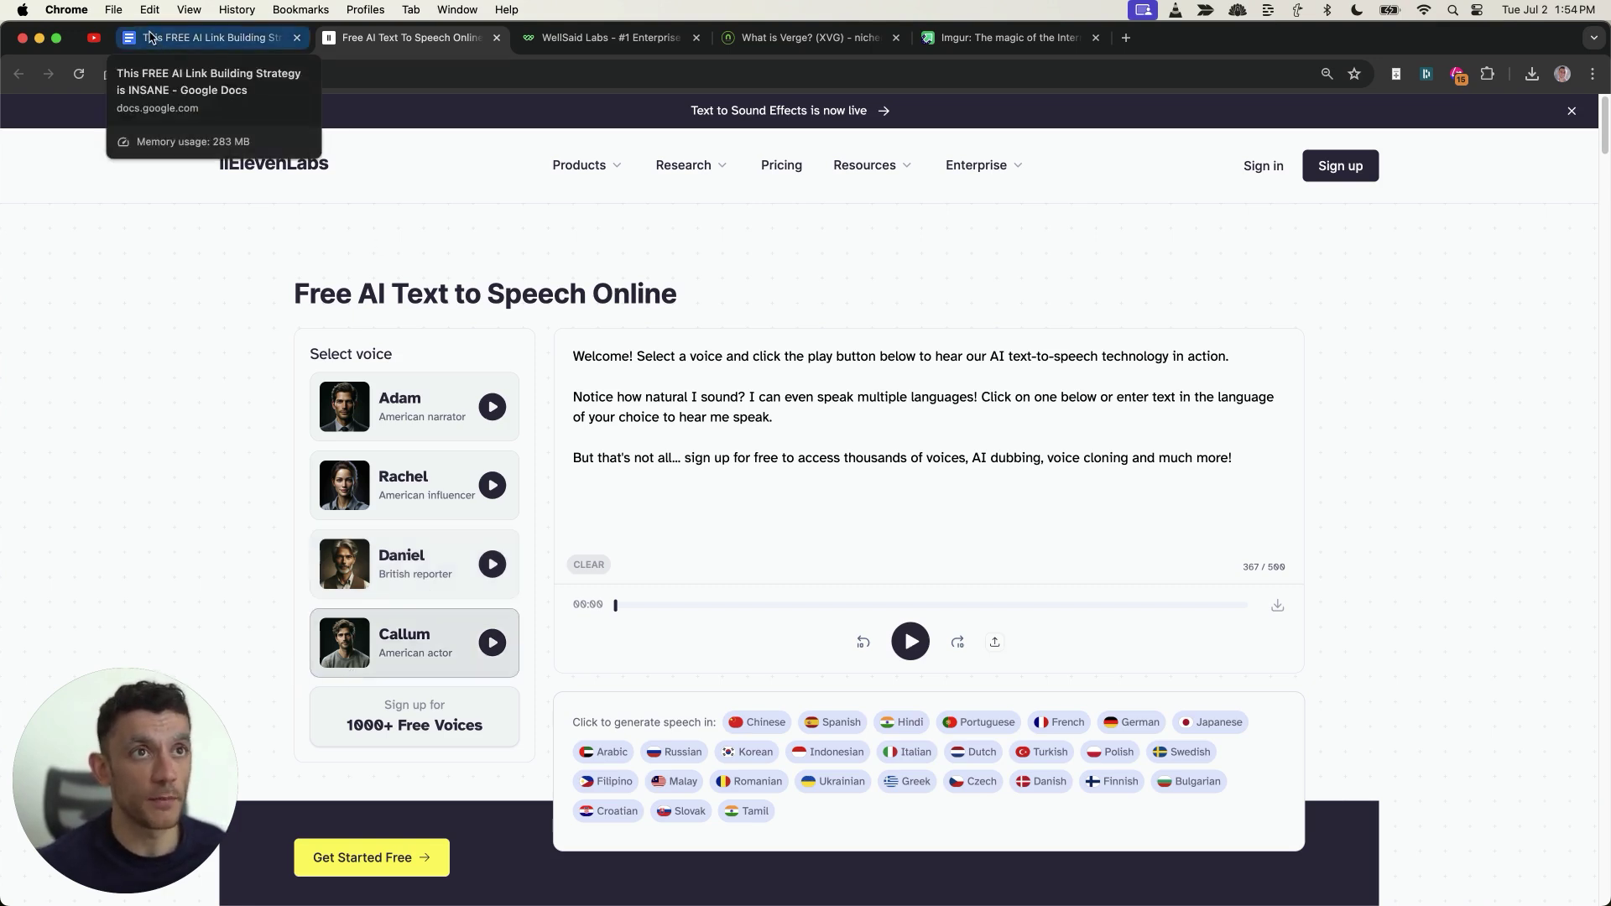
{"action": "key", "text": "super+space"}
Step: Launch Whiteboard, sketch a circle → A → C flow with arrows, then minimize it
{"action": "type", "text": "white"}
{"action": "key", "text": "Return"}
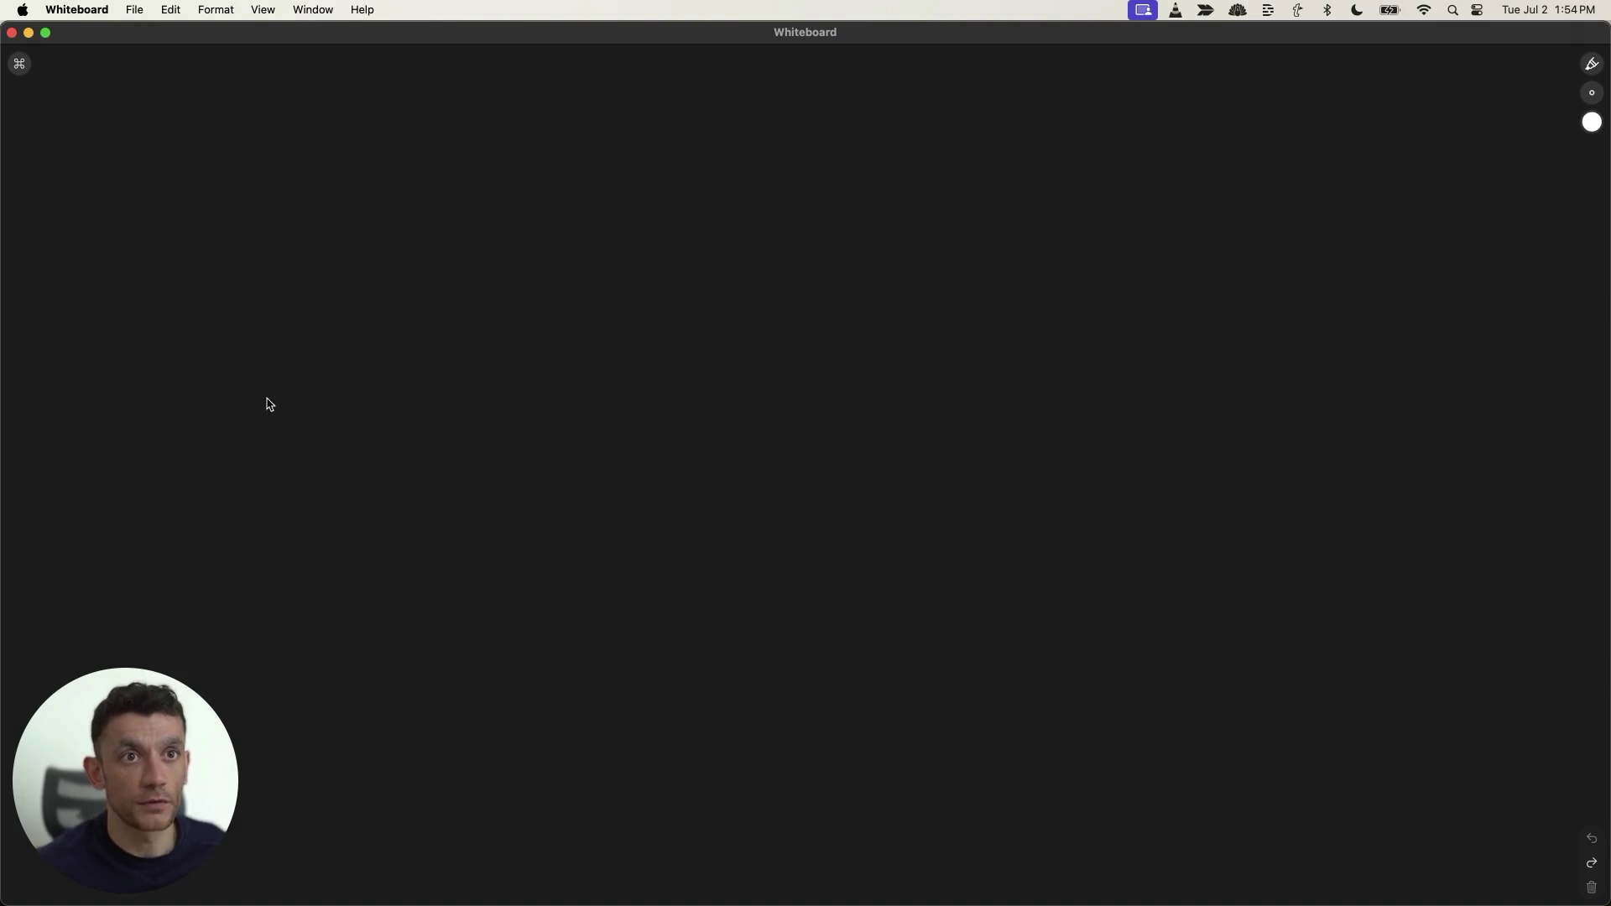
{"action": "left_click_drag", "start_coordinate": [273, 291], "coordinate": [298, 298]}
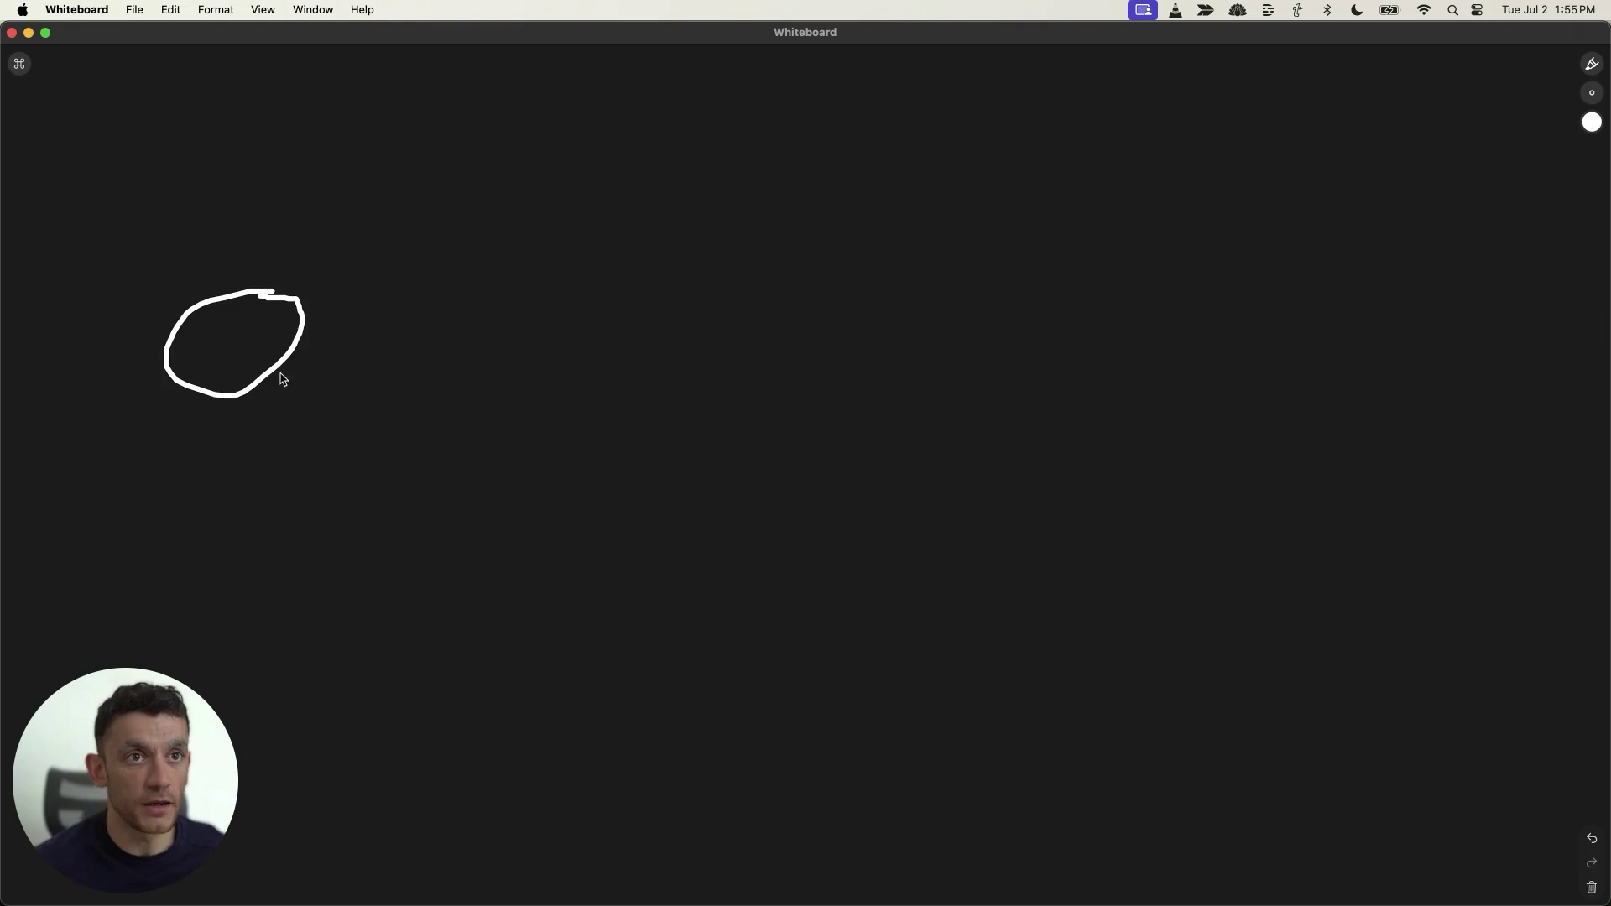
{"action": "mouse_move", "coordinate": [417, 348]}
{"action": "left_mouse_down"}
{"action": "mouse_move", "coordinate": [601, 335]}
{"action": "mouse_move", "coordinate": [594, 347]}
{"action": "left_mouse_up"}
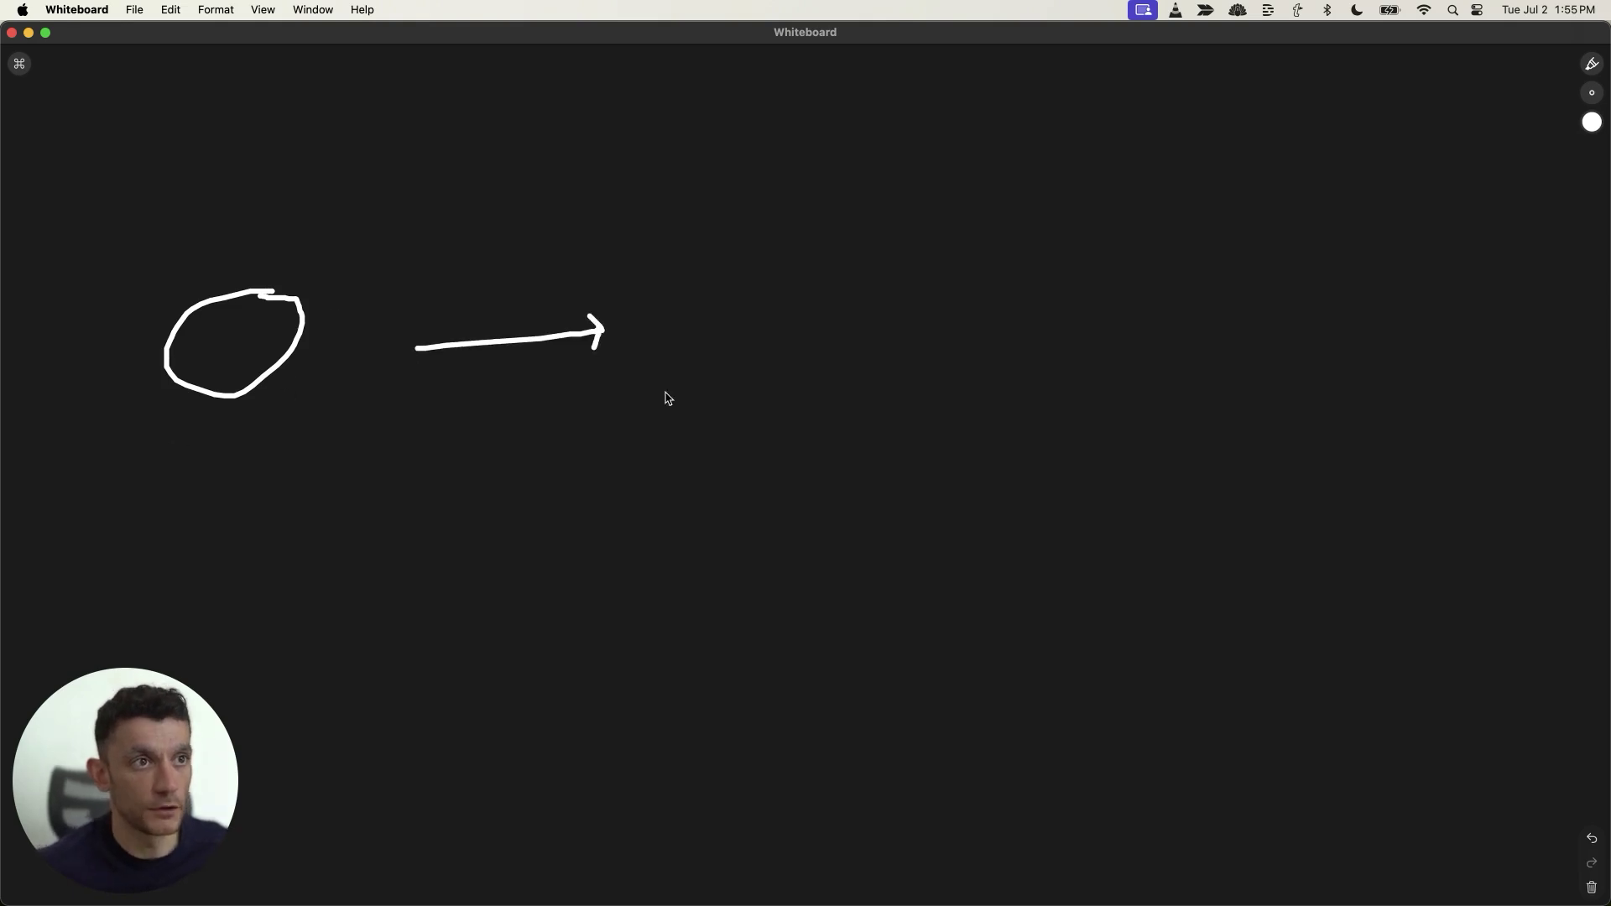
{"action": "mouse_move", "coordinate": [664, 395]}
{"action": "left_mouse_down"}
{"action": "mouse_move", "coordinate": [744, 364]}
{"action": "mouse_move", "coordinate": [739, 433]}
{"action": "left_mouse_up"}
{"action": "left_click_drag", "start_coordinate": [670, 336], "coordinate": [831, 331]}
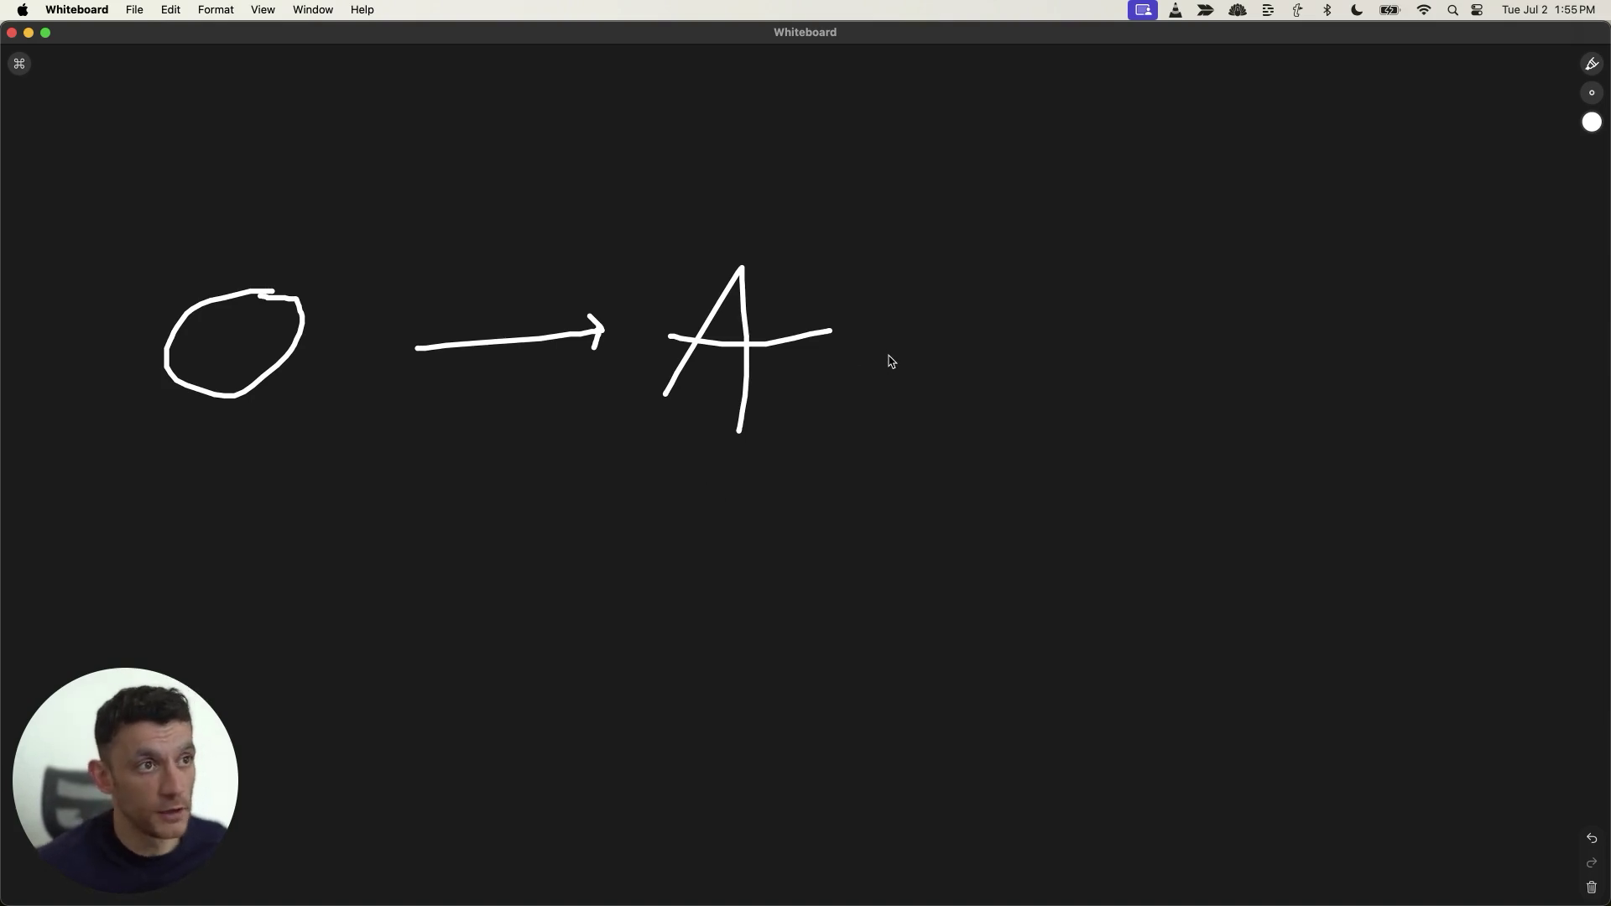
{"action": "mouse_move", "coordinate": [888, 356]}
{"action": "left_mouse_down"}
{"action": "mouse_move", "coordinate": [1104, 346]}
{"action": "mouse_move", "coordinate": [1071, 328]}
{"action": "mouse_move", "coordinate": [1093, 371]}
{"action": "left_mouse_up"}
{"action": "left_click_drag", "start_coordinate": [1233, 287], "coordinate": [1225, 408]}
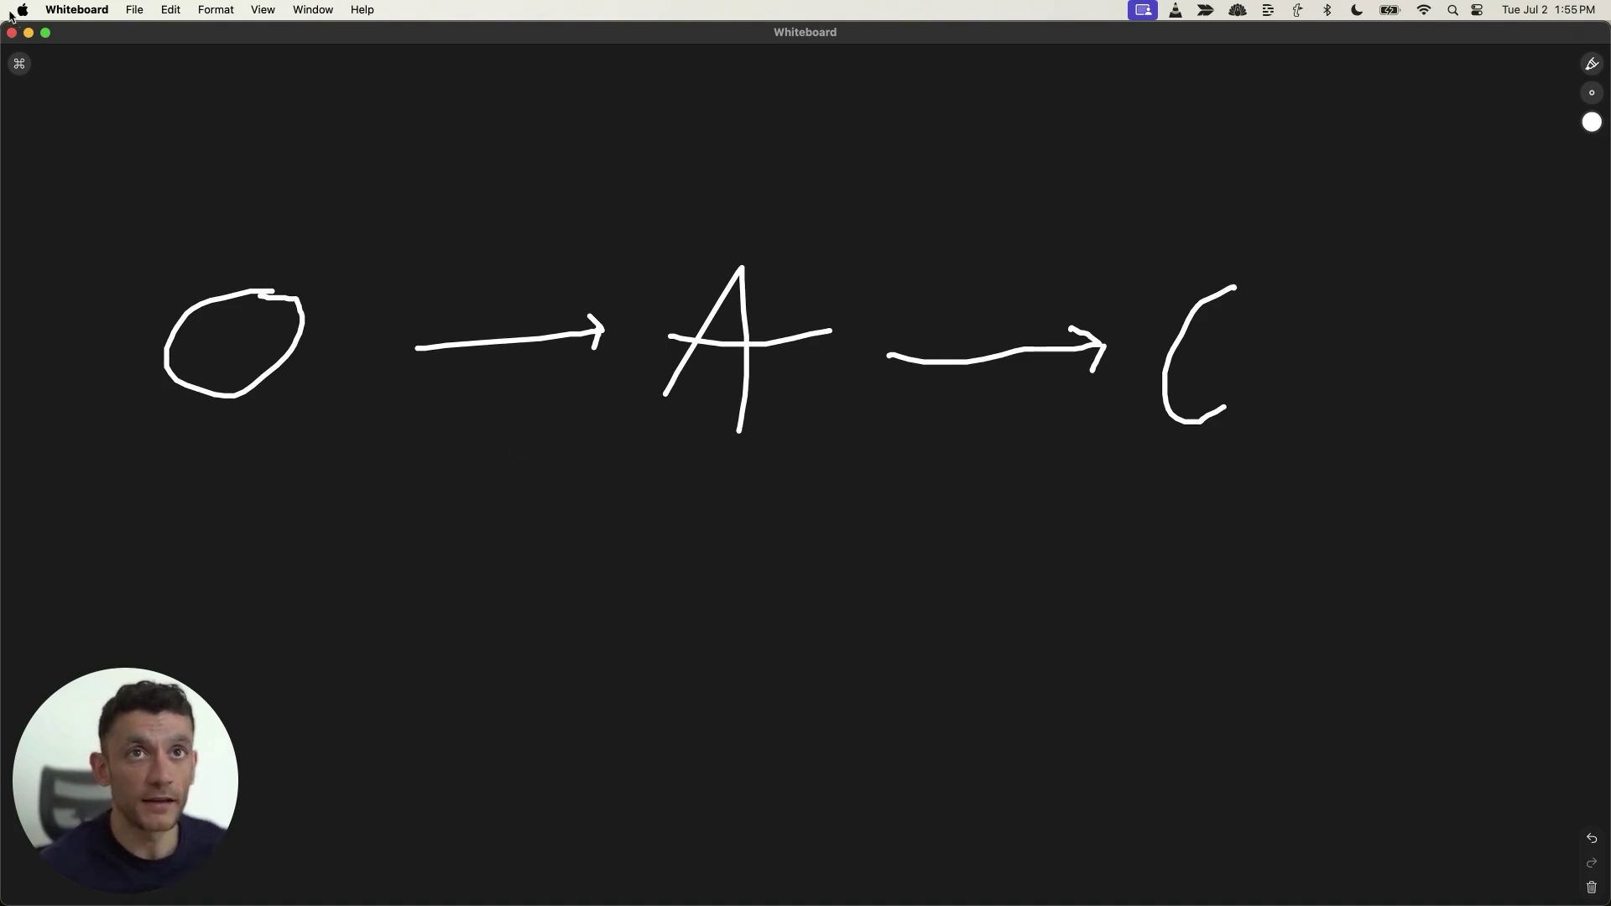
{"action": "left_click", "coordinate": [28, 34]}
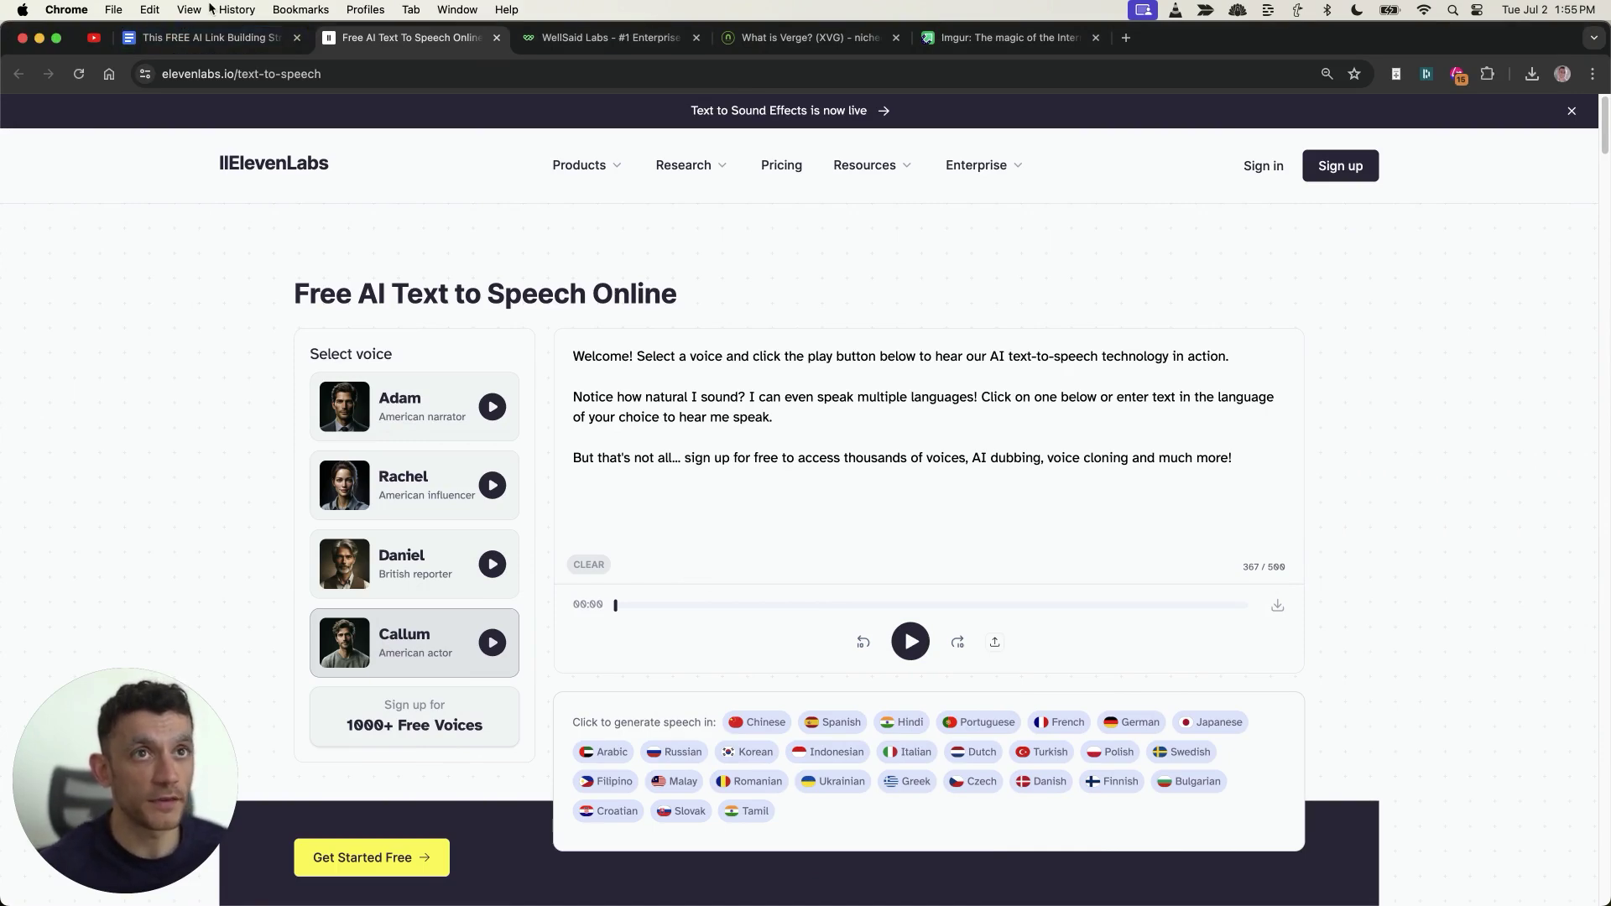
Step: Add a colon after '1. Reach out to relevant sites', then type 'seo agency' into Google search
{"action": "left_click", "coordinate": [215, 39]}
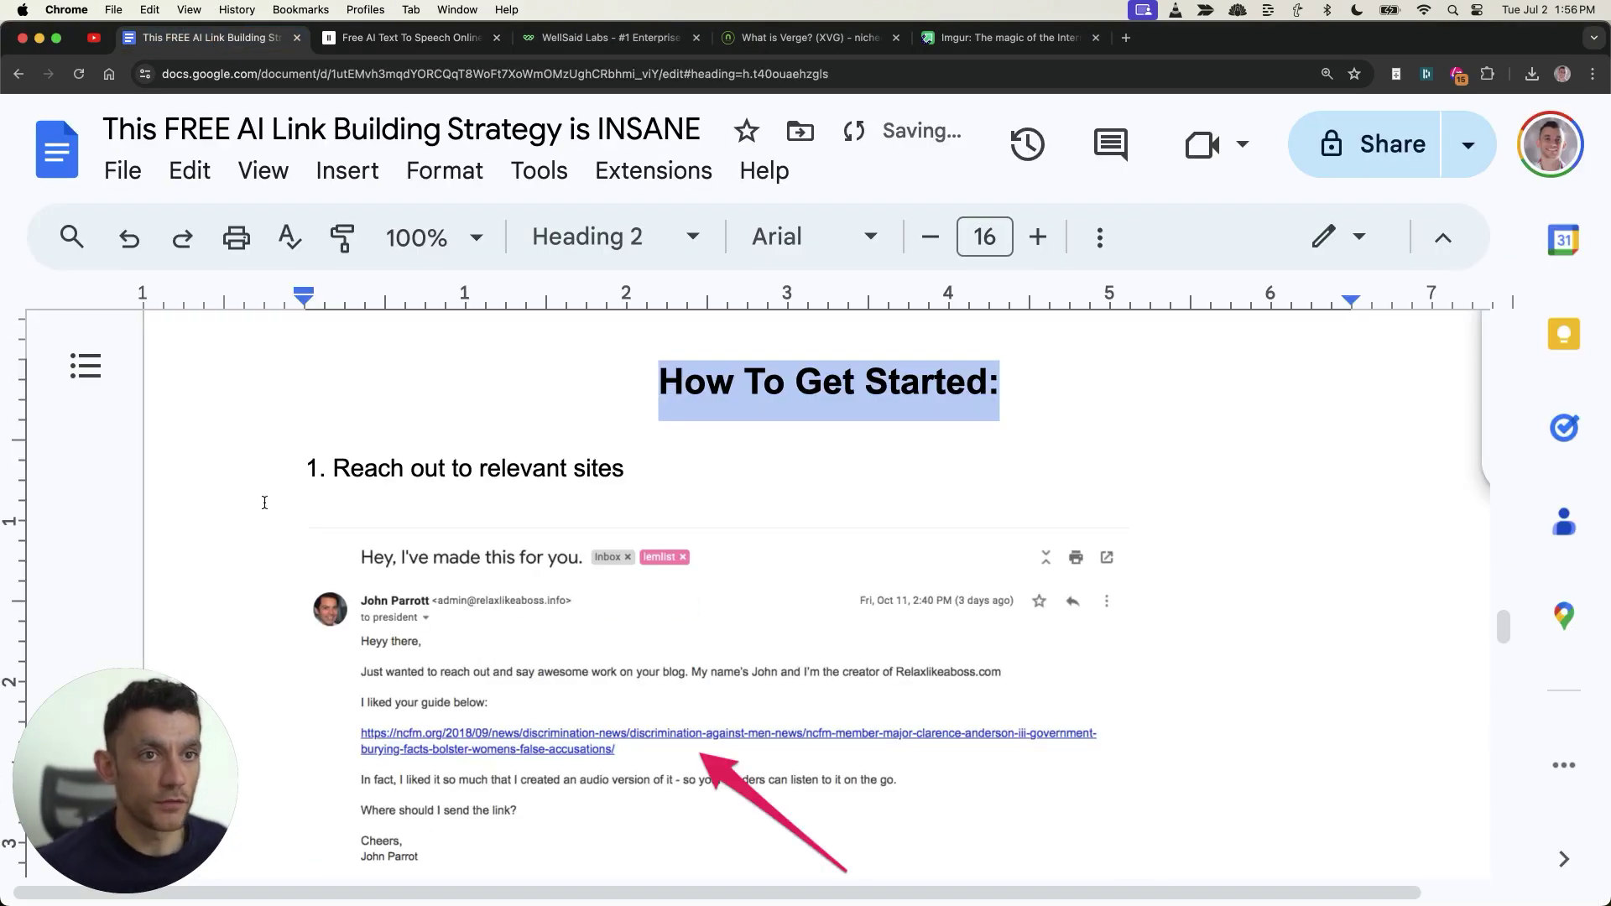
{"action": "left_click_drag", "start_coordinate": [264, 502], "coordinate": [708, 478]}
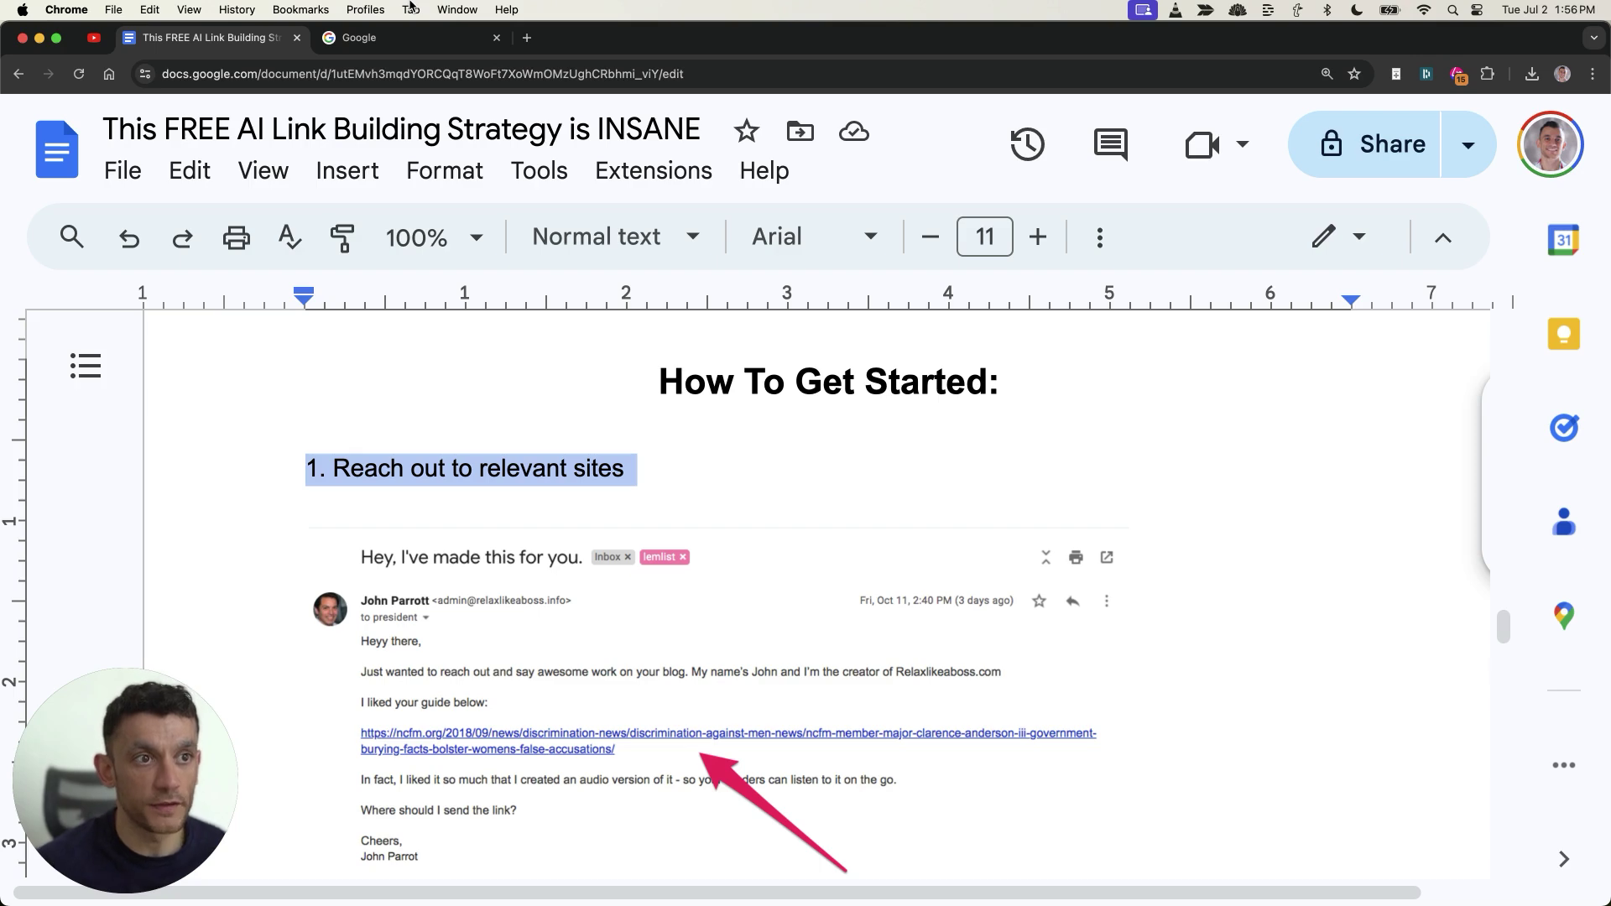
{"action": "key", "text": "Right"}
{"action": "type", "text": ":"}
{"action": "key", "text": "super+shift+Left"}
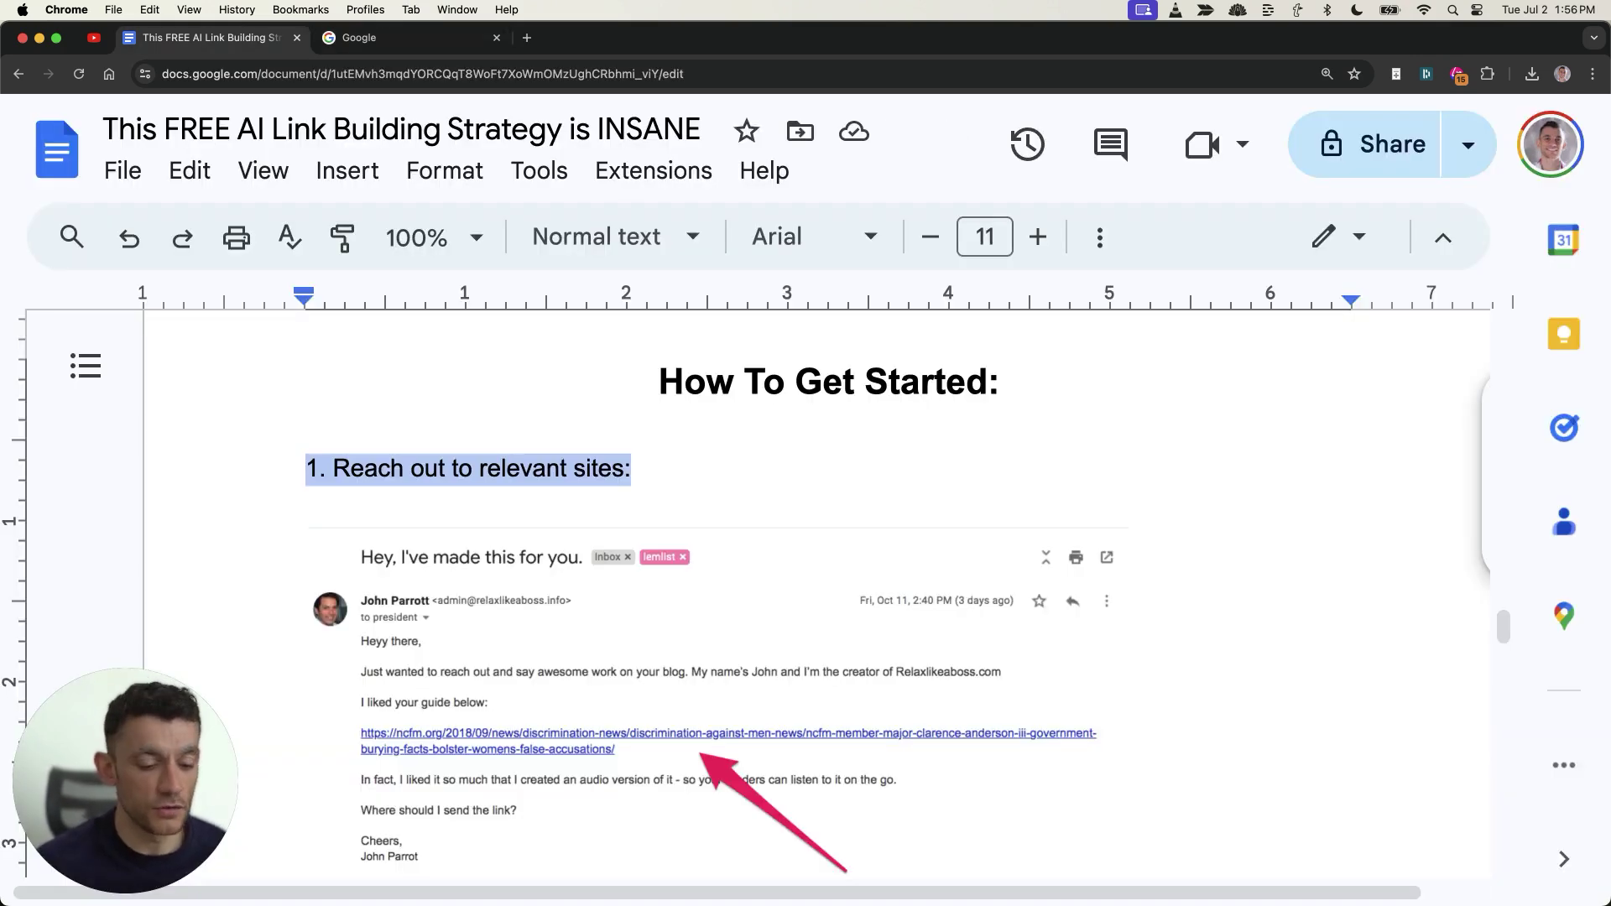
{"action": "key", "text": "ctrl+Tab"}
{"action": "type", "text": "seo "}
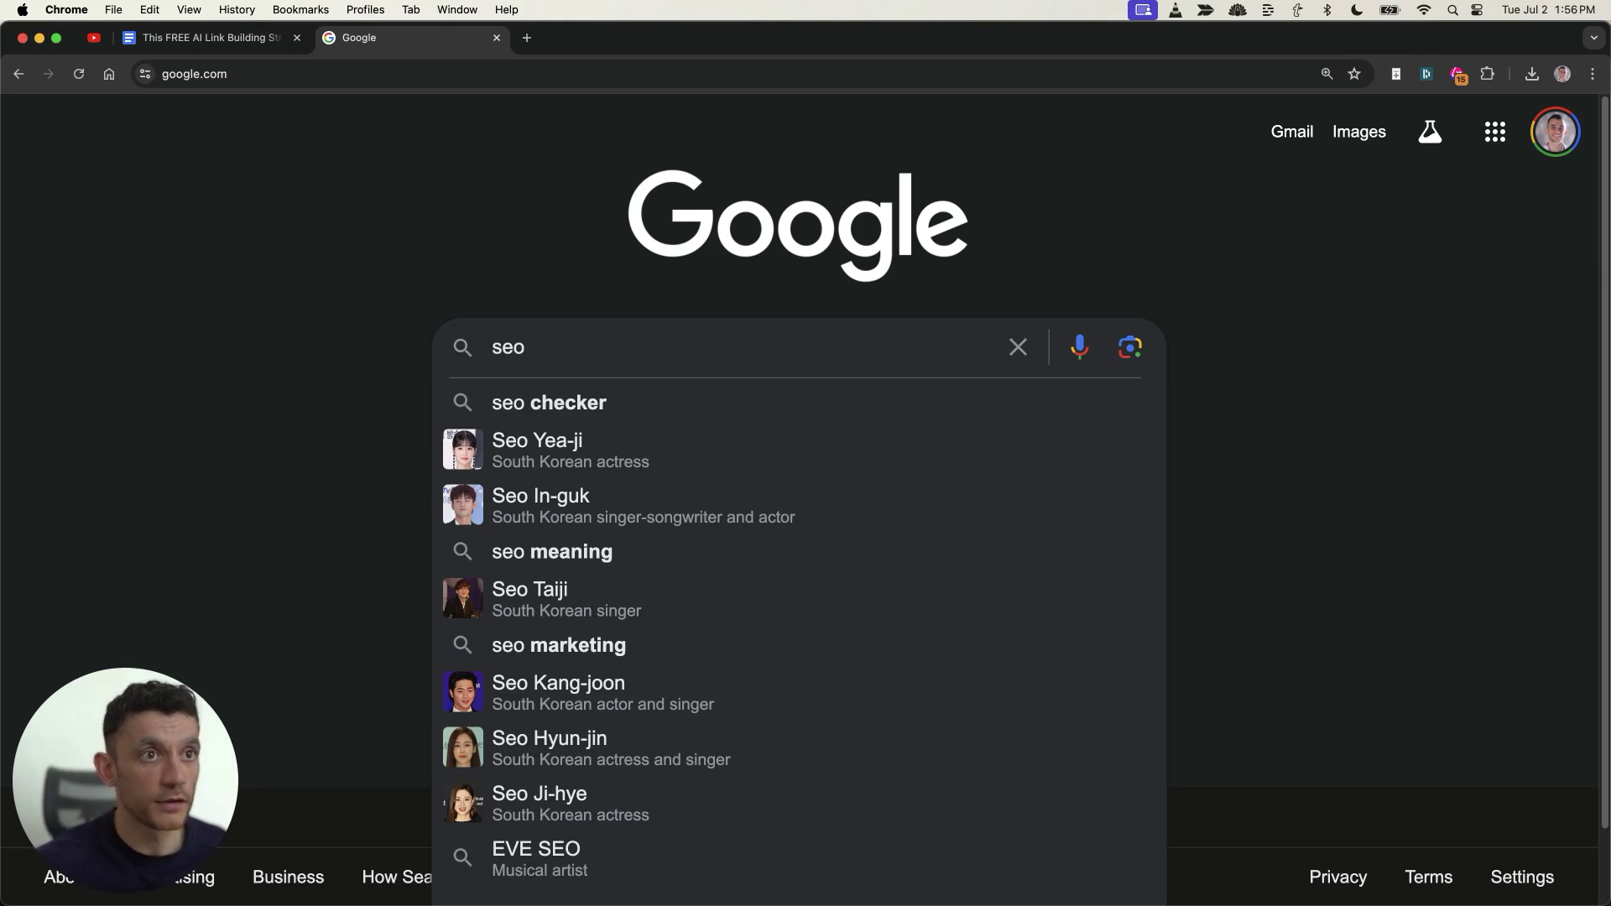
{"action": "type", "text": "agency"}
Step: Search Google for 'seo guide' limited to past-month results
{"action": "key", "text": "alt+BackSpace"}
{"action": "type", "text": "guide"}
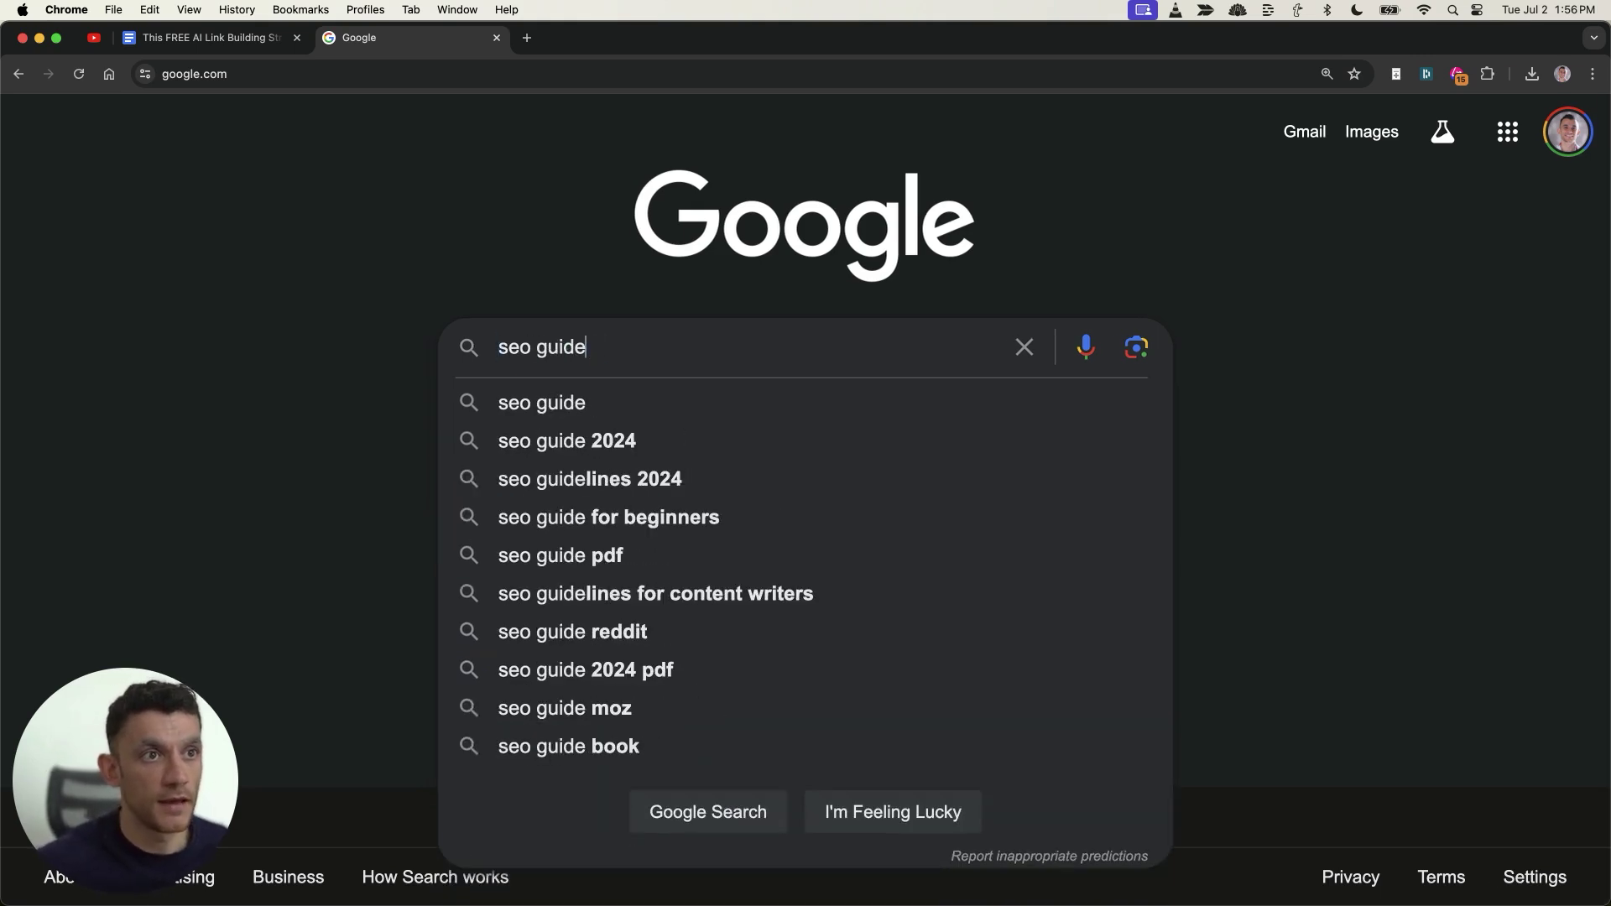
{"action": "key", "text": "Return"}
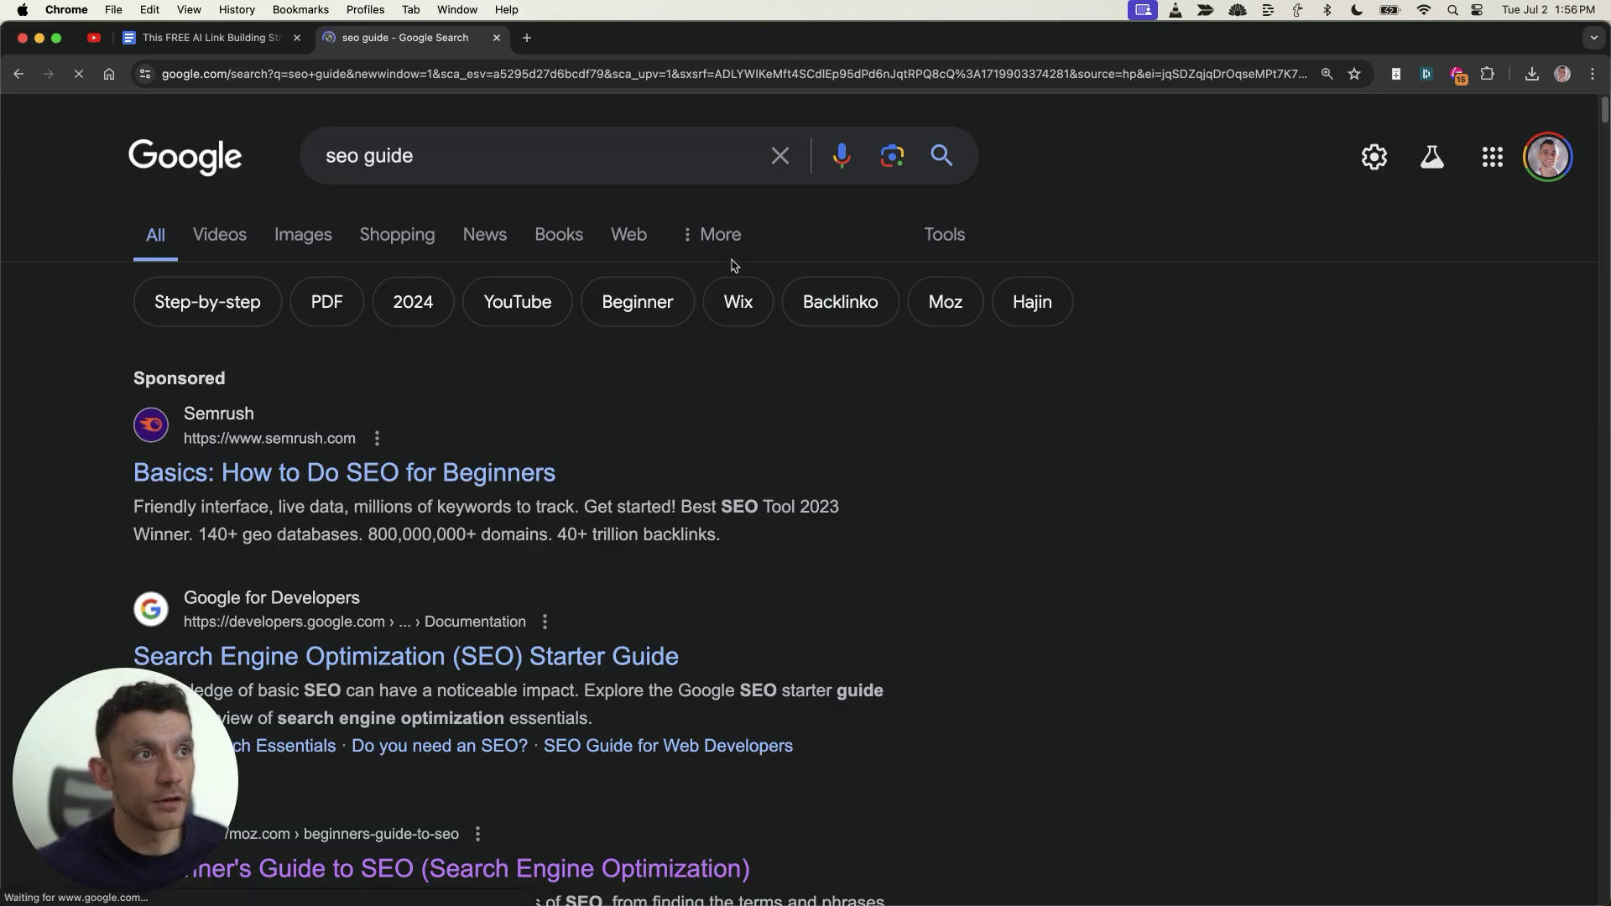
{"action": "left_click", "coordinate": [956, 235]}
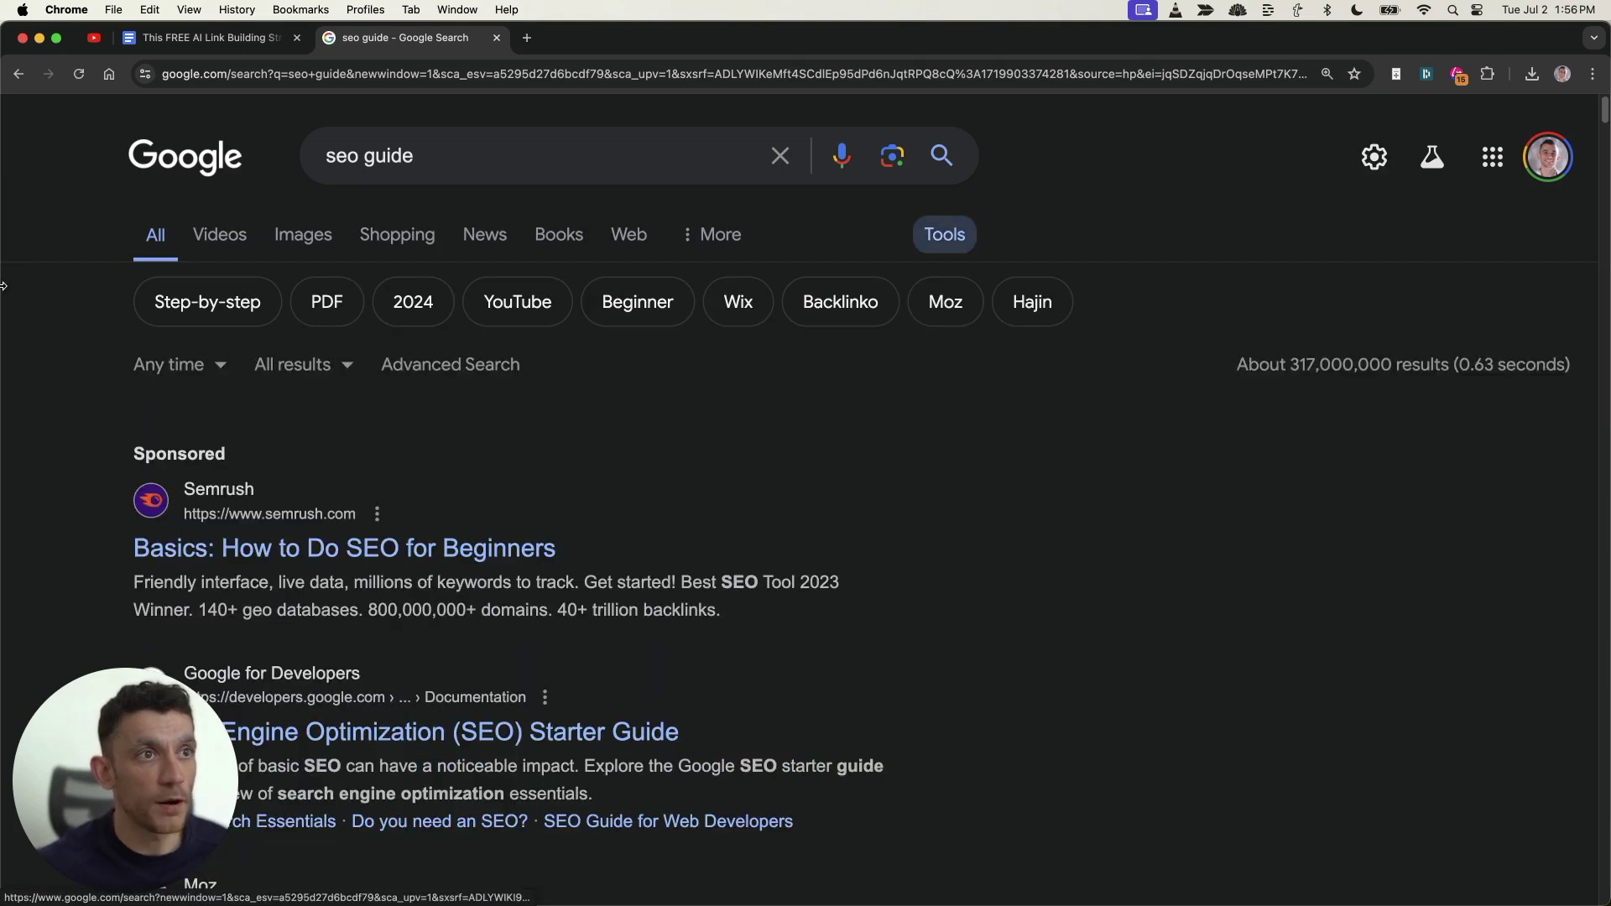
{"action": "left_click", "coordinate": [181, 356]}
{"action": "left_click", "coordinate": [216, 561]}
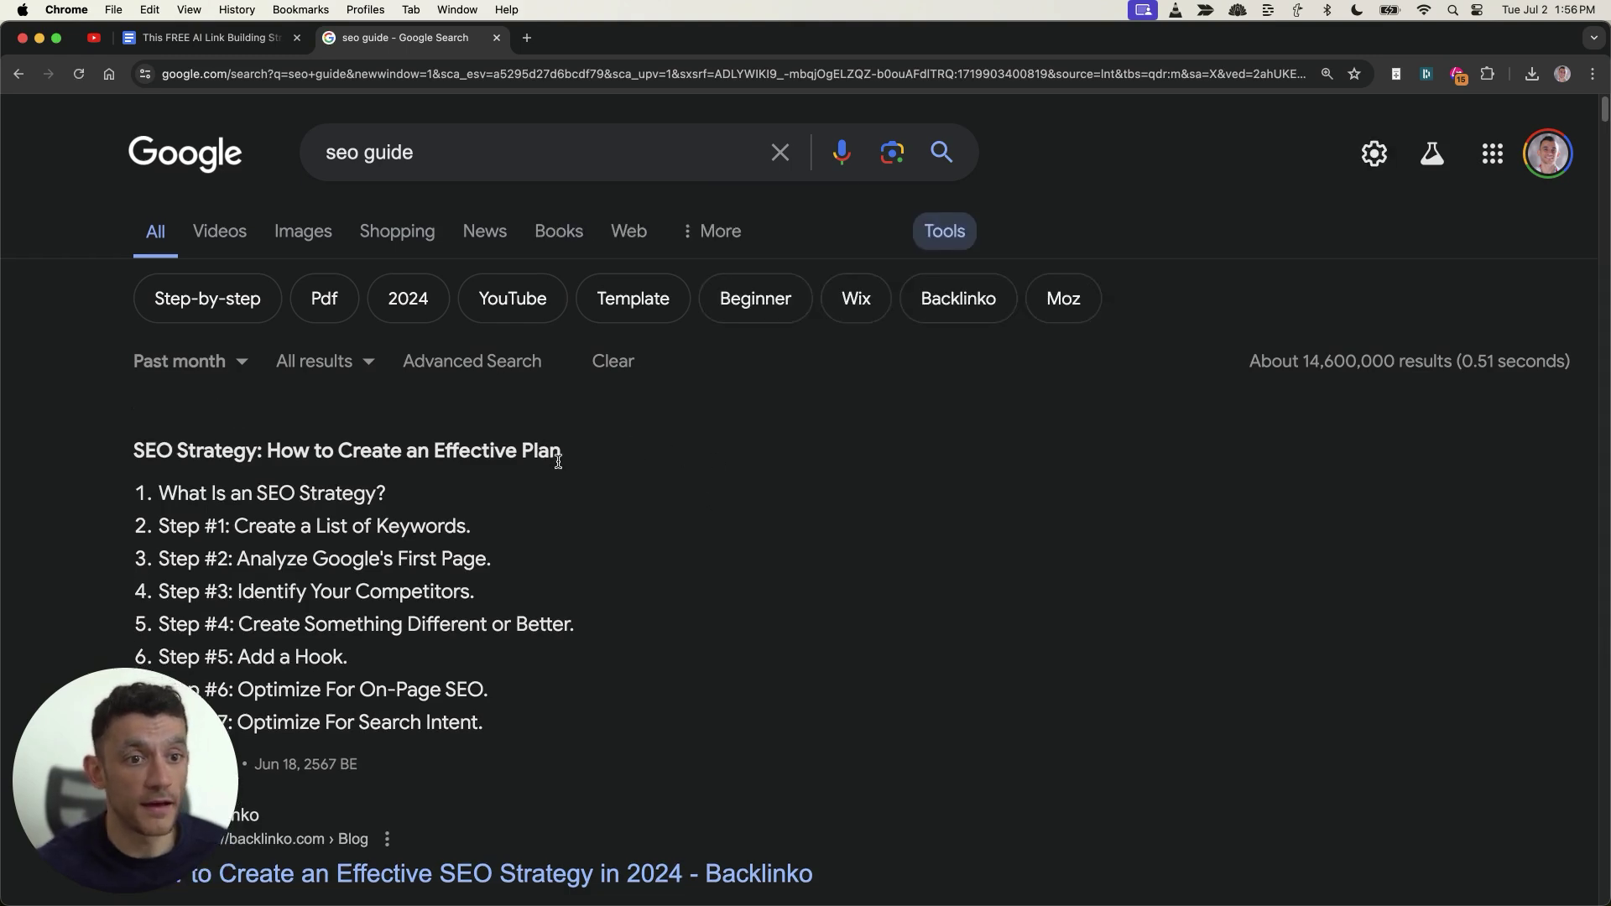
Step: Find the Vaimo Adobe SEO guide result and bring up its link options
{"action": "scroll", "coordinate": [558, 461], "scroll_direction": "down", "scroll_amount": 7}
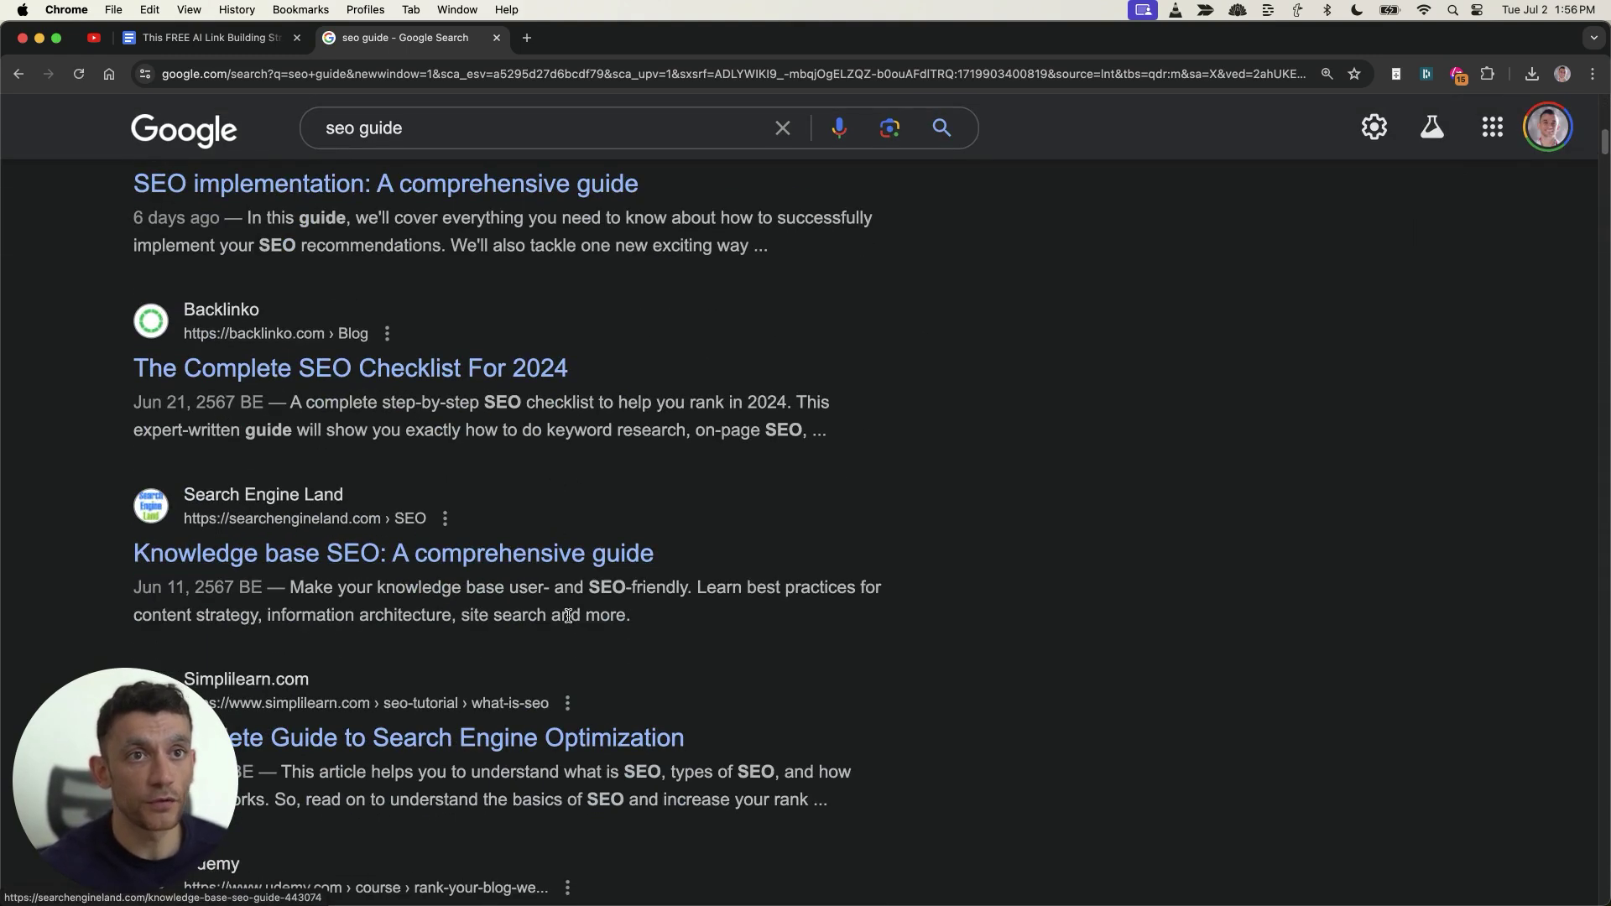
{"action": "scroll", "coordinate": [569, 616], "scroll_direction": "down", "scroll_amount": 6}
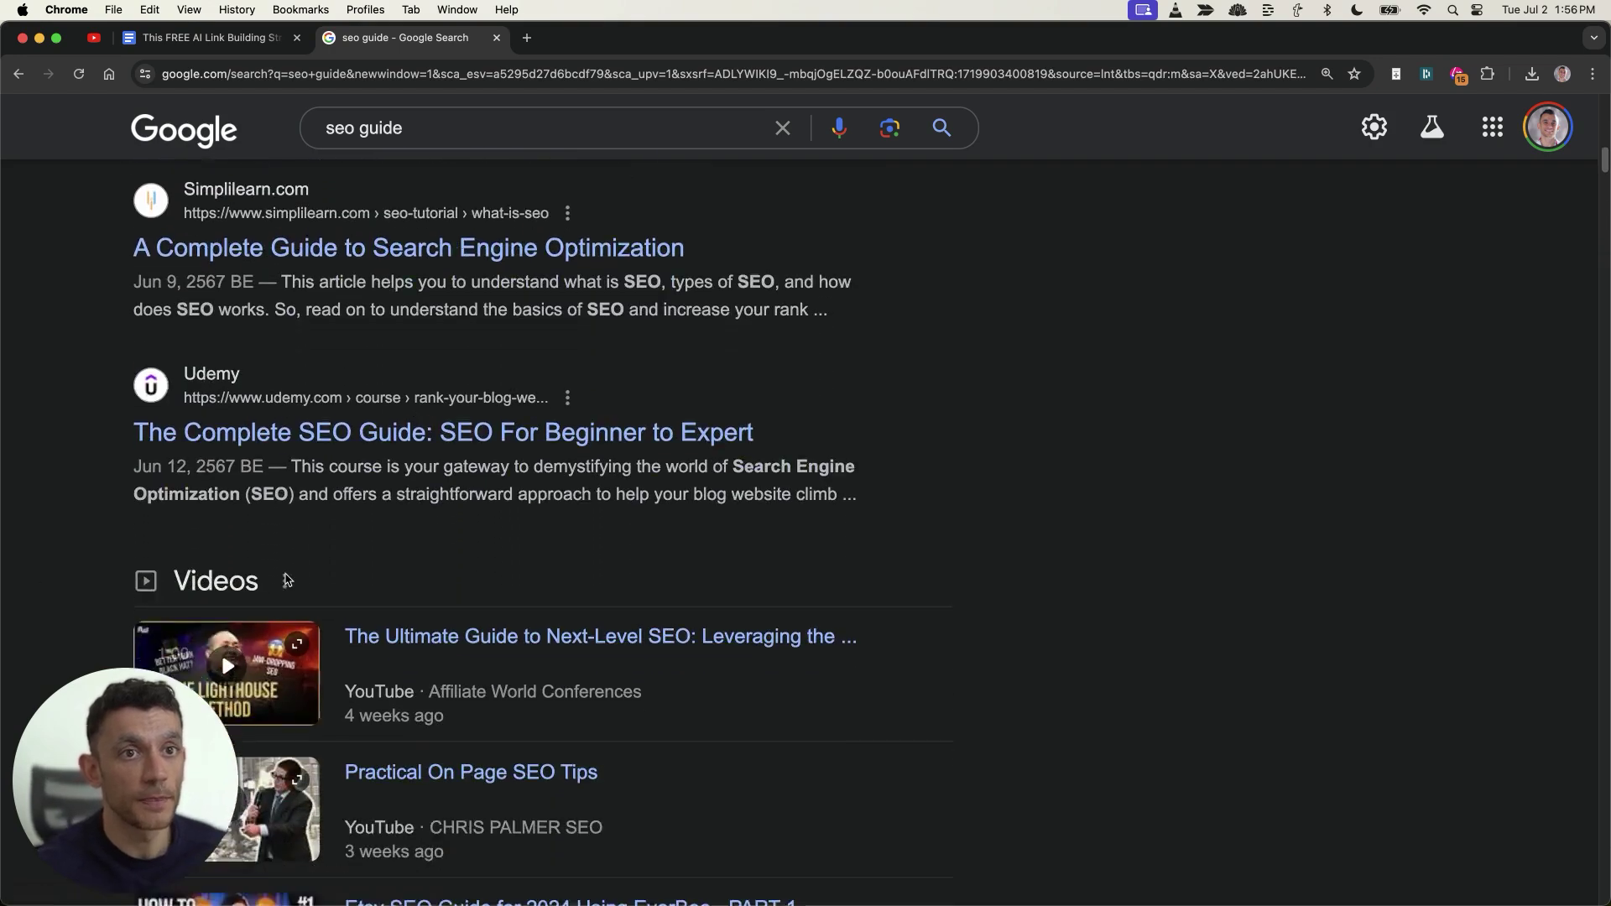
{"action": "scroll", "coordinate": [286, 579], "scroll_direction": "down", "scroll_amount": 20}
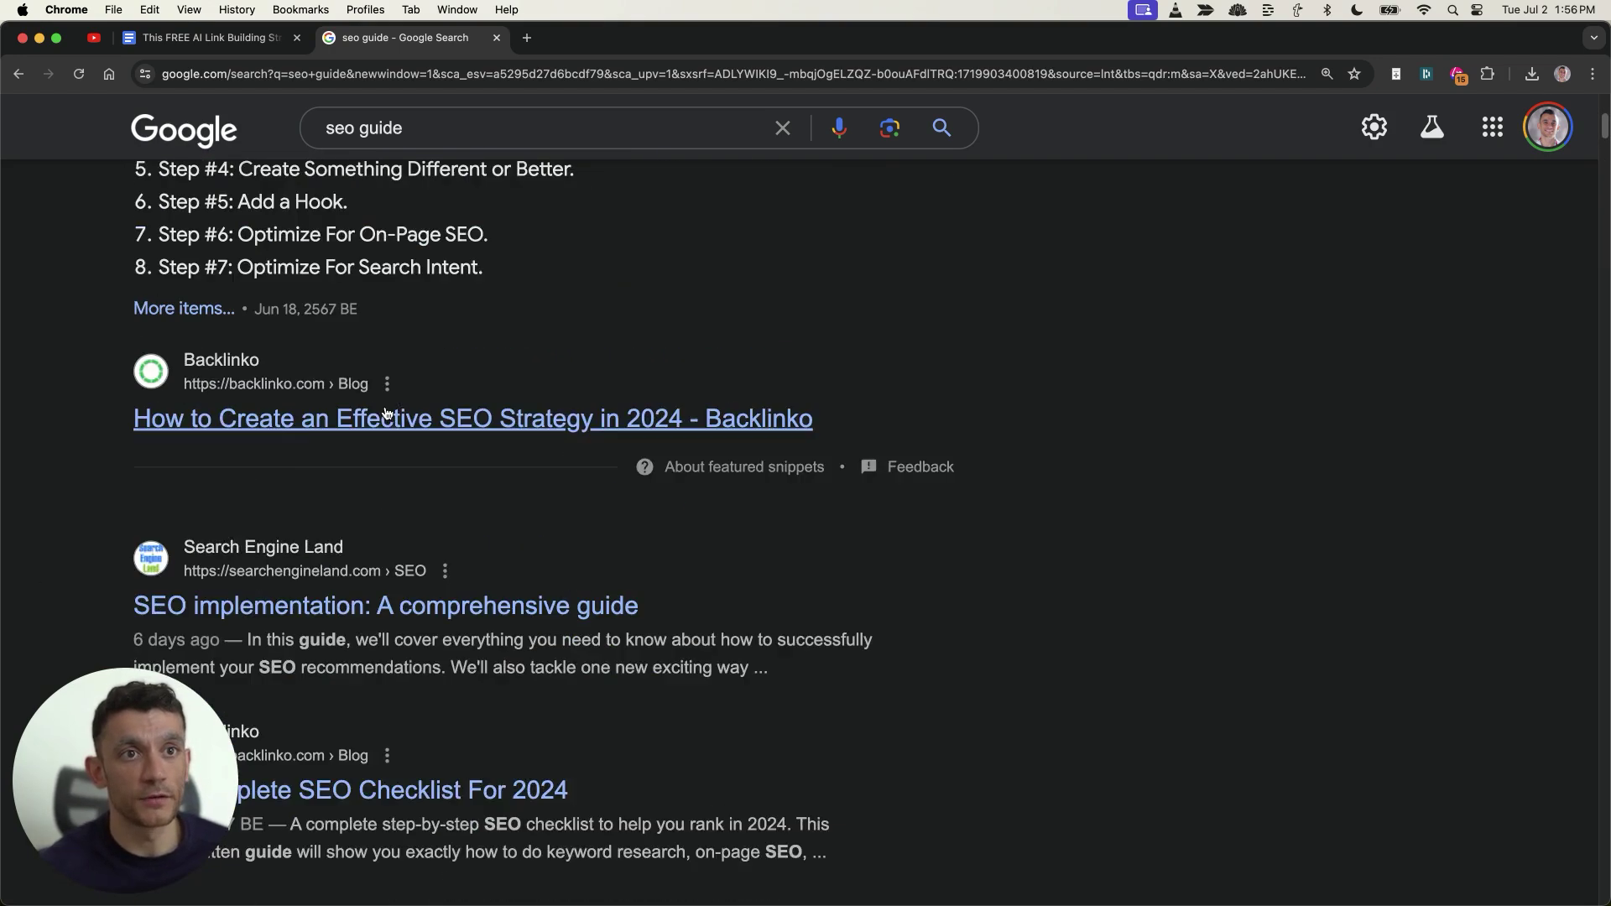
{"action": "scroll", "coordinate": [386, 413], "scroll_direction": "up", "scroll_amount": 5}
{"action": "scroll", "coordinate": [395, 520], "scroll_direction": "down", "scroll_amount": 1}
{"action": "scroll", "coordinate": [389, 587], "scroll_direction": "down", "scroll_amount": 5}
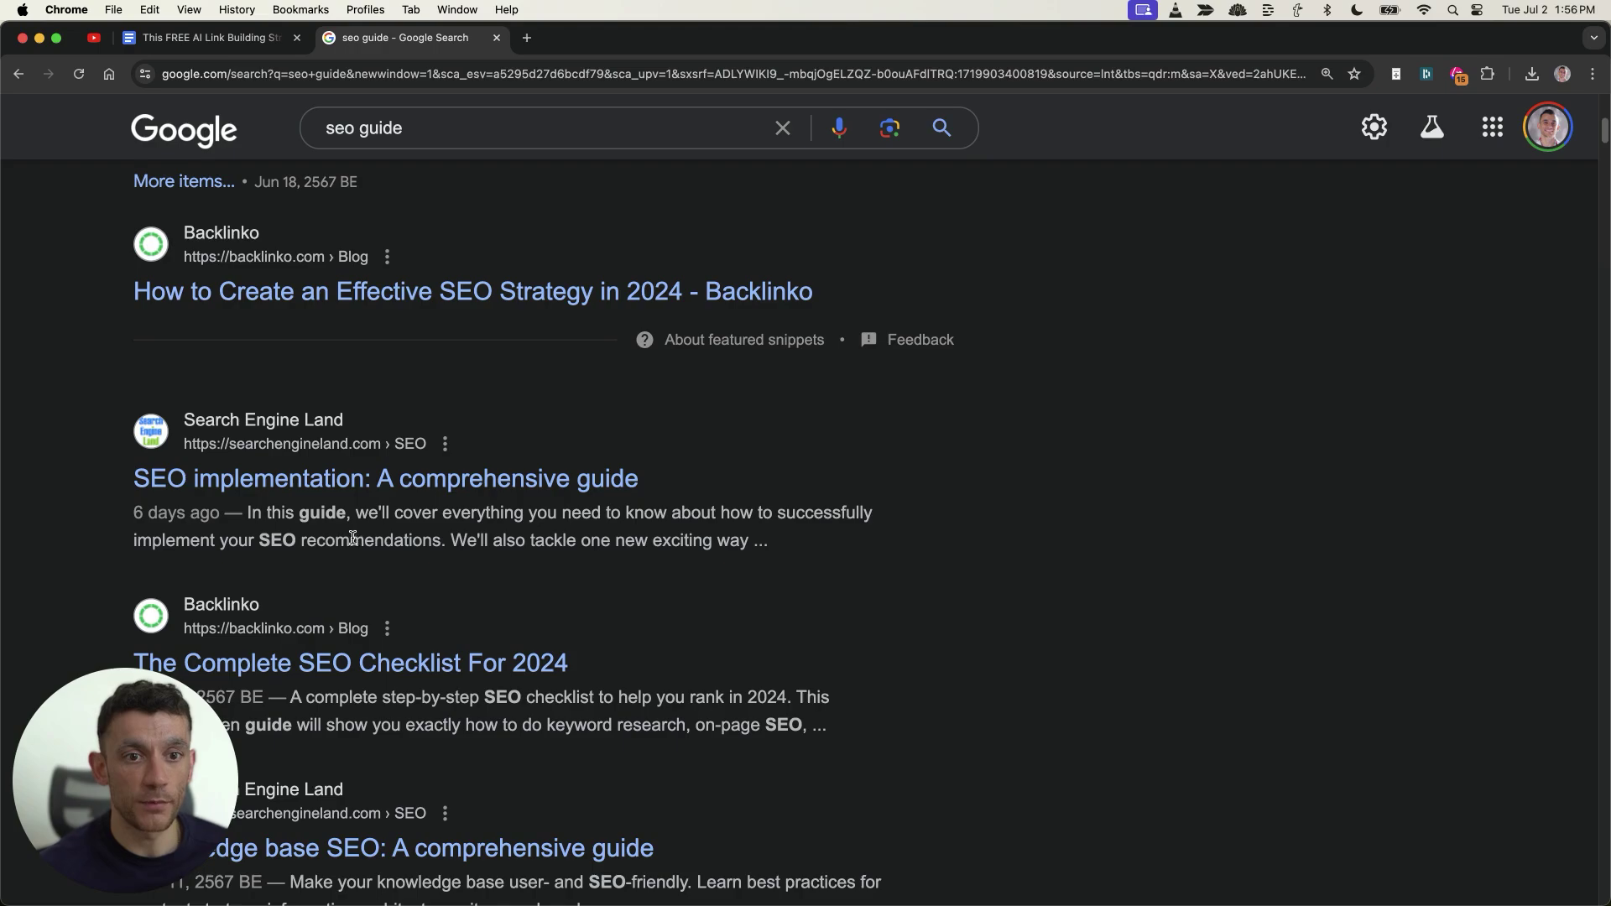
{"action": "scroll", "coordinate": [352, 538], "scroll_direction": "down", "scroll_amount": 12}
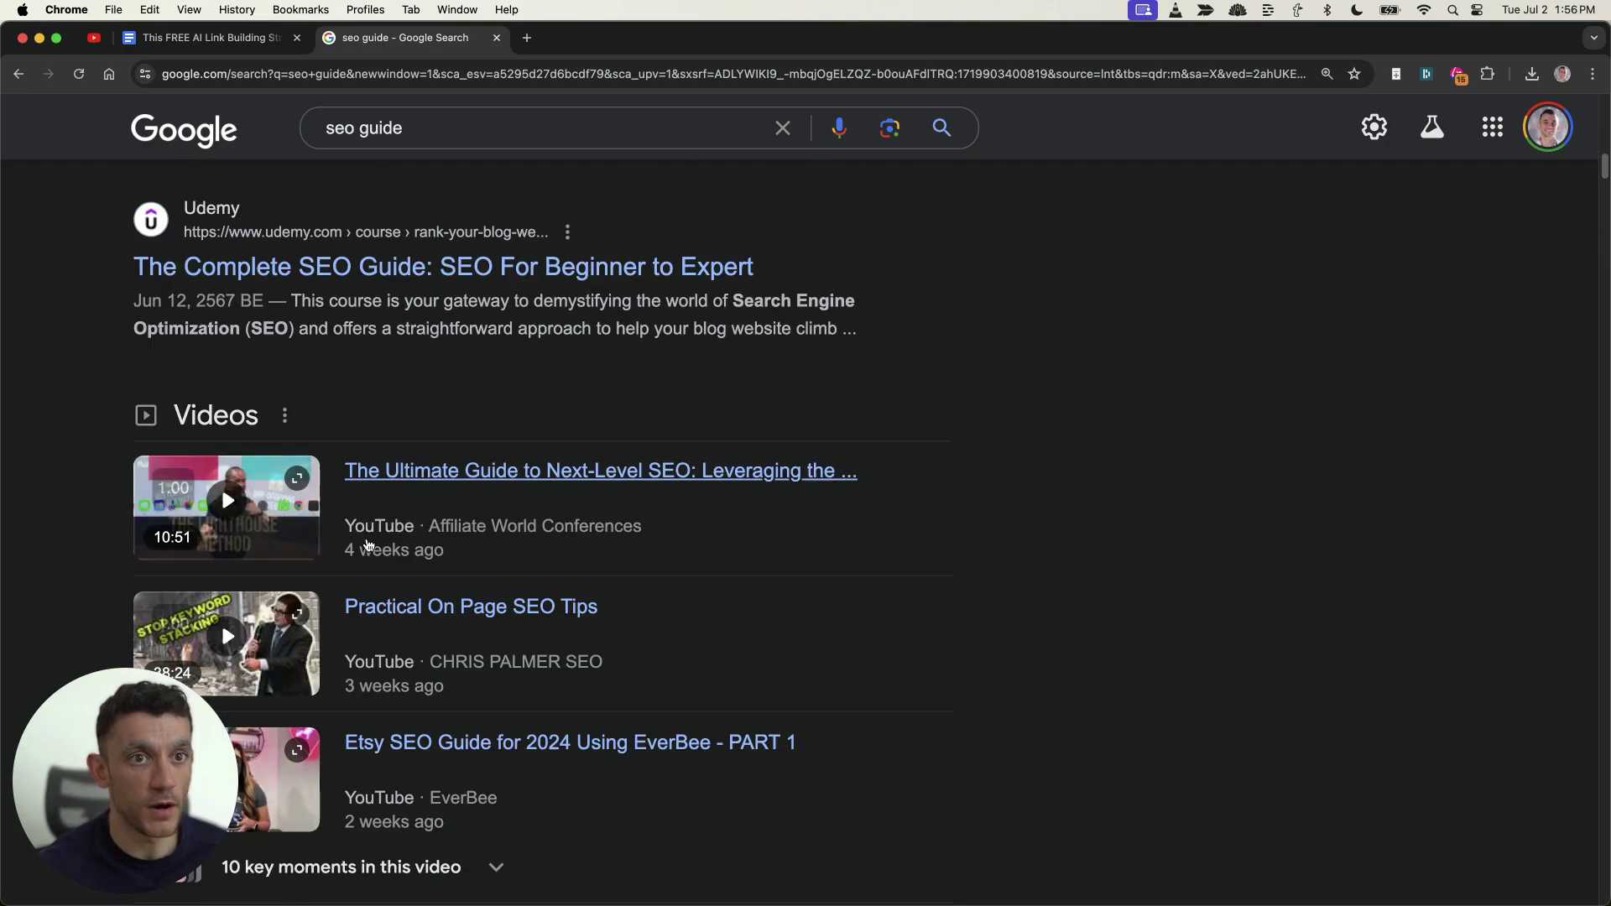
{"action": "scroll", "coordinate": [366, 545], "scroll_direction": "down", "scroll_amount": 15}
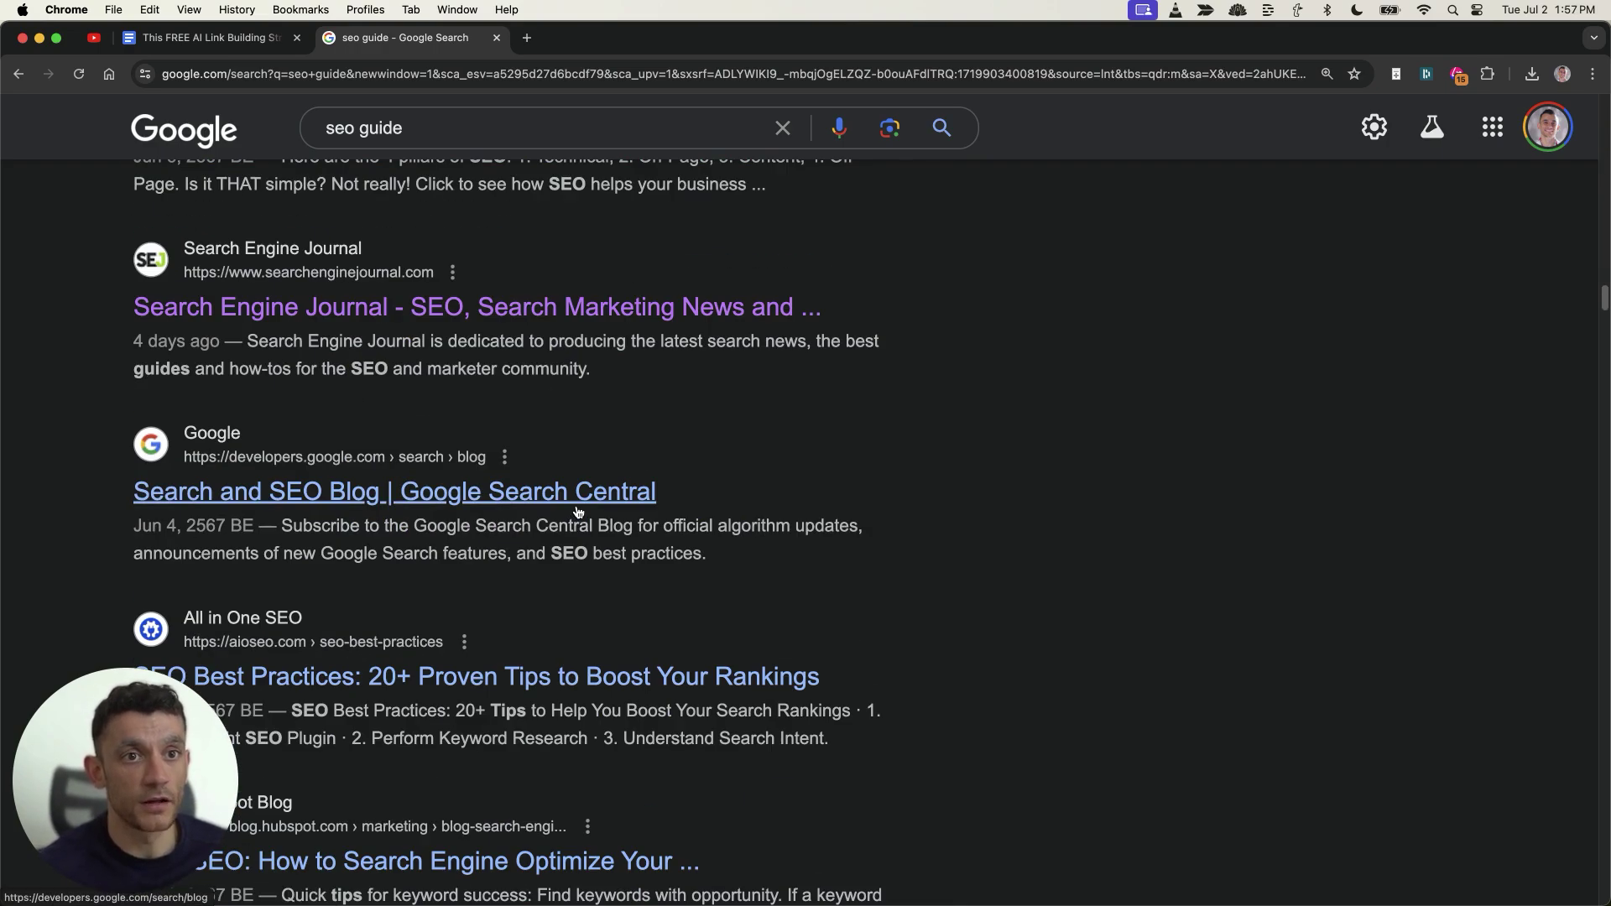
{"action": "scroll", "coordinate": [537, 487], "scroll_direction": "down", "scroll_amount": 15}
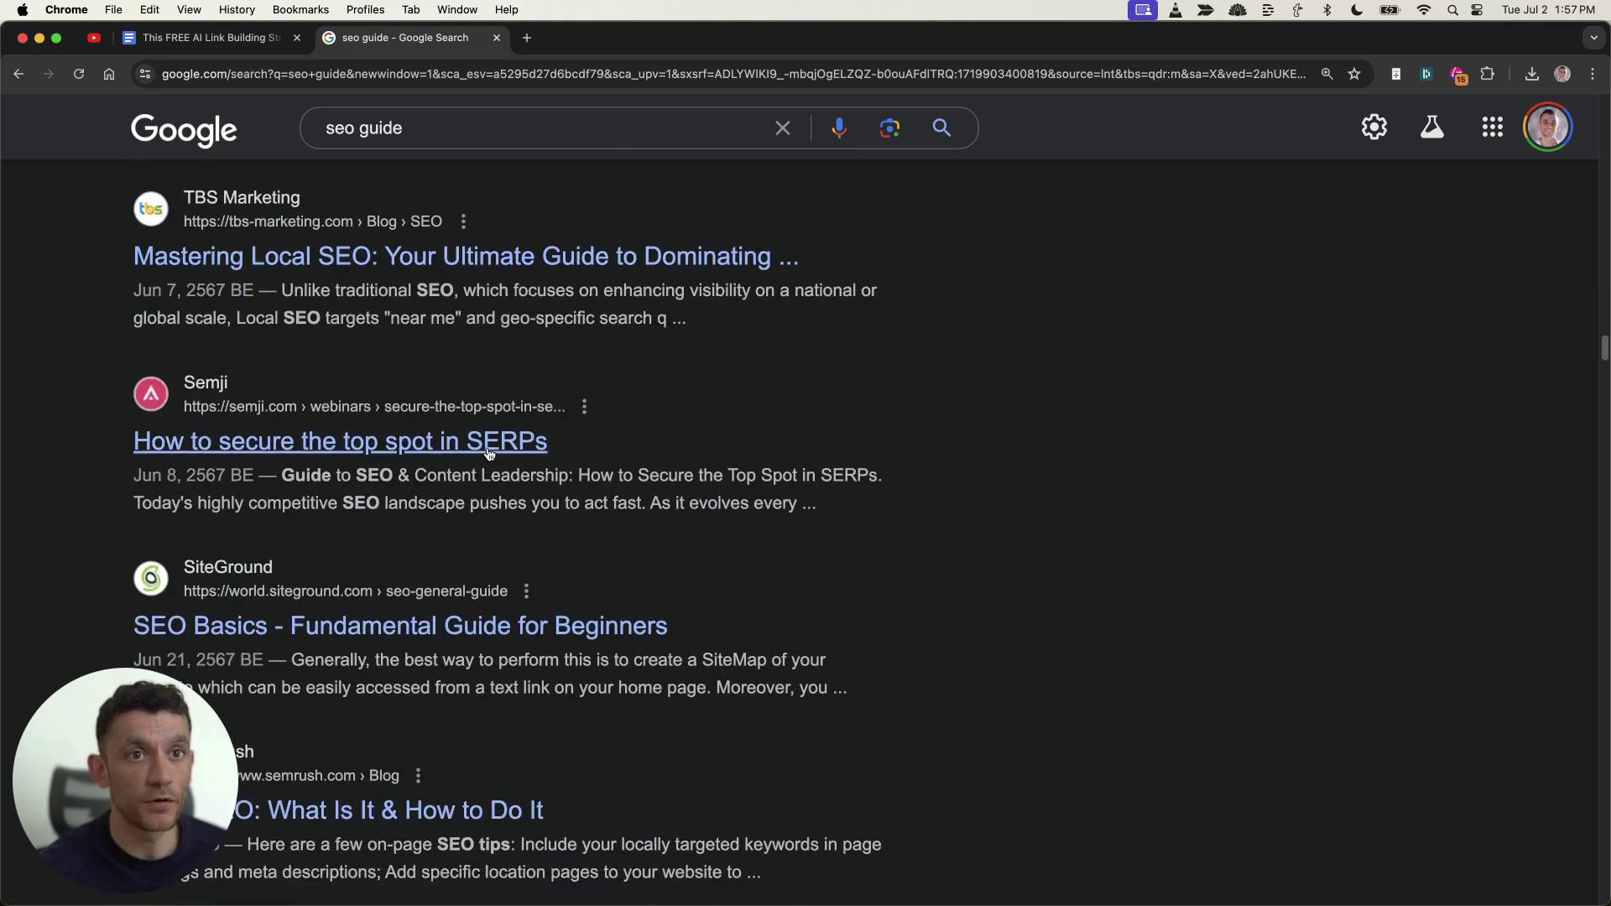
{"action": "scroll", "coordinate": [483, 458], "scroll_direction": "up", "scroll_amount": 8}
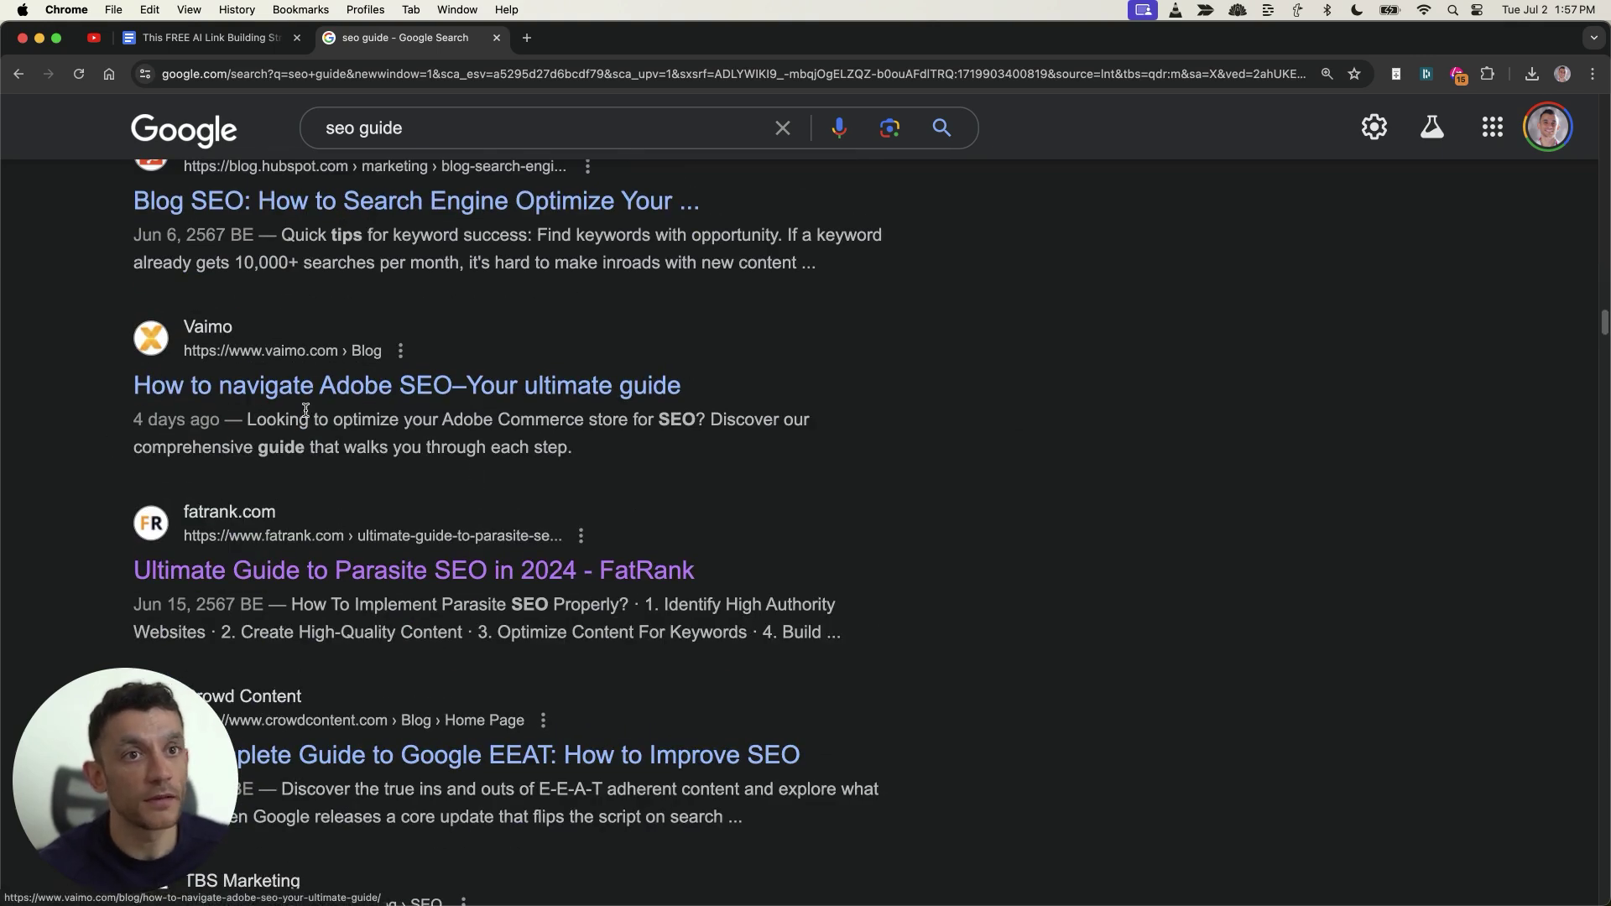
{"action": "left_click_drag", "start_coordinate": [141, 309], "coordinate": [669, 444]}
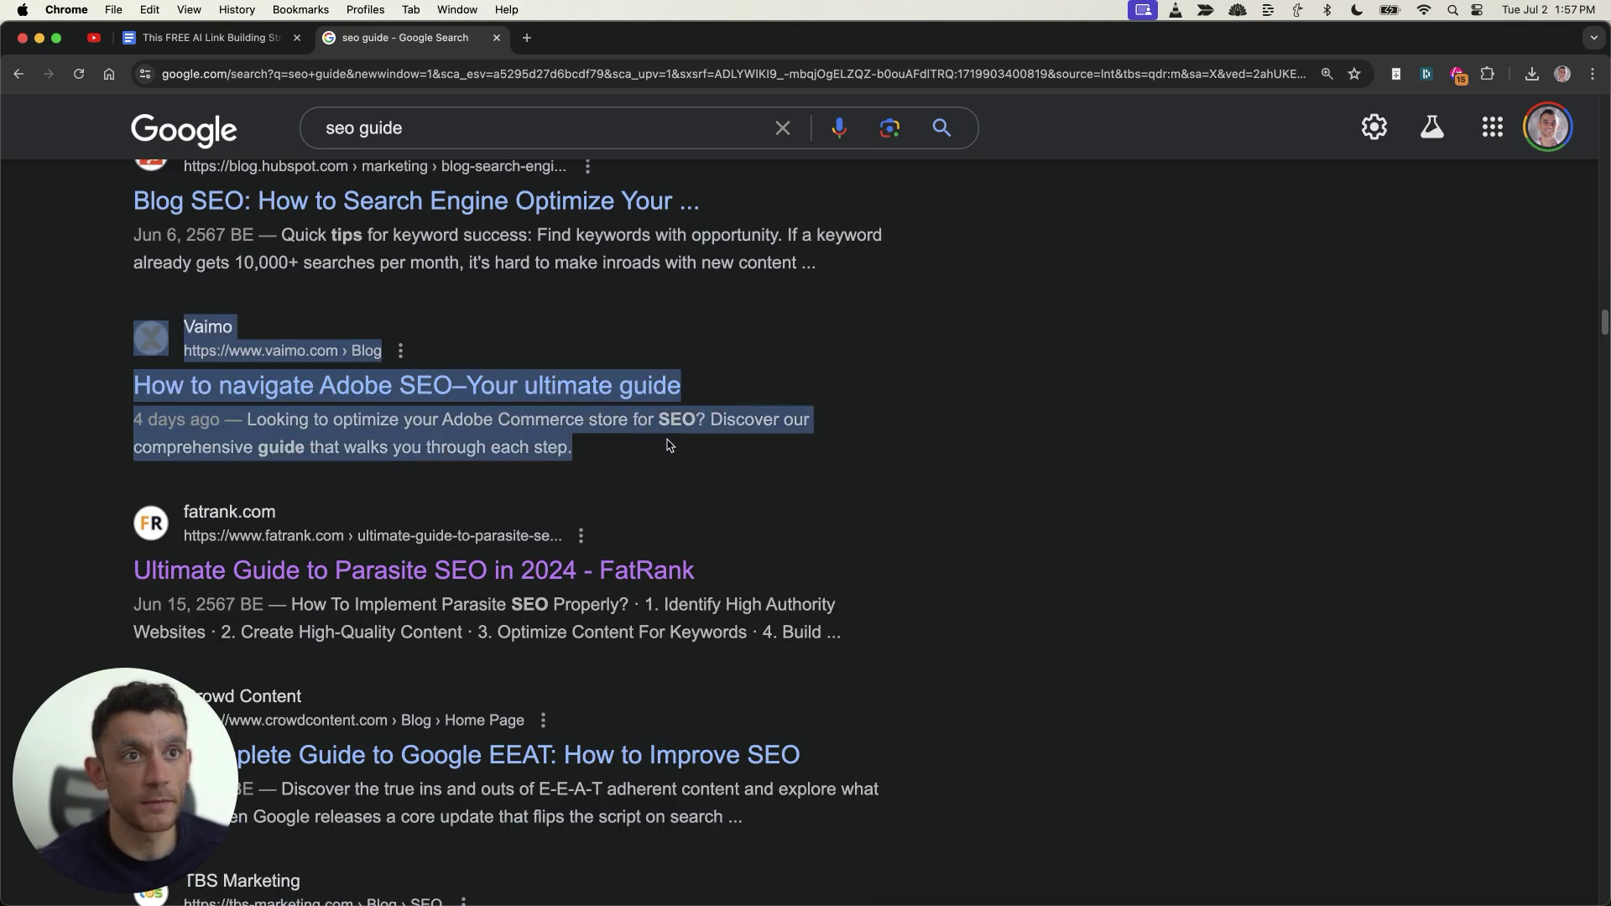
{"action": "right_click", "coordinate": [502, 387]}
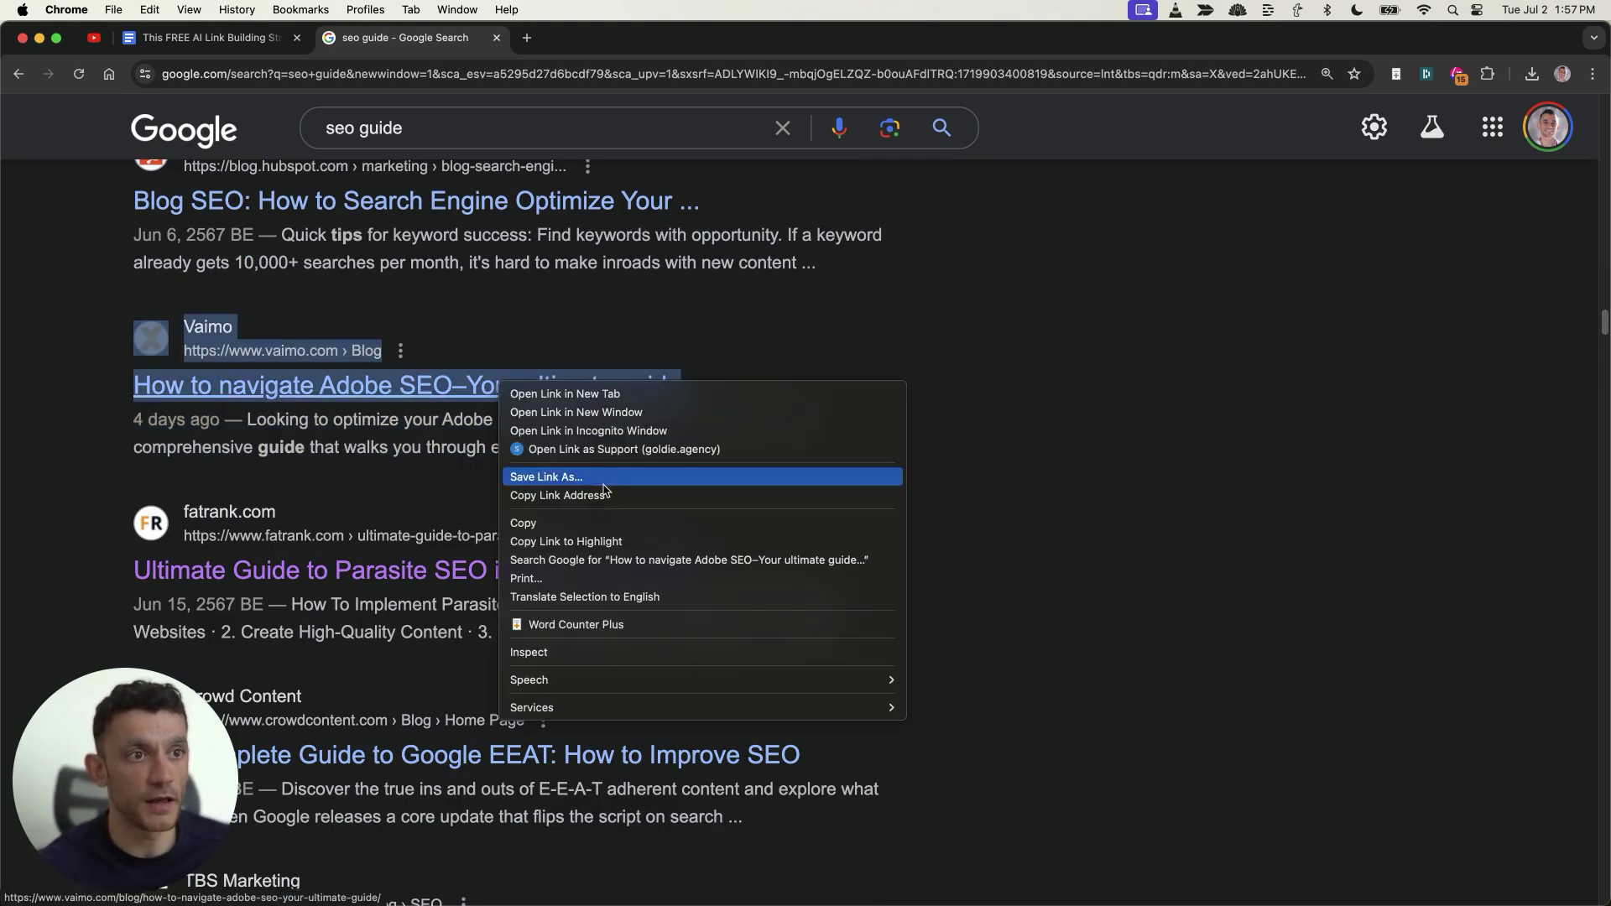
{"action": "left_click", "coordinate": [561, 495]}
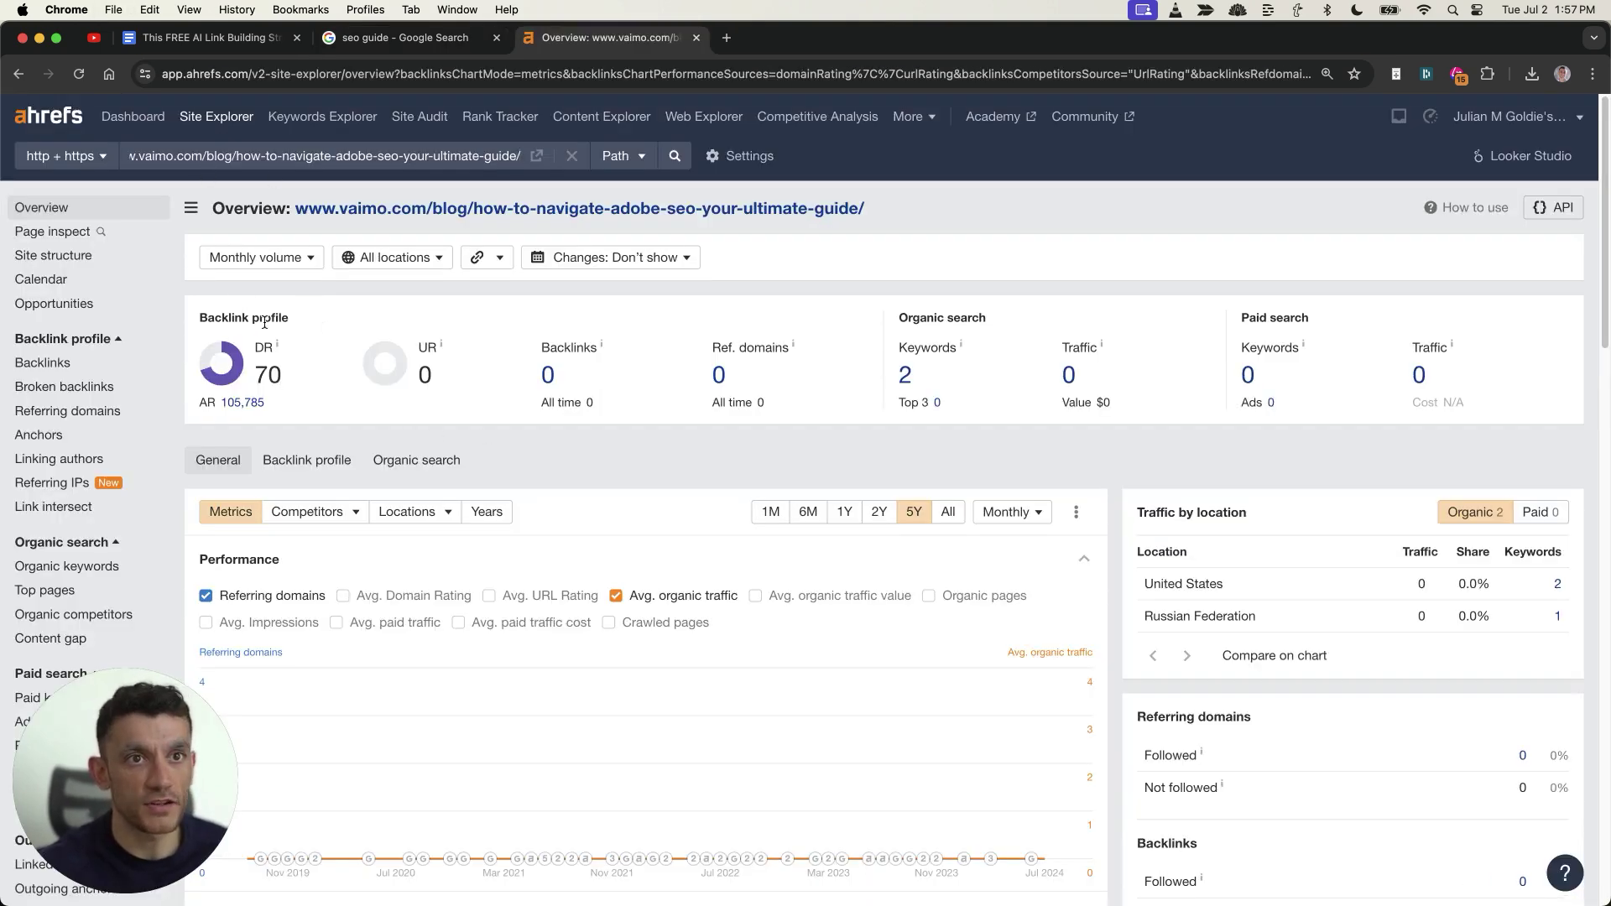
{"action": "left_click_drag", "start_coordinate": [264, 323], "coordinate": [537, 155]}
{"action": "left_click", "coordinate": [189, 157]}
{"action": "key", "text": "BackSpace"}
{"action": "key", "text": "Return"}
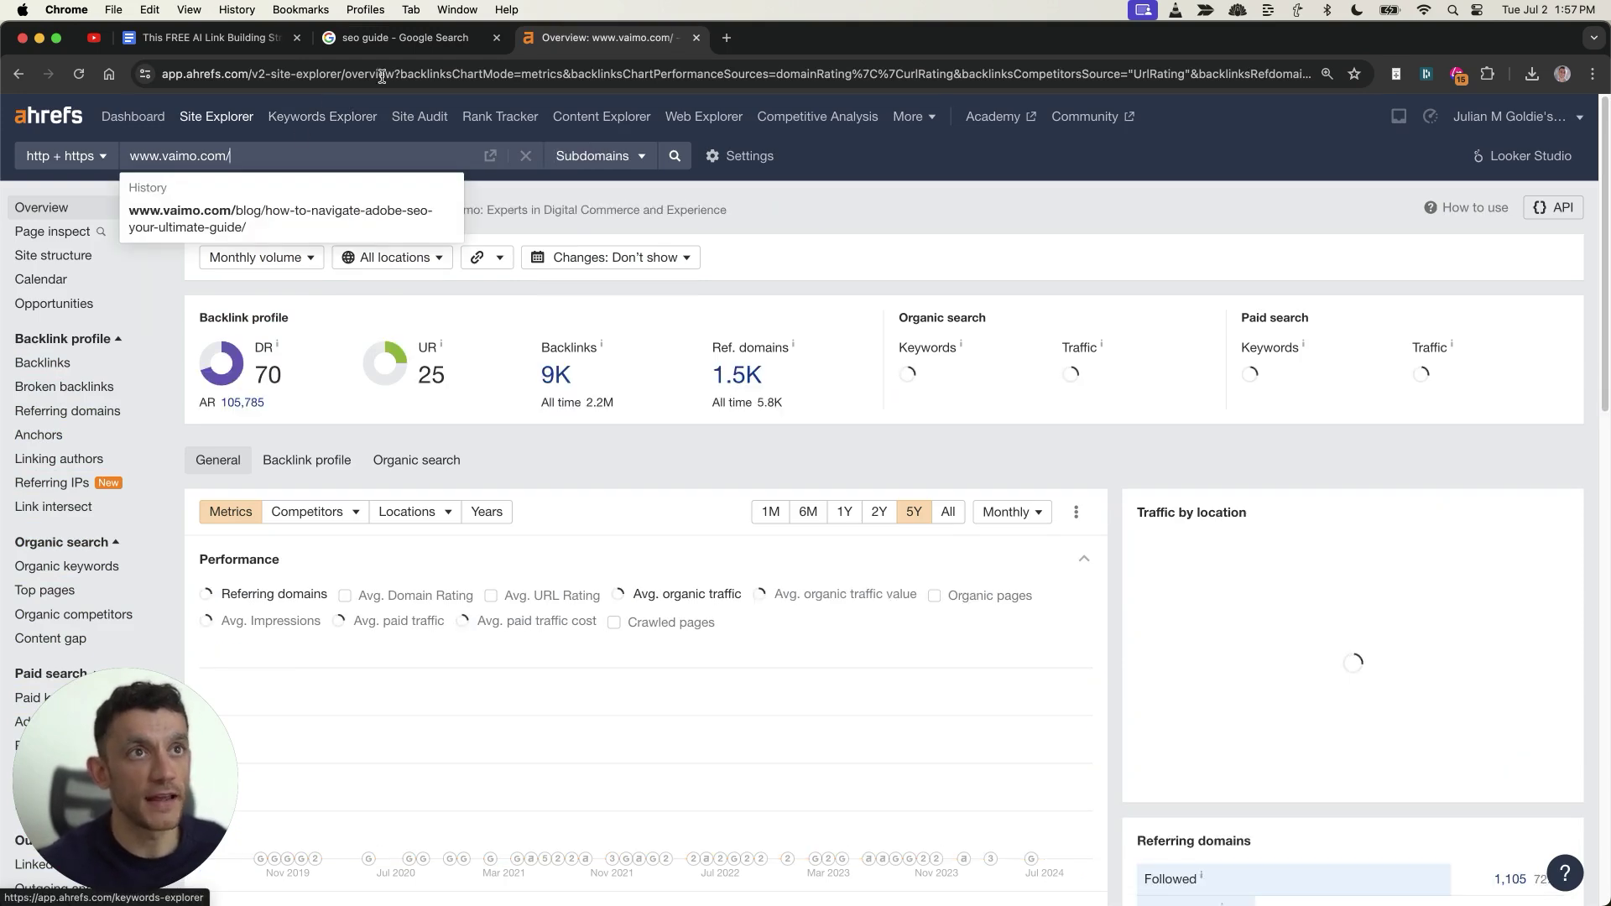
Step: Recheck the search results and vaimo.com overview, then close the Ahrefs and search tabs
{"action": "left_click", "coordinate": [426, 42]}
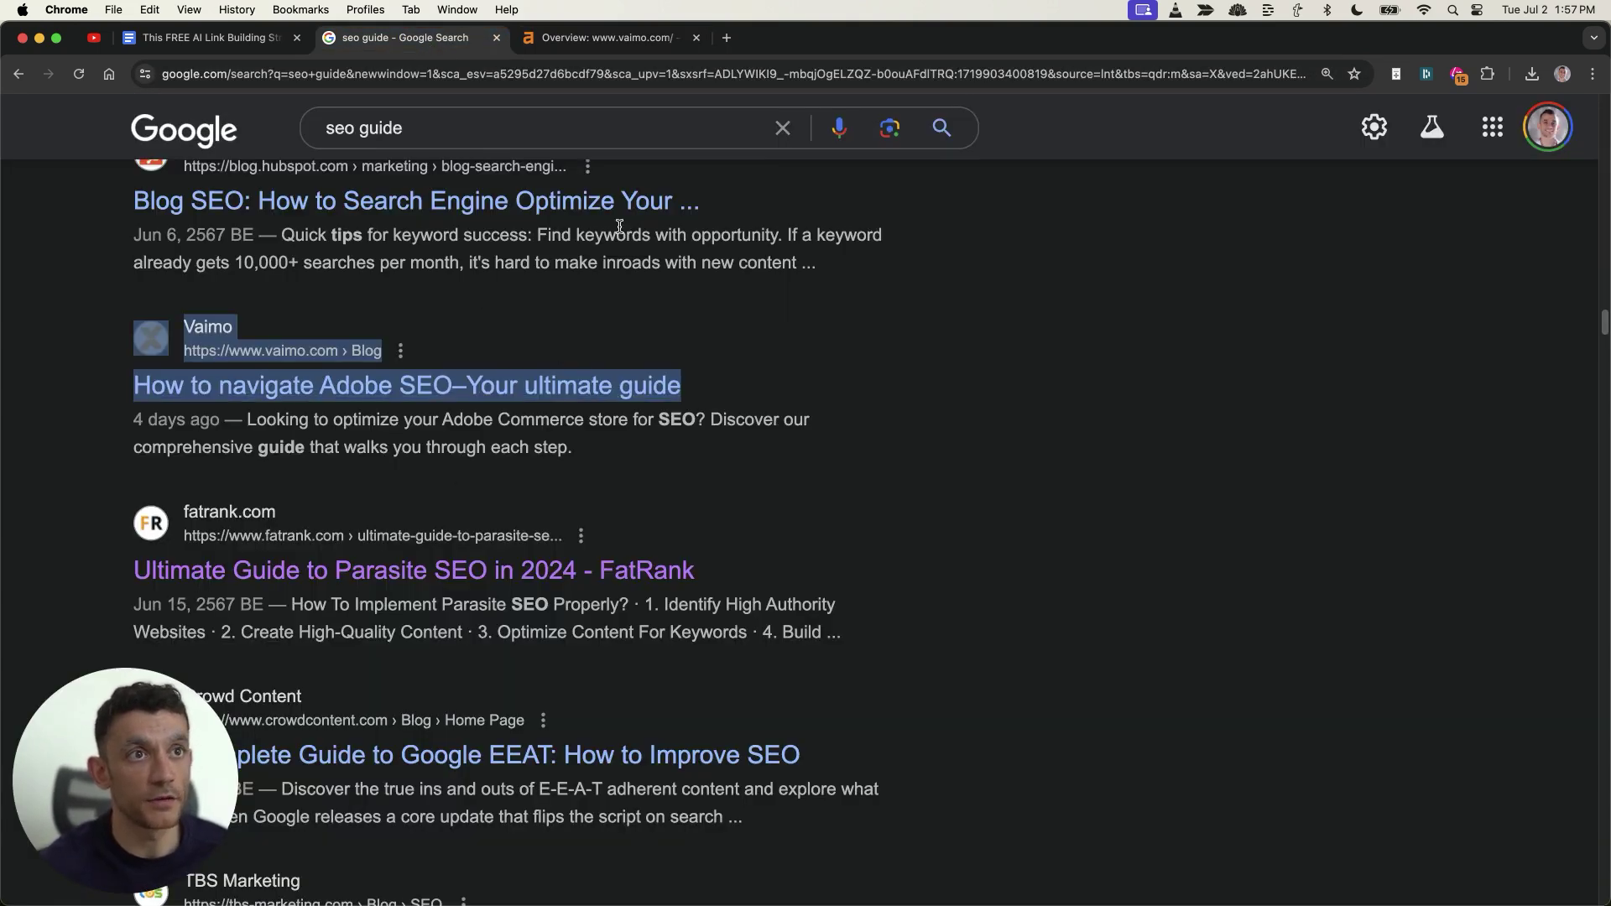
{"action": "scroll", "coordinate": [570, 457], "scroll_direction": "up", "scroll_amount": 10}
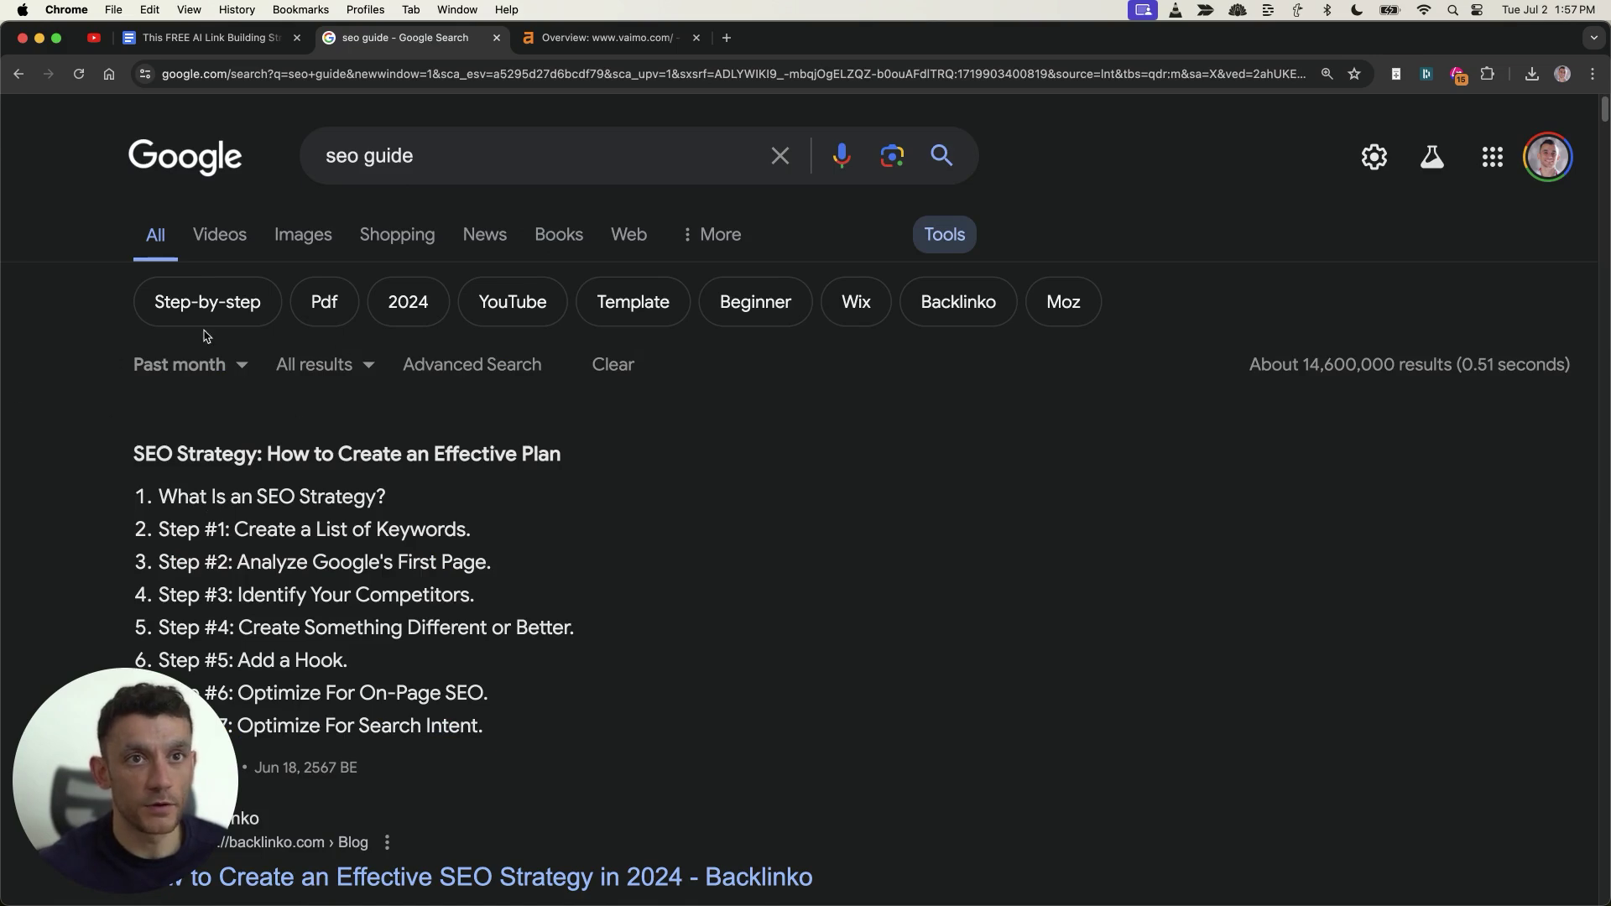
{"action": "left_click", "coordinate": [624, 37]}
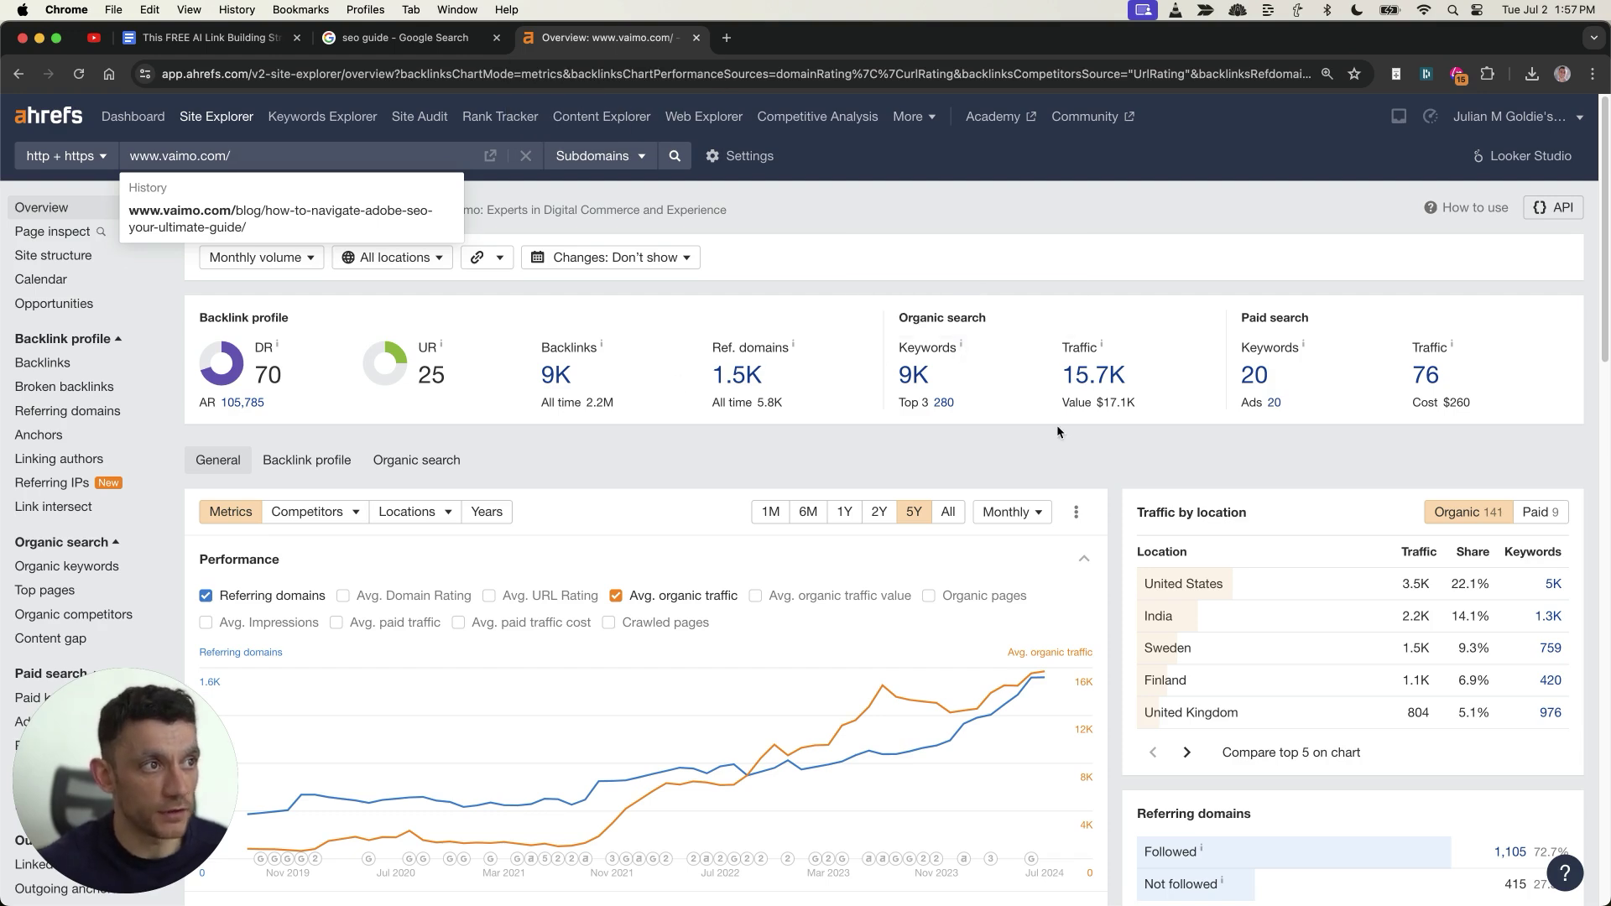
{"action": "left_click_drag", "start_coordinate": [537, 43], "coordinate": [403, 46]}
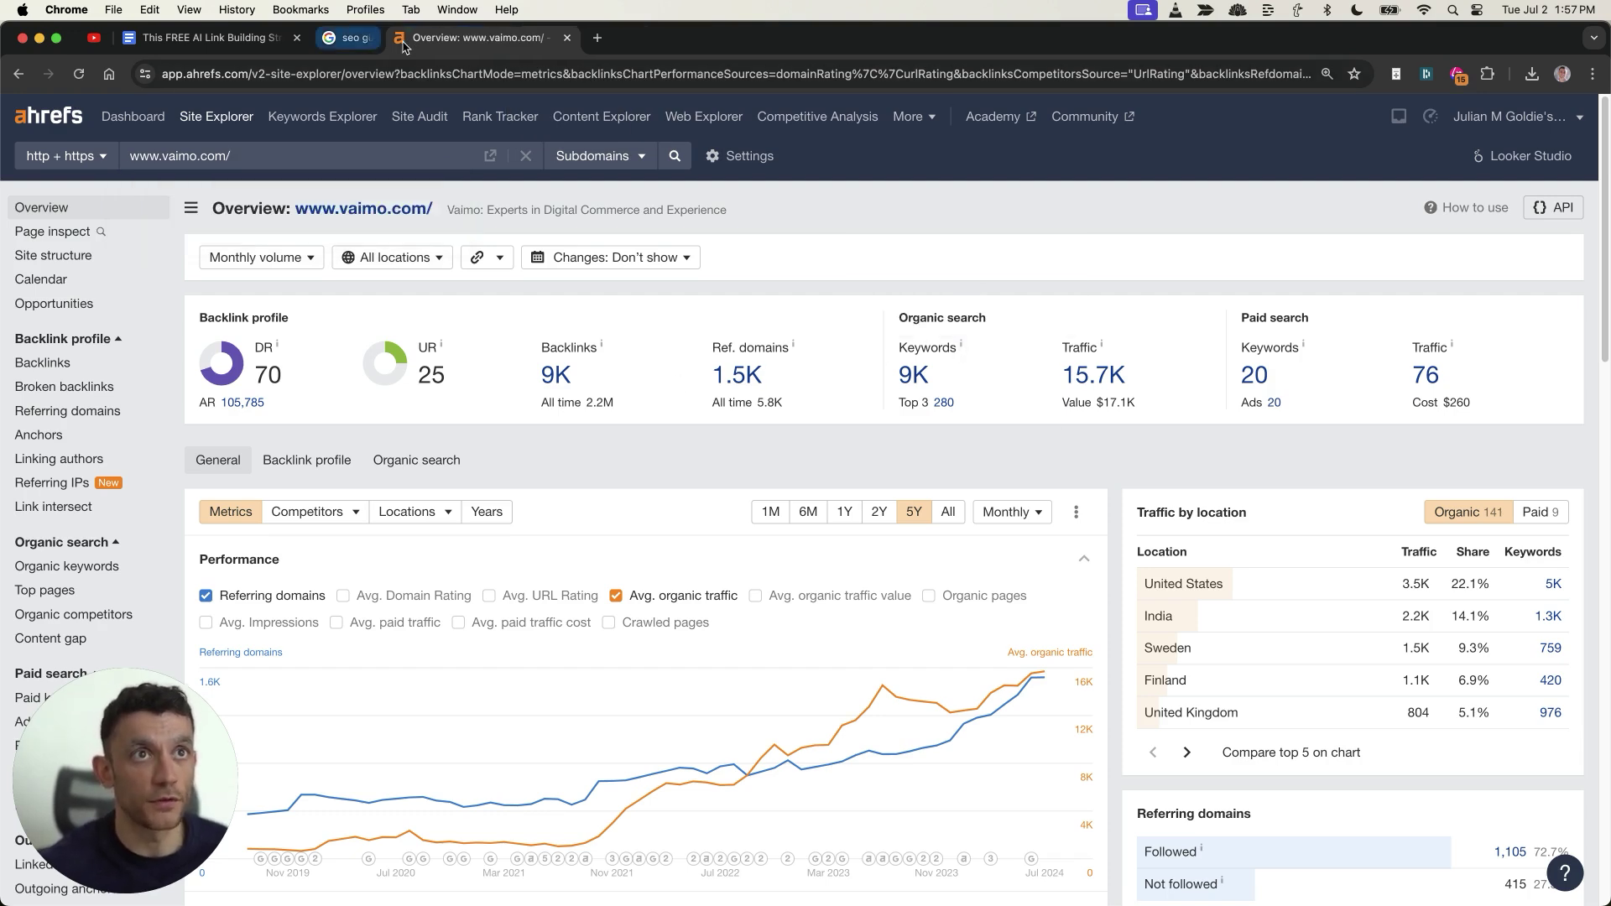
{"action": "key", "text": "super+w"}
{"action": "key", "text": "super+w"}
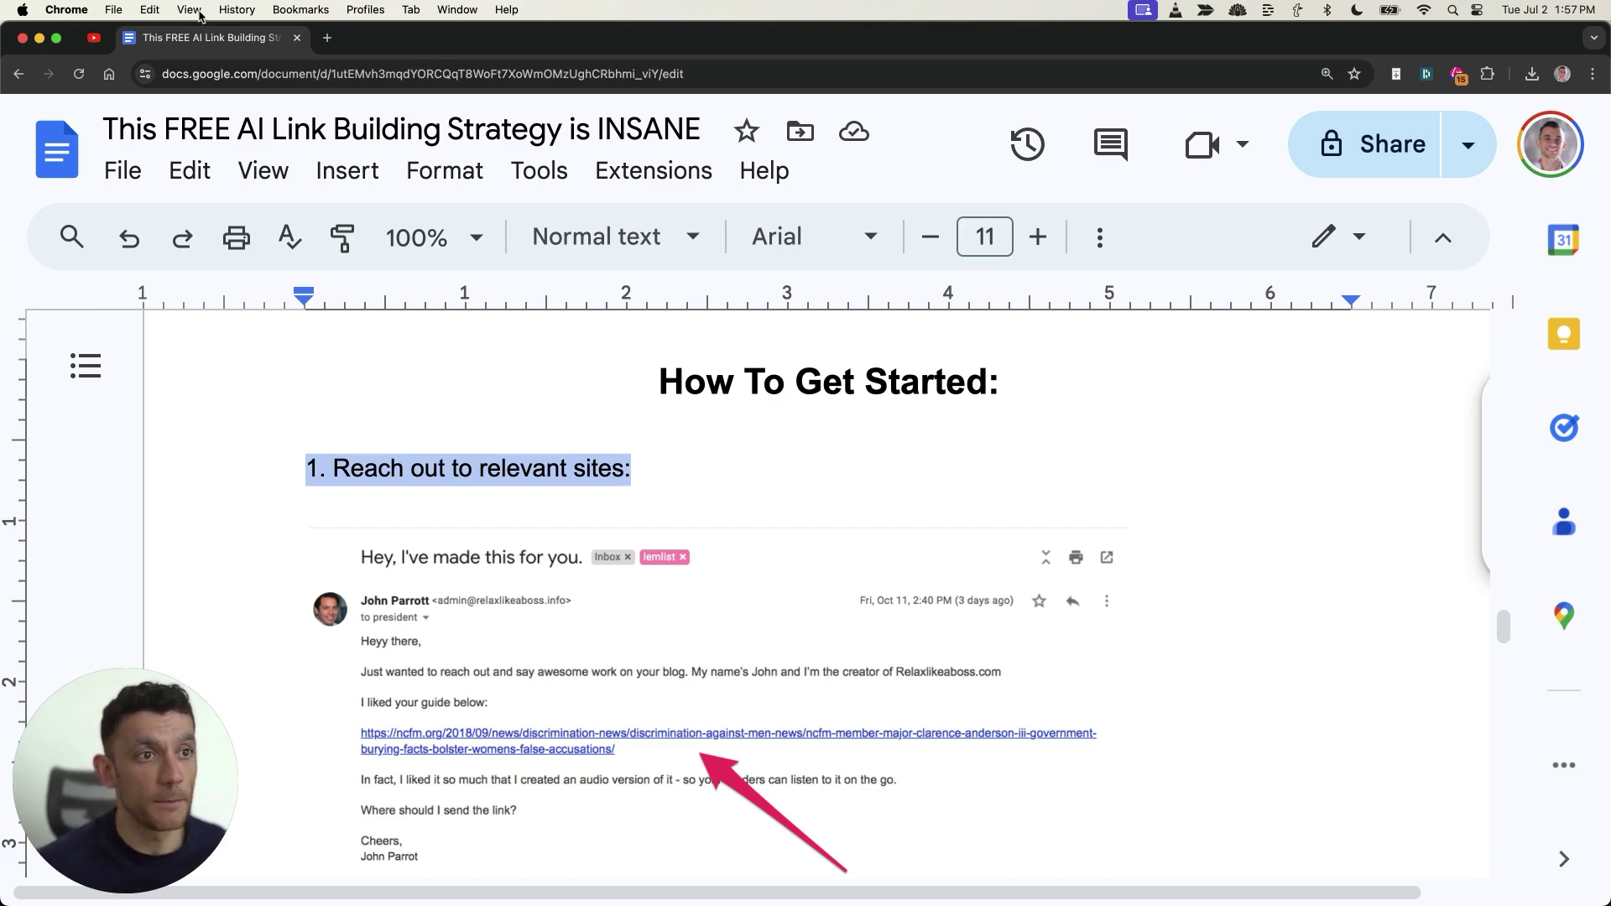
Step: Bold the 'Reach out to relevant sites' heading and paste nested steps for finding relevant sites
{"action": "key", "text": "super+b"}
{"action": "left_click", "coordinate": [706, 458]}
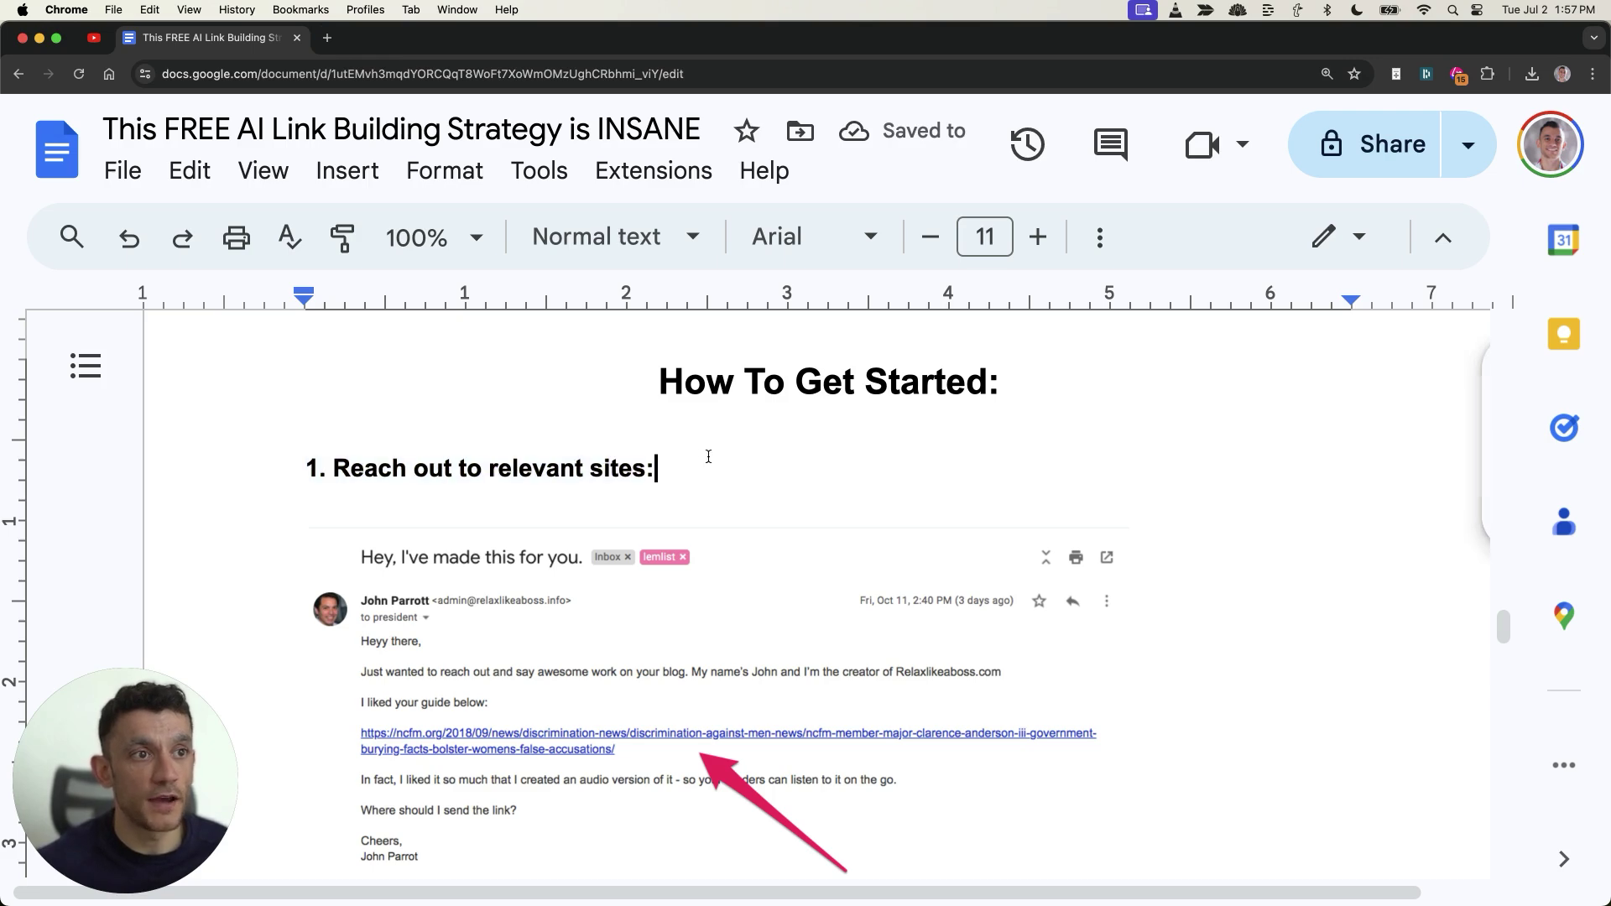
{"action": "key", "text": "Return"}
{"action": "key", "text": "Tab"}
{"action": "type", "text": "How to find relevant site? Search Google for your topic > Filter to results within last month > Find the smaller brands you don’t recognize"}
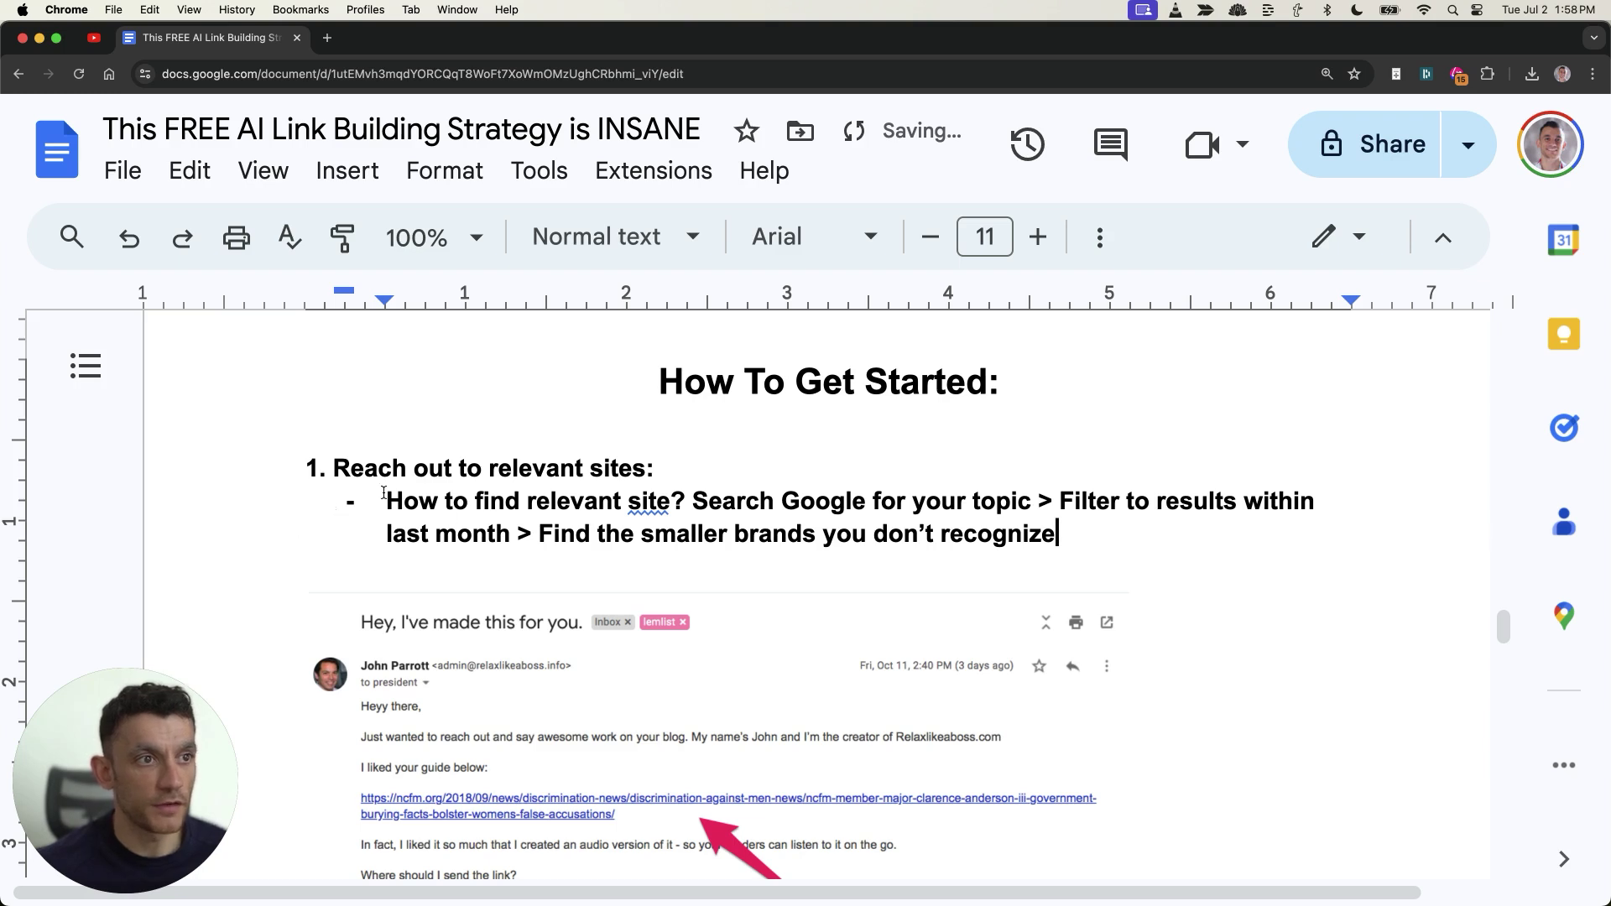
Step: Move the search steps onto their own sub-bullet and add a new bullet below
{"action": "left_click_drag", "start_coordinate": [383, 493], "coordinate": [1055, 533]}
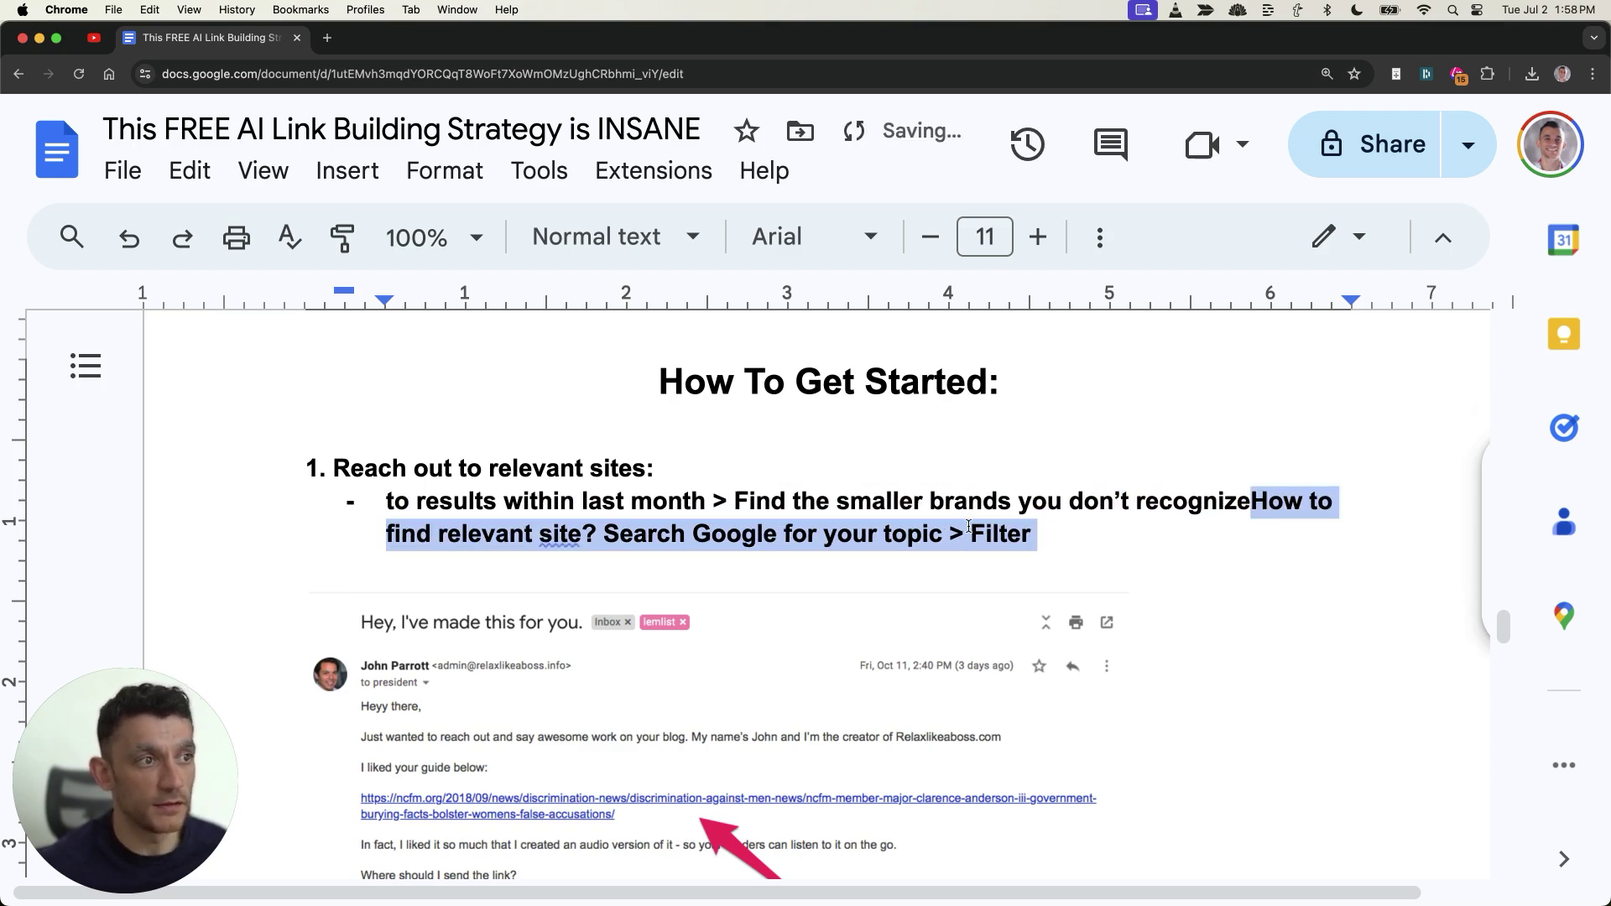
{"action": "key", "text": "super+z"}
{"action": "key", "text": "super+z"}
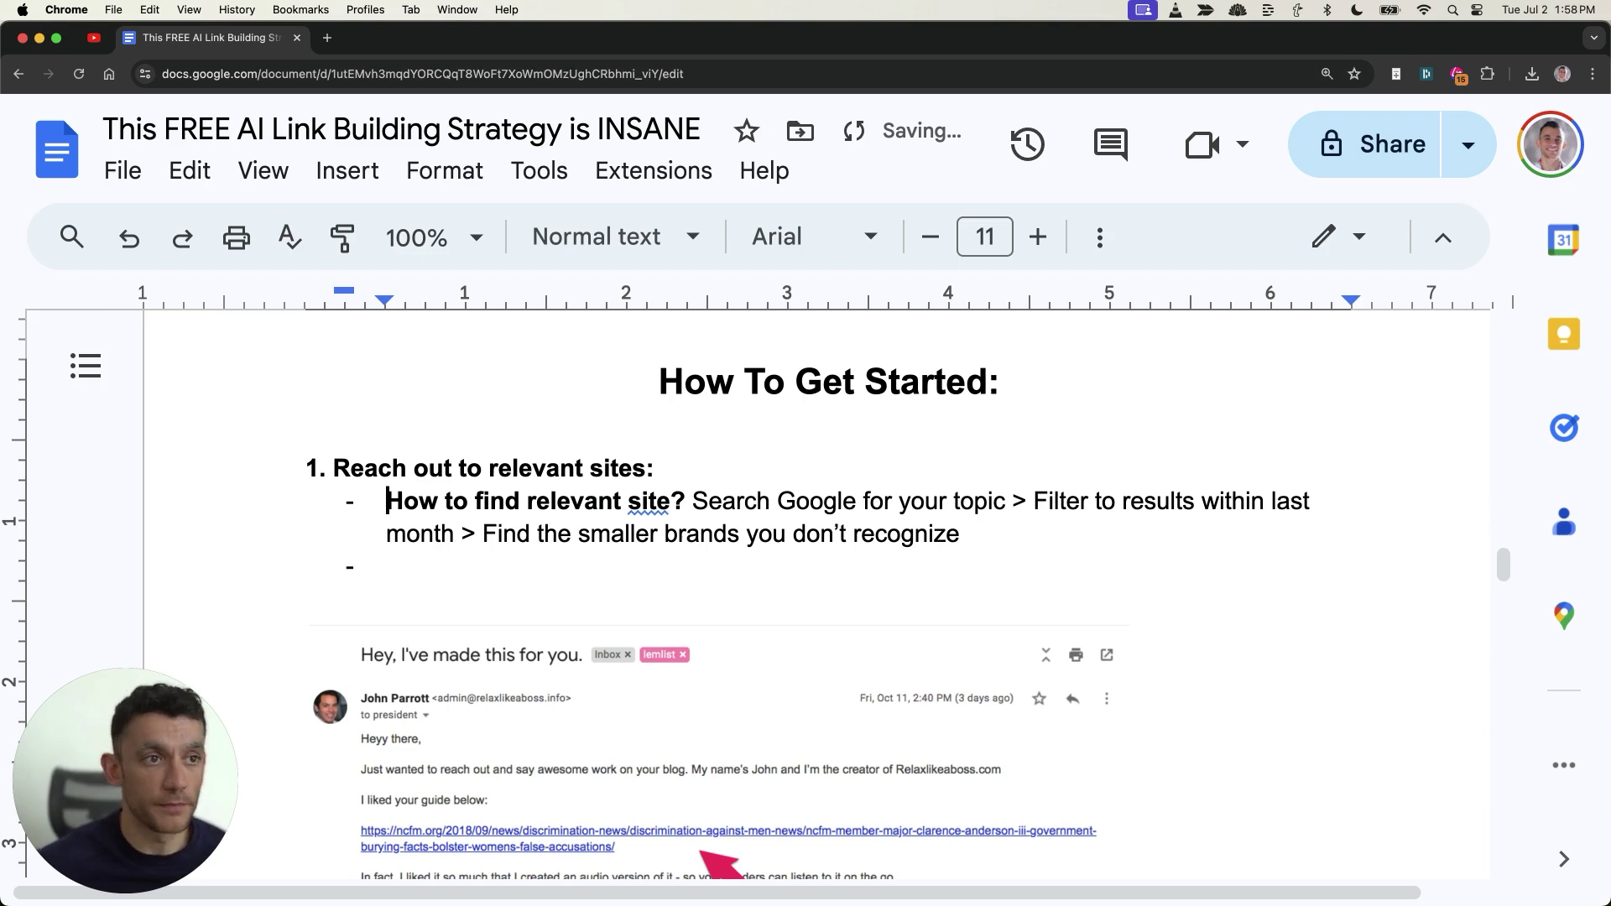
{"action": "key", "text": "alt+Right"}
{"action": "key", "text": "alt+Right"}
{"action": "key", "text": "alt+Right"}
{"action": "key", "text": "alt+Right"}
{"action": "key", "text": "alt+Right"}
{"action": "key", "text": "Return"}
{"action": "key", "text": "Tab"}
{"action": "key", "text": "Down"}
{"action": "key", "text": "Down"}
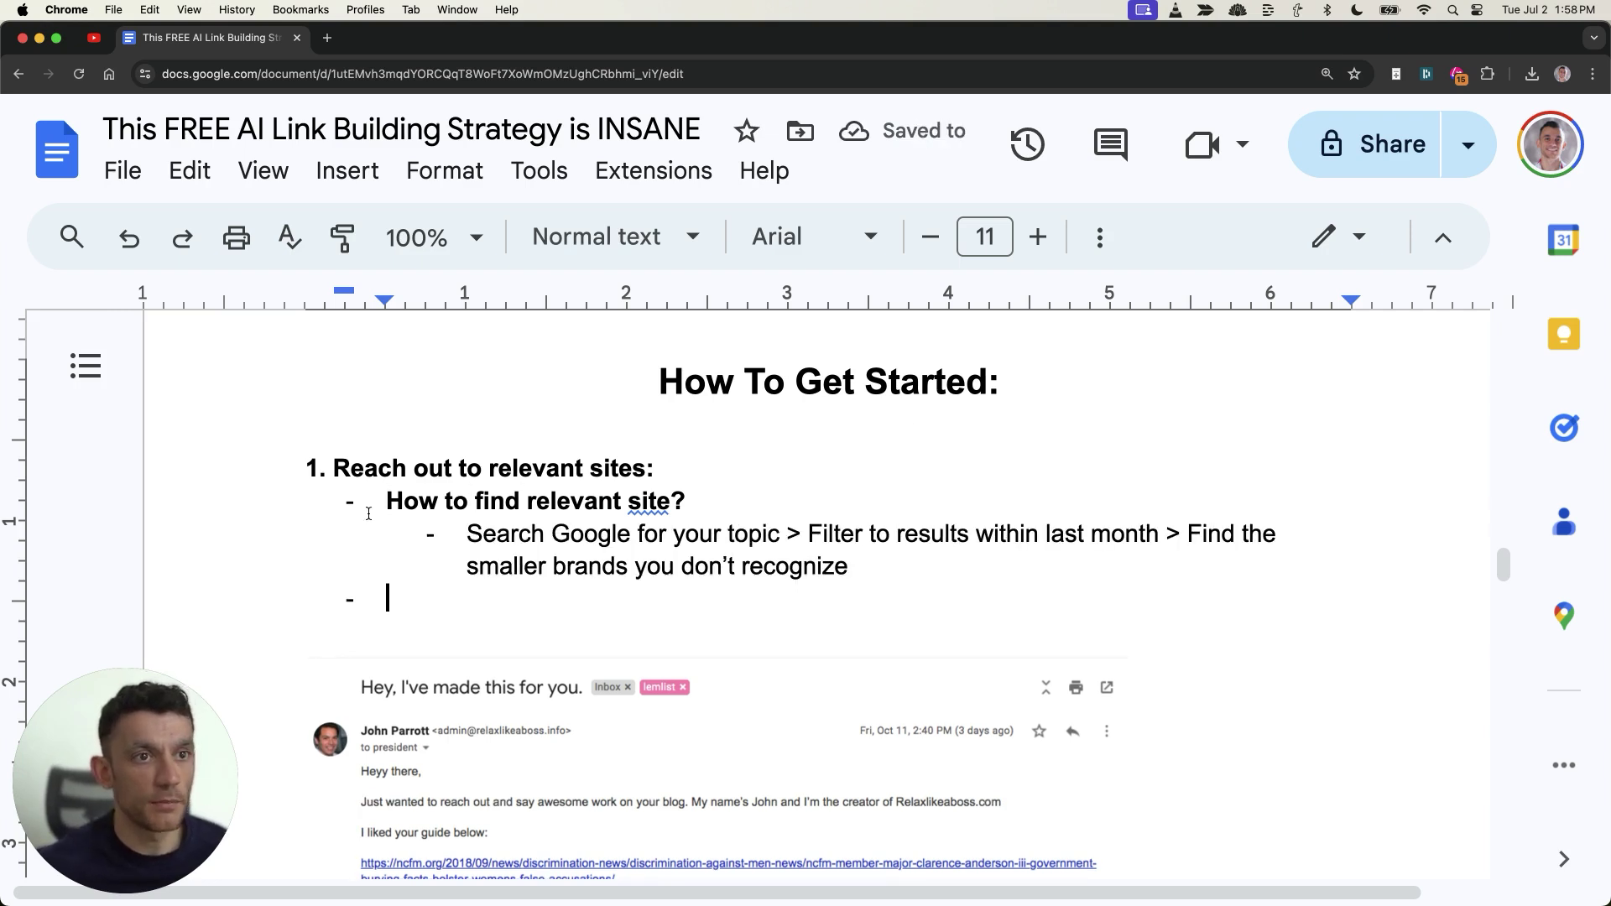
Step: Add the email-address question bullet with an 'Automate' sub-bullet
{"action": "double_click", "coordinate": [461, 479]}
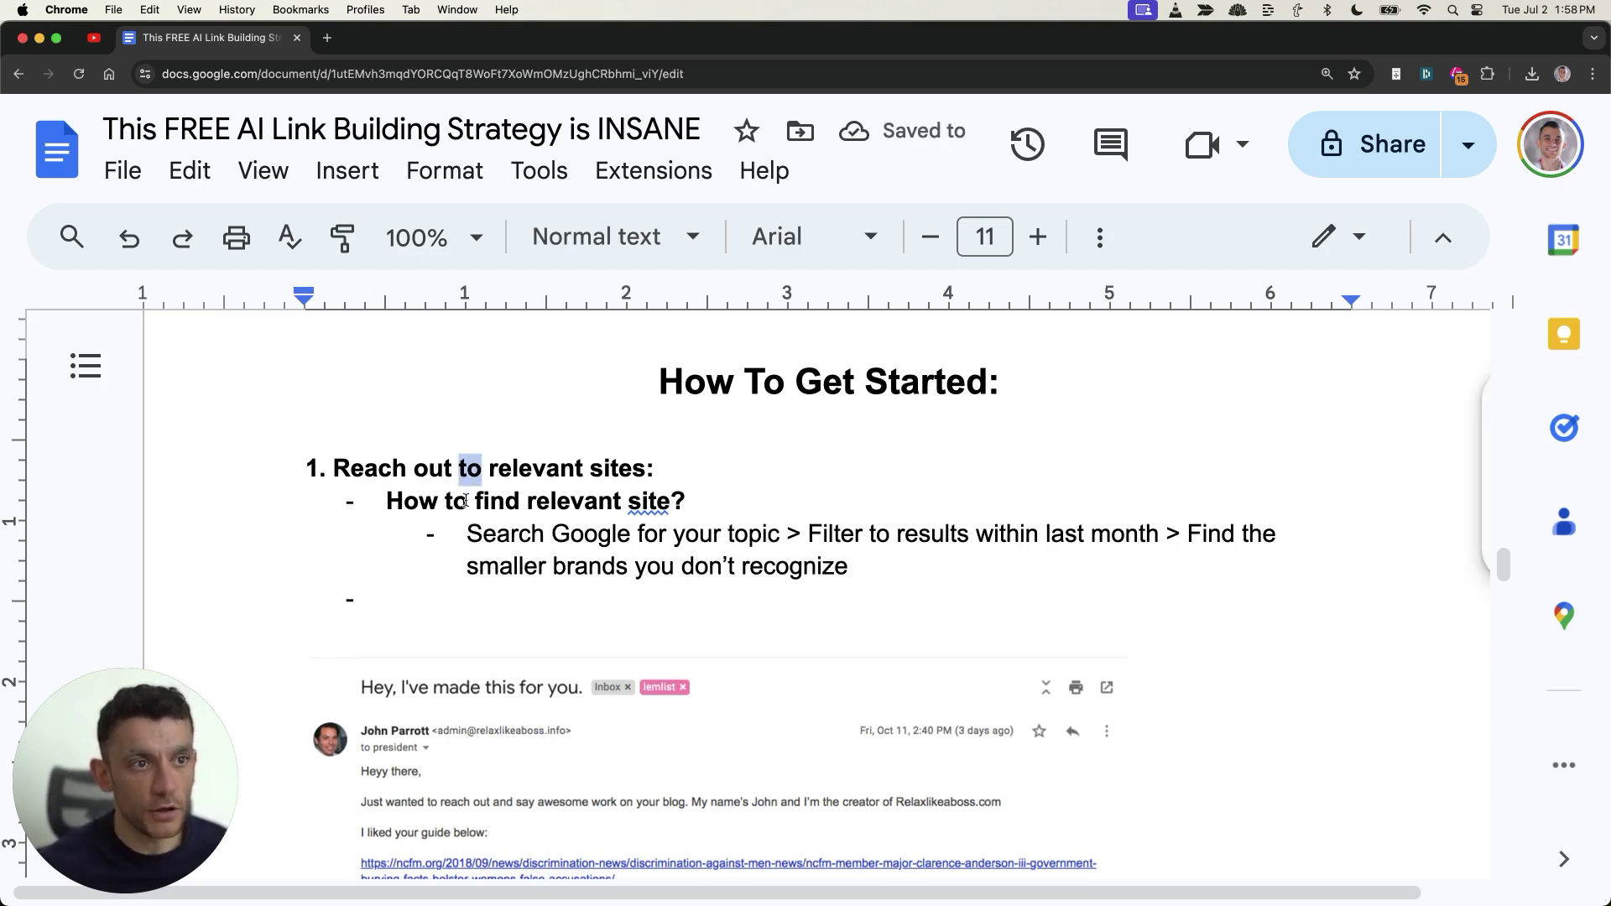
{"action": "scroll", "coordinate": [466, 502], "scroll_direction": "down", "scroll_amount": 1}
{"action": "left_click", "coordinate": [475, 514]}
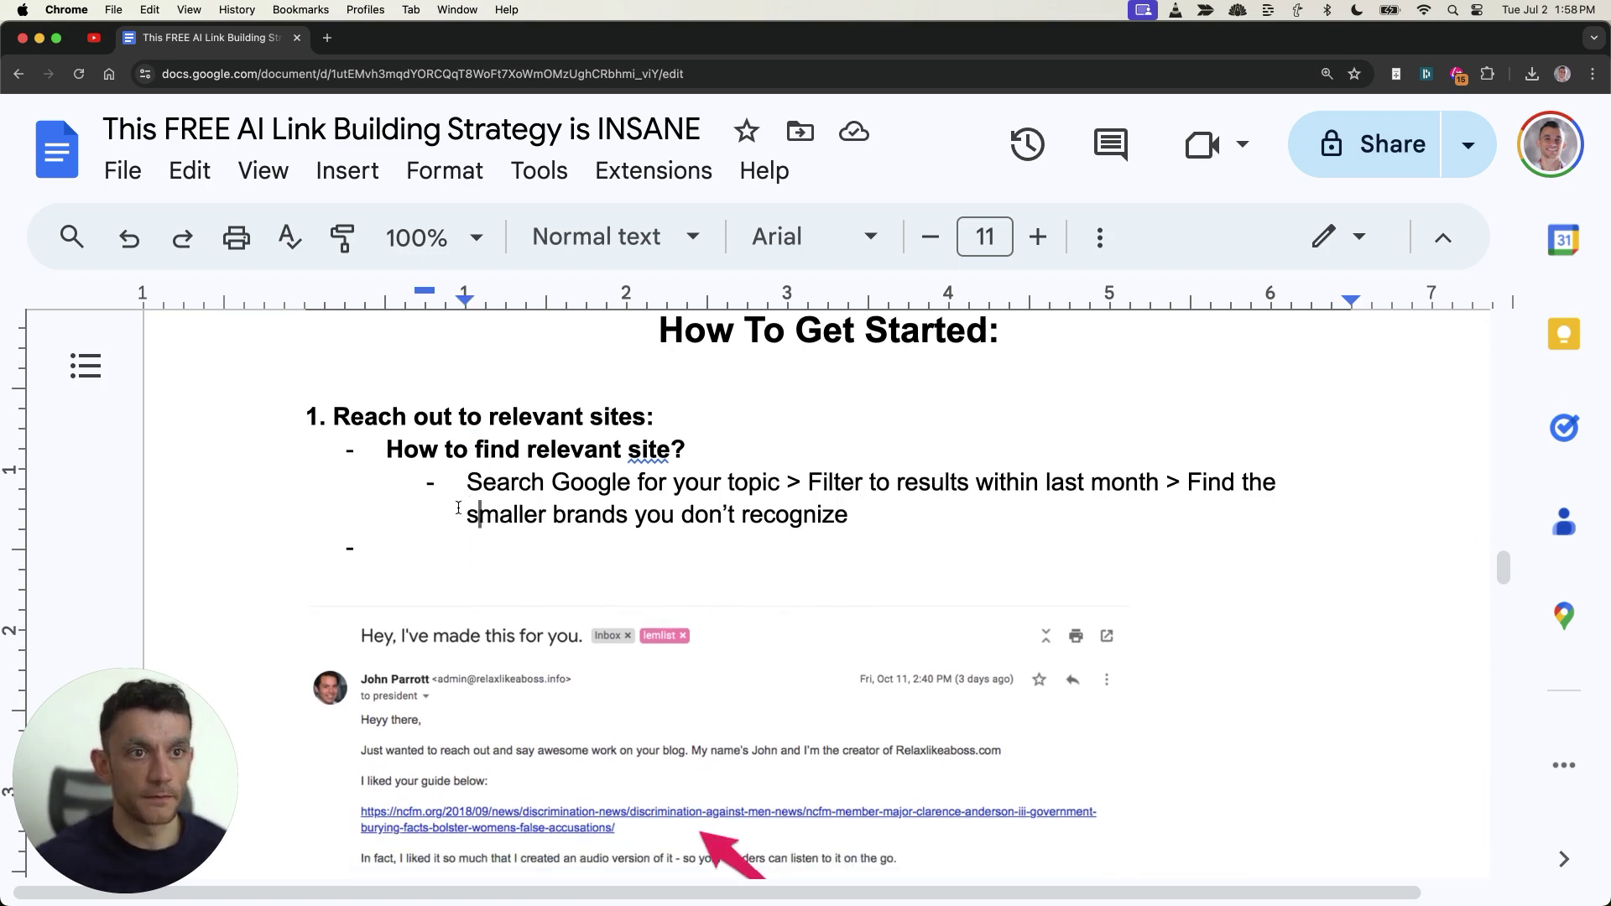
{"action": "key", "text": "super+z"}
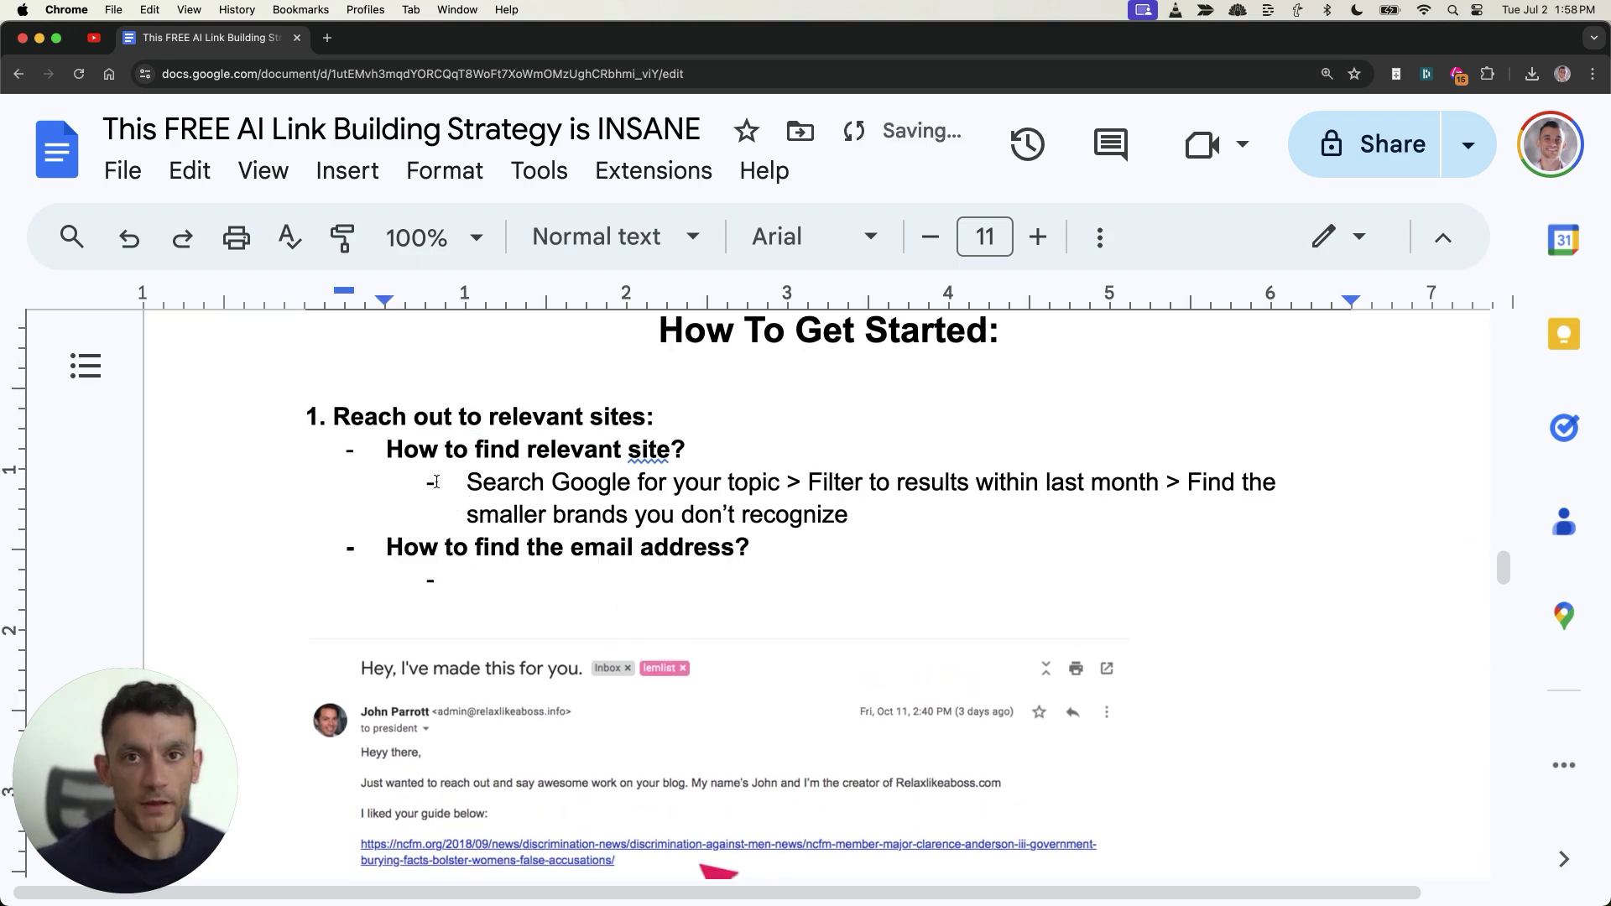
{"action": "left_click", "coordinate": [467, 579]}
{"action": "type", "text": "Automate"}
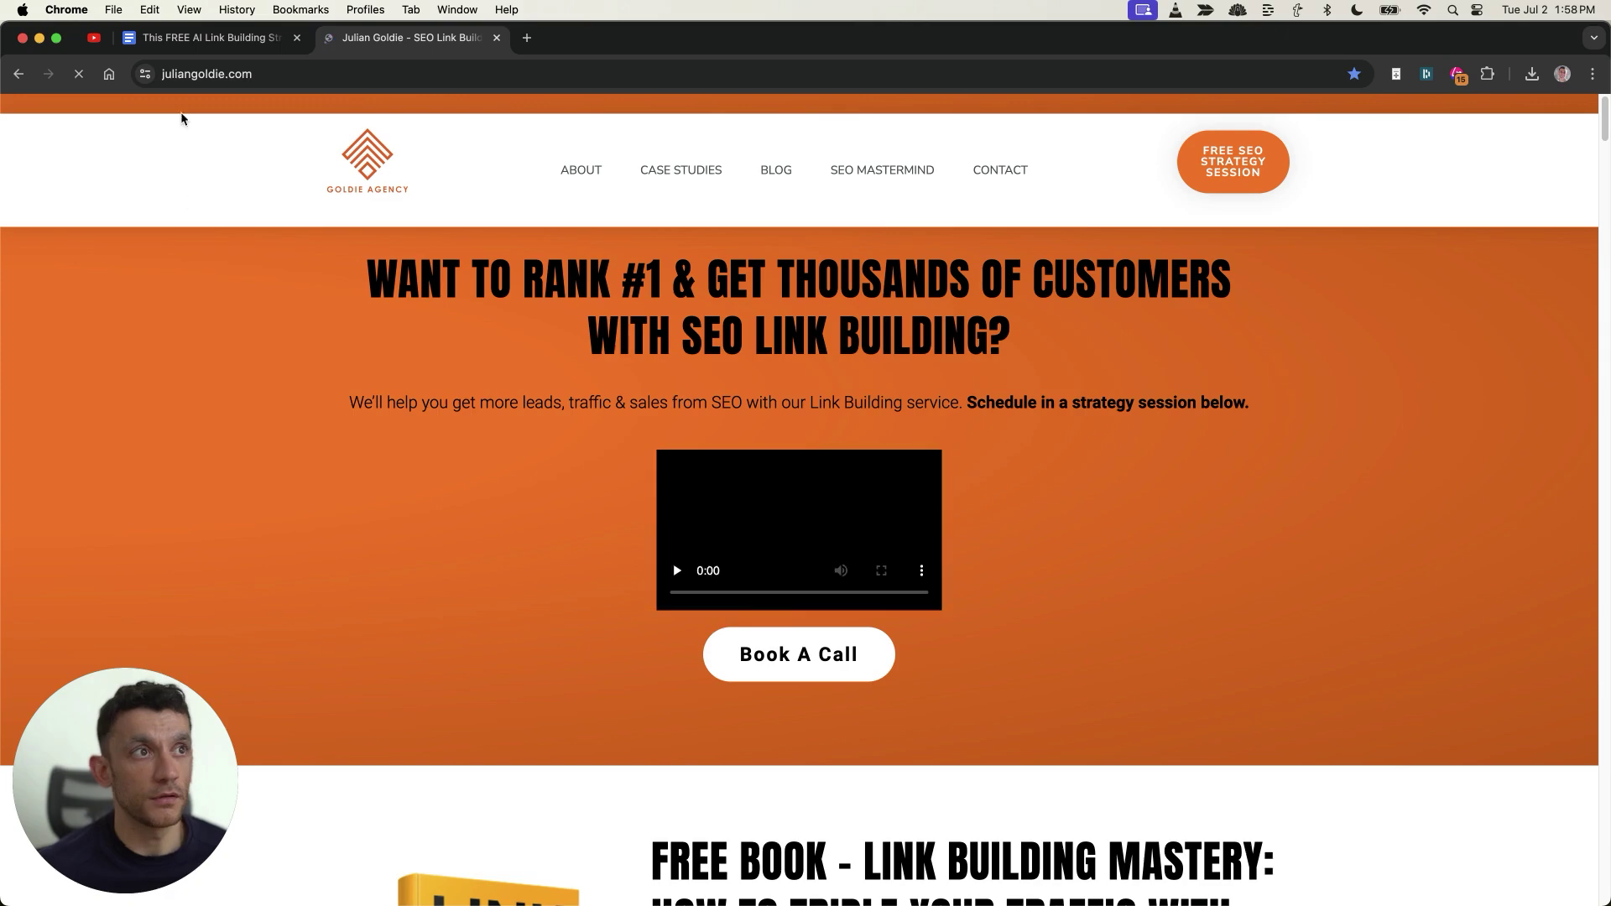
{"action": "scroll", "coordinate": [897, 457], "scroll_direction": "down", "scroll_amount": 20}
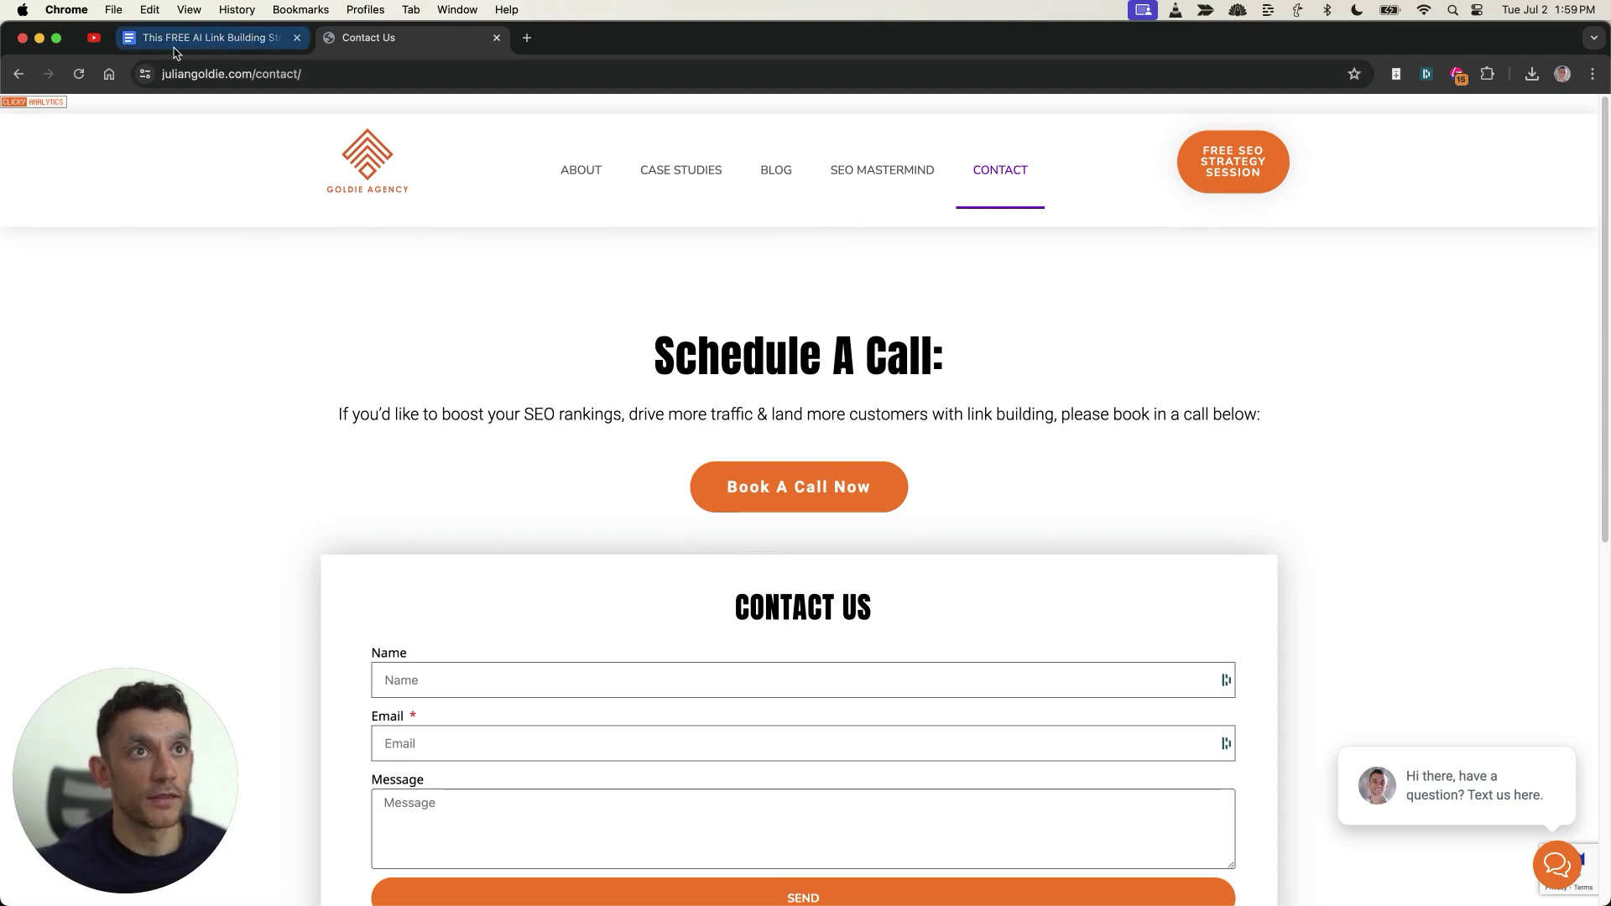
Step: Browse the agency website's About and Contact pages, then close the tab to return to the outline
{"action": "scroll", "coordinate": [542, 342], "scroll_direction": "down", "scroll_amount": 4}
{"action": "scroll", "coordinate": [504, 352], "scroll_direction": "up", "scroll_amount": 4}
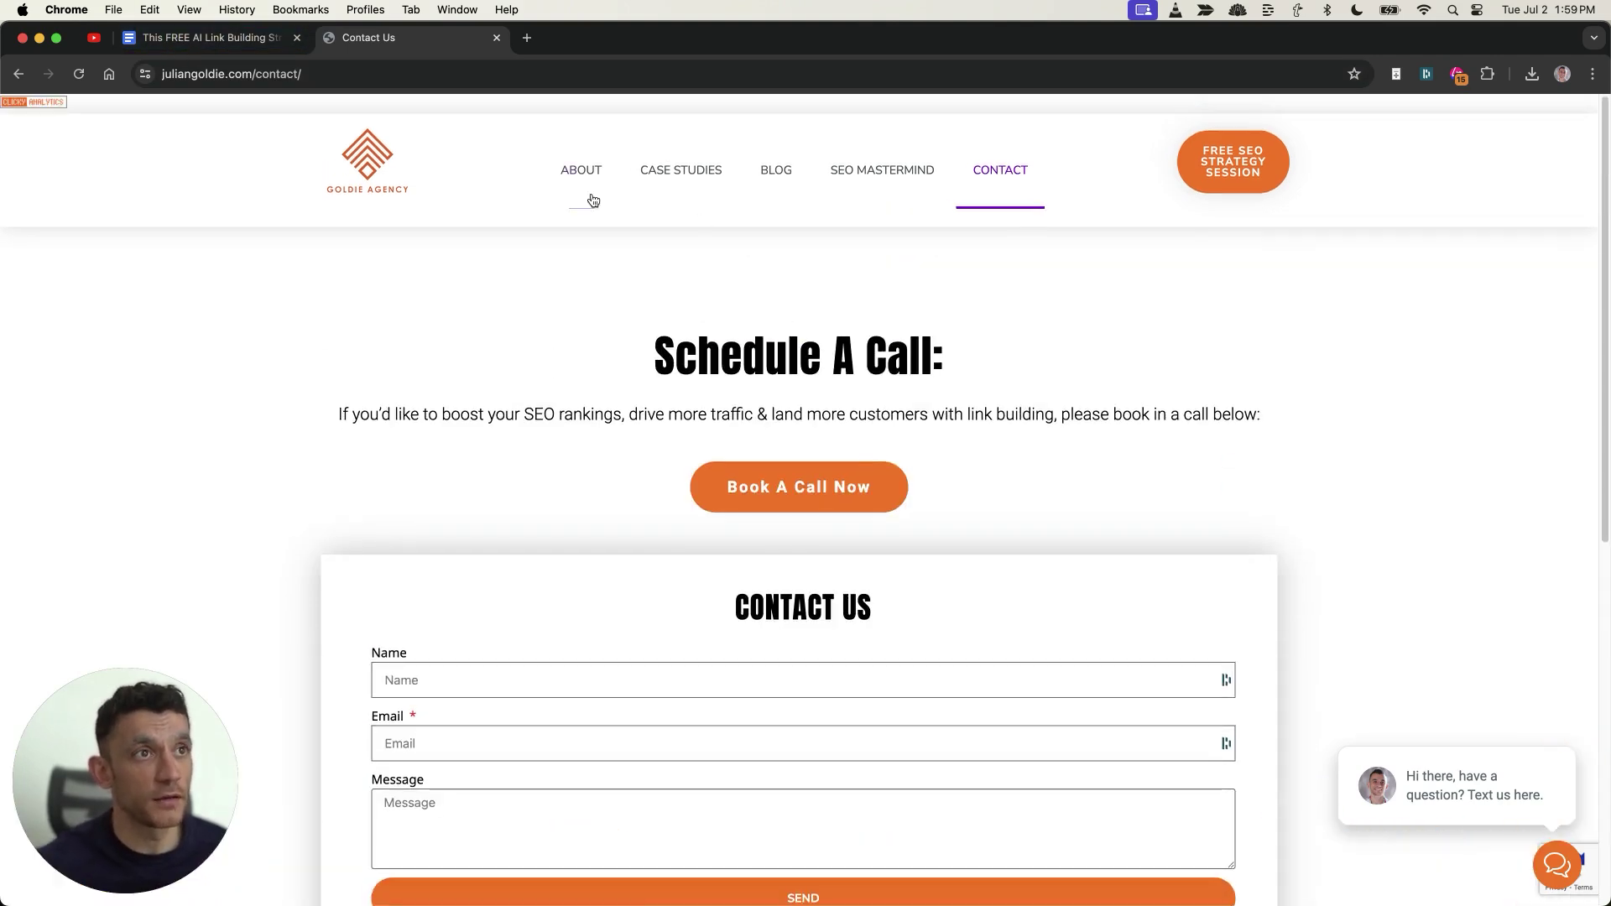
{"action": "left_click", "coordinate": [584, 192]}
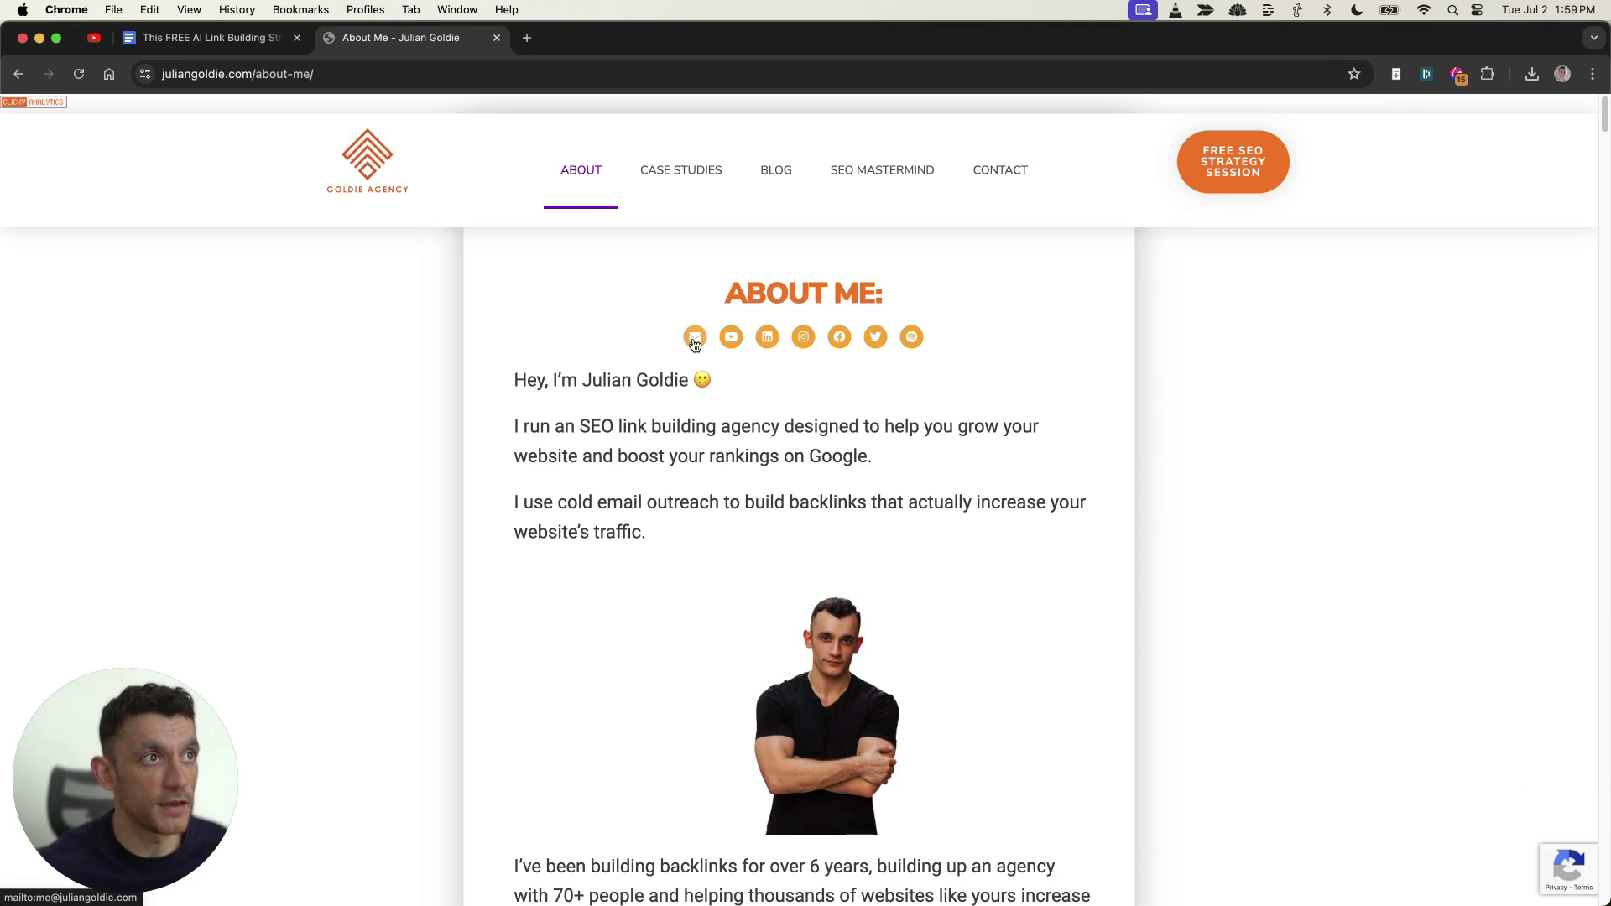
{"action": "left_click", "coordinate": [1024, 174]}
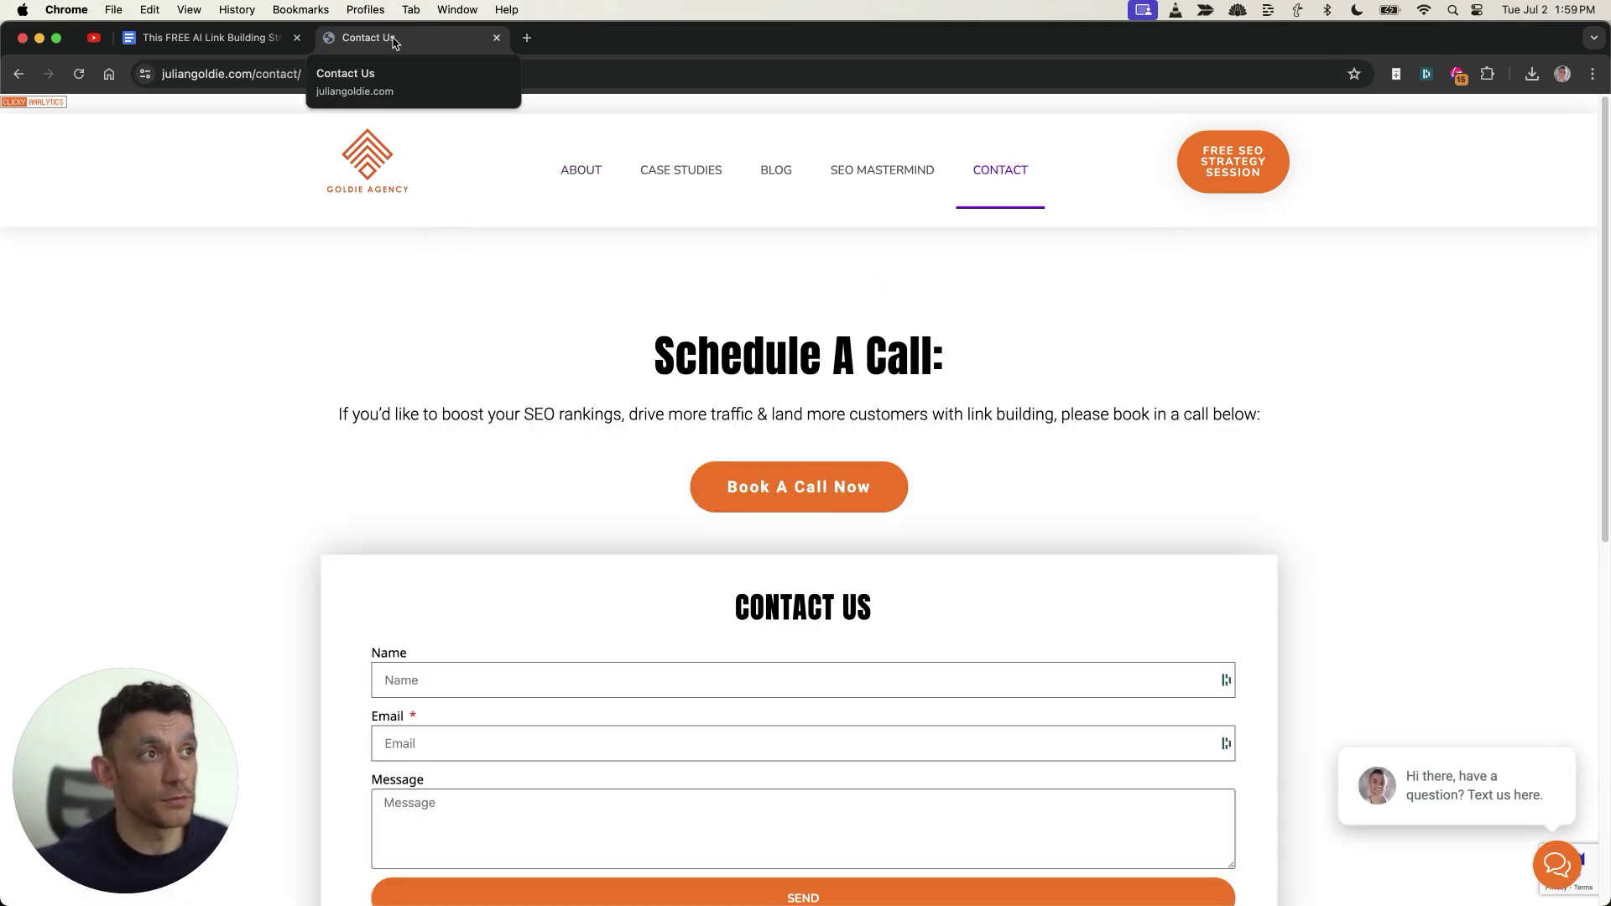
{"action": "key", "text": "super+w"}
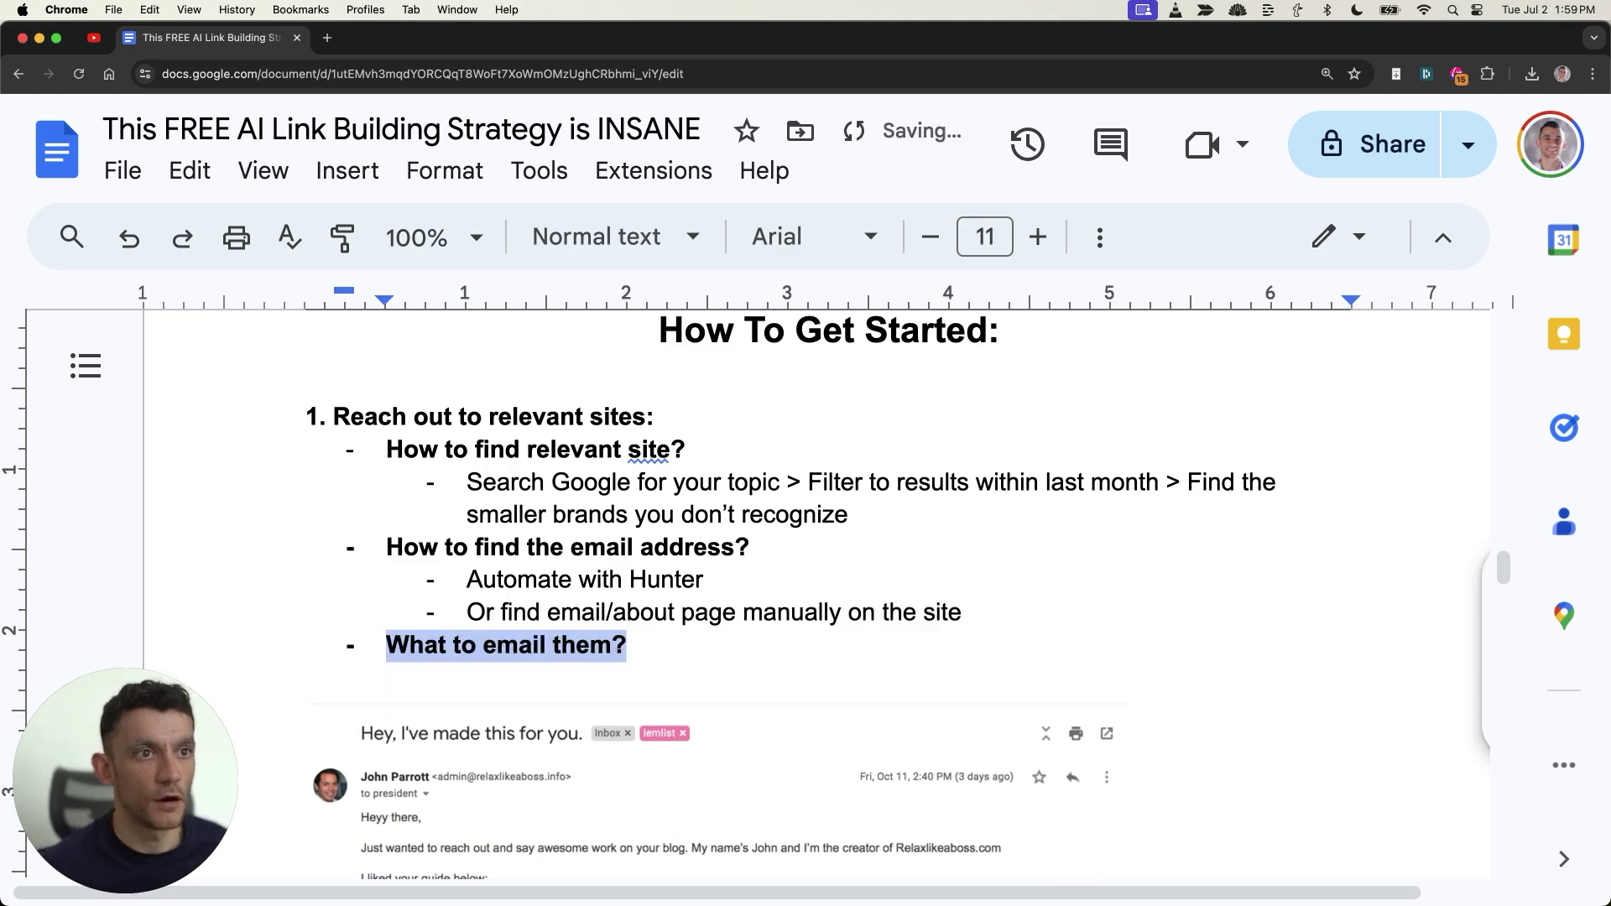
Step: Apply Heading 3 to 'Reach out to relevant sites:' and highlight its site-finding and email questions
{"action": "key", "text": "super+alt+3"}
{"action": "left_click_drag", "start_coordinate": [379, 501], "coordinate": [820, 507]}
{"action": "left_click", "coordinate": [631, 633]}
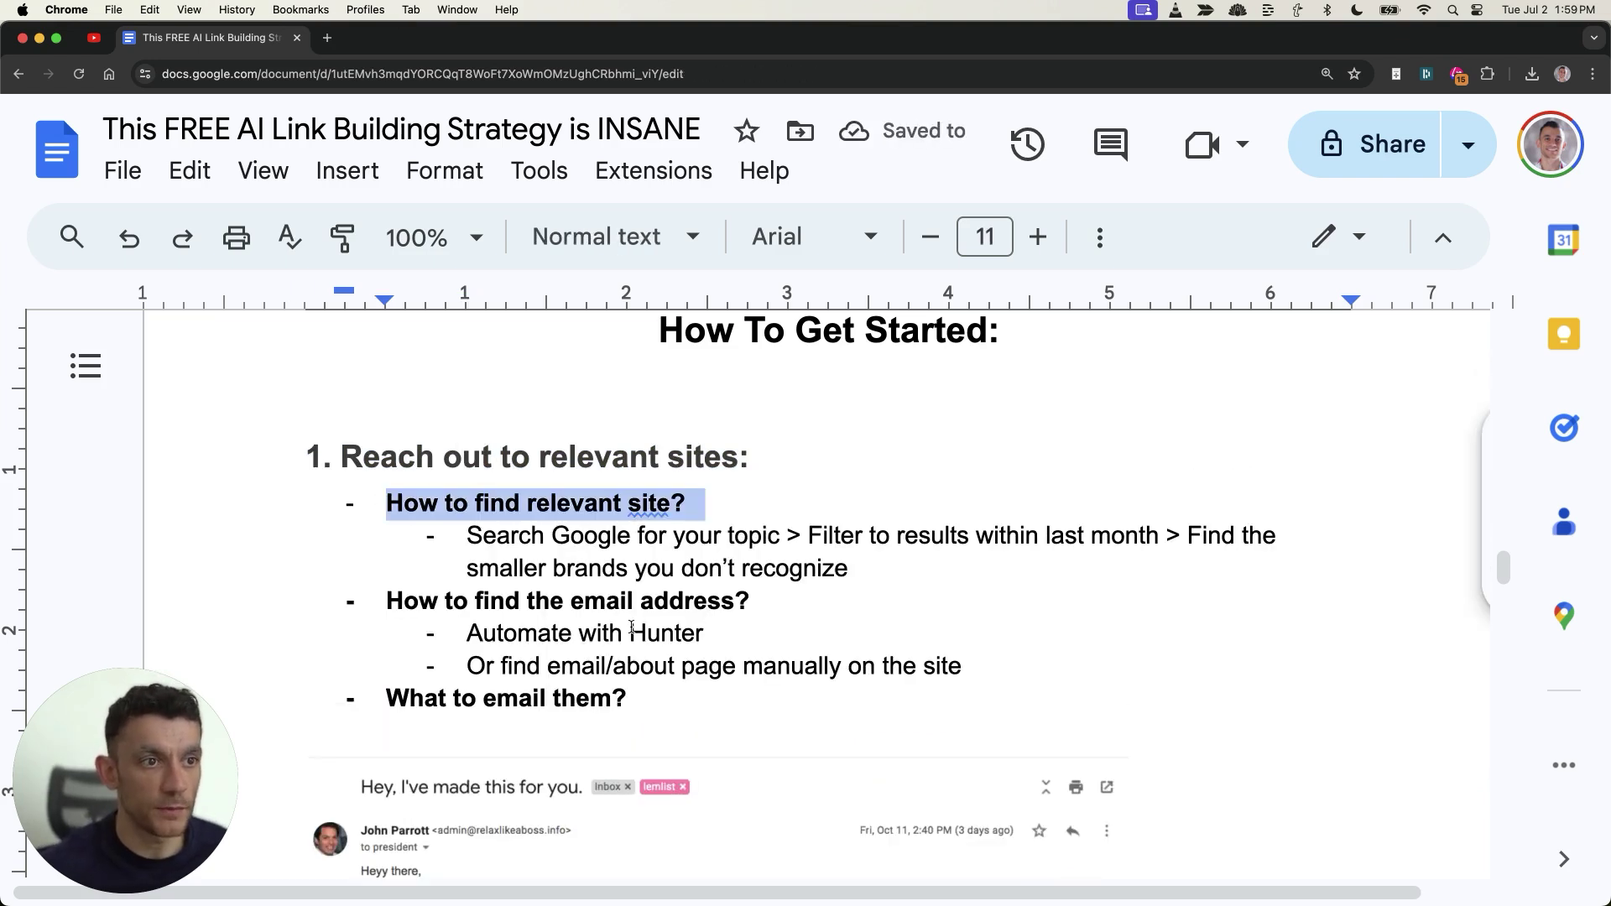
{"action": "left_click_drag", "start_coordinate": [398, 593], "coordinate": [889, 598]}
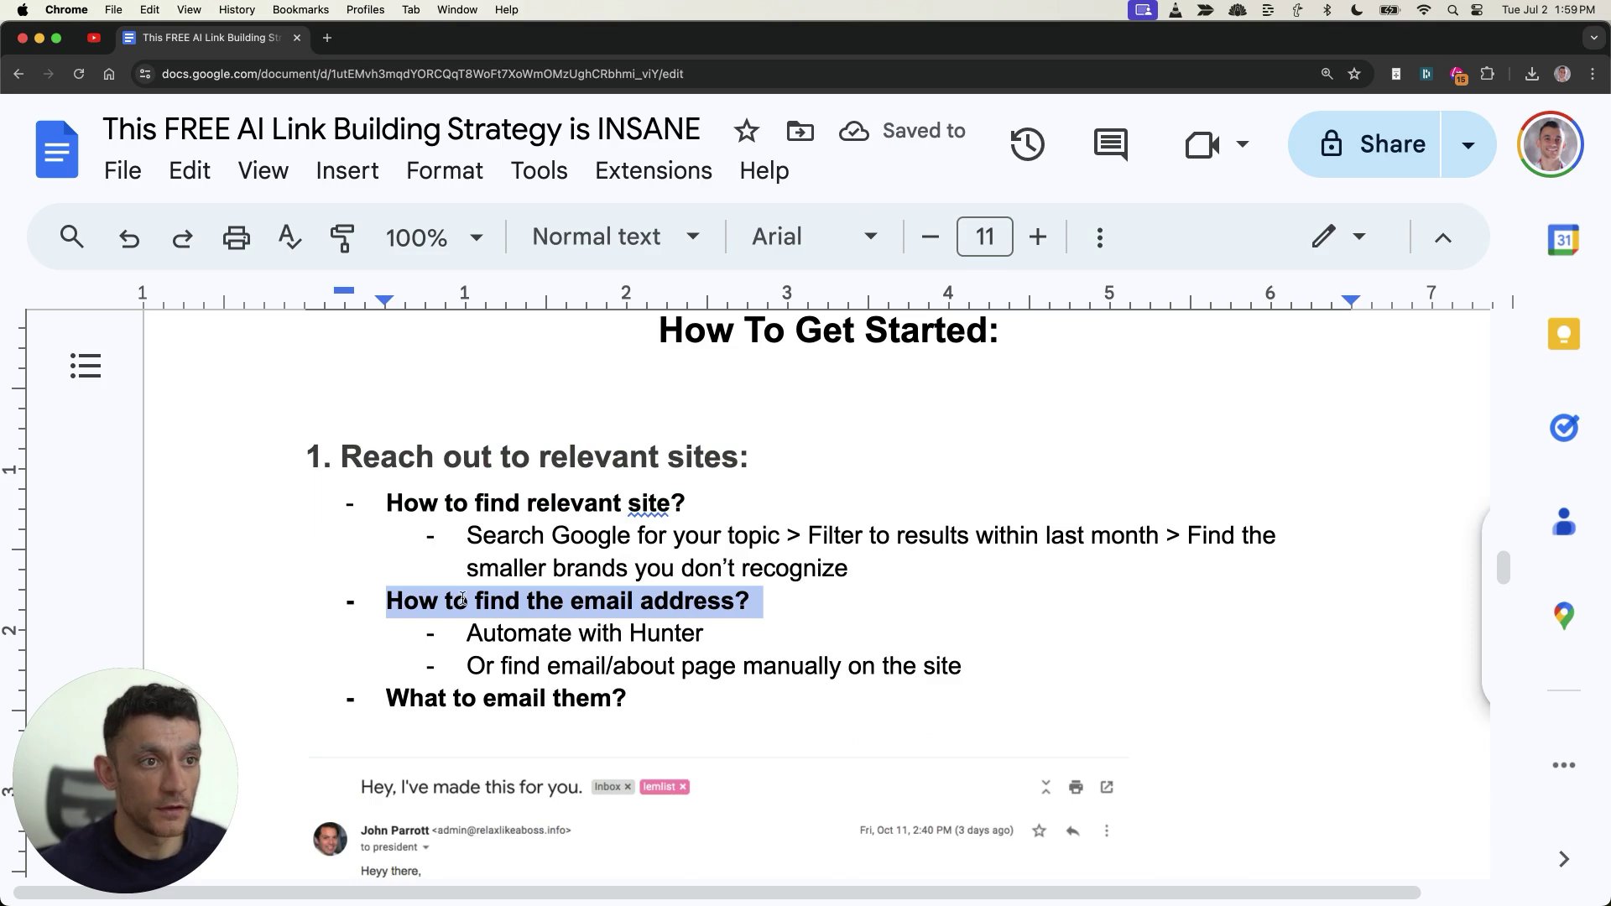
{"action": "left_click", "coordinate": [598, 632]}
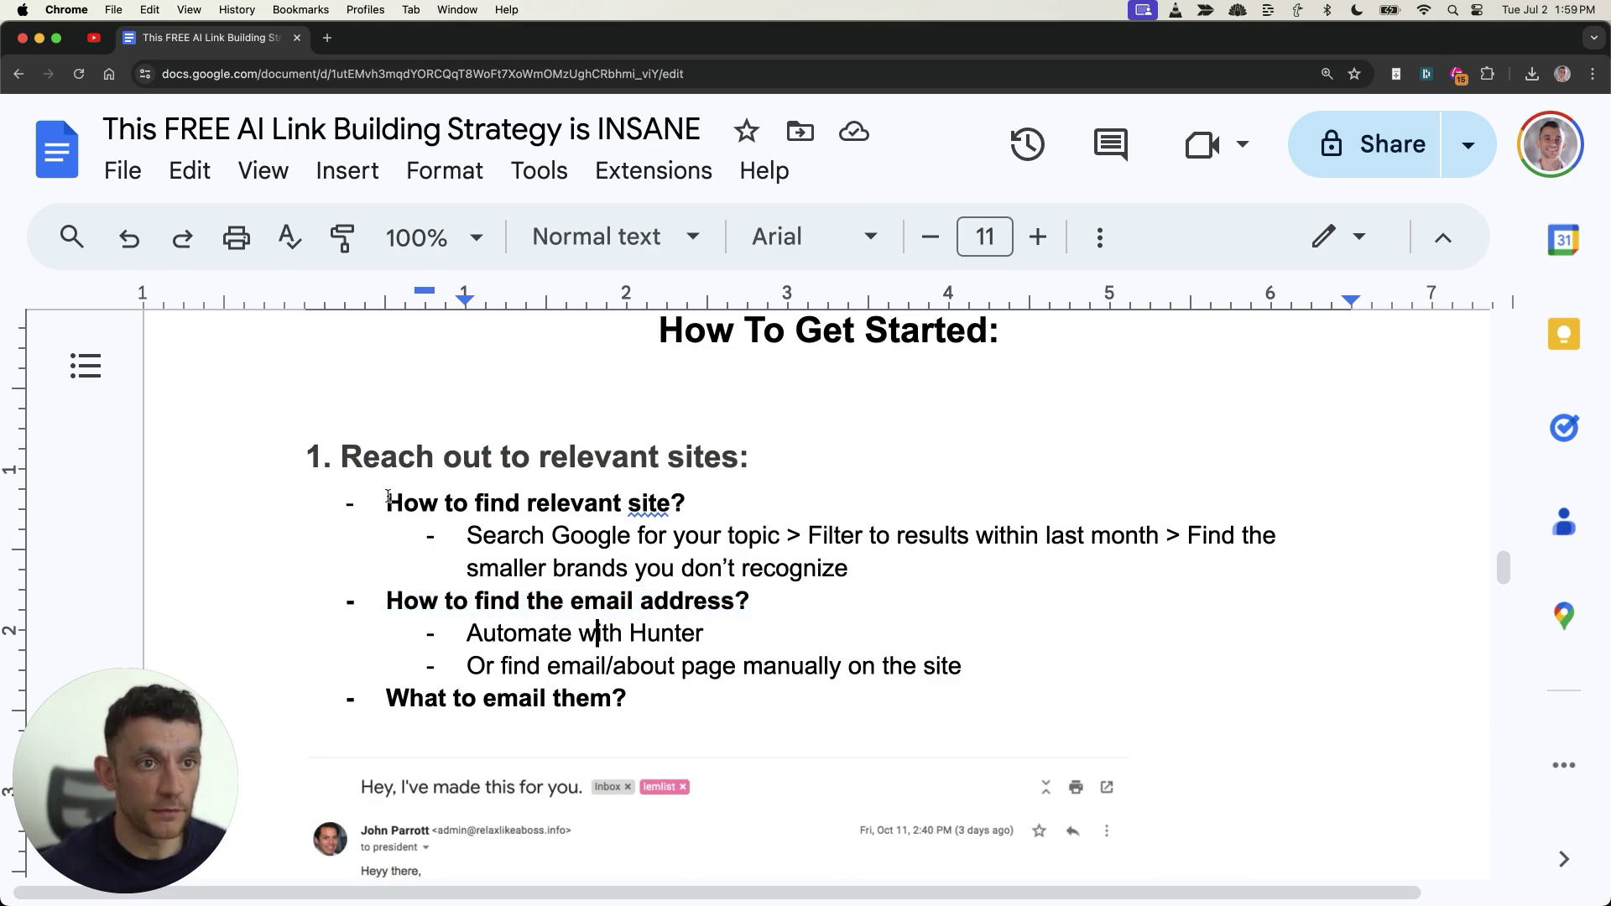
{"action": "left_click_drag", "start_coordinate": [390, 503], "coordinate": [1081, 657]}
Step: Review the 'What to email them?' bullet and select the embedded email screenshot
{"action": "scroll", "coordinate": [1045, 644], "scroll_direction": "down", "scroll_amount": 2}
{"action": "double_click", "coordinate": [650, 621]}
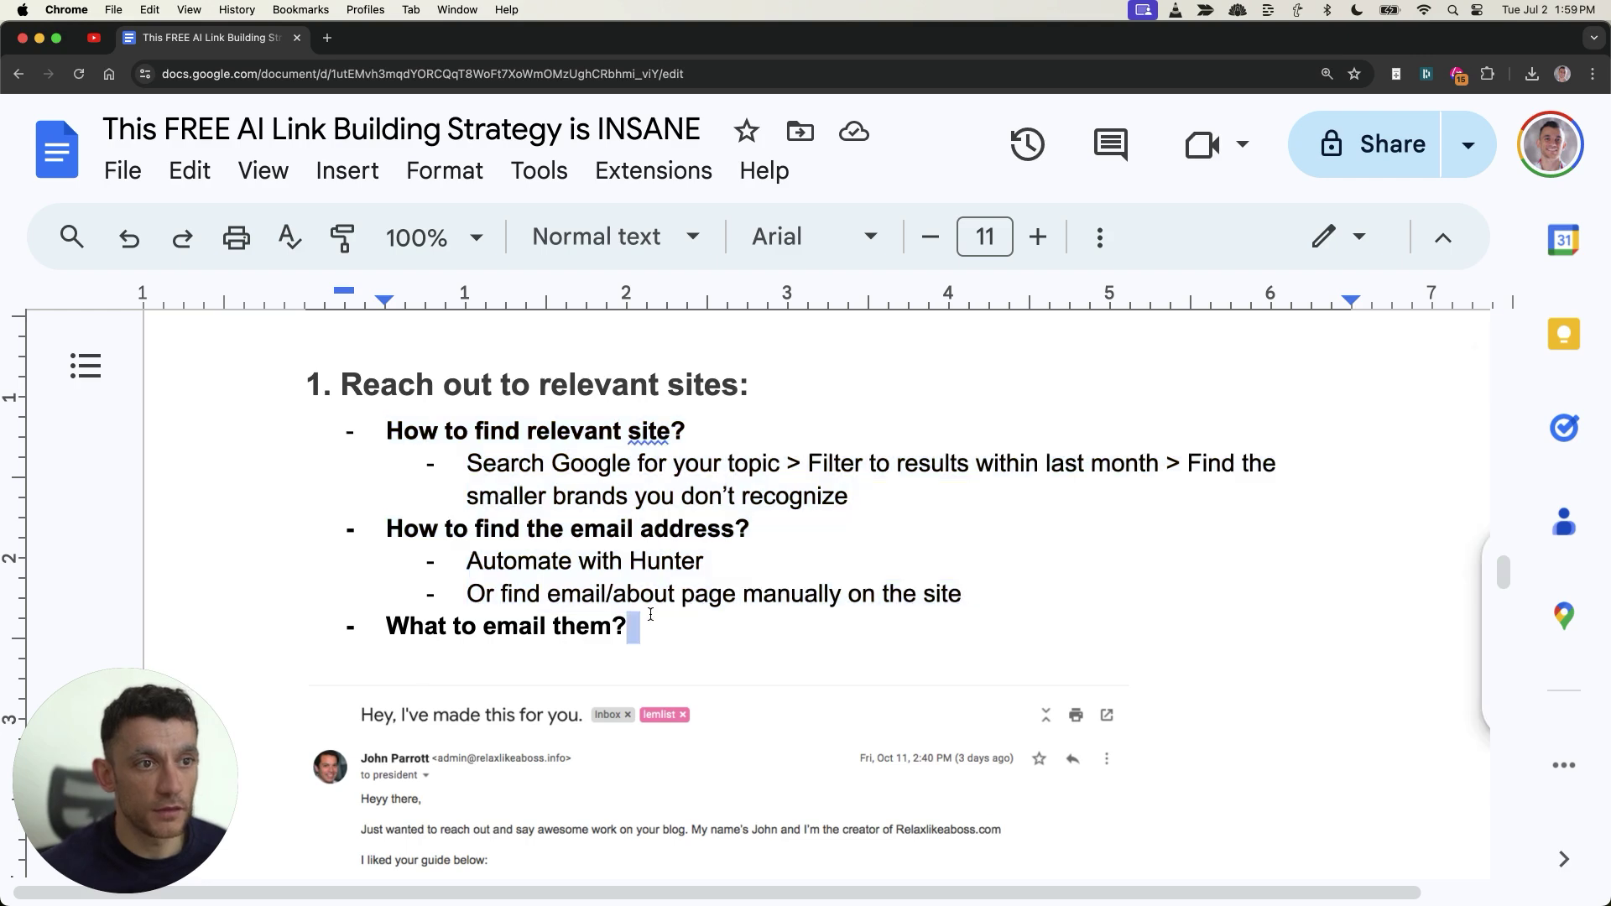
{"action": "scroll", "coordinate": [650, 616], "scroll_direction": "down", "scroll_amount": 1}
{"action": "left_click", "coordinate": [651, 580]}
{"action": "scroll", "coordinate": [587, 587], "scroll_direction": "down", "scroll_amount": 5}
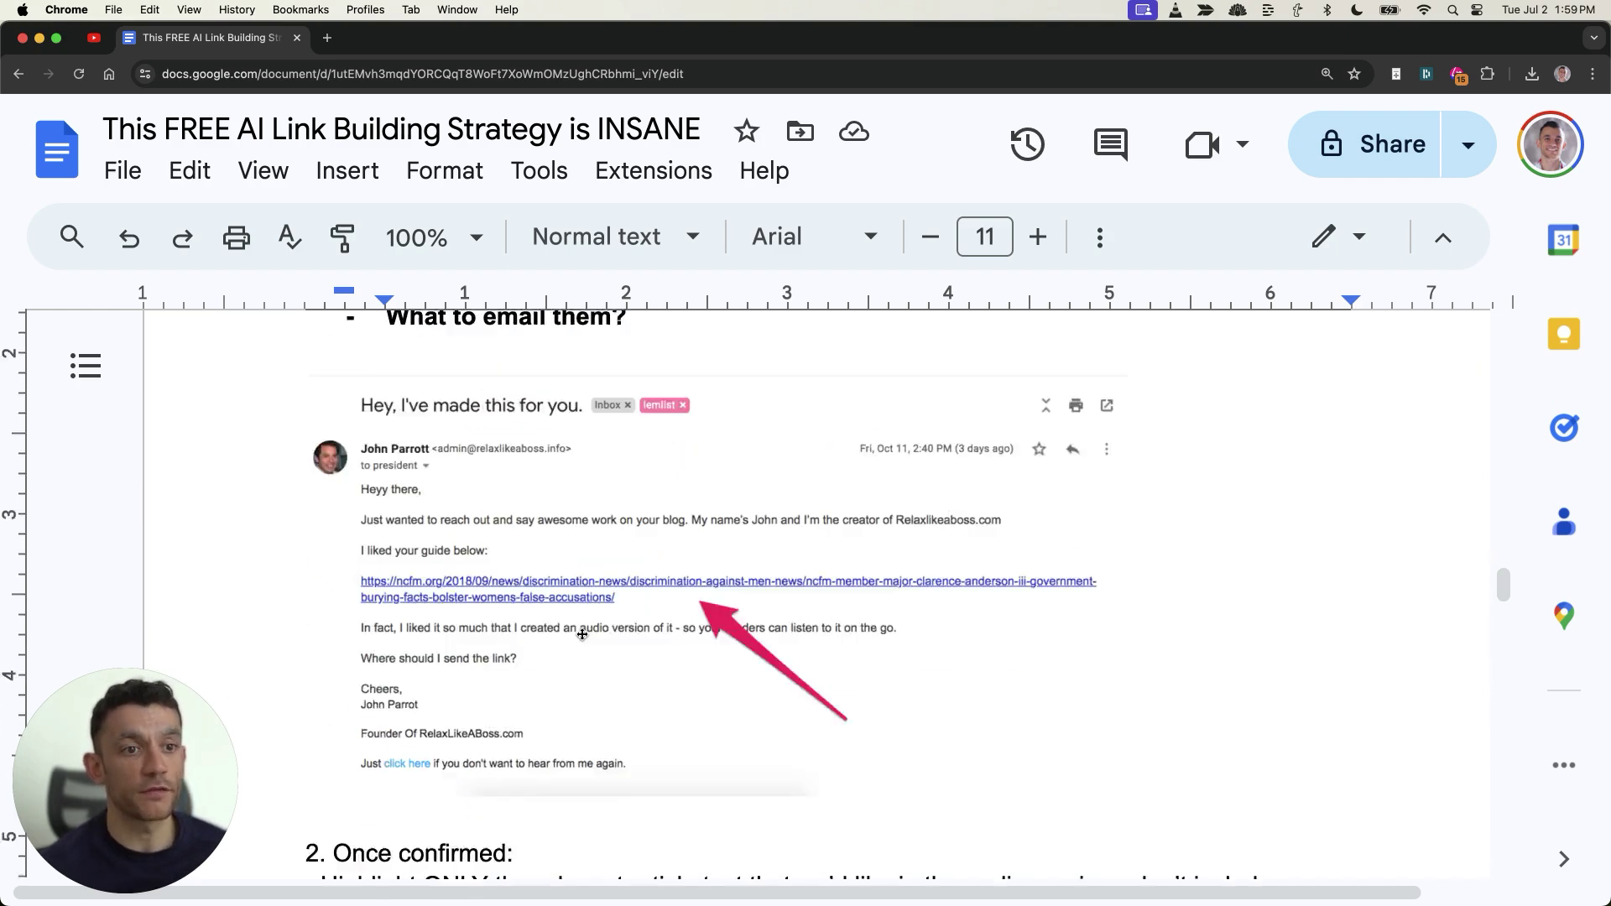
{"action": "scroll", "coordinate": [513, 589], "scroll_direction": "up", "scroll_amount": 4}
{"action": "scroll", "coordinate": [516, 621], "scroll_direction": "down", "scroll_amount": 2}
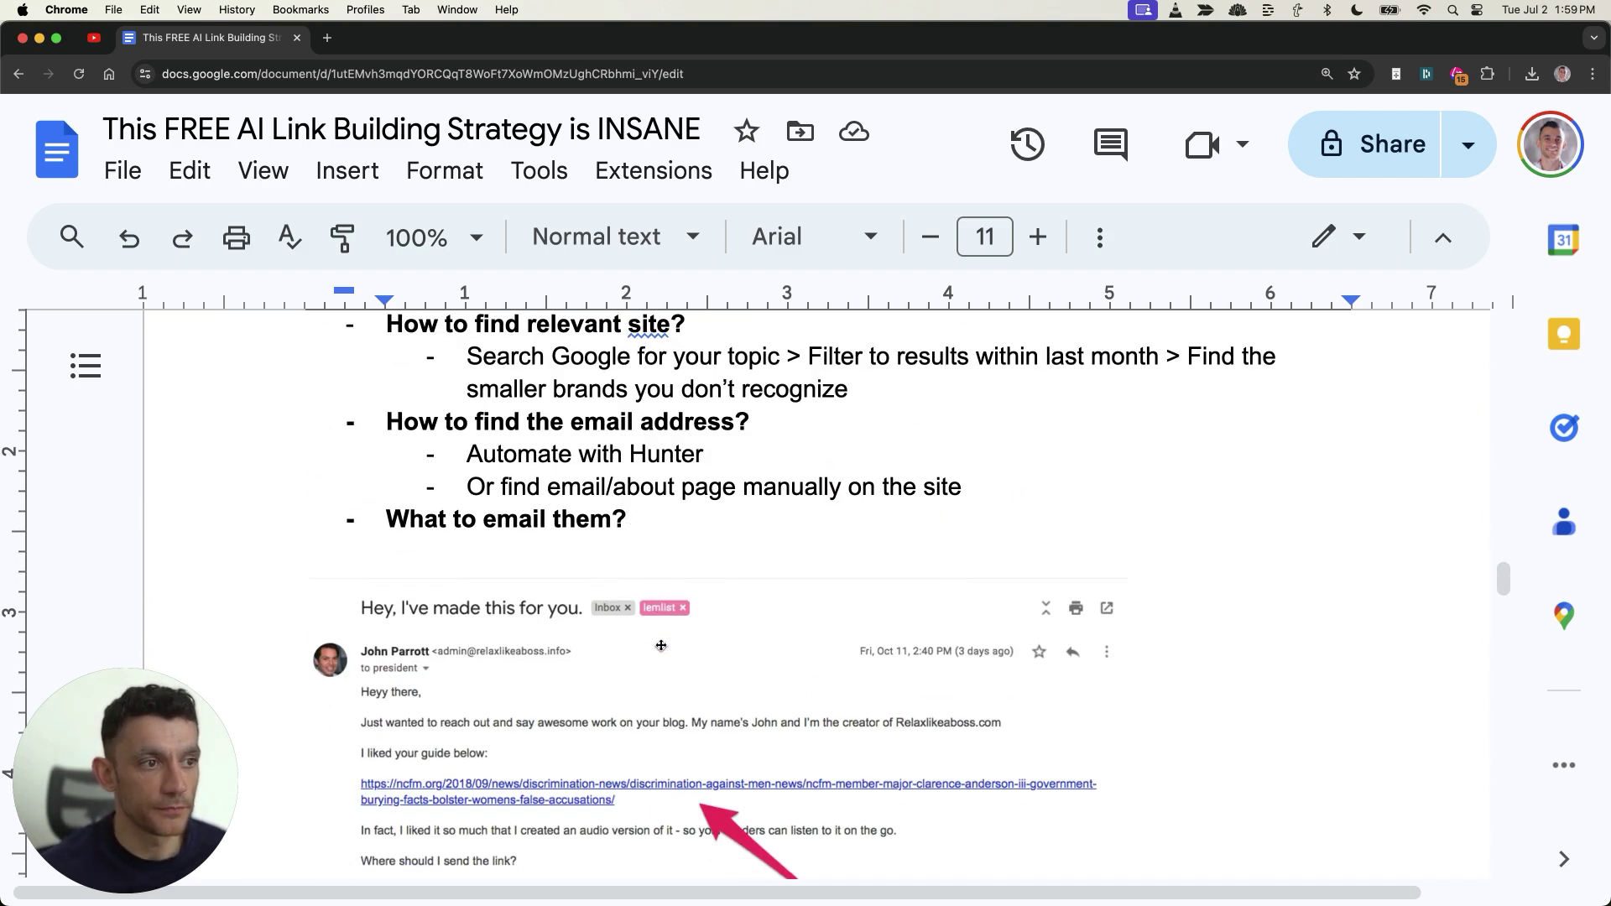
{"action": "scroll", "coordinate": [511, 642], "scroll_direction": "down", "scroll_amount": 1}
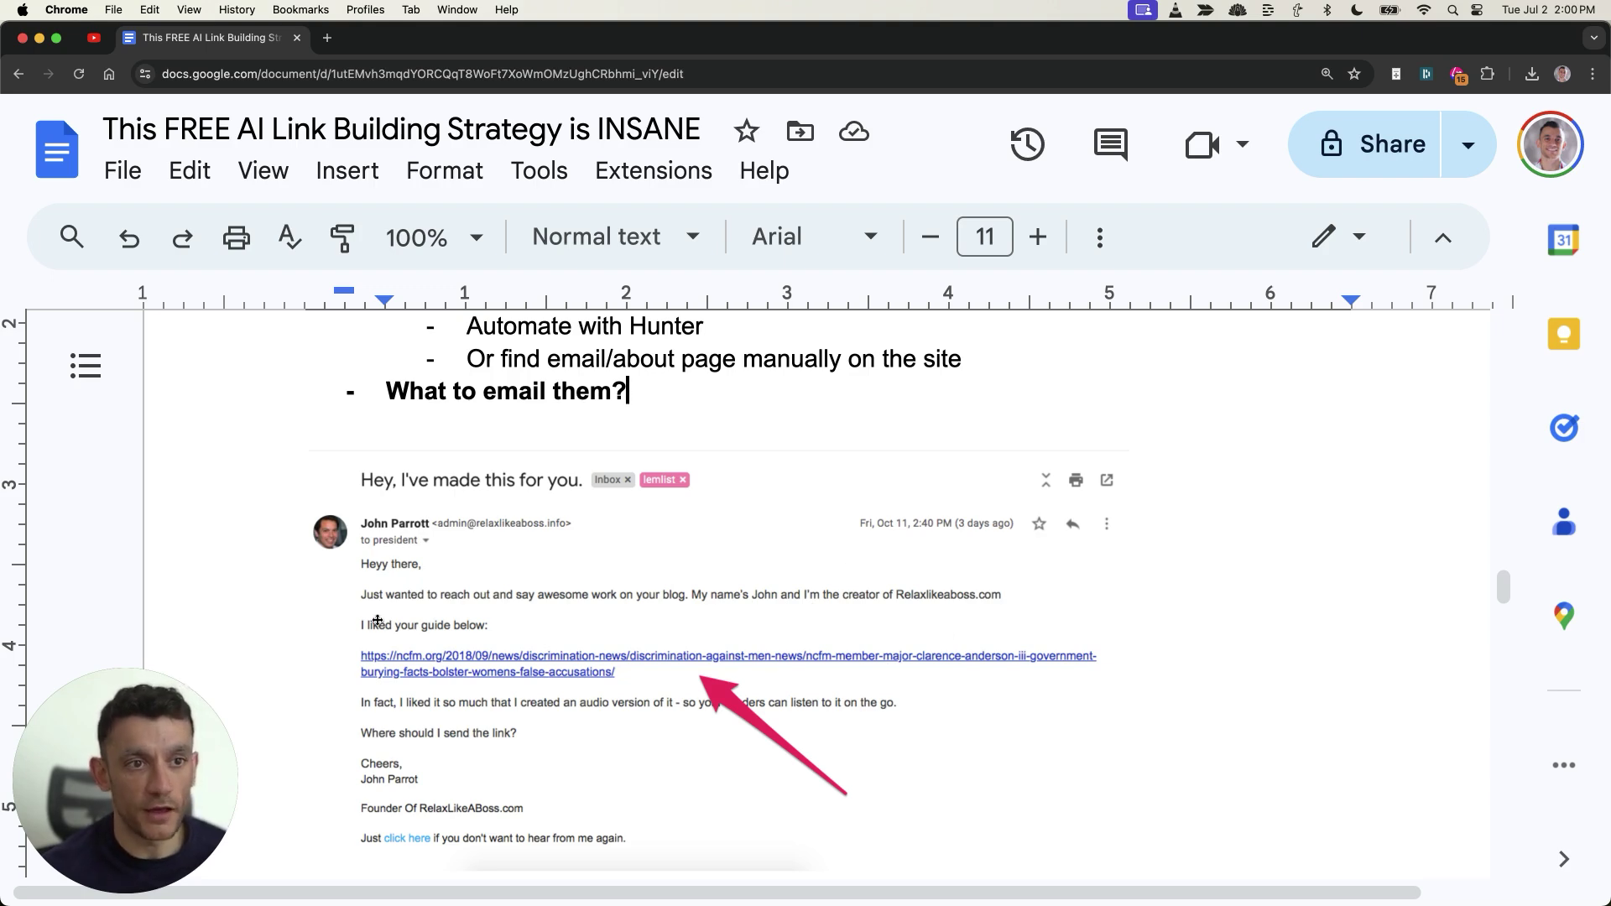
{"action": "left_click", "coordinate": [388, 645]}
{"action": "left_click", "coordinate": [1156, 565]}
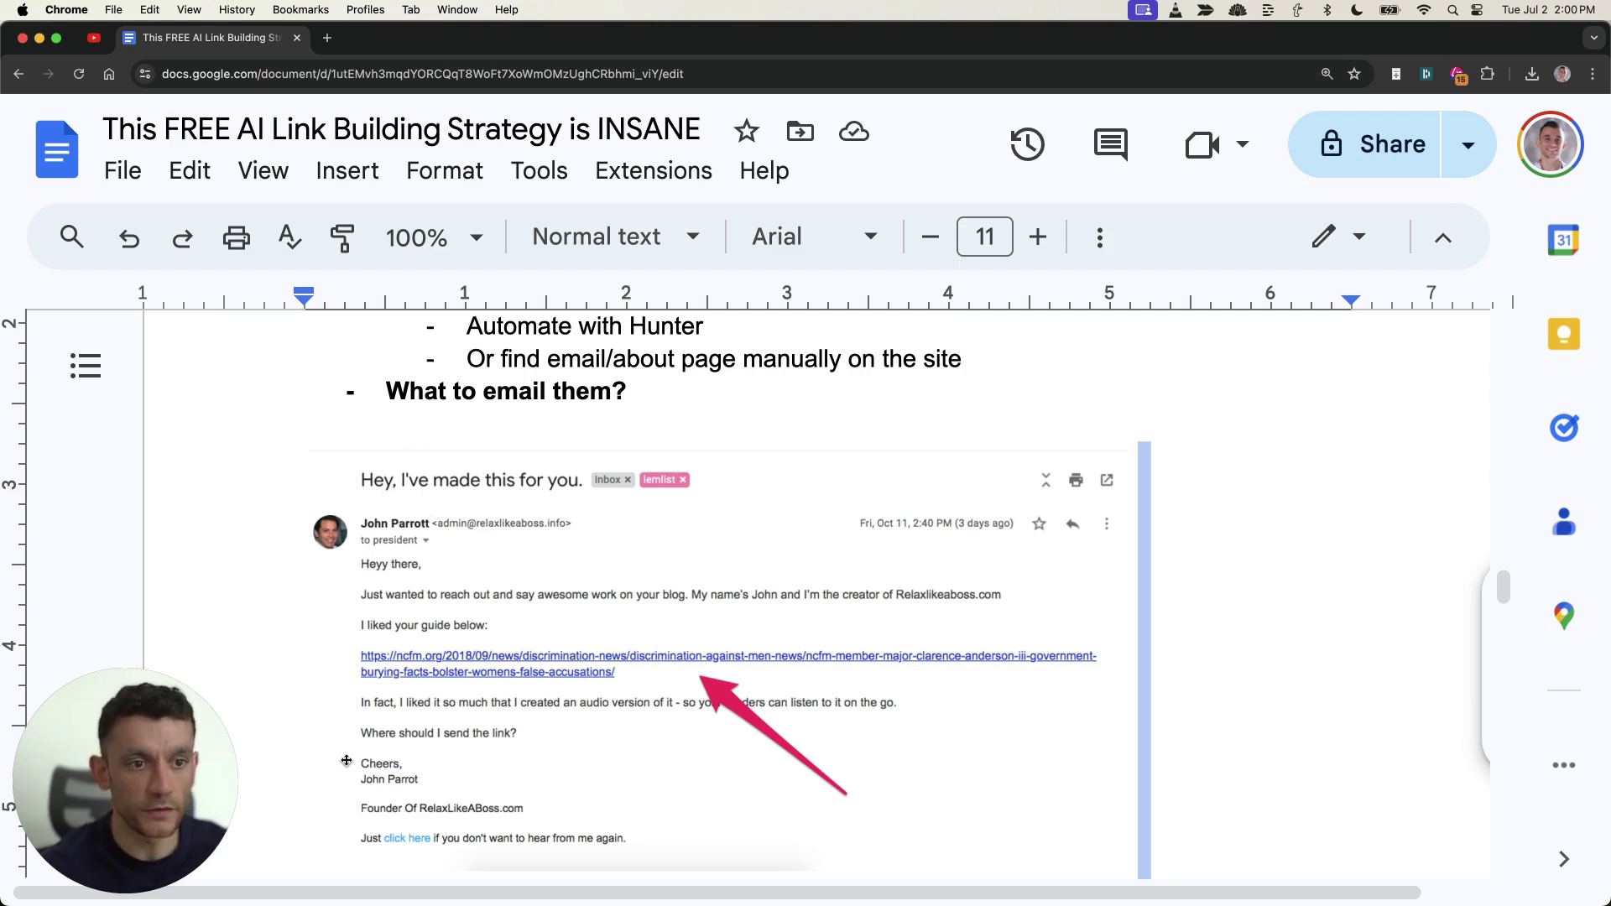
Step: Select the lines around the email screenshot, then highlight the whole 'Reach out' section
{"action": "scroll", "coordinate": [346, 761], "scroll_direction": "down", "scroll_amount": 1}
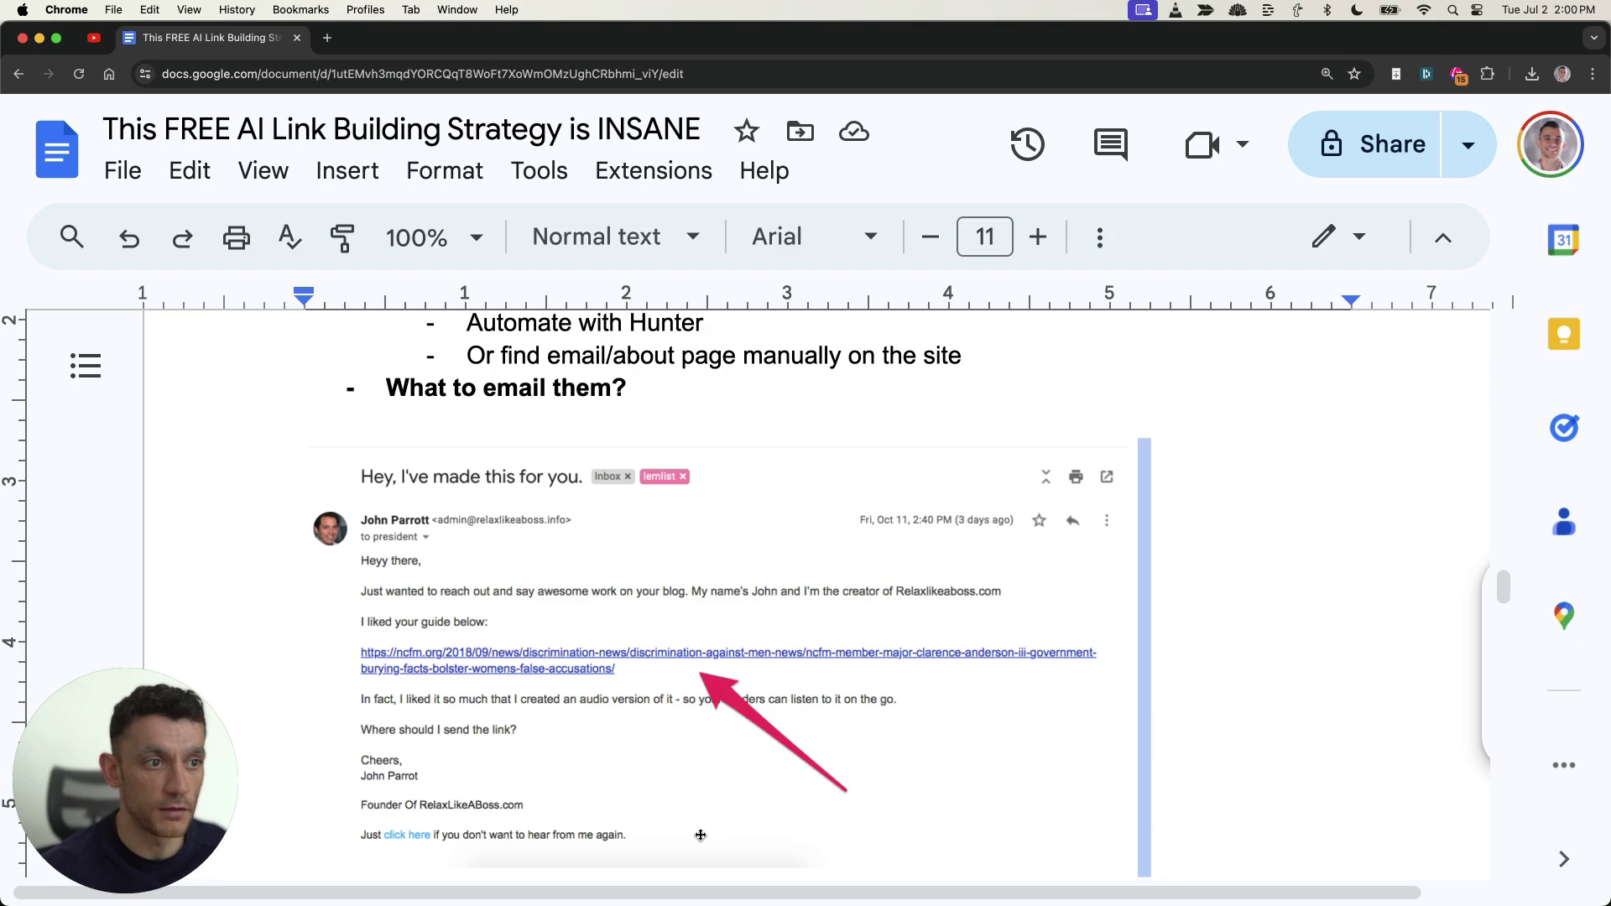
{"action": "left_click", "coordinate": [1141, 856]}
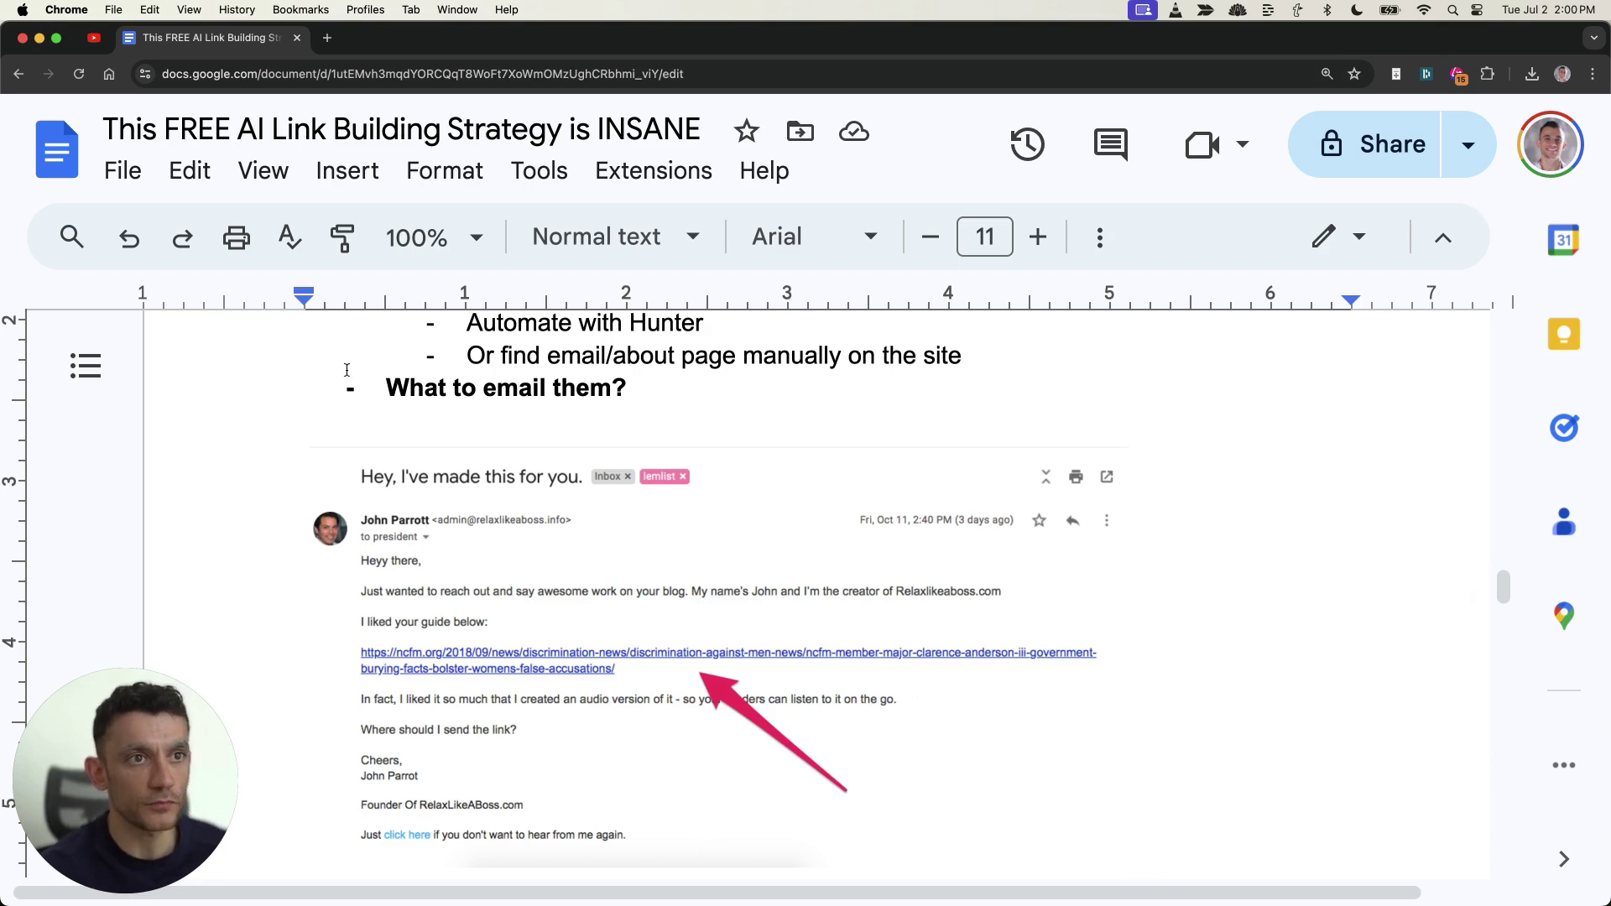
{"action": "key", "text": "shift+Up"}
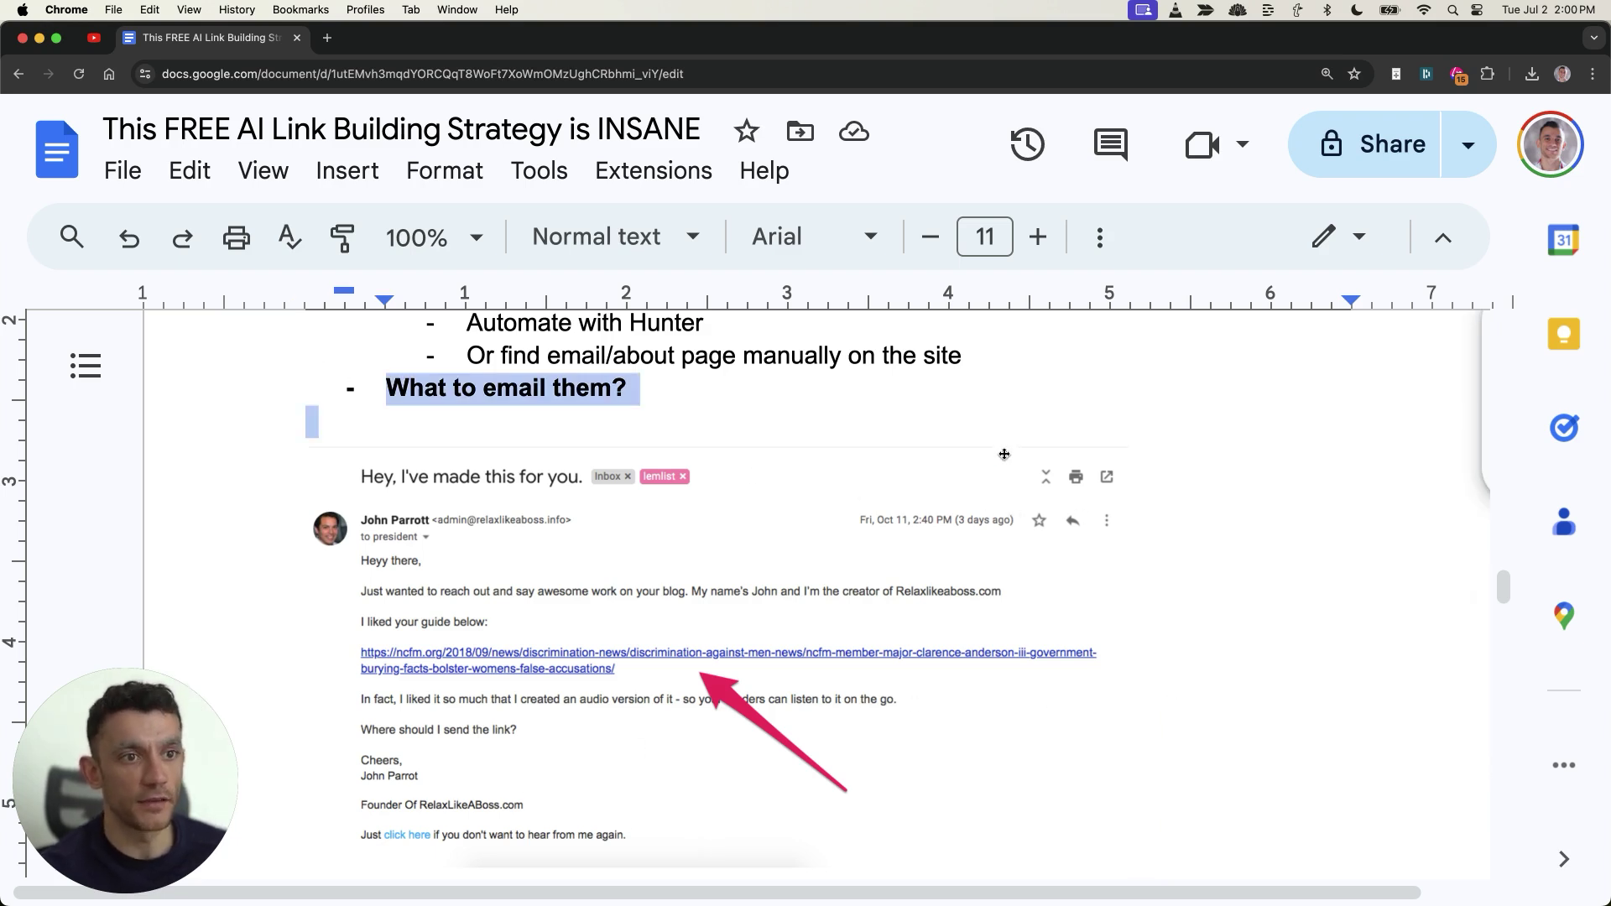
{"action": "left_click", "coordinate": [979, 452]}
{"action": "left_click", "coordinate": [967, 432]}
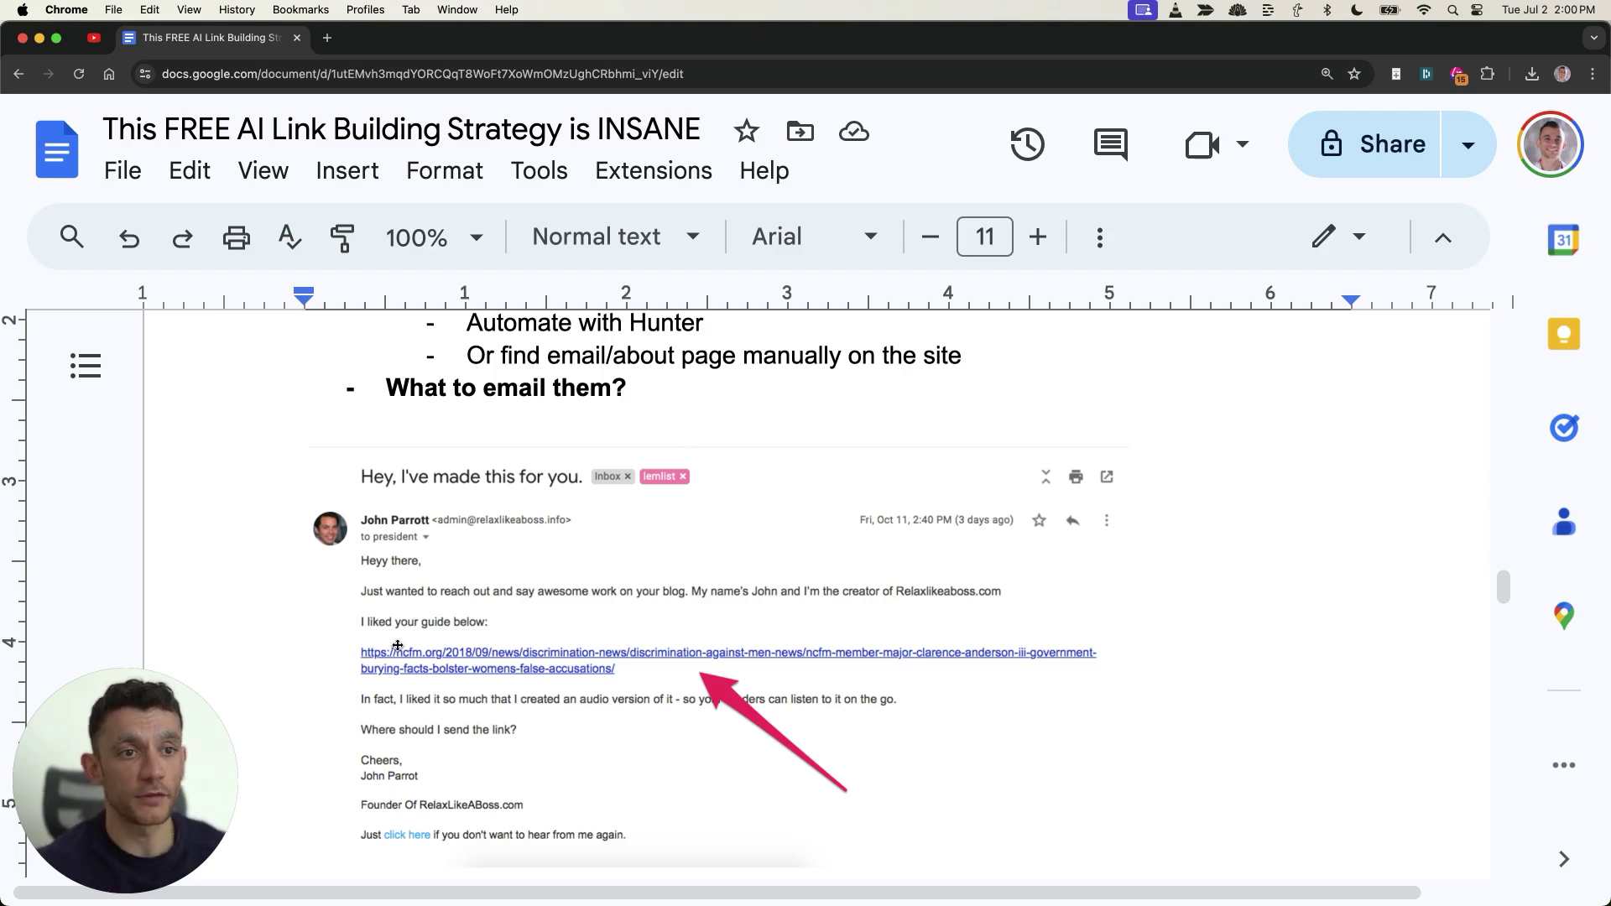
{"action": "scroll", "coordinate": [433, 462], "scroll_direction": "up", "scroll_amount": 2}
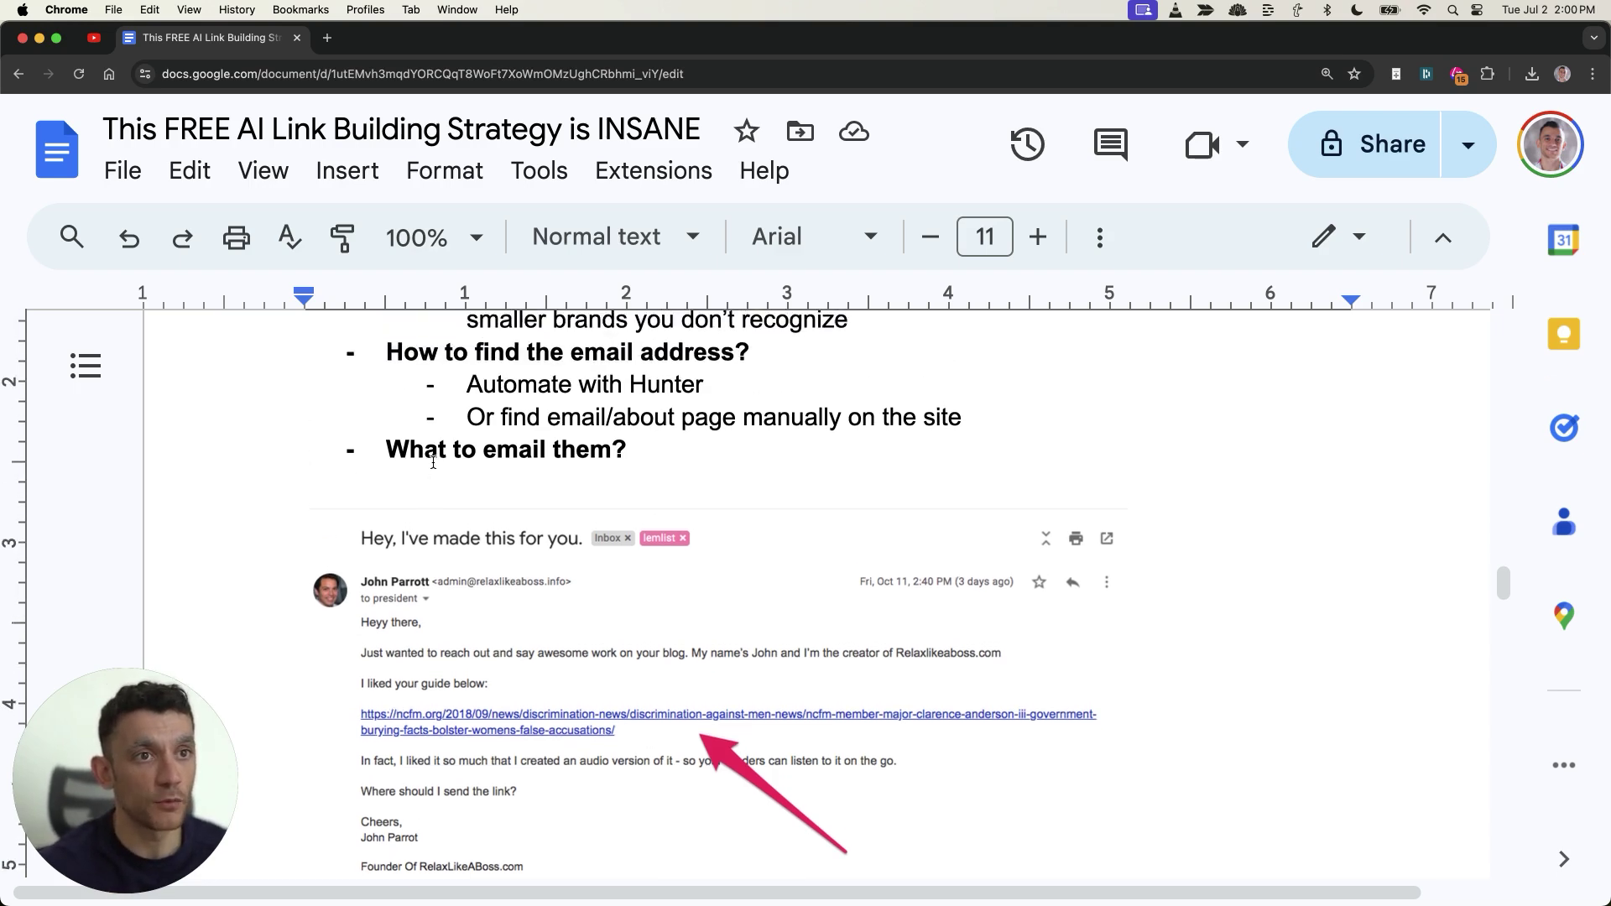
{"action": "scroll", "coordinate": [433, 461], "scroll_direction": "up", "scroll_amount": 5}
{"action": "left_click_drag", "start_coordinate": [361, 471], "coordinate": [691, 731]}
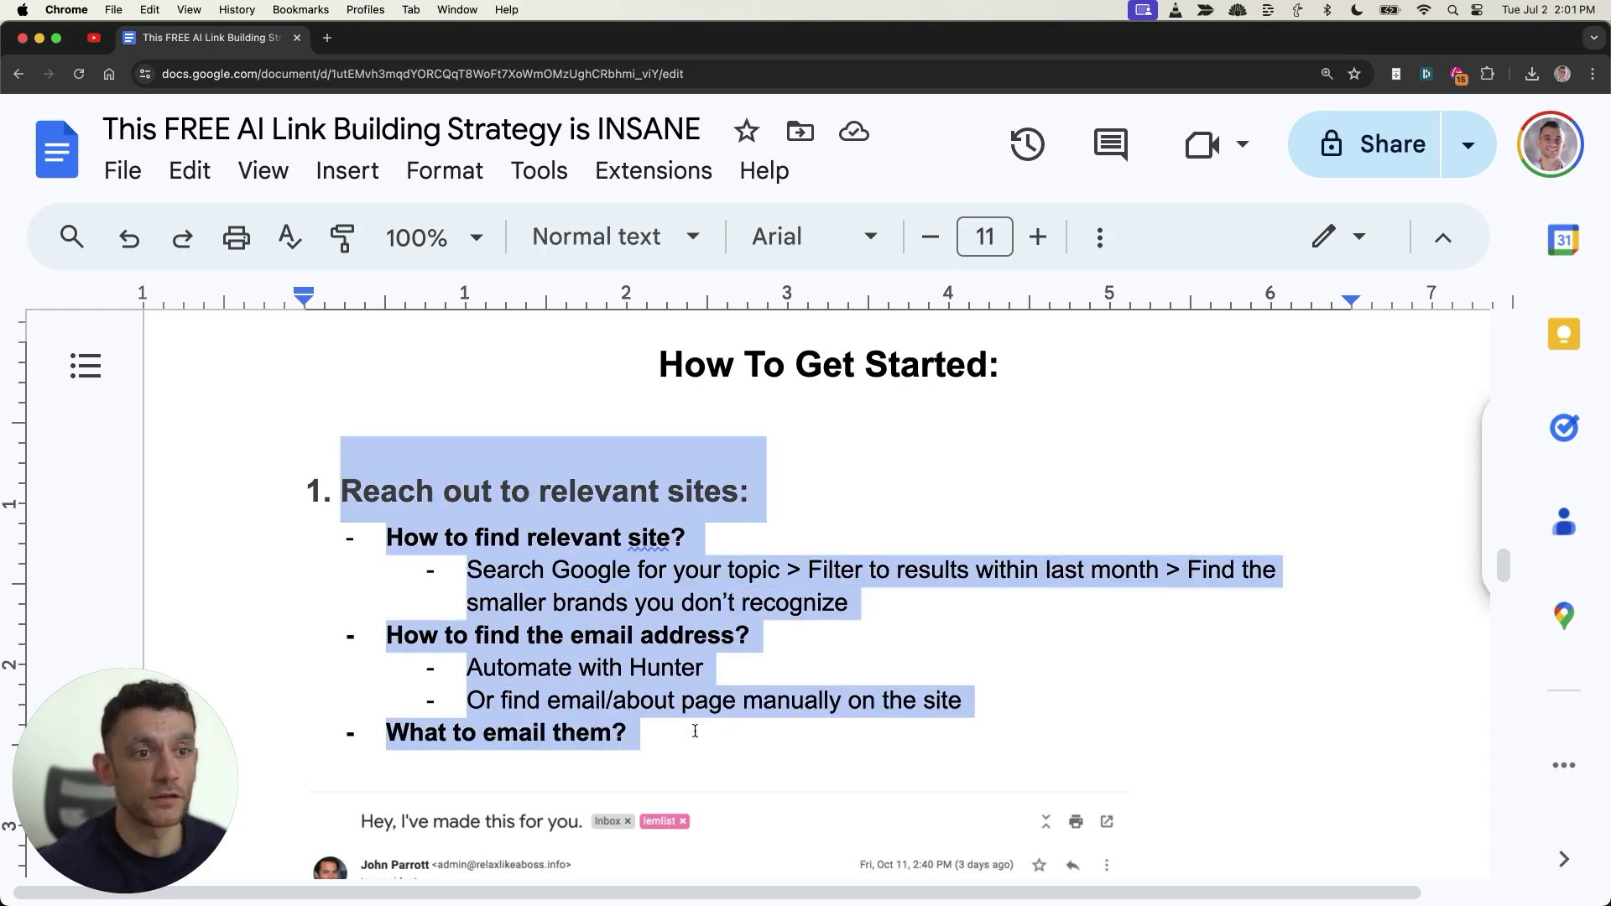
{"action": "scroll", "coordinate": [216, 600], "scroll_direction": "down", "scroll_amount": 3}
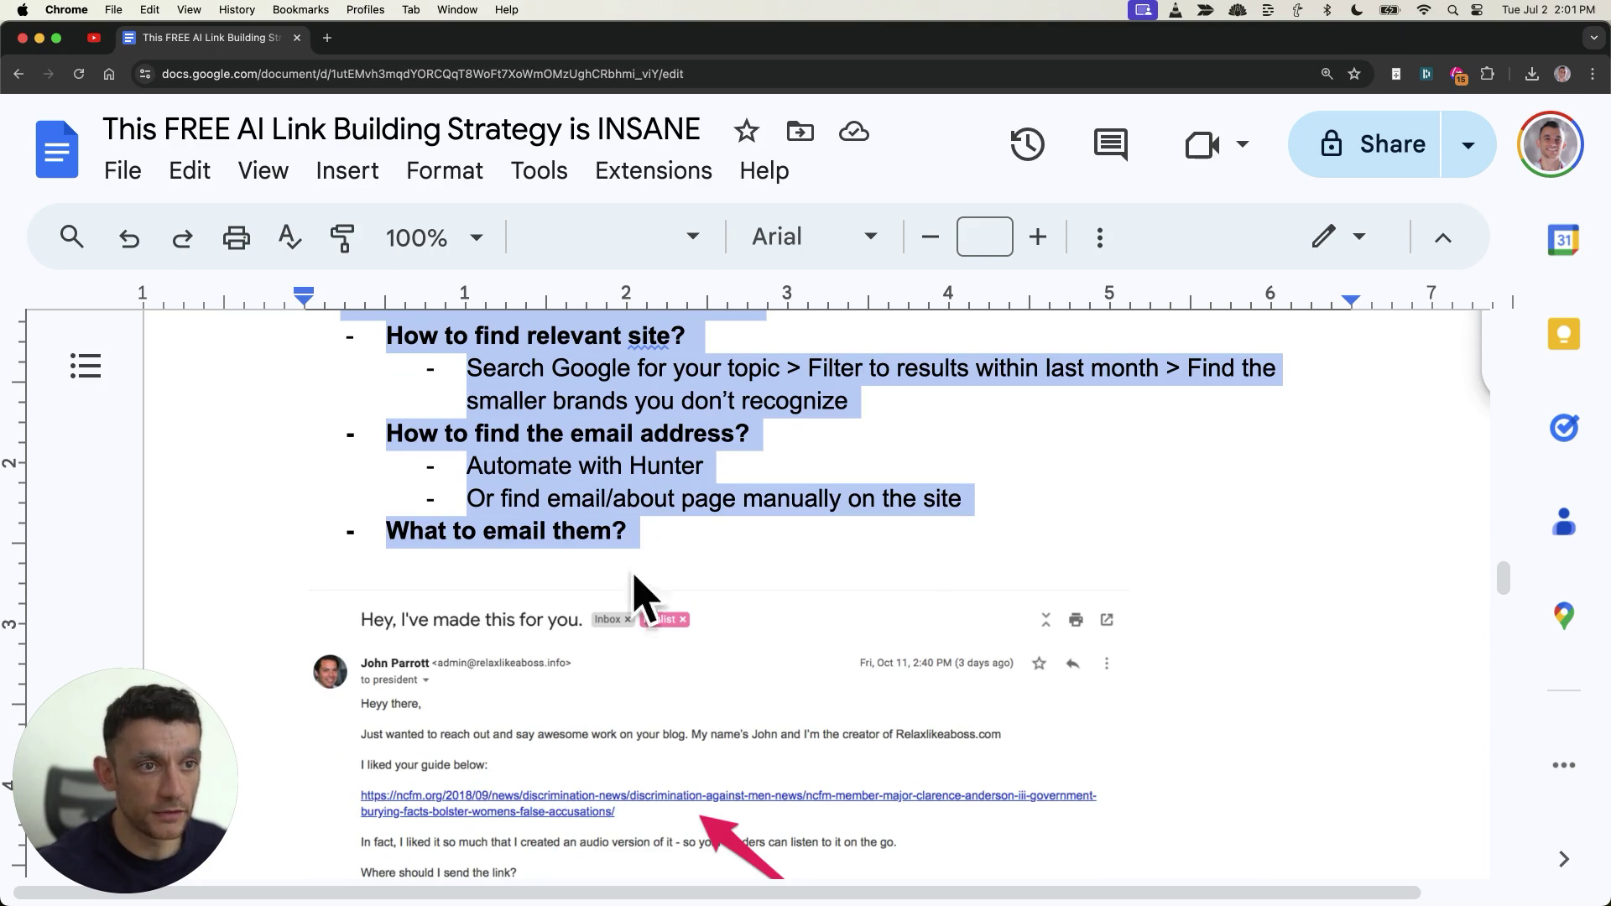
{"action": "scroll", "coordinate": [551, 652], "scroll_direction": "down", "scroll_amount": 2}
{"action": "scroll", "coordinate": [551, 652], "scroll_direction": "down", "scroll_amount": 5}
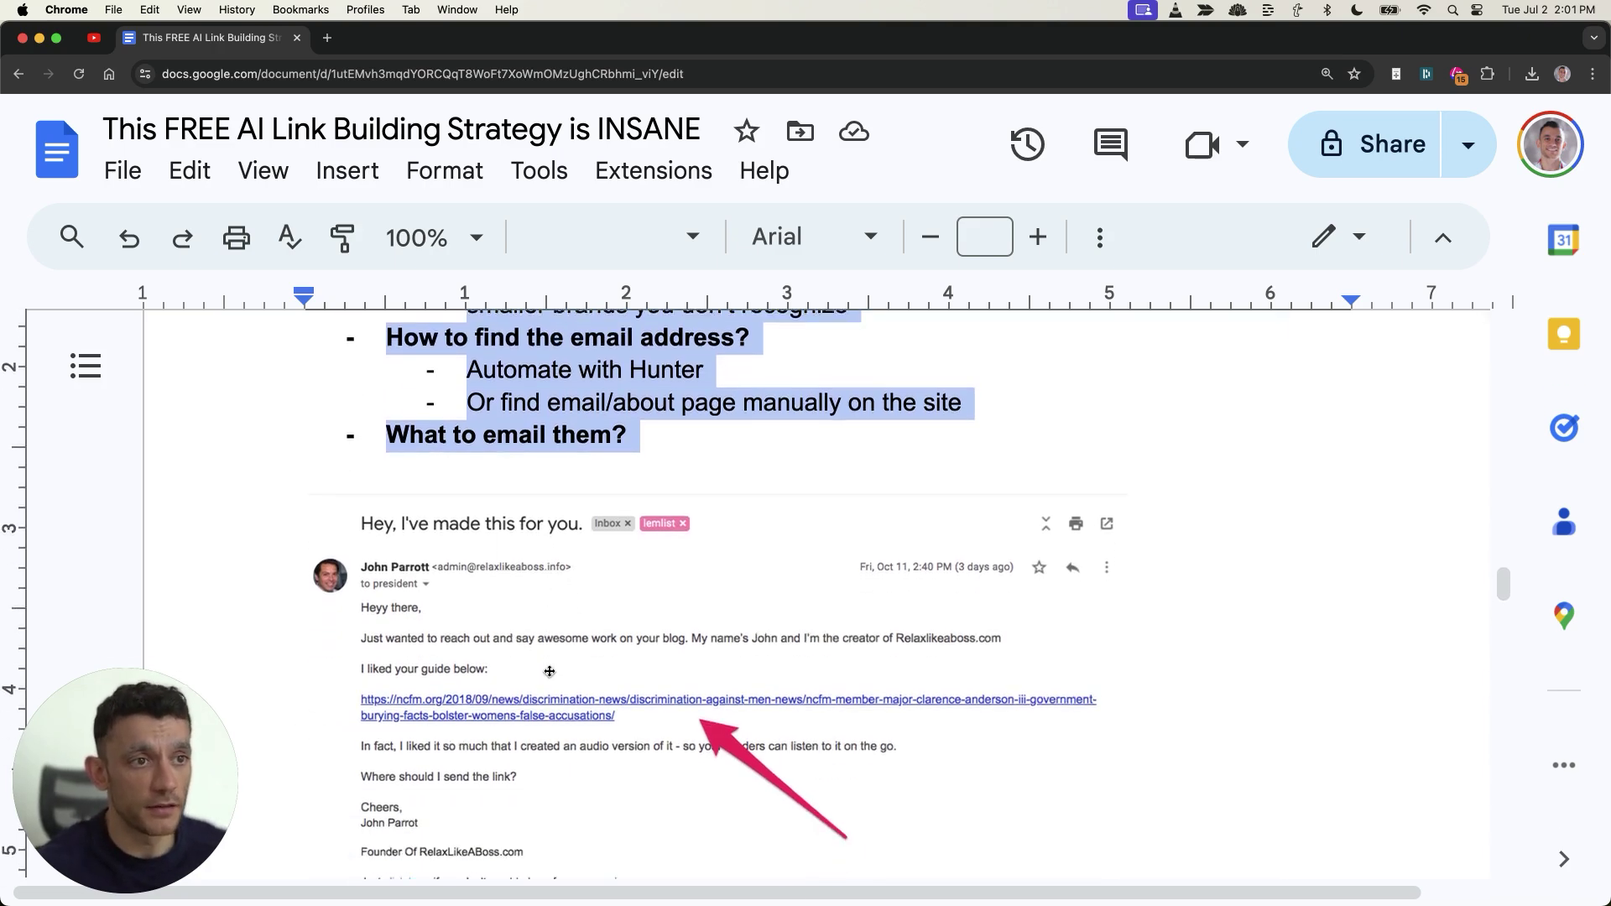
Step: Highlight step 2's 'Once confirmed:' heading, instruction paragraph and image
{"action": "triple_click", "coordinate": [346, 522]}
{"action": "scroll", "coordinate": [346, 522], "scroll_direction": "down", "scroll_amount": 2}
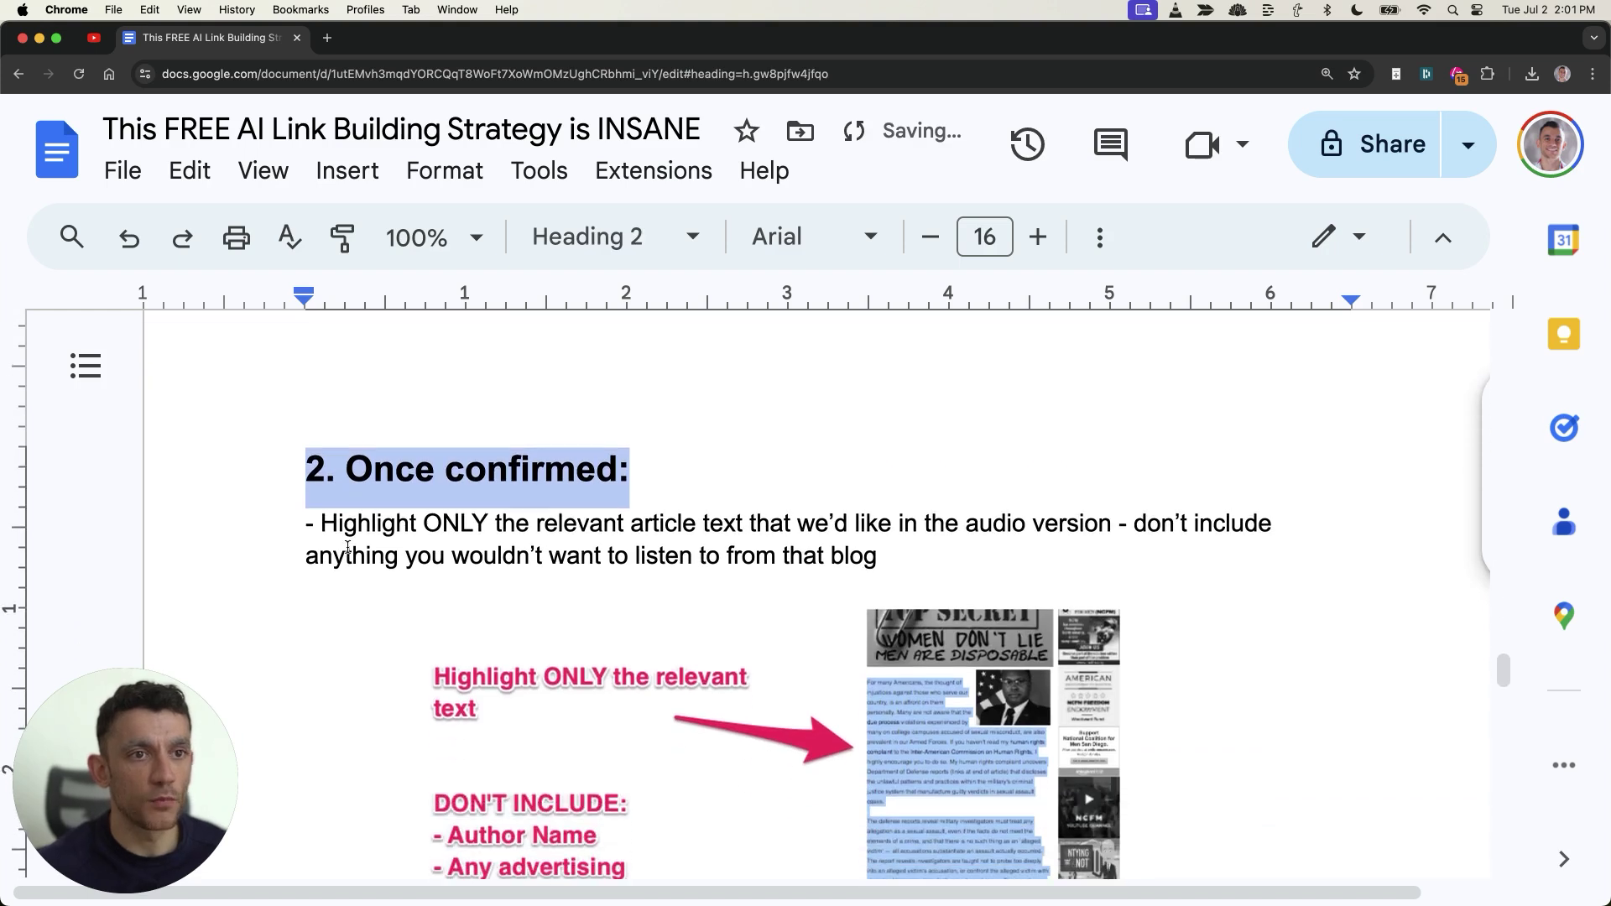
{"action": "left_click", "coordinate": [393, 466]}
{"action": "left_click_drag", "start_coordinate": [289, 525], "coordinate": [940, 553]}
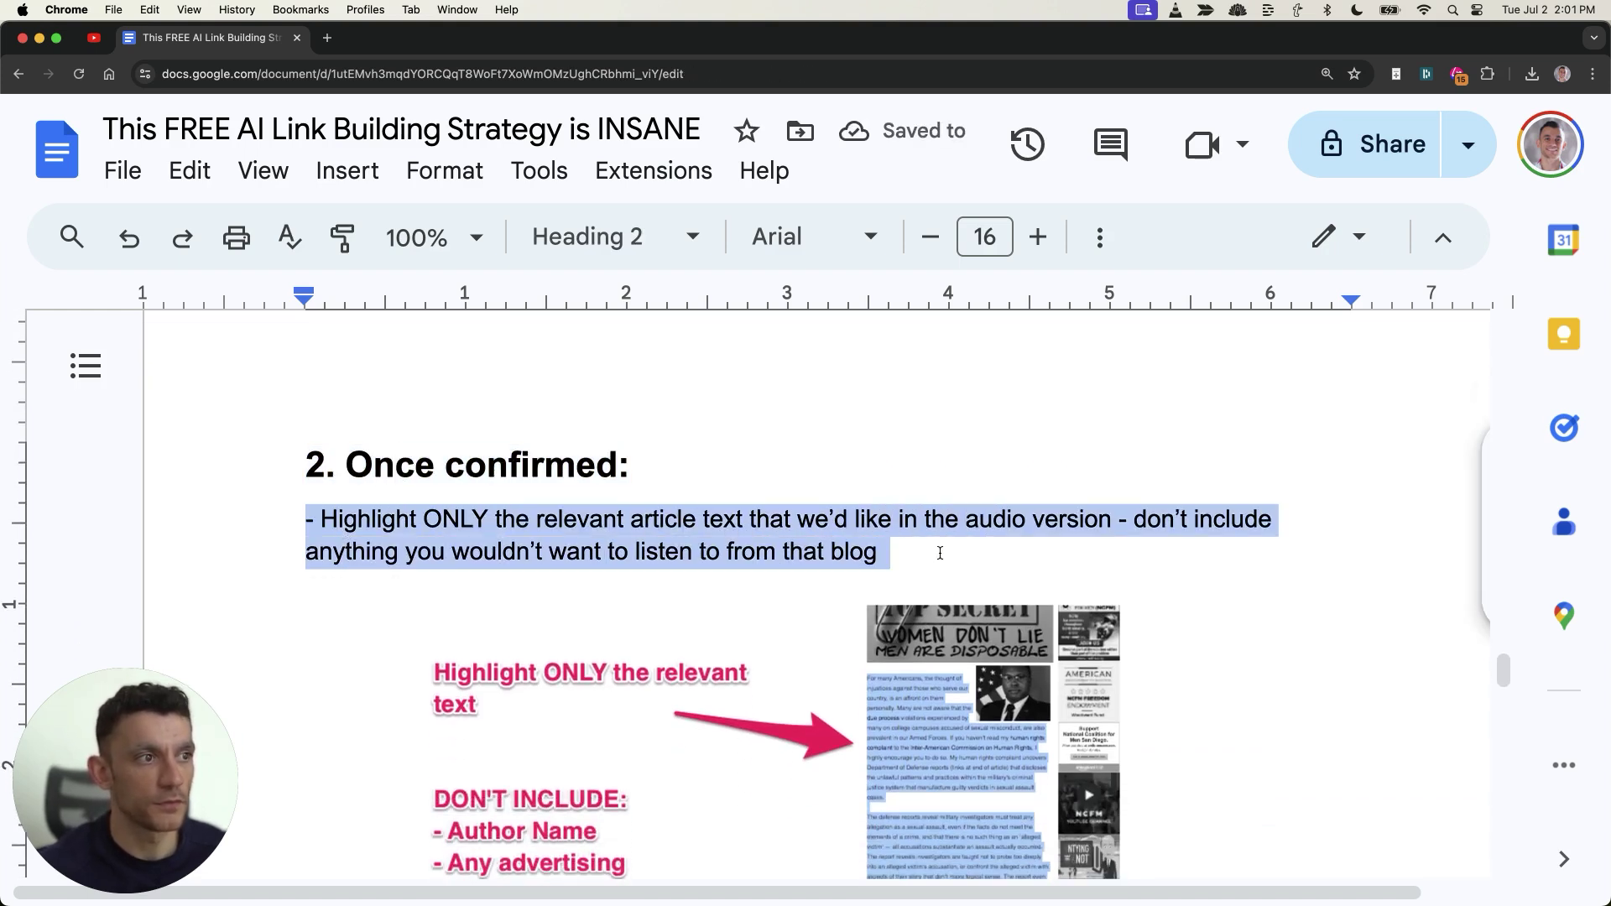
{"action": "left_click", "coordinate": [829, 518]}
{"action": "scroll", "coordinate": [838, 554], "scroll_direction": "down", "scroll_amount": 1}
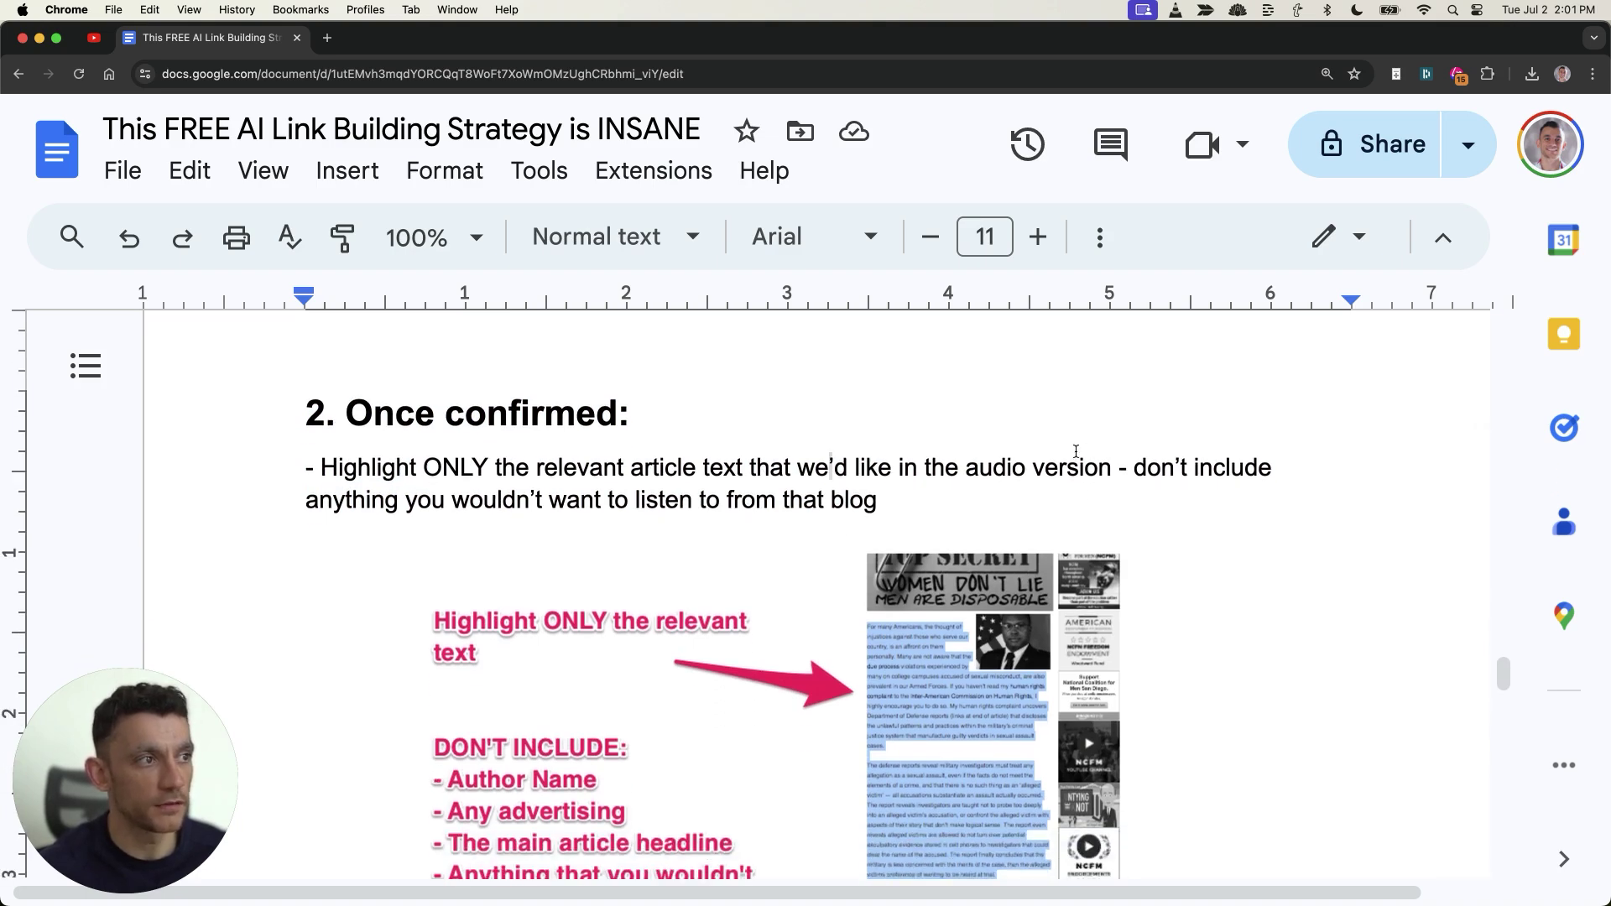
{"action": "left_click_drag", "start_coordinate": [500, 517], "coordinate": [289, 452]}
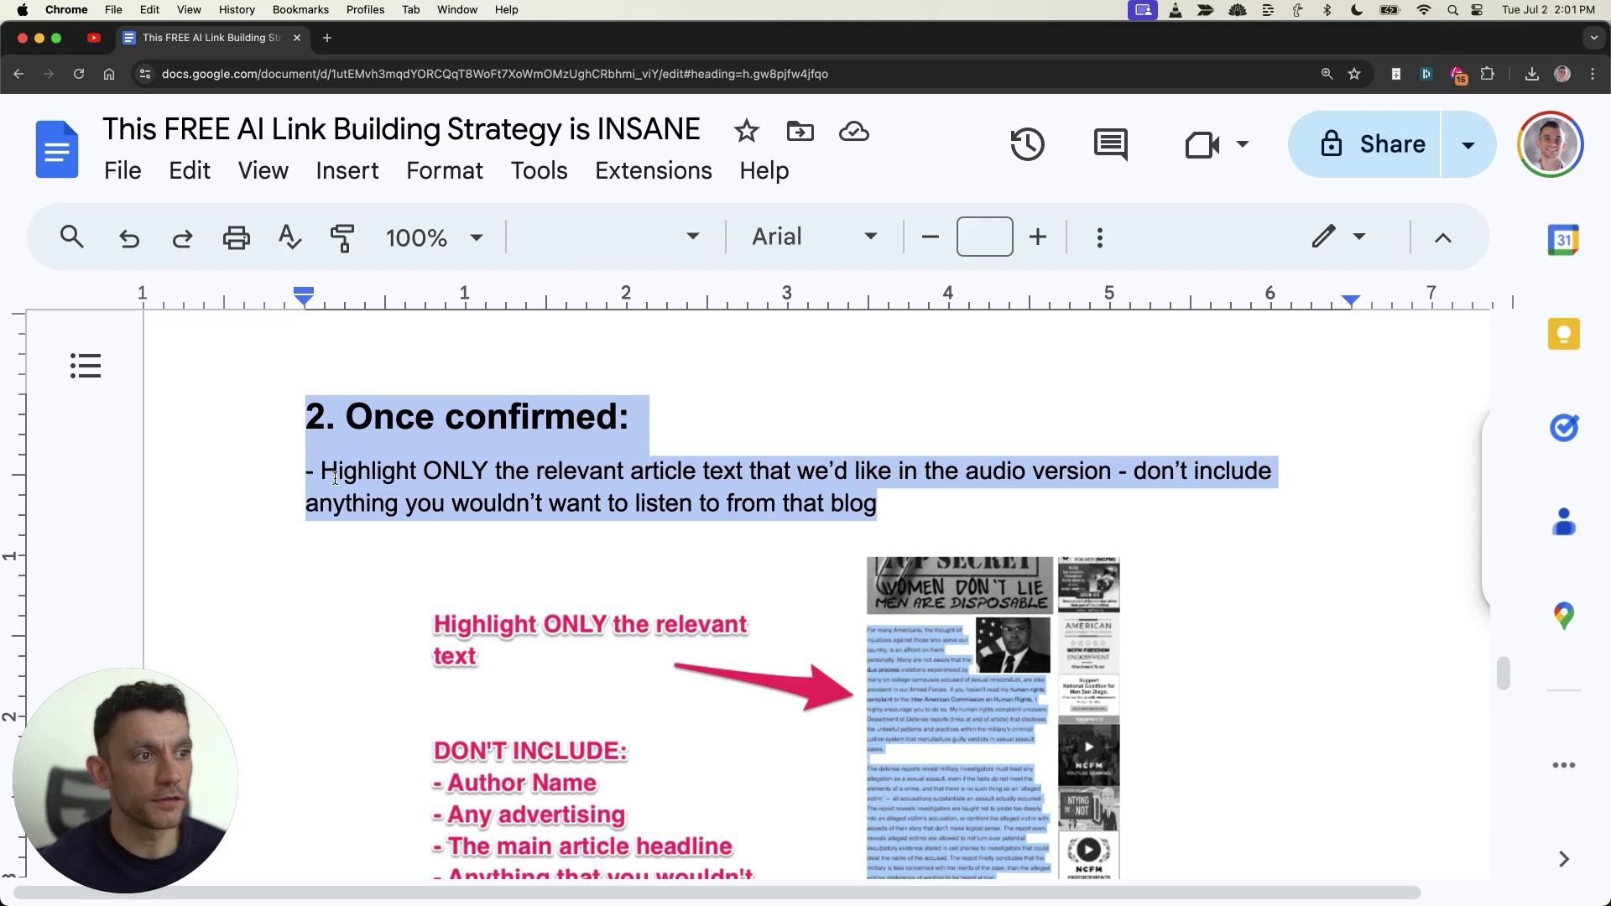
Step: Open the 'How to create audio: Method 1' link as ElevenLabs text-to-speech in a new tab
{"action": "scroll", "coordinate": [337, 482], "scroll_direction": "down", "scroll_amount": 3}
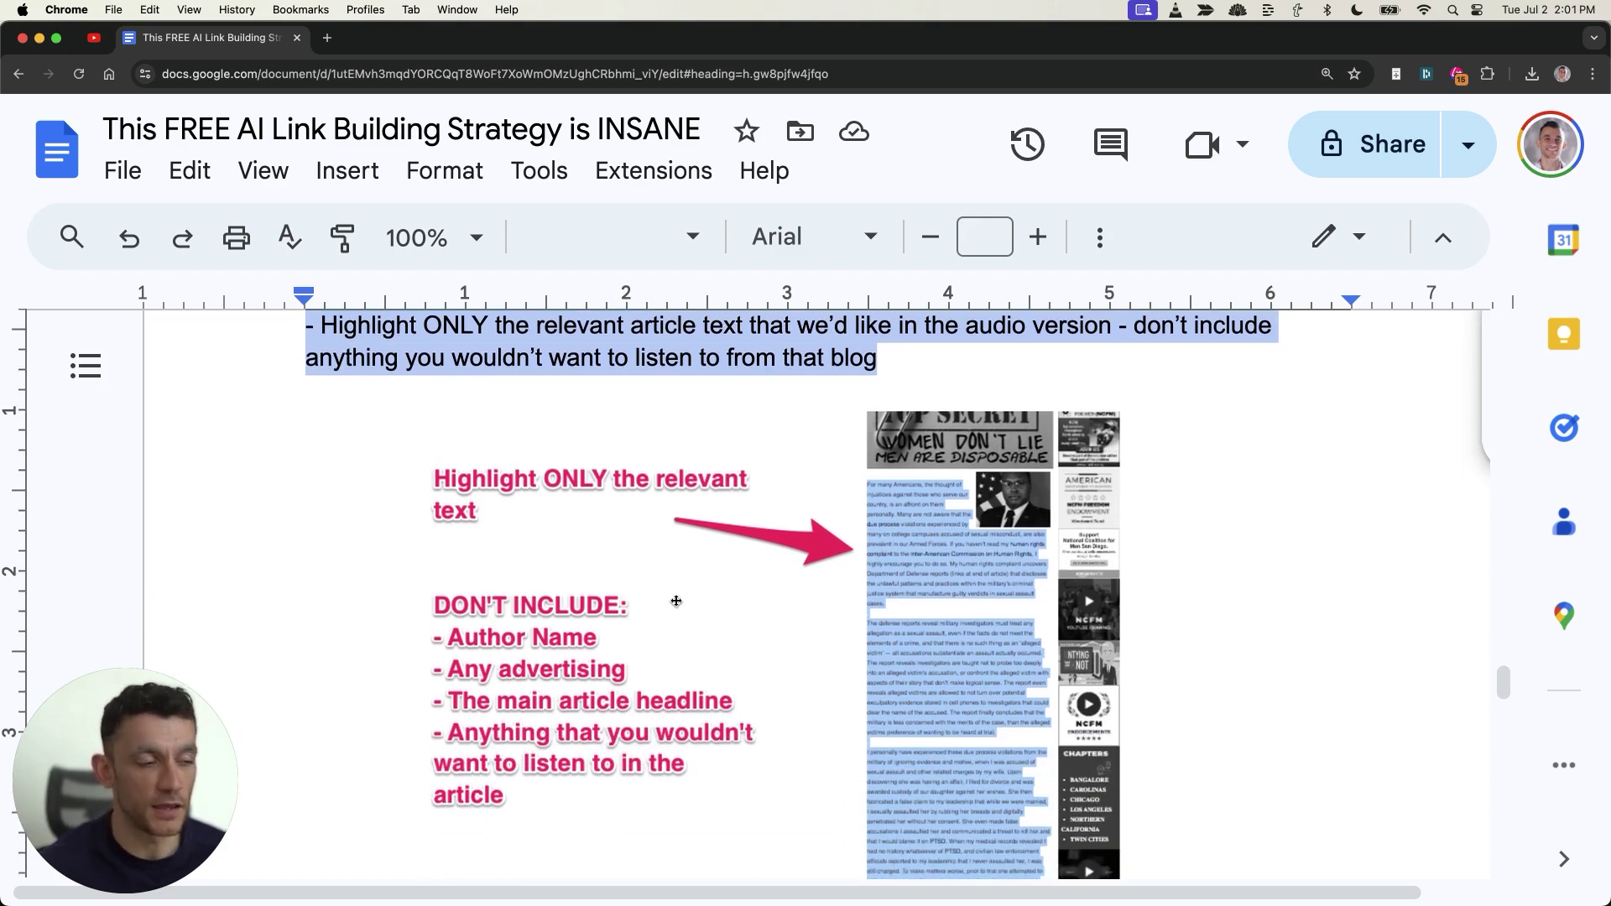
{"action": "scroll", "coordinate": [719, 830], "scroll_direction": "down", "scroll_amount": 10}
{"action": "key", "text": "shift+Down"}
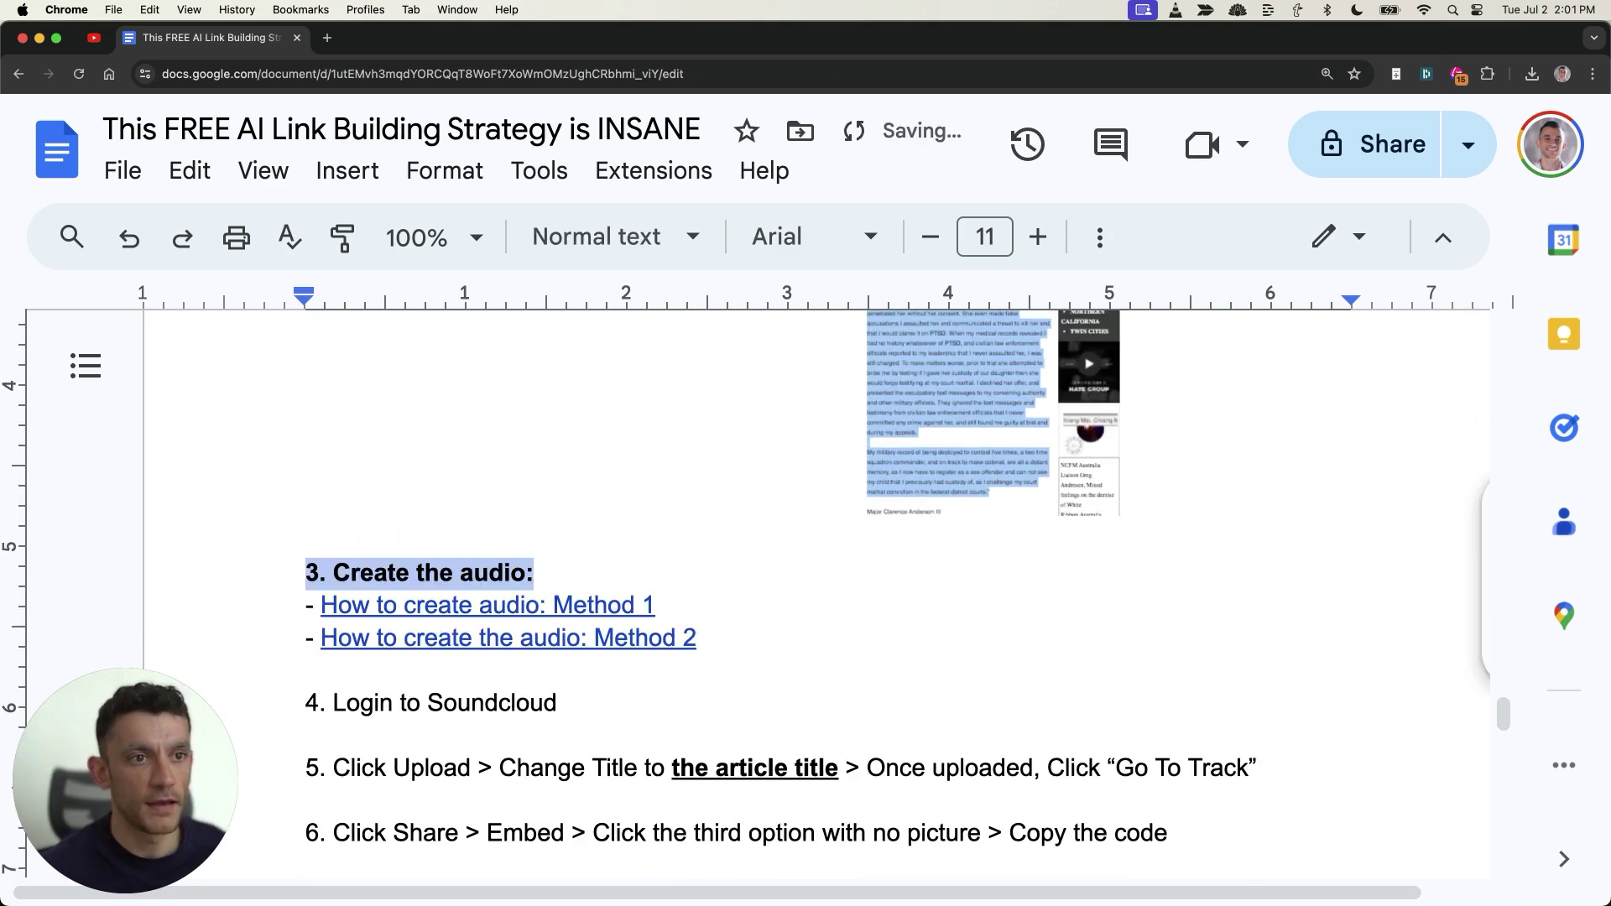
{"action": "left_click", "coordinate": [520, 605]}
{"action": "left_click", "coordinate": [514, 654]}
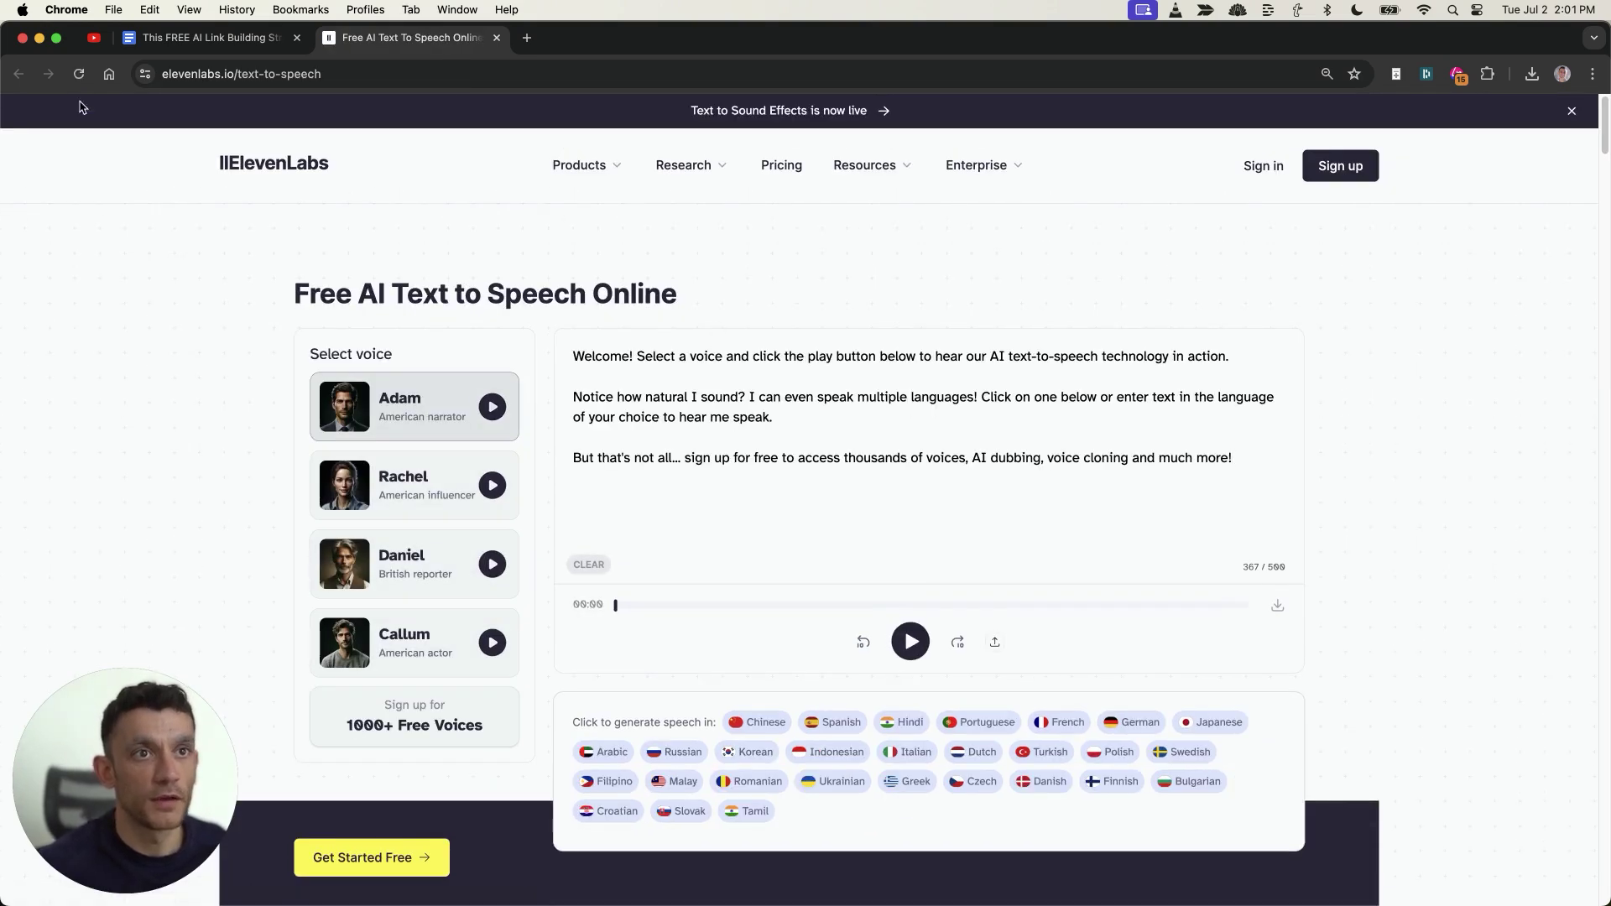
Step: Replace the ElevenLabs sample text with the copied 'What Is SEO Training Cardiff?' section
{"action": "key", "text": "super+a"}
{"action": "left_click", "coordinate": [994, 291]}
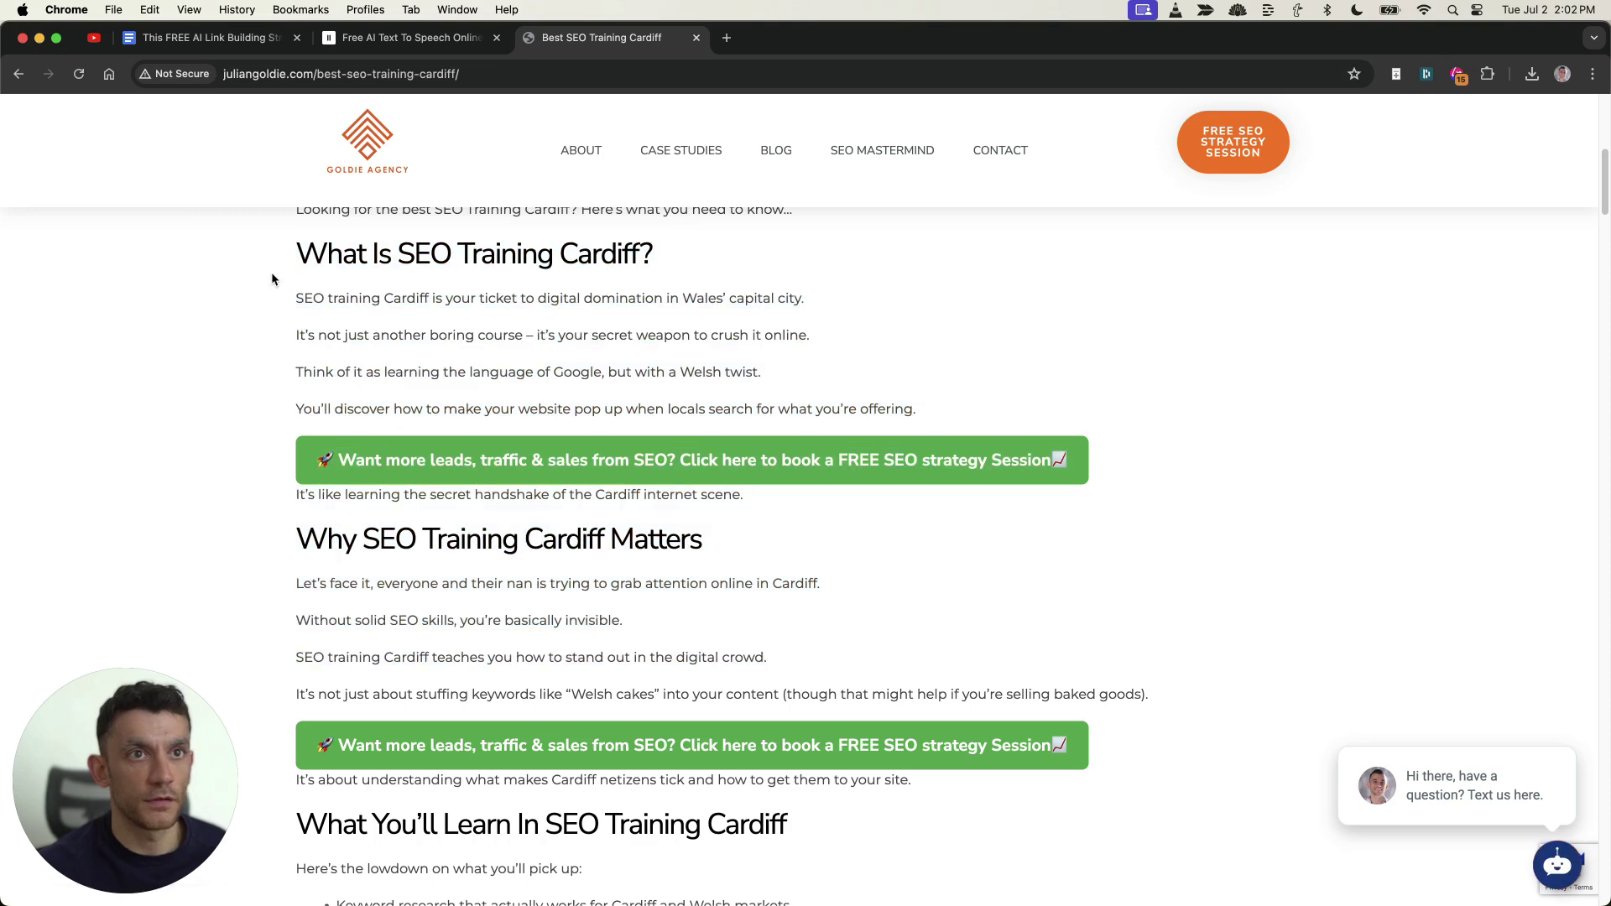
{"action": "left_click_drag", "start_coordinate": [272, 274], "coordinate": [927, 406]}
{"action": "key", "text": "super+c"}
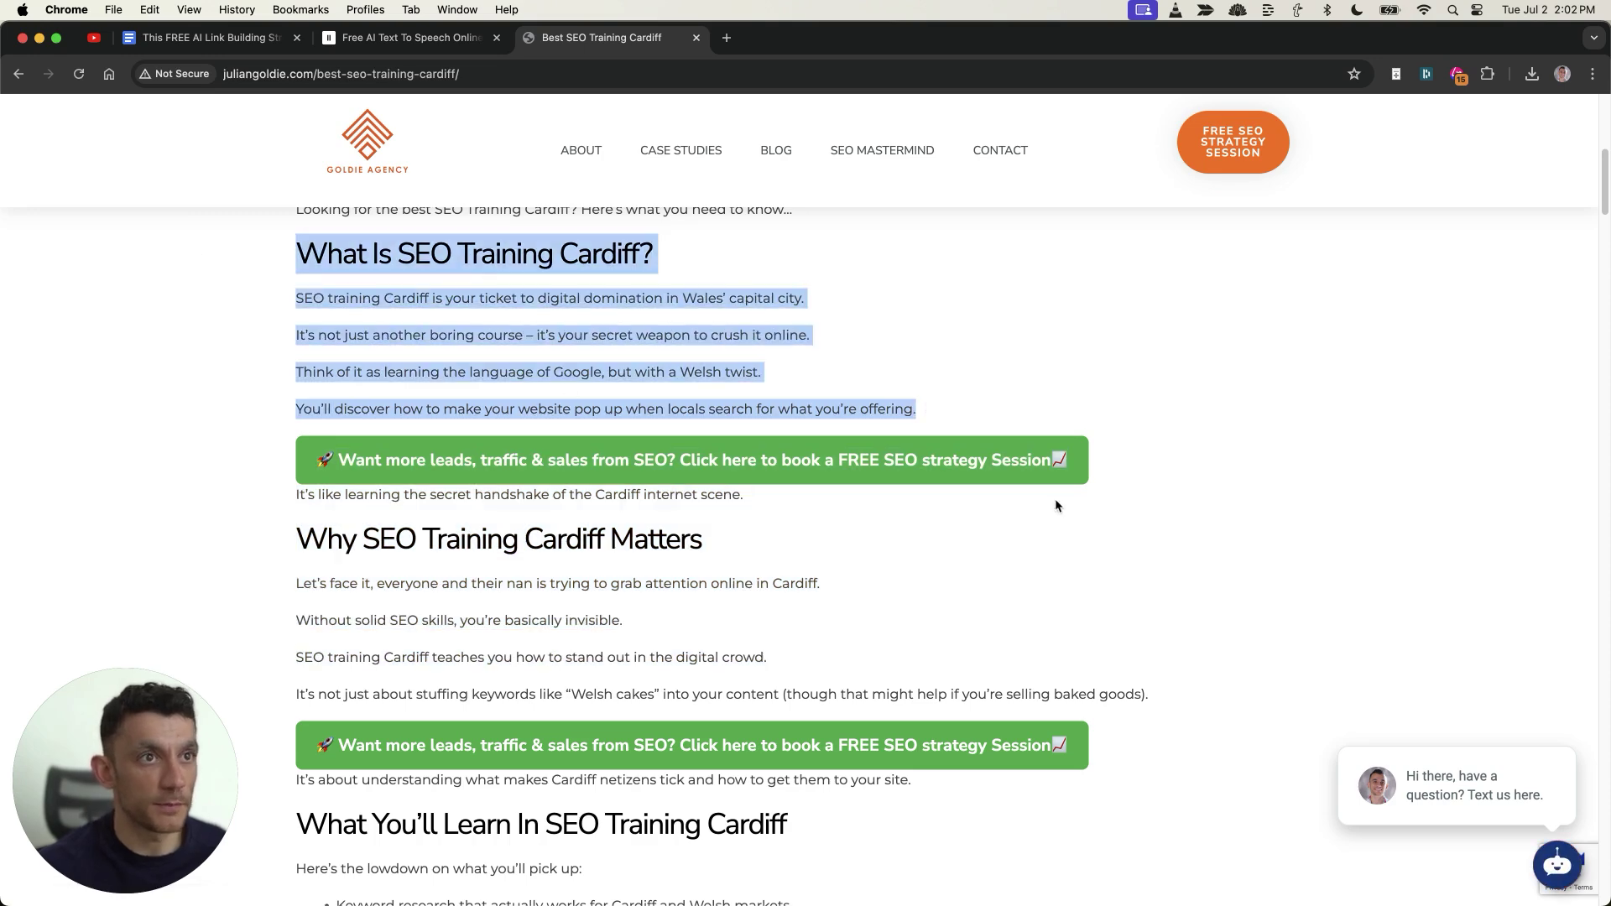
{"action": "left_click", "coordinate": [433, 37]}
{"action": "key", "text": "super+a"}
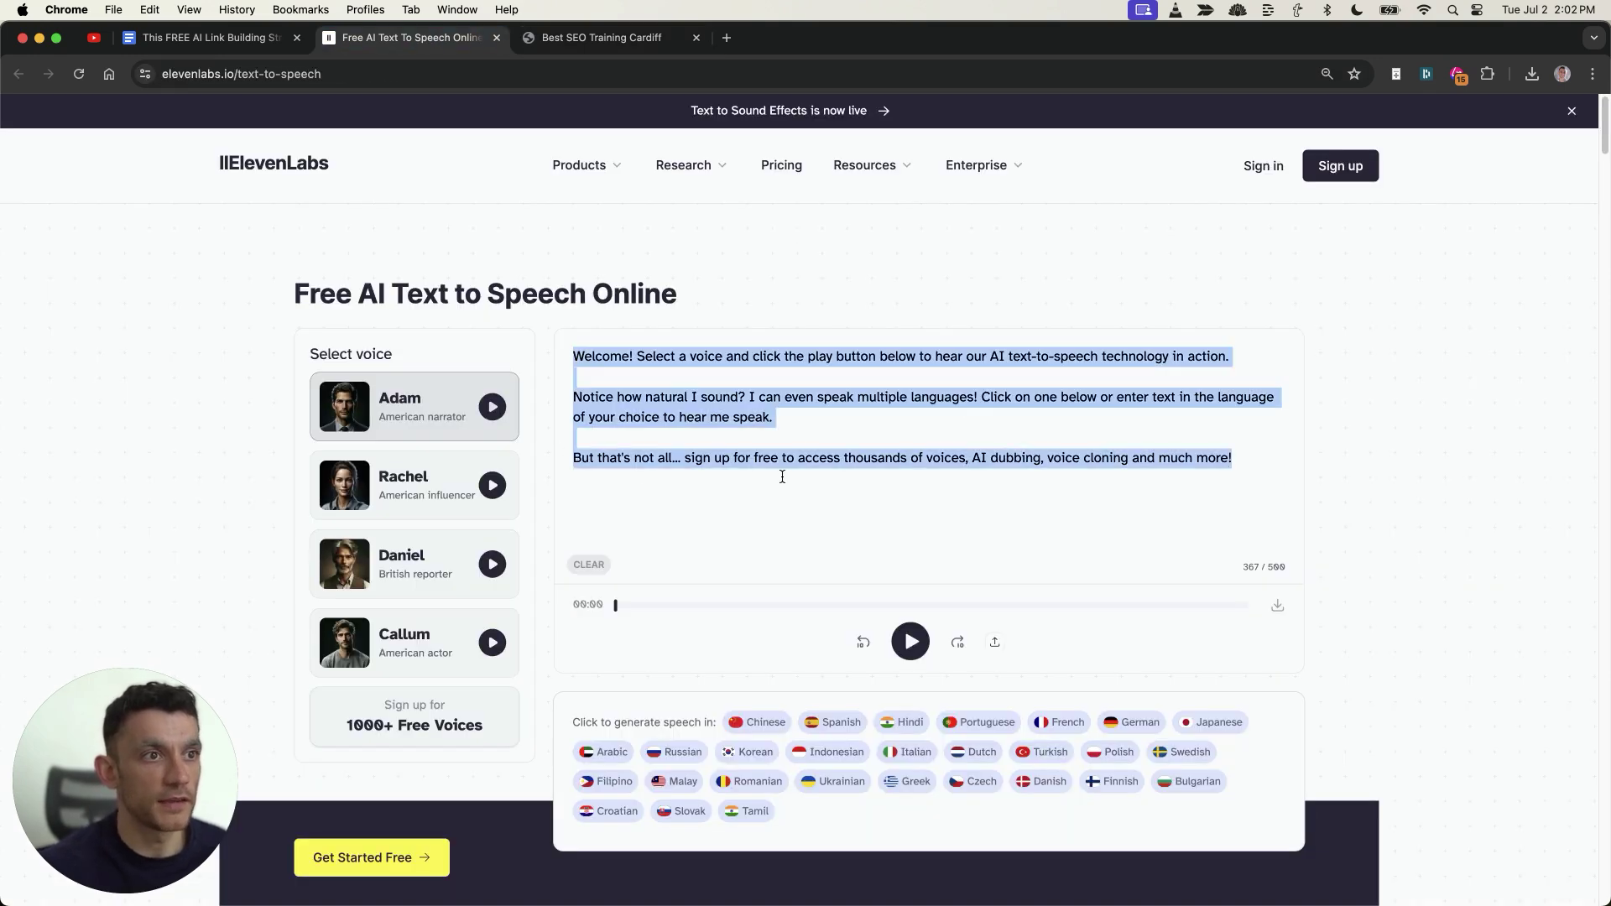
{"action": "key", "text": "super+v"}
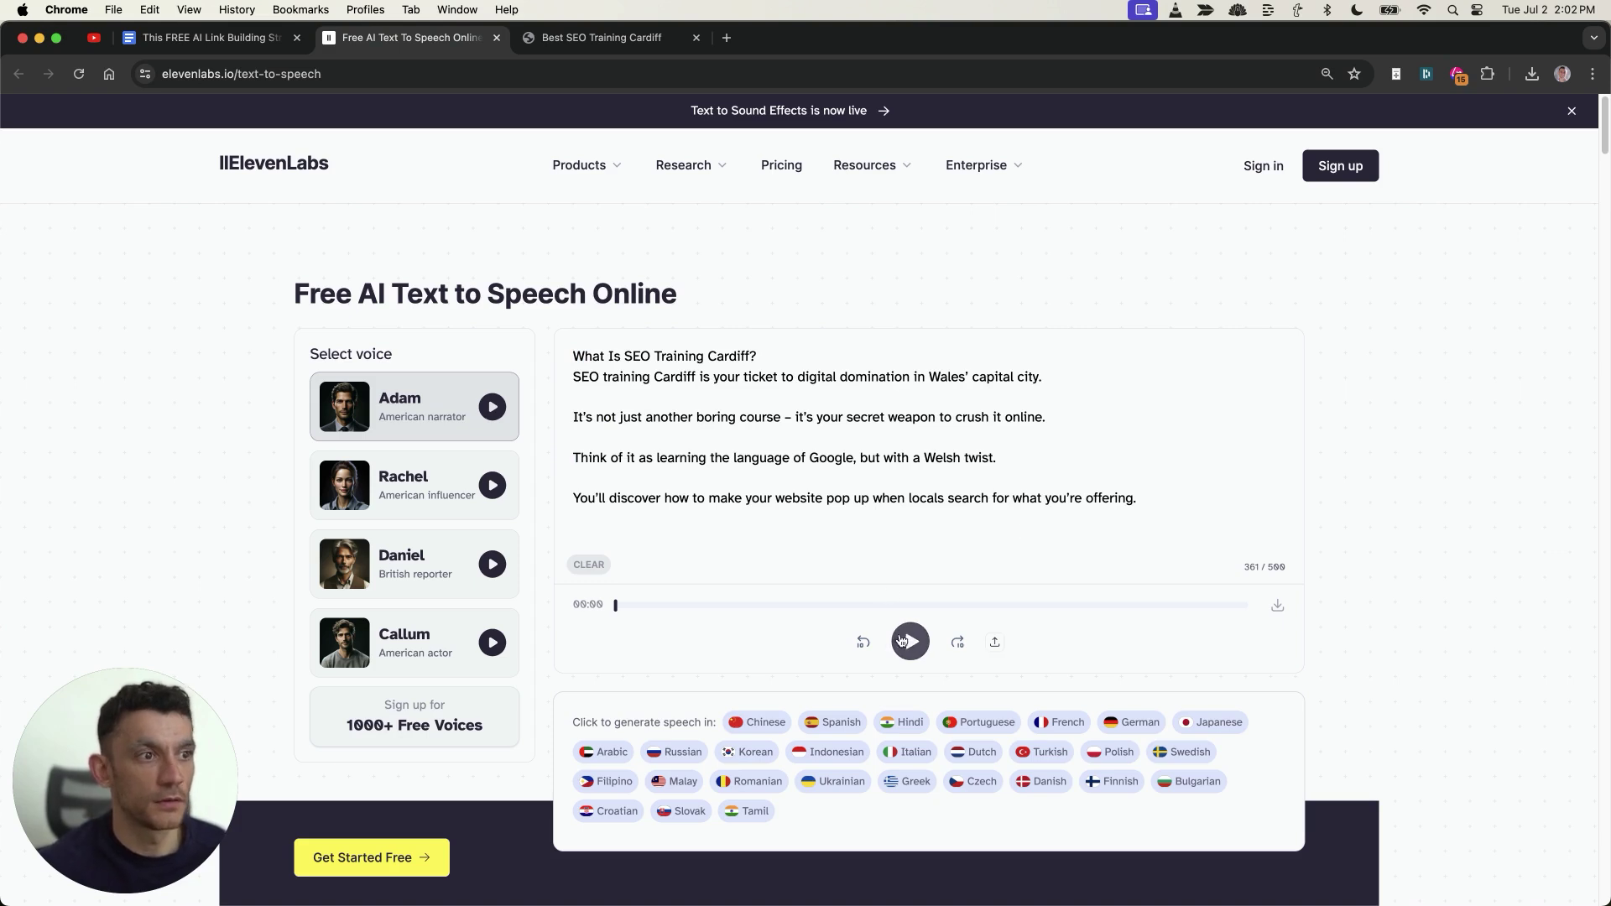
Step: Play the passage as speech, pause and resume it, then switch the voice to Rachel
{"action": "left_click", "coordinate": [922, 658]}
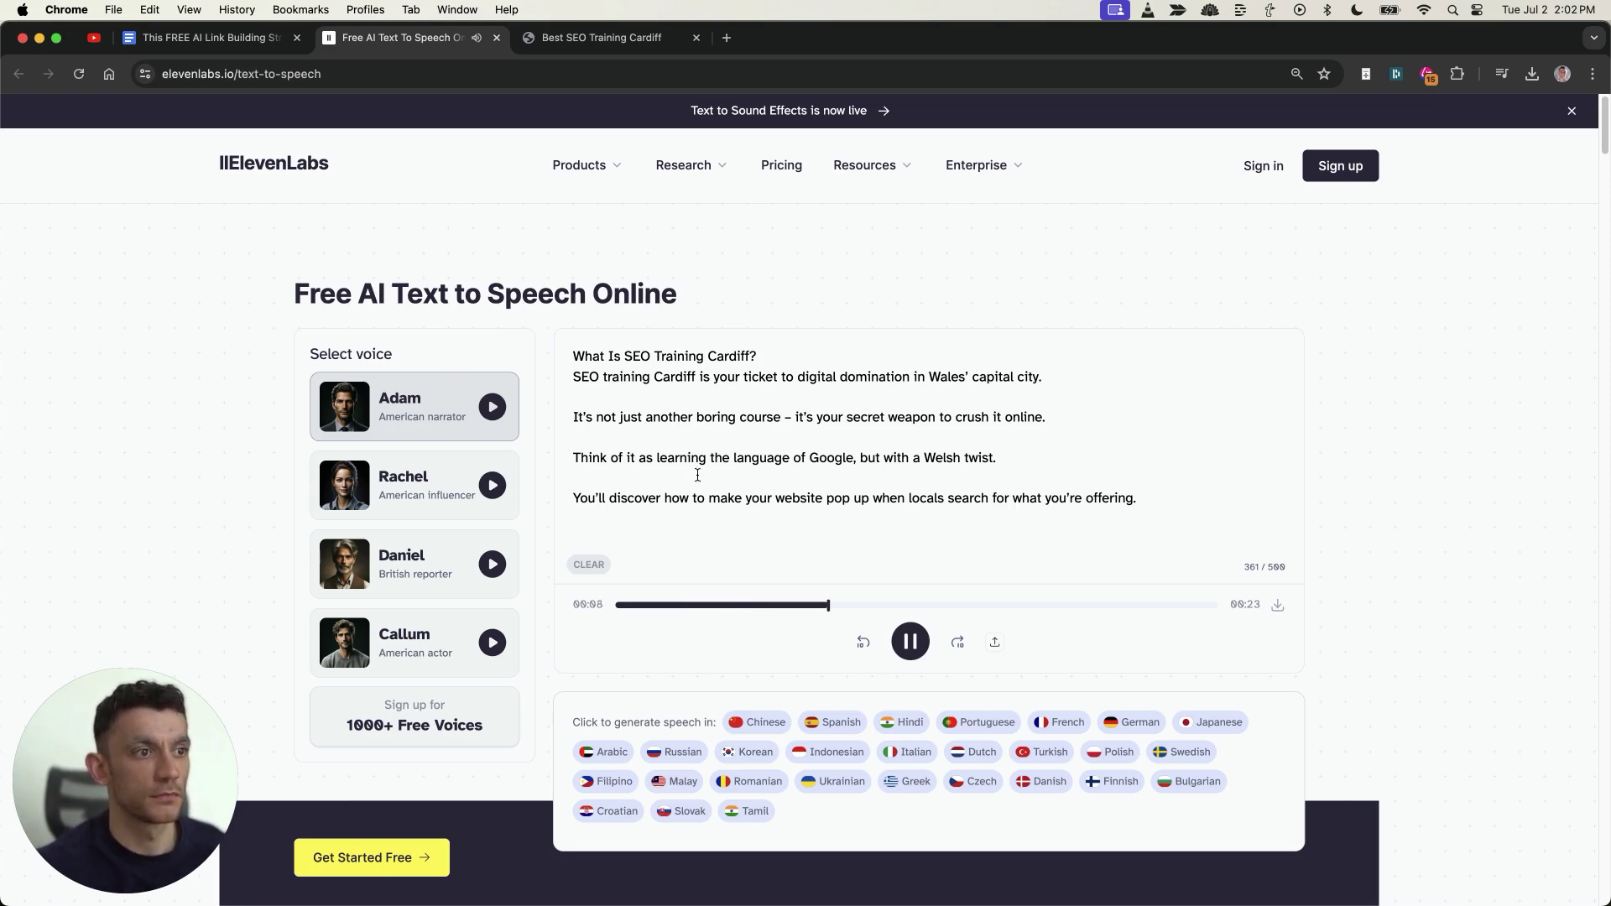
{"action": "left_click", "coordinate": [910, 642]}
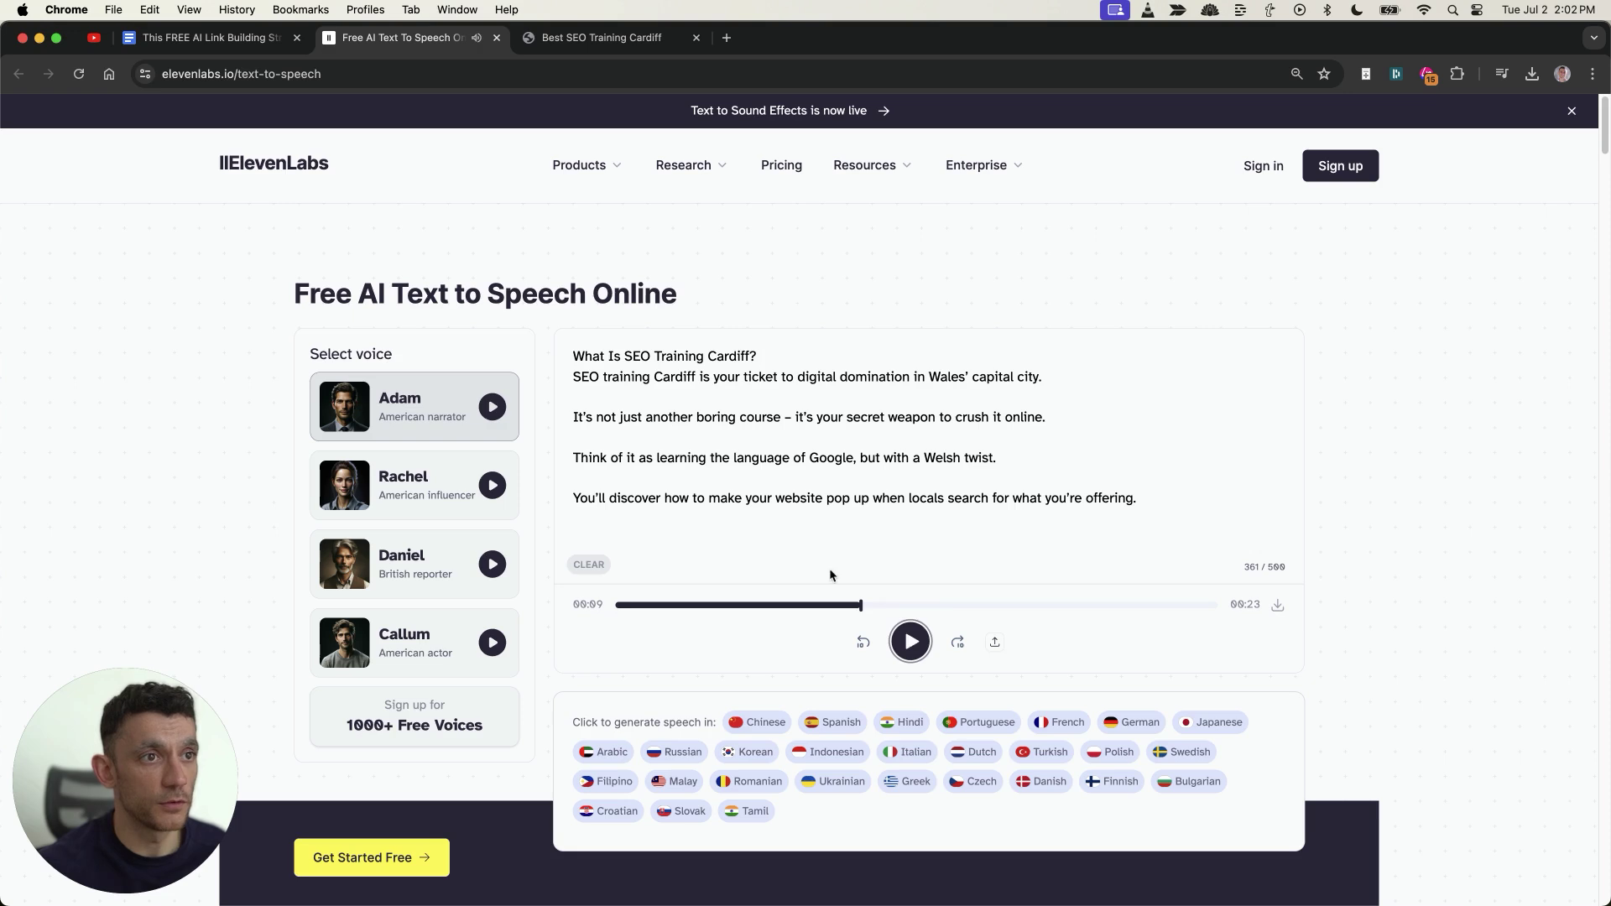
{"action": "left_click", "coordinate": [913, 644]}
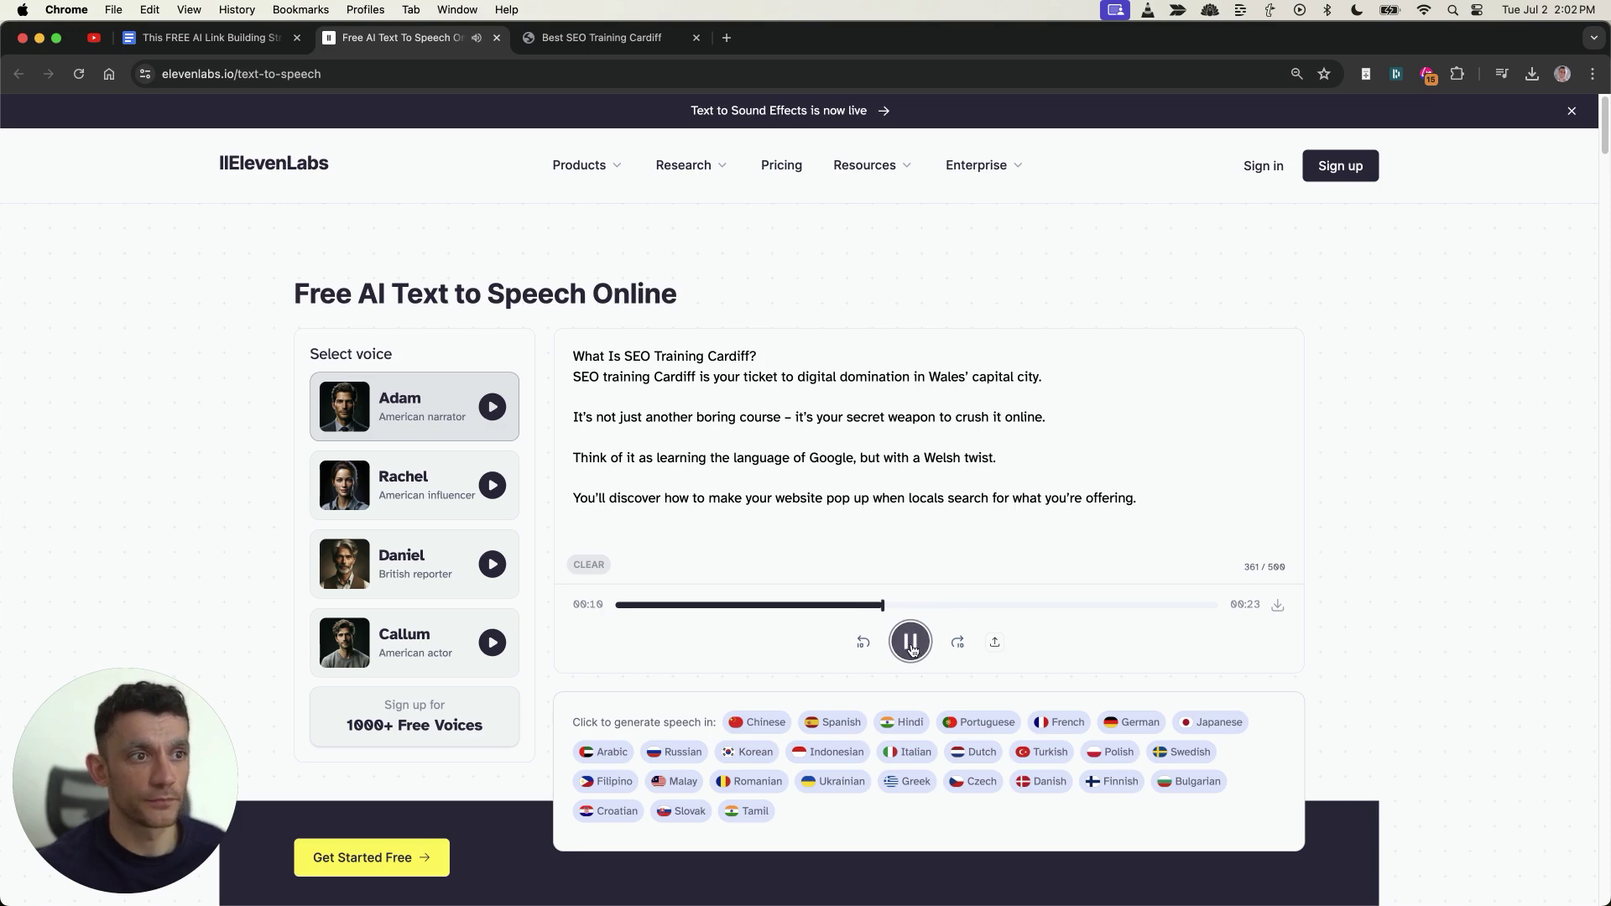
{"action": "left_click", "coordinate": [405, 516]}
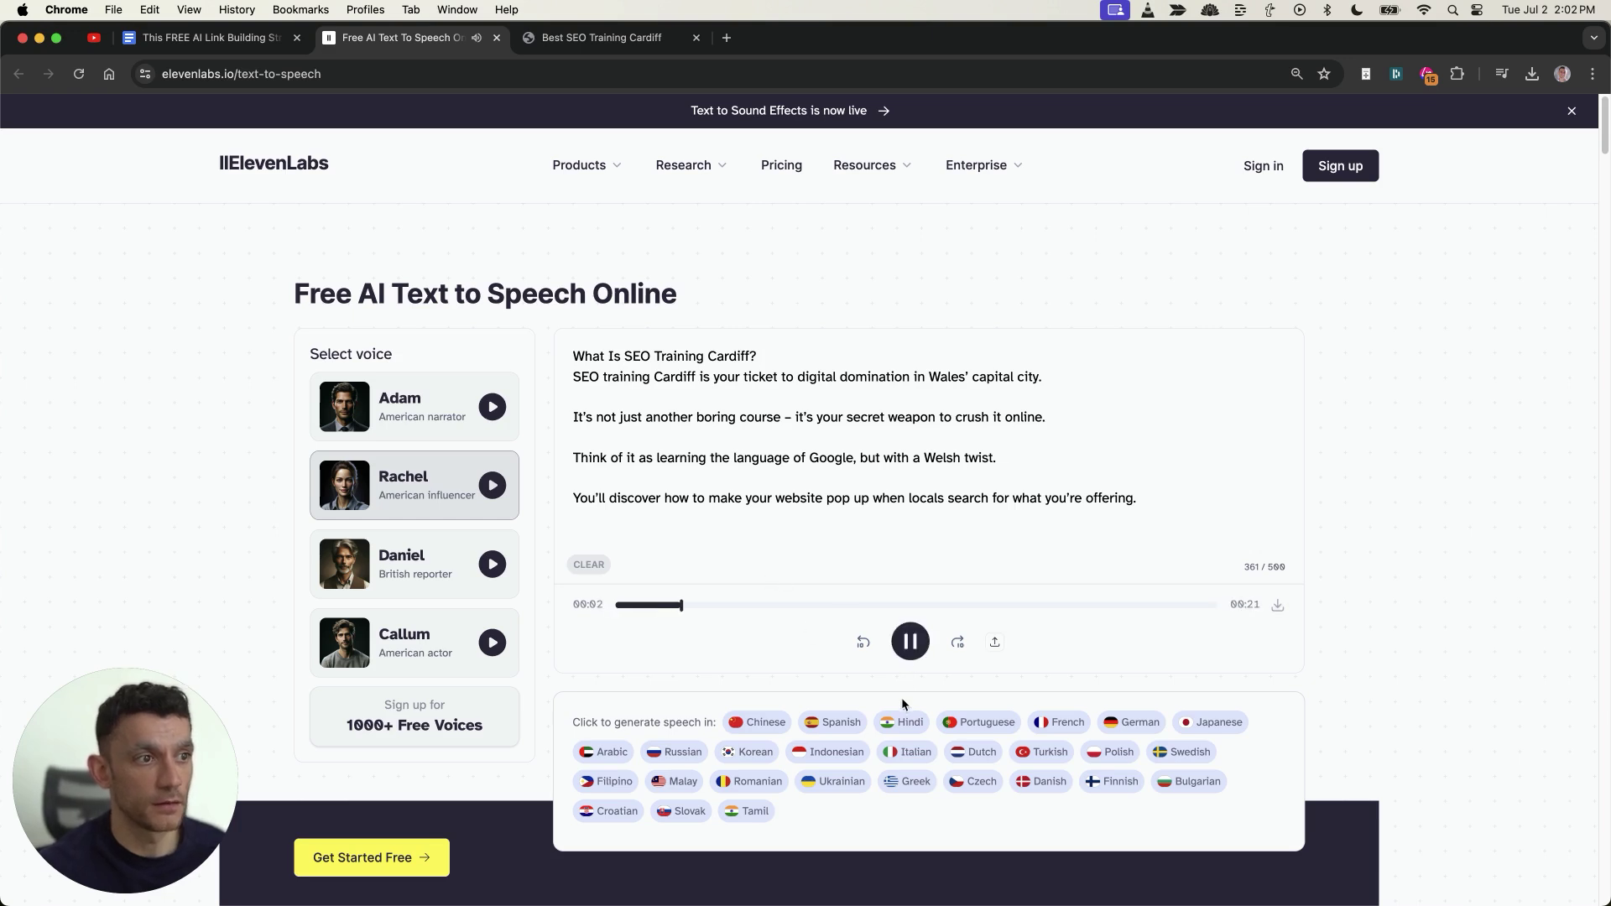
{"action": "left_click", "coordinate": [909, 648]}
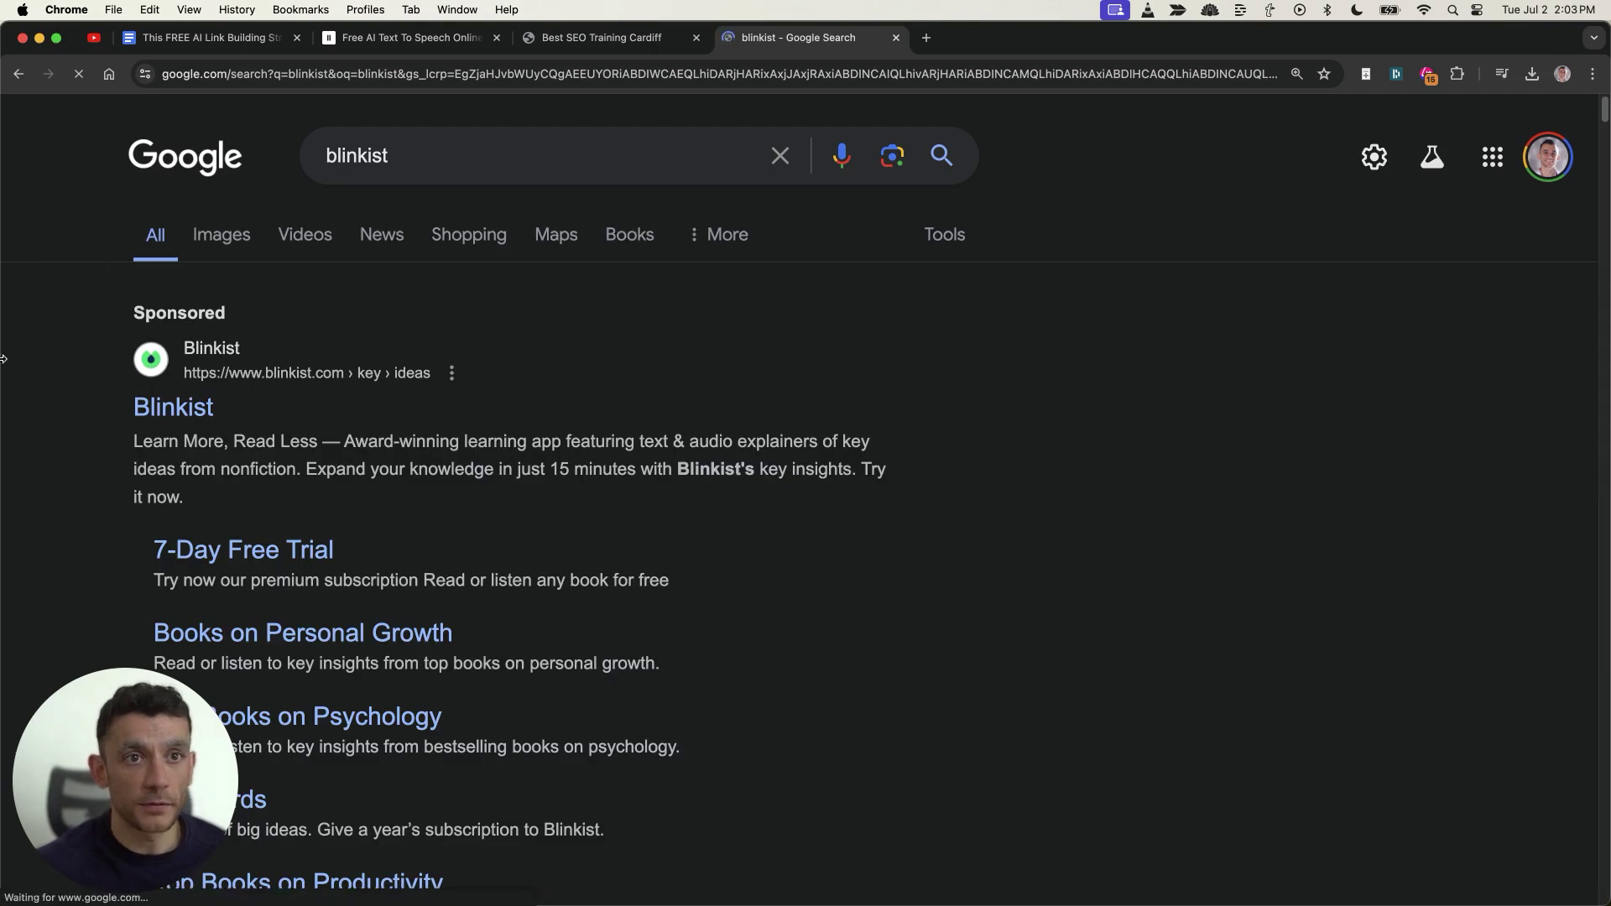
Step: Close the blinkist Google Search results tab
{"action": "key", "text": "super+w"}
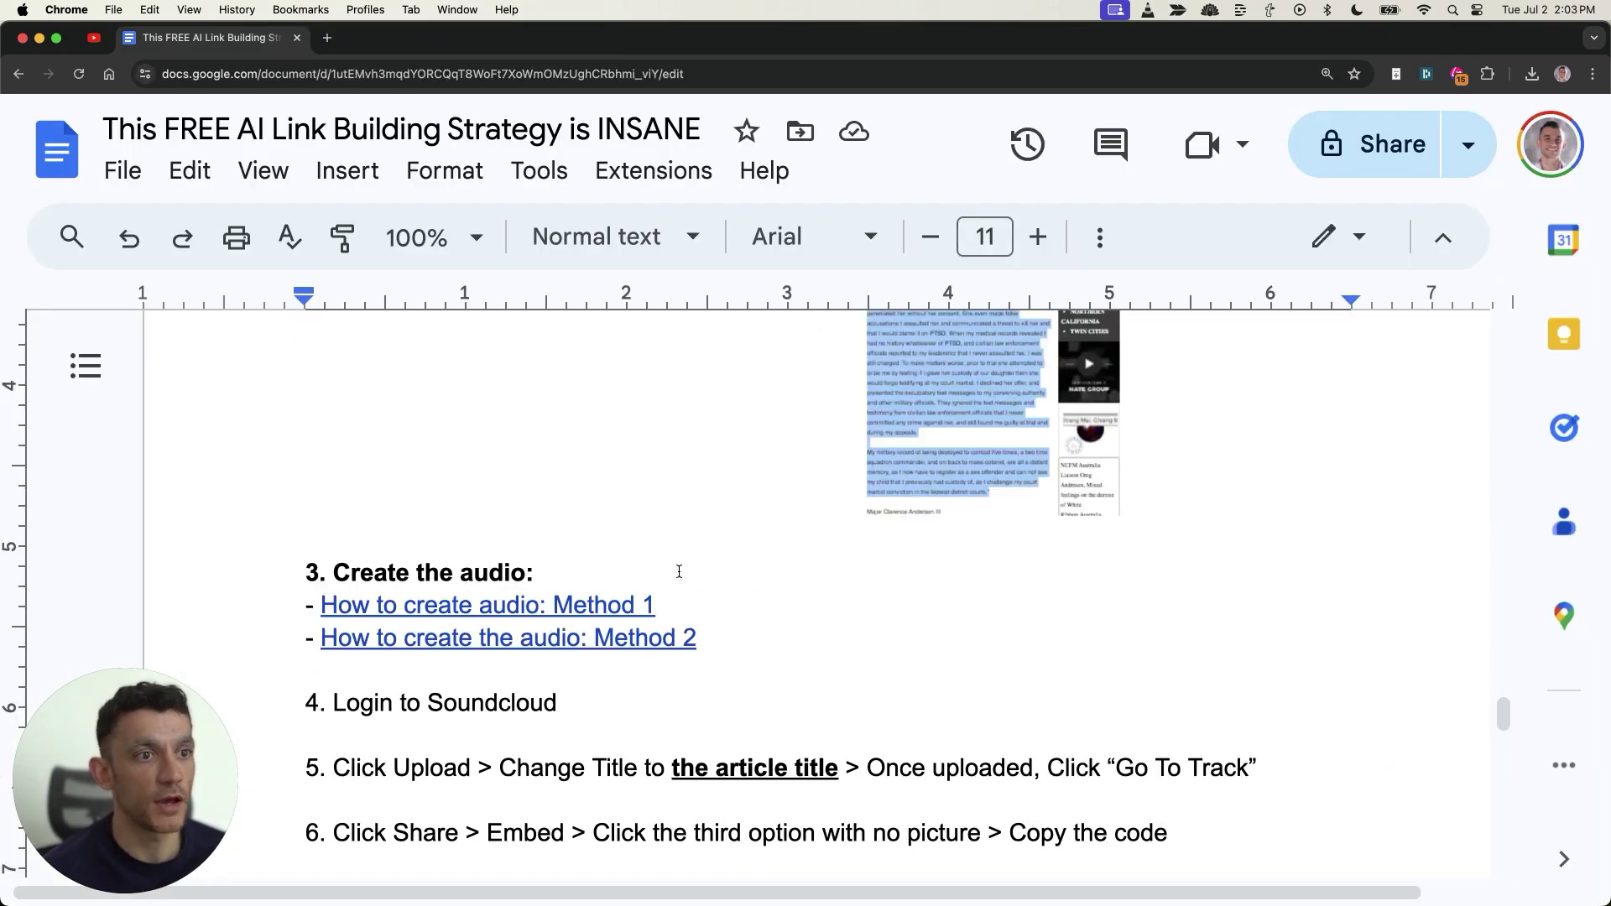
Step: Load soundcloud in a new tab, reach its Upload page, then go back to the Docs tab
{"action": "left_click_drag", "start_coordinate": [327, 585], "coordinate": [601, 636]}
{"action": "scroll", "coordinate": [266, 647], "scroll_direction": "down", "scroll_amount": 1}
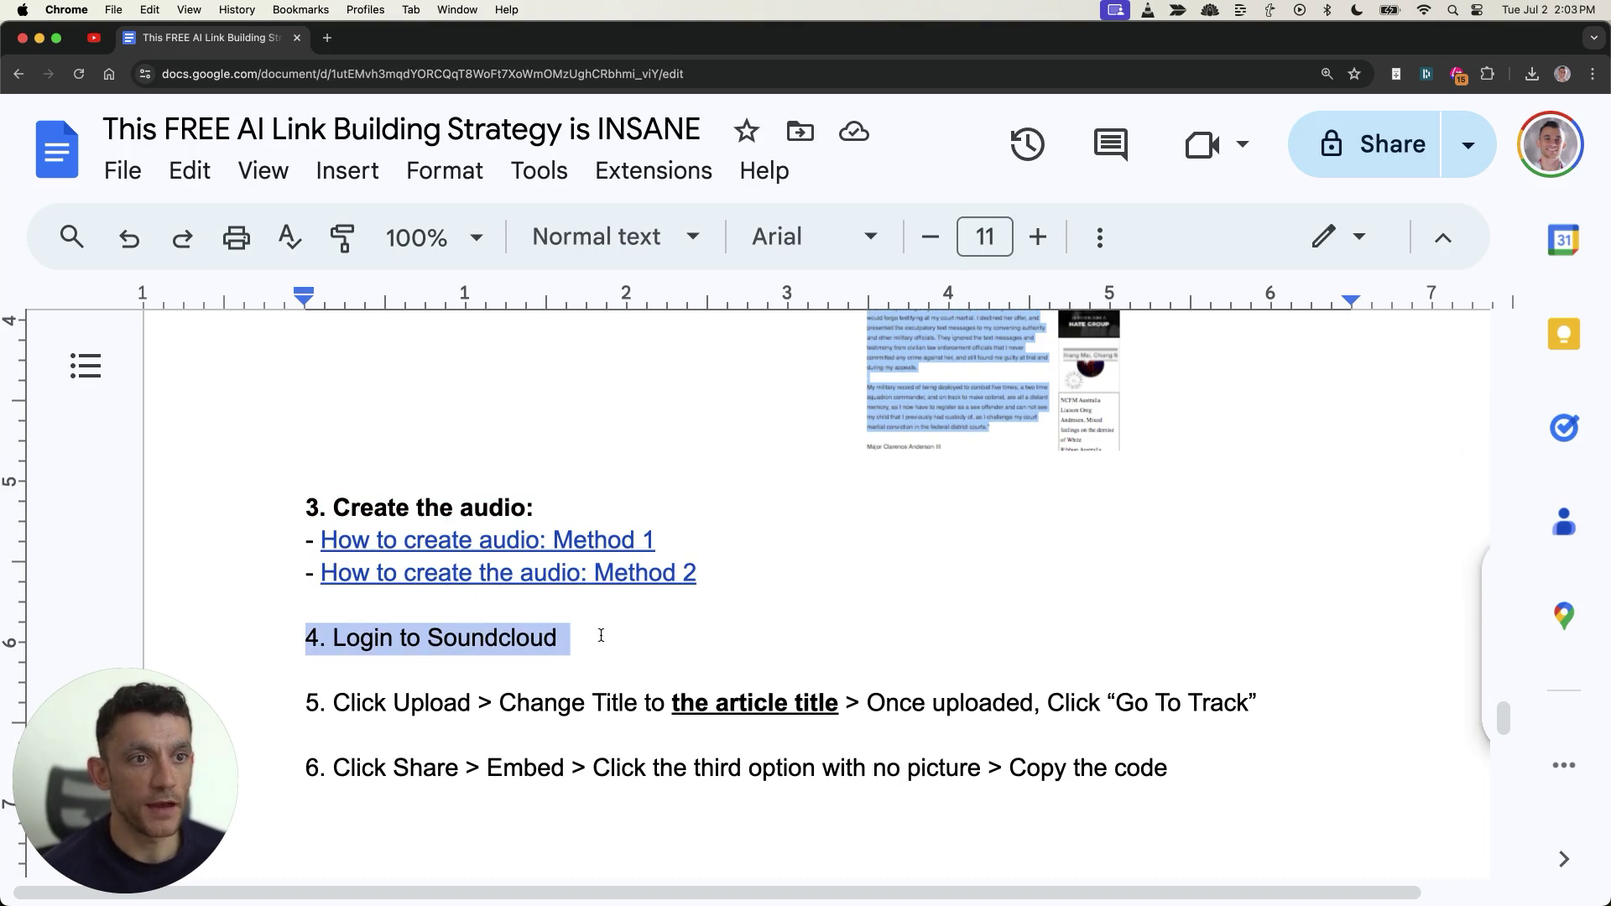
{"action": "key", "text": "cmd+t"}
{"action": "type", "text": "soundcloud"}
{"action": "key", "text": "Return"}
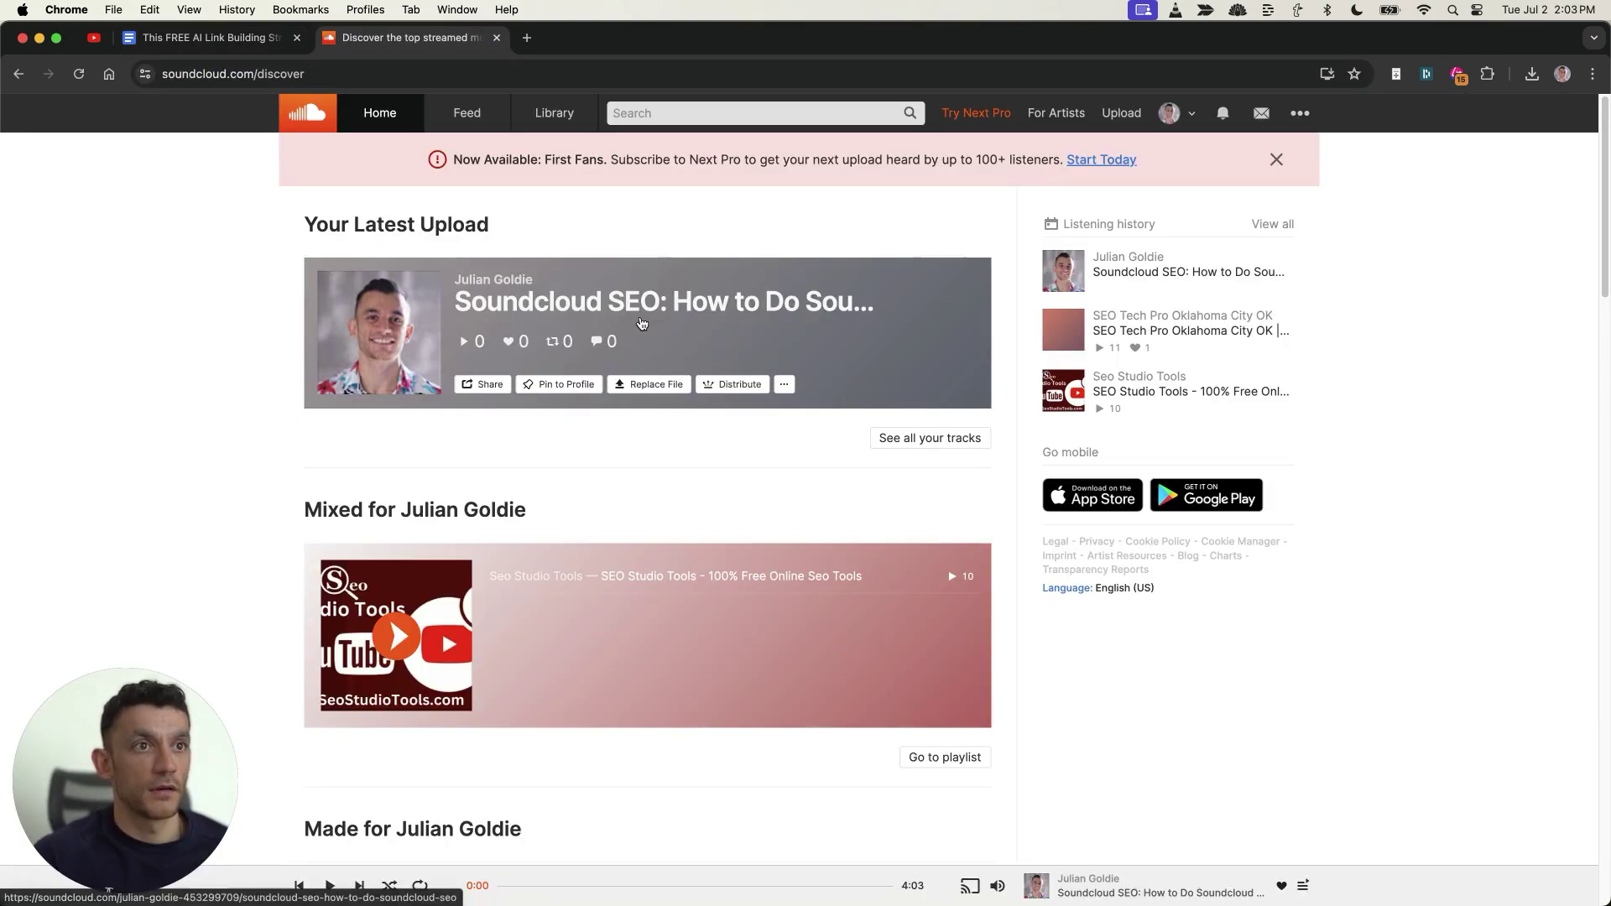
{"action": "left_click", "coordinate": [1142, 109]}
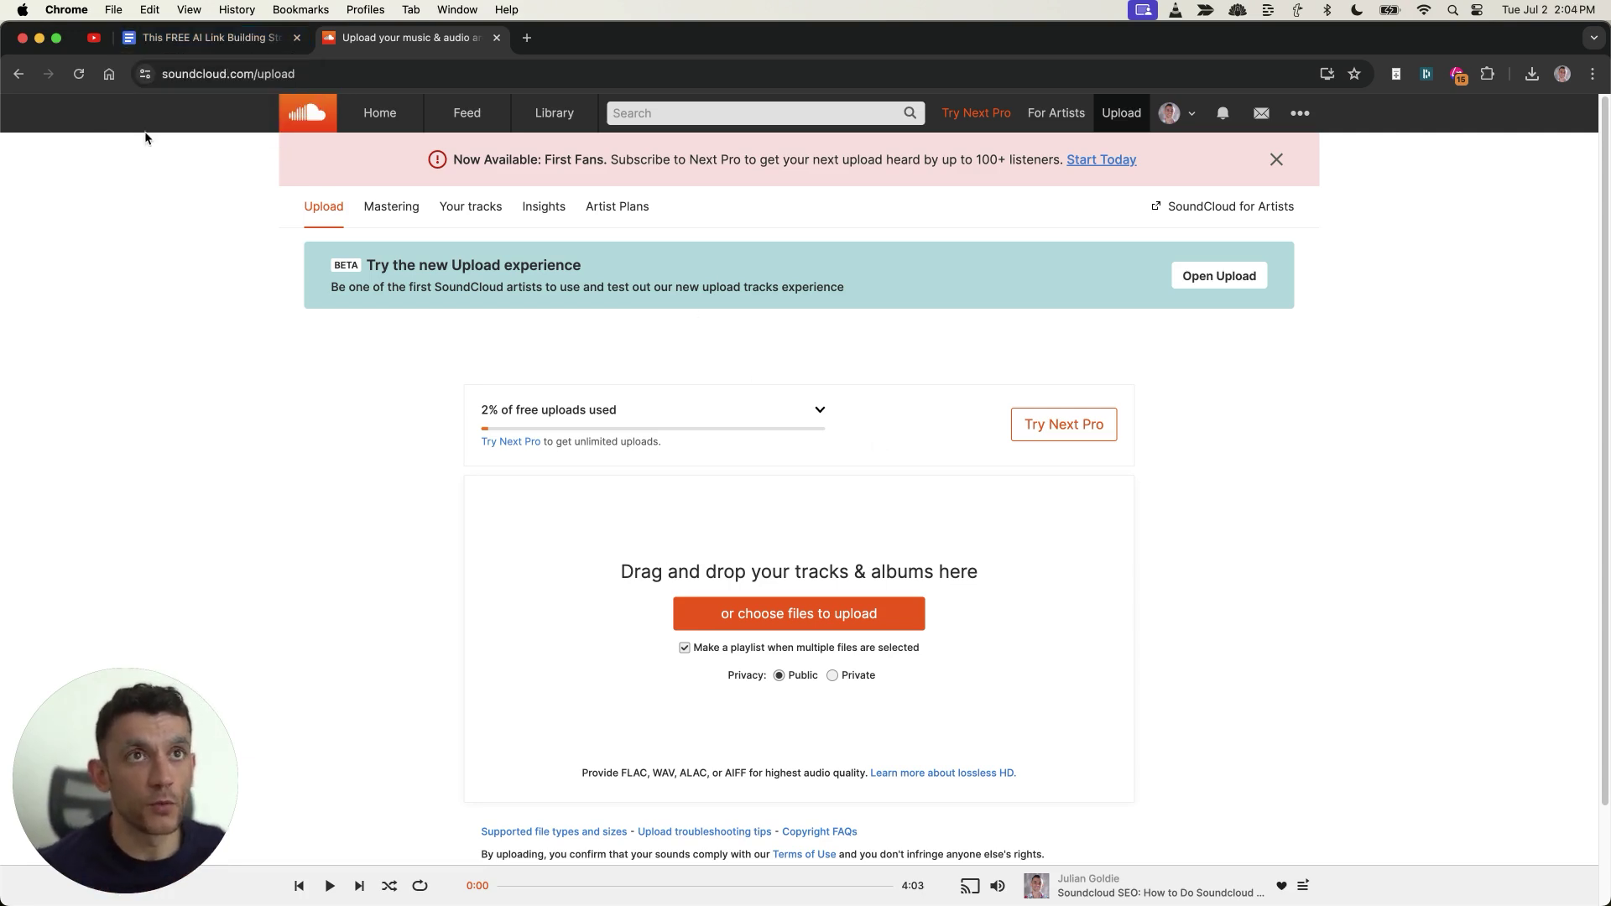
{"action": "left_click", "coordinate": [189, 48]}
Step: Scroll to step 7 and delete the empty line above the example email screenshot
{"action": "scroll", "coordinate": [335, 554], "scroll_direction": "down", "scroll_amount": 3}
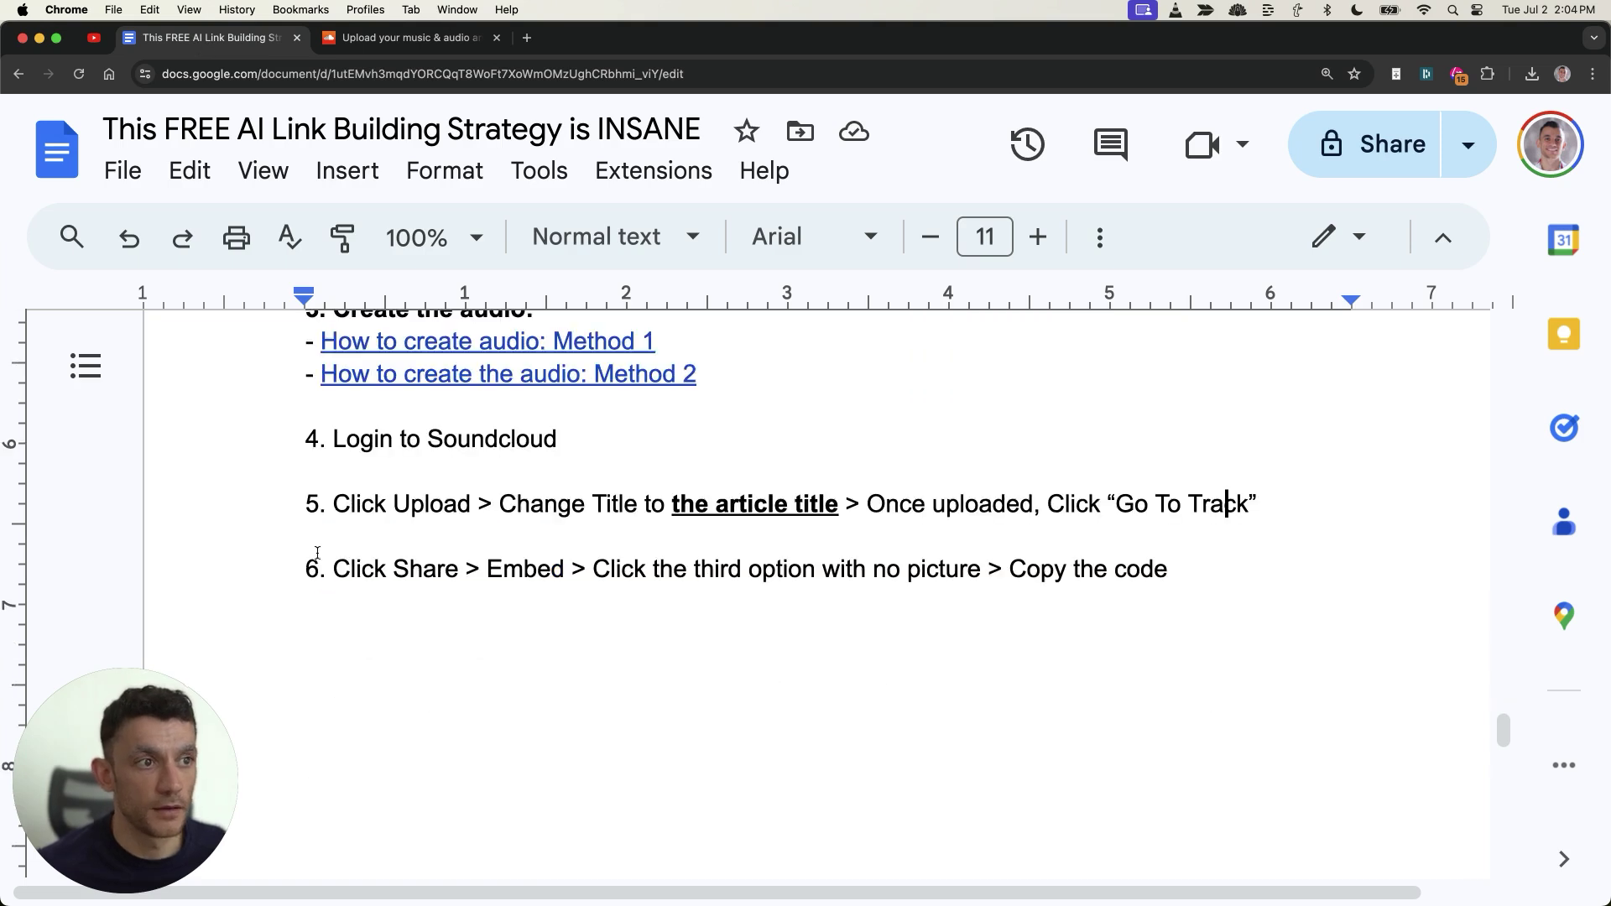
{"action": "left_click_drag", "start_coordinate": [287, 568], "coordinate": [1113, 571]}
{"action": "scroll", "coordinate": [1151, 651], "scroll_direction": "down", "scroll_amount": 5}
{"action": "scroll", "coordinate": [1147, 674], "scroll_direction": "down", "scroll_amount": 8}
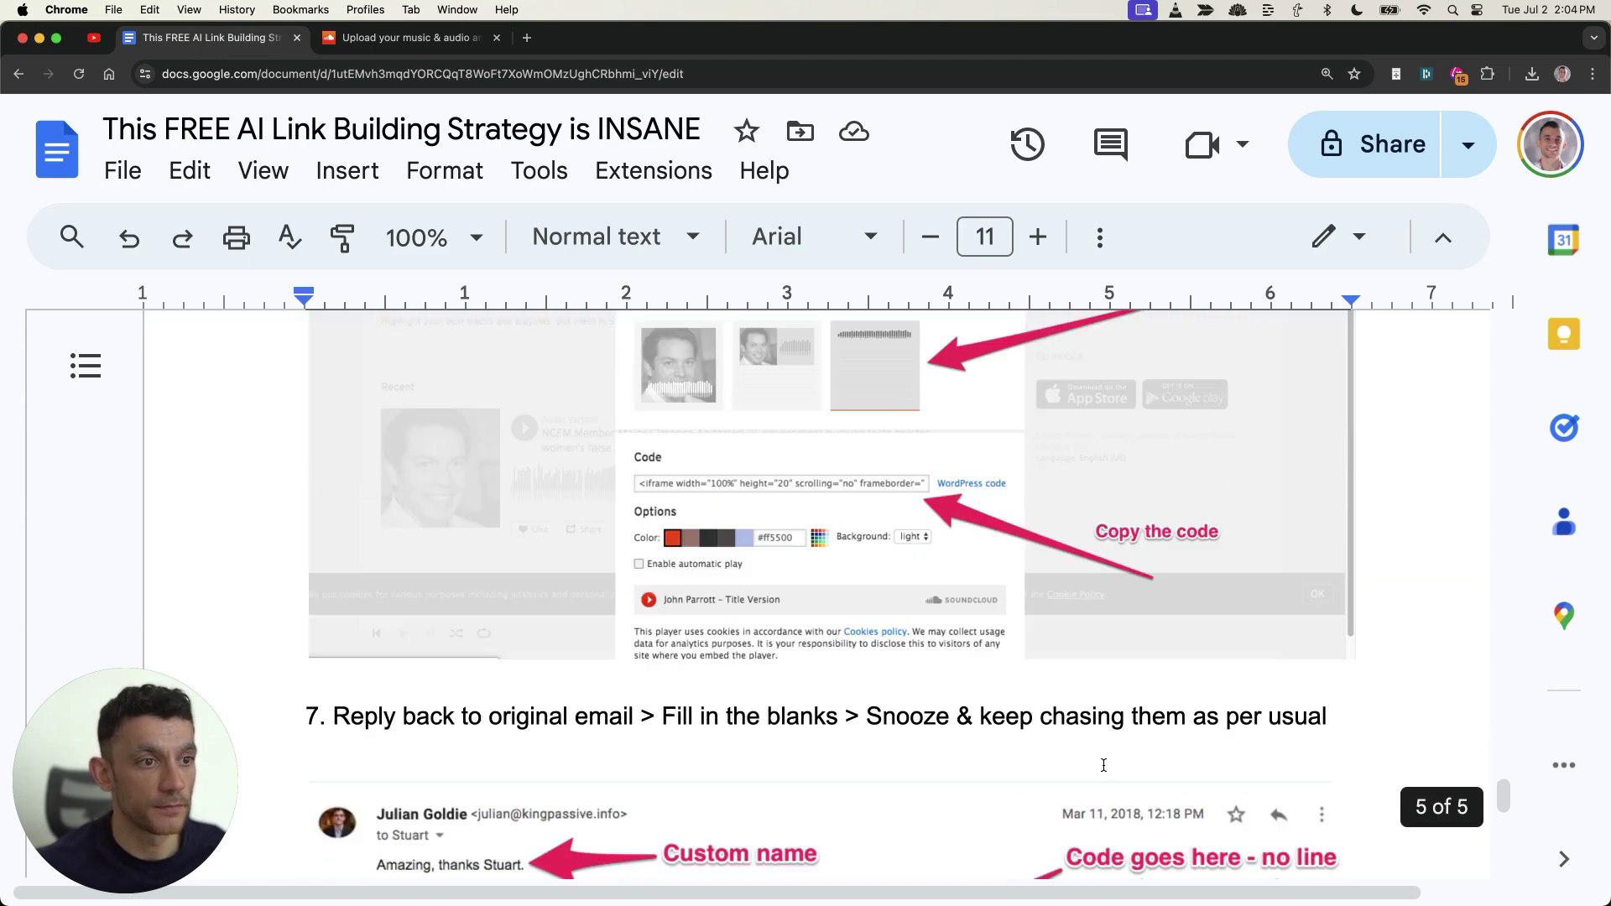
{"action": "scroll", "coordinate": [825, 531], "scroll_direction": "up", "scroll_amount": 2}
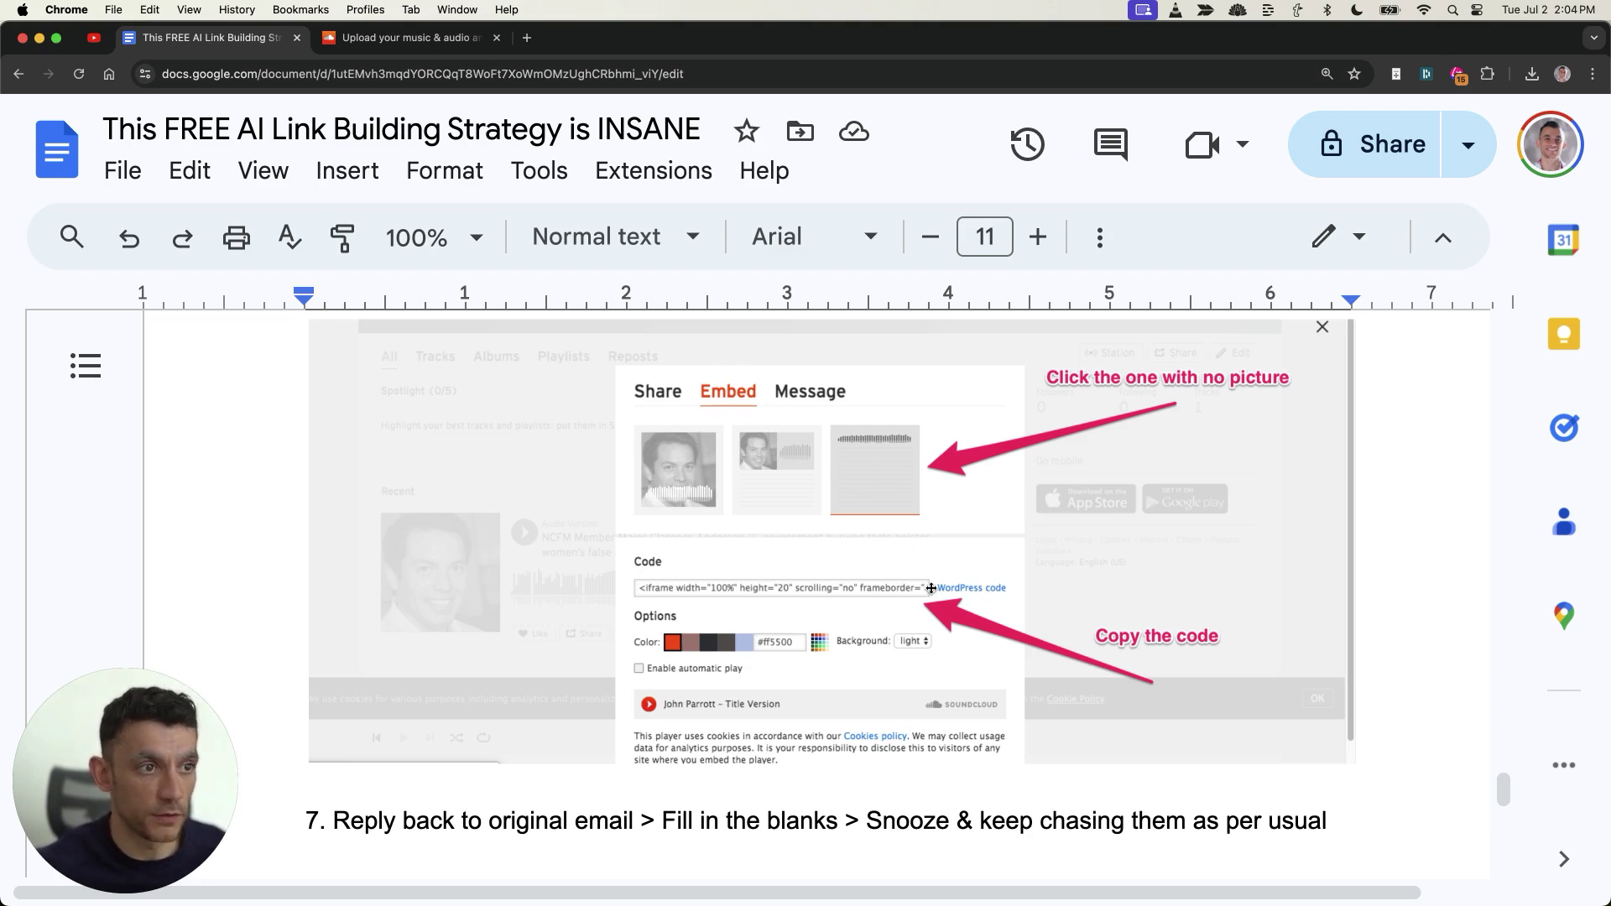
{"action": "scroll", "coordinate": [940, 613], "scroll_direction": "down", "scroll_amount": 3}
{"action": "scroll", "coordinate": [945, 623], "scroll_direction": "down", "scroll_amount": 2}
{"action": "left_click_drag", "start_coordinate": [310, 407], "coordinate": [939, 707]}
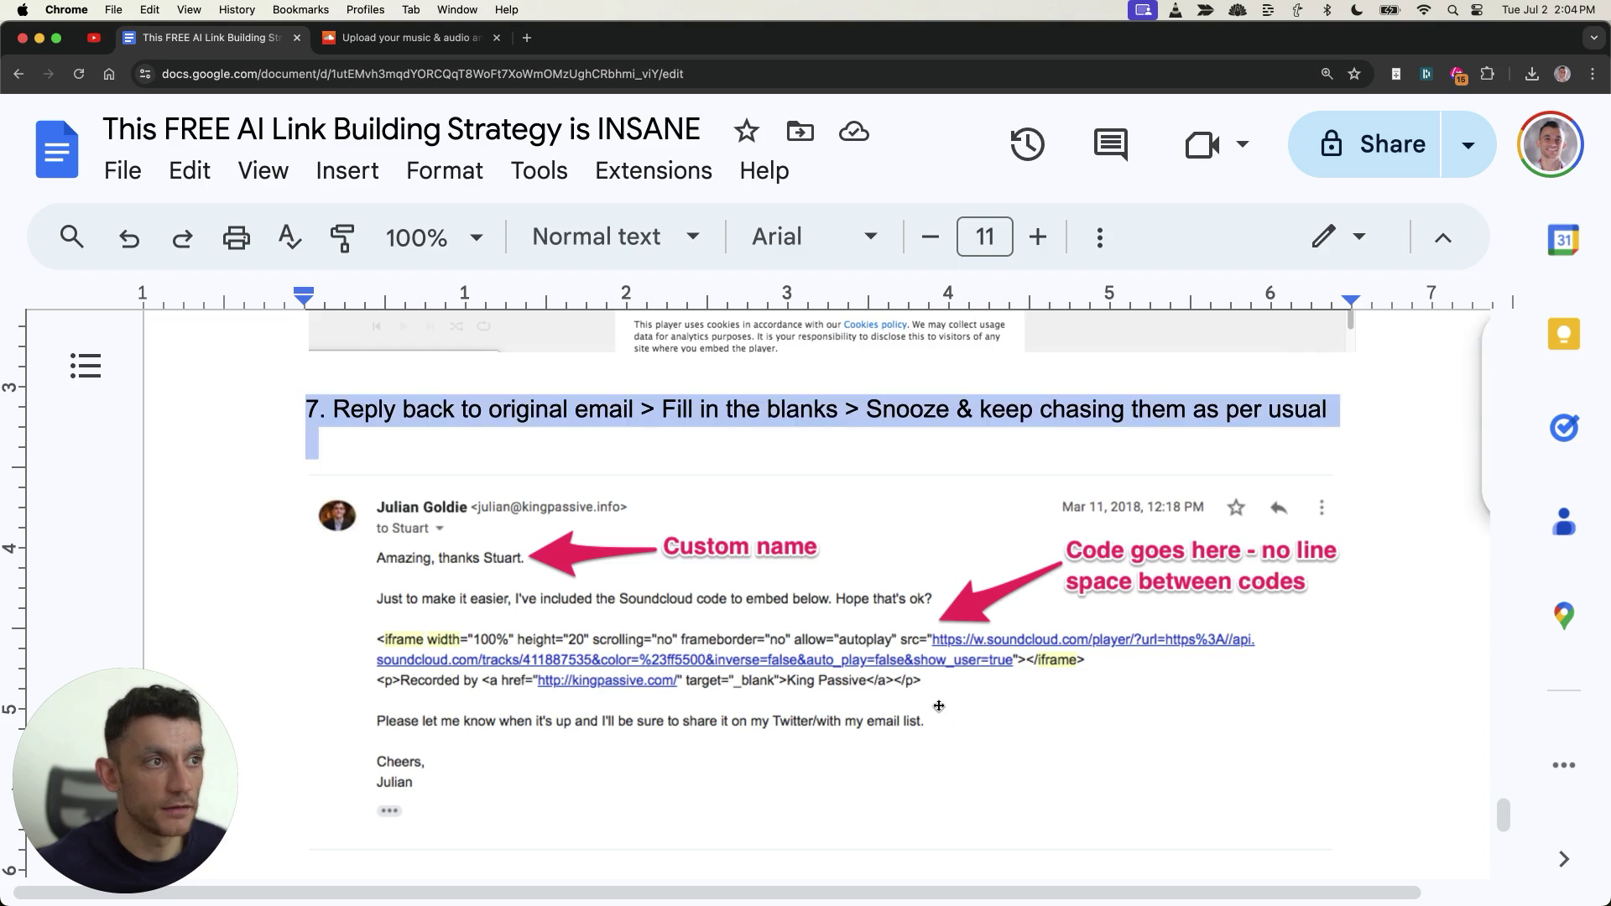
{"action": "scroll", "coordinate": [614, 749], "scroll_direction": "down", "scroll_amount": 1}
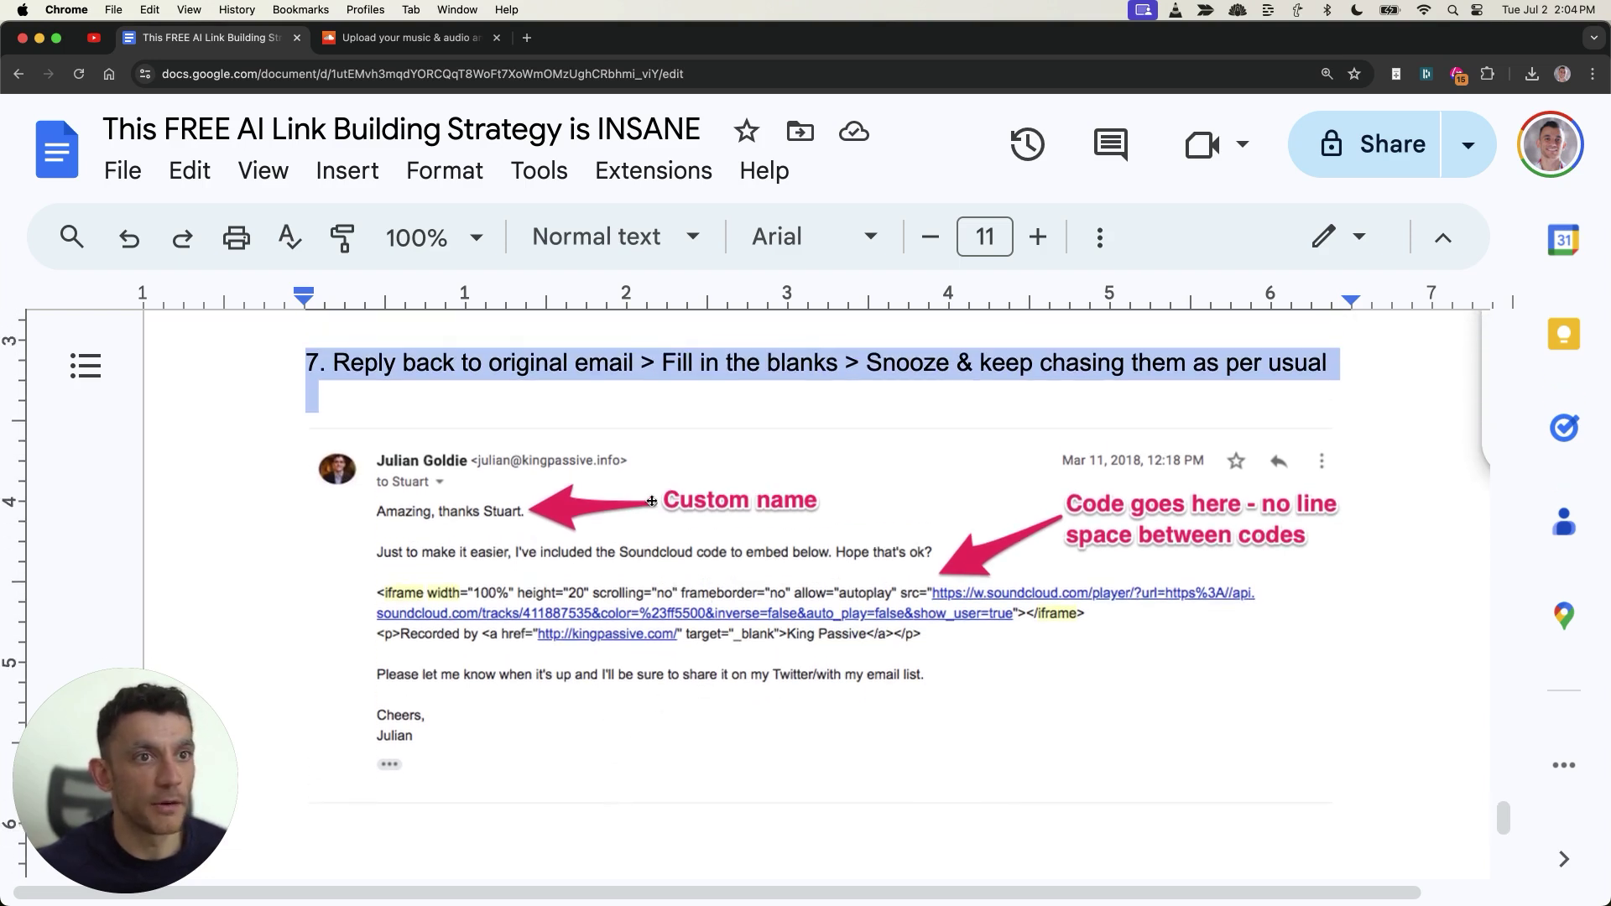
{"action": "left_click", "coordinate": [439, 412]}
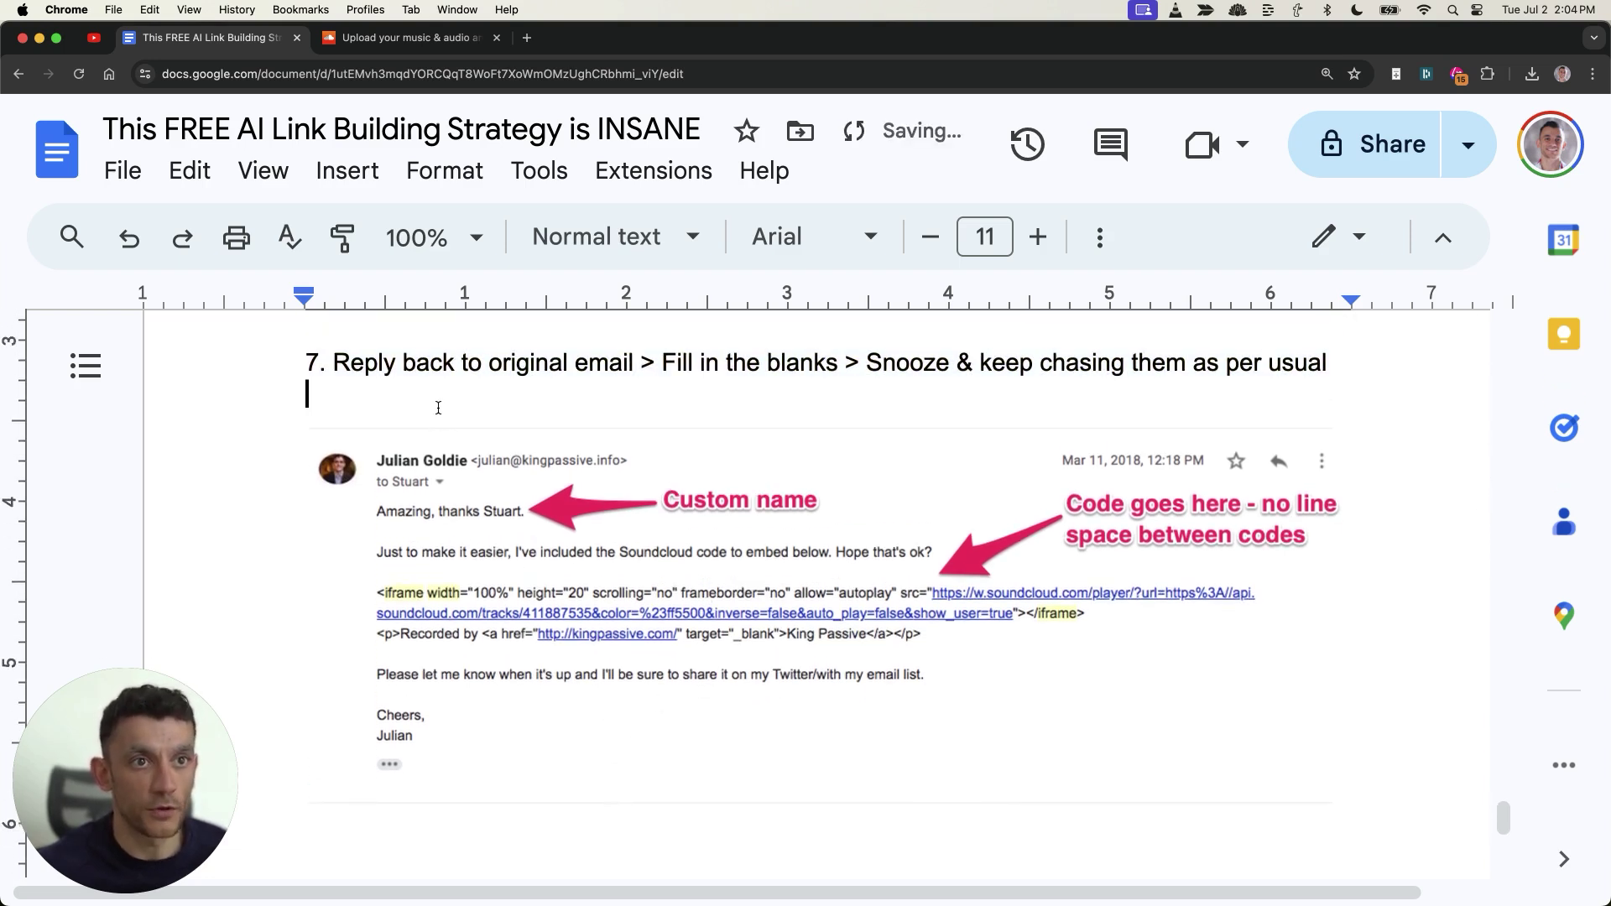
{"action": "key", "text": "BackSpace"}
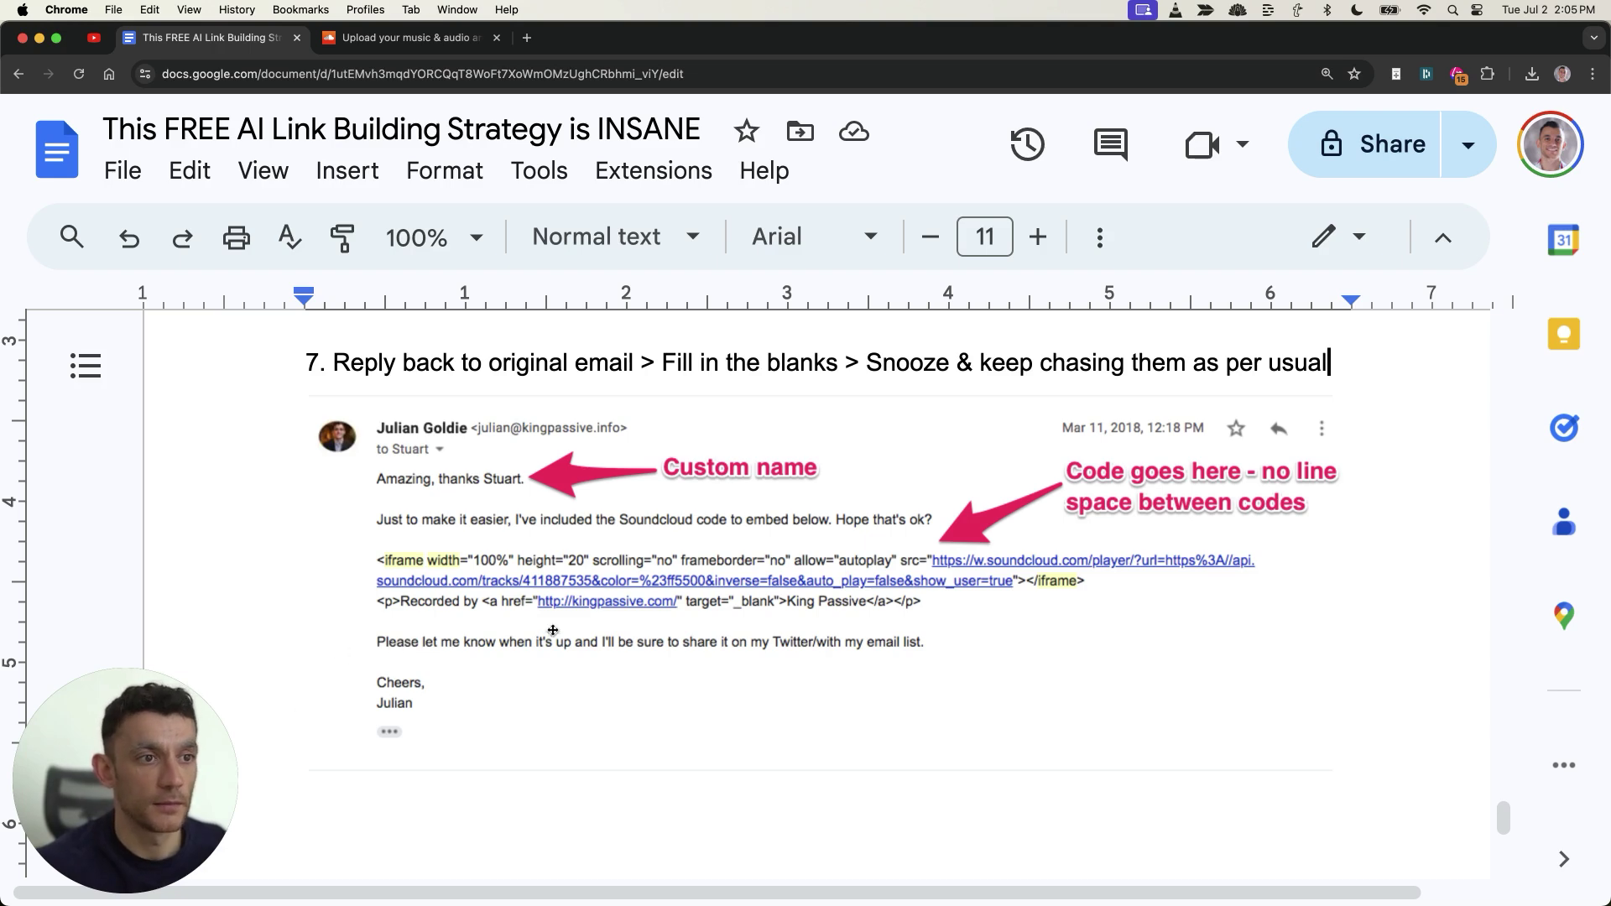
{"action": "scroll", "coordinate": [432, 537], "scroll_direction": "up", "scroll_amount": 10}
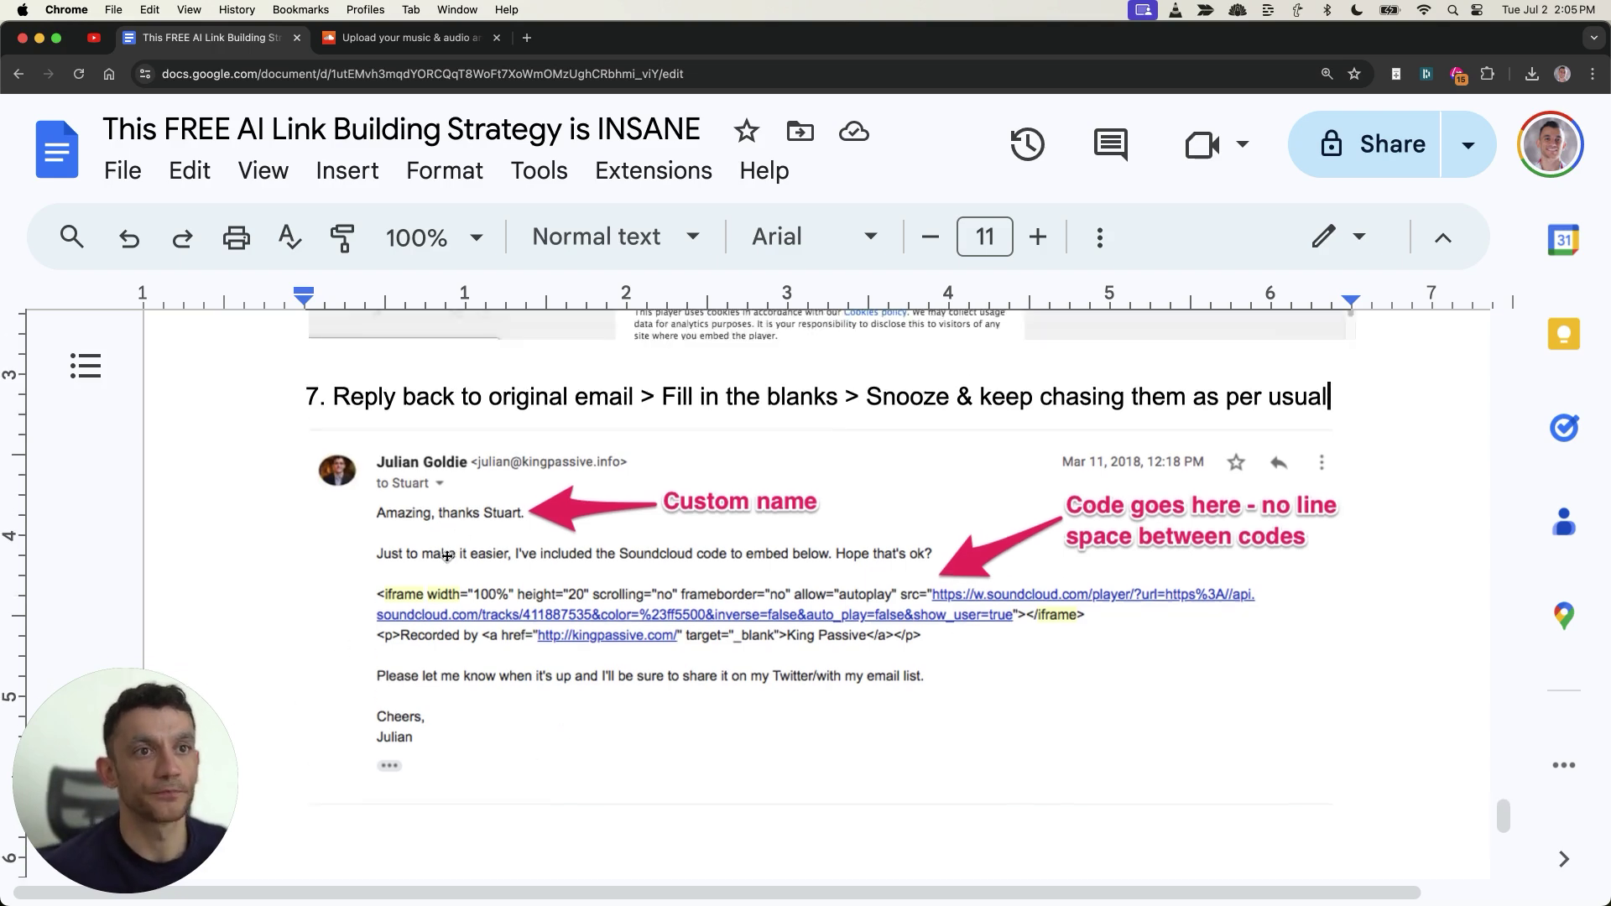
{"action": "scroll", "coordinate": [432, 541], "scroll_direction": "up", "scroll_amount": 10}
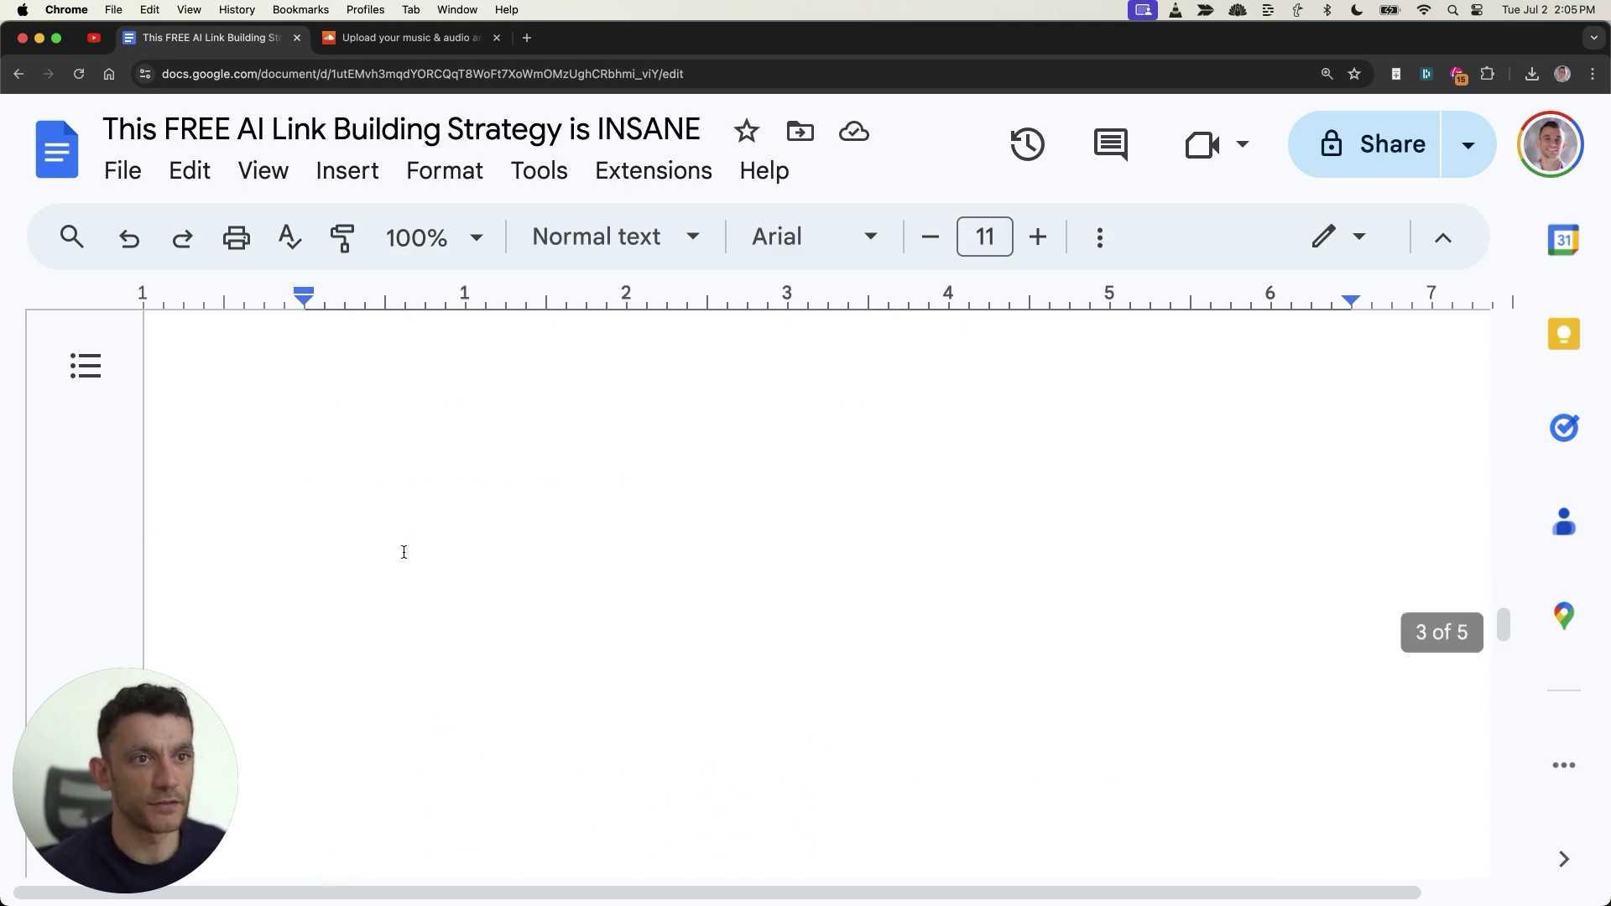
{"action": "left_click_drag", "start_coordinate": [394, 560], "coordinate": [314, 524]}
{"action": "scroll", "coordinate": [314, 524], "scroll_direction": "up", "scroll_amount": 5}
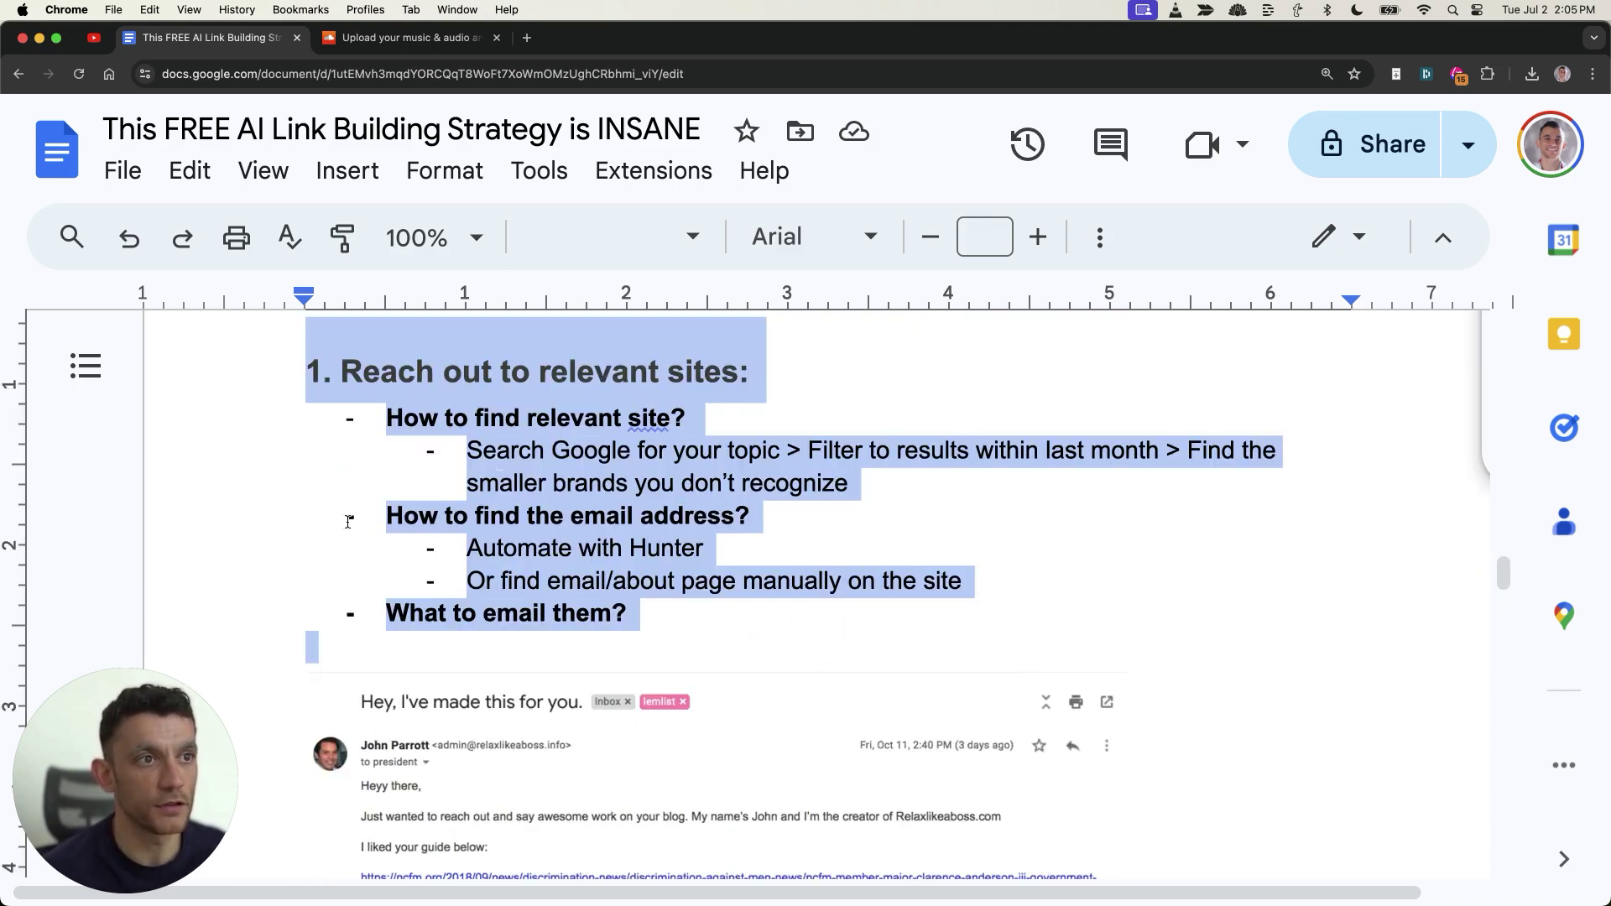
{"action": "scroll", "coordinate": [638, 545], "scroll_direction": "down", "scroll_amount": 8}
{"action": "scroll", "coordinate": [638, 545], "scroll_direction": "down", "scroll_amount": 10}
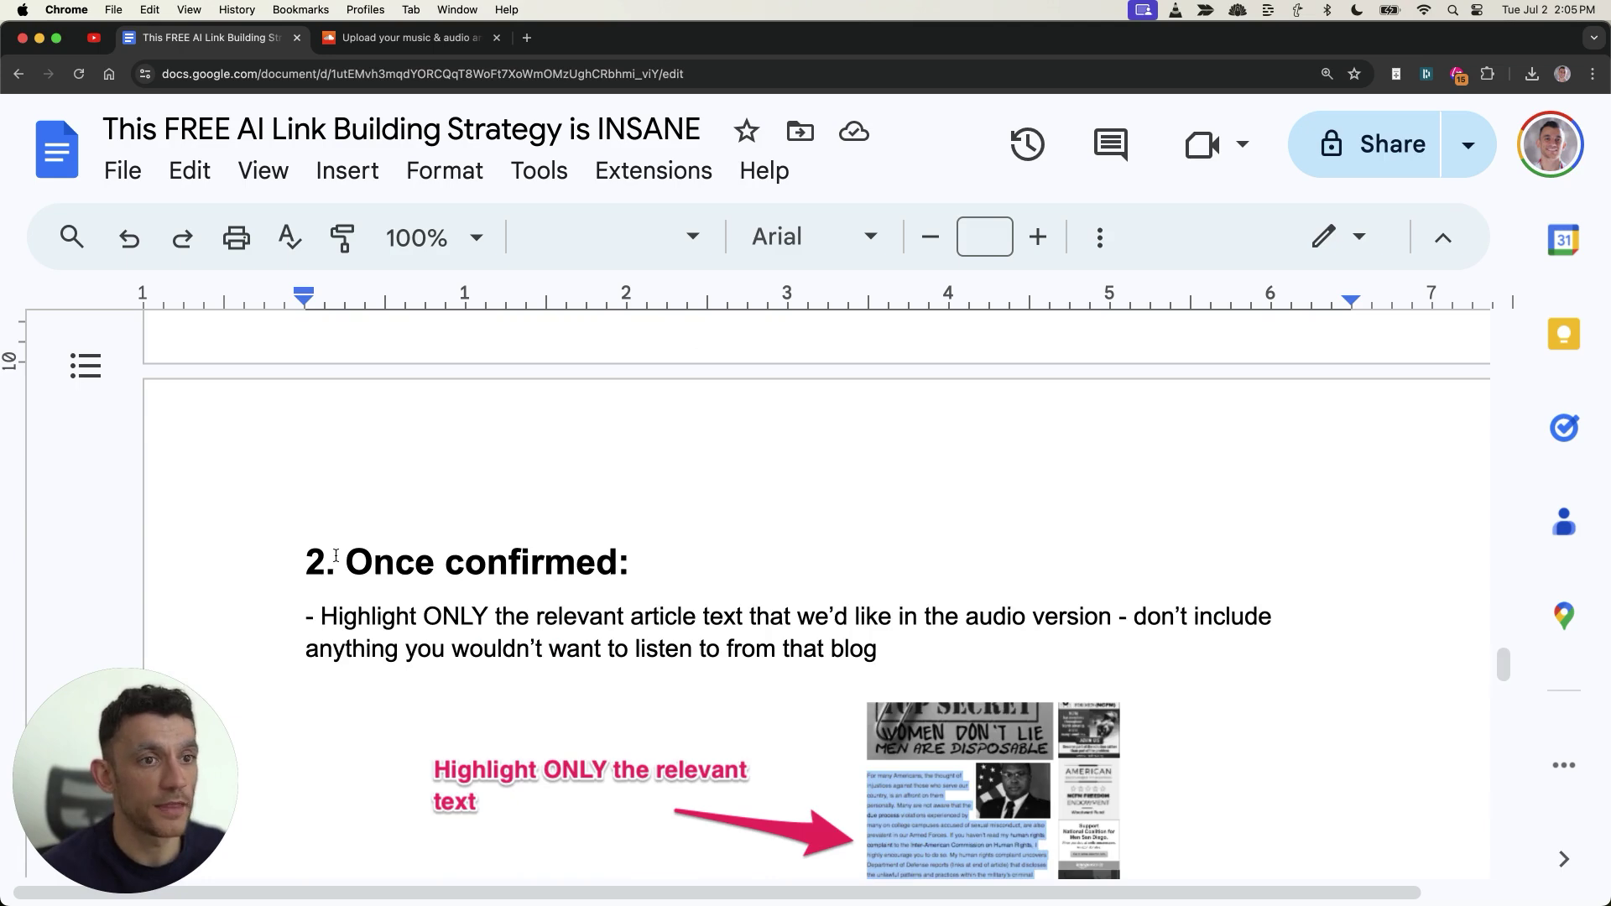
{"action": "left_click", "coordinate": [306, 560]}
{"action": "scroll", "coordinate": [377, 568], "scroll_direction": "down", "scroll_amount": 12}
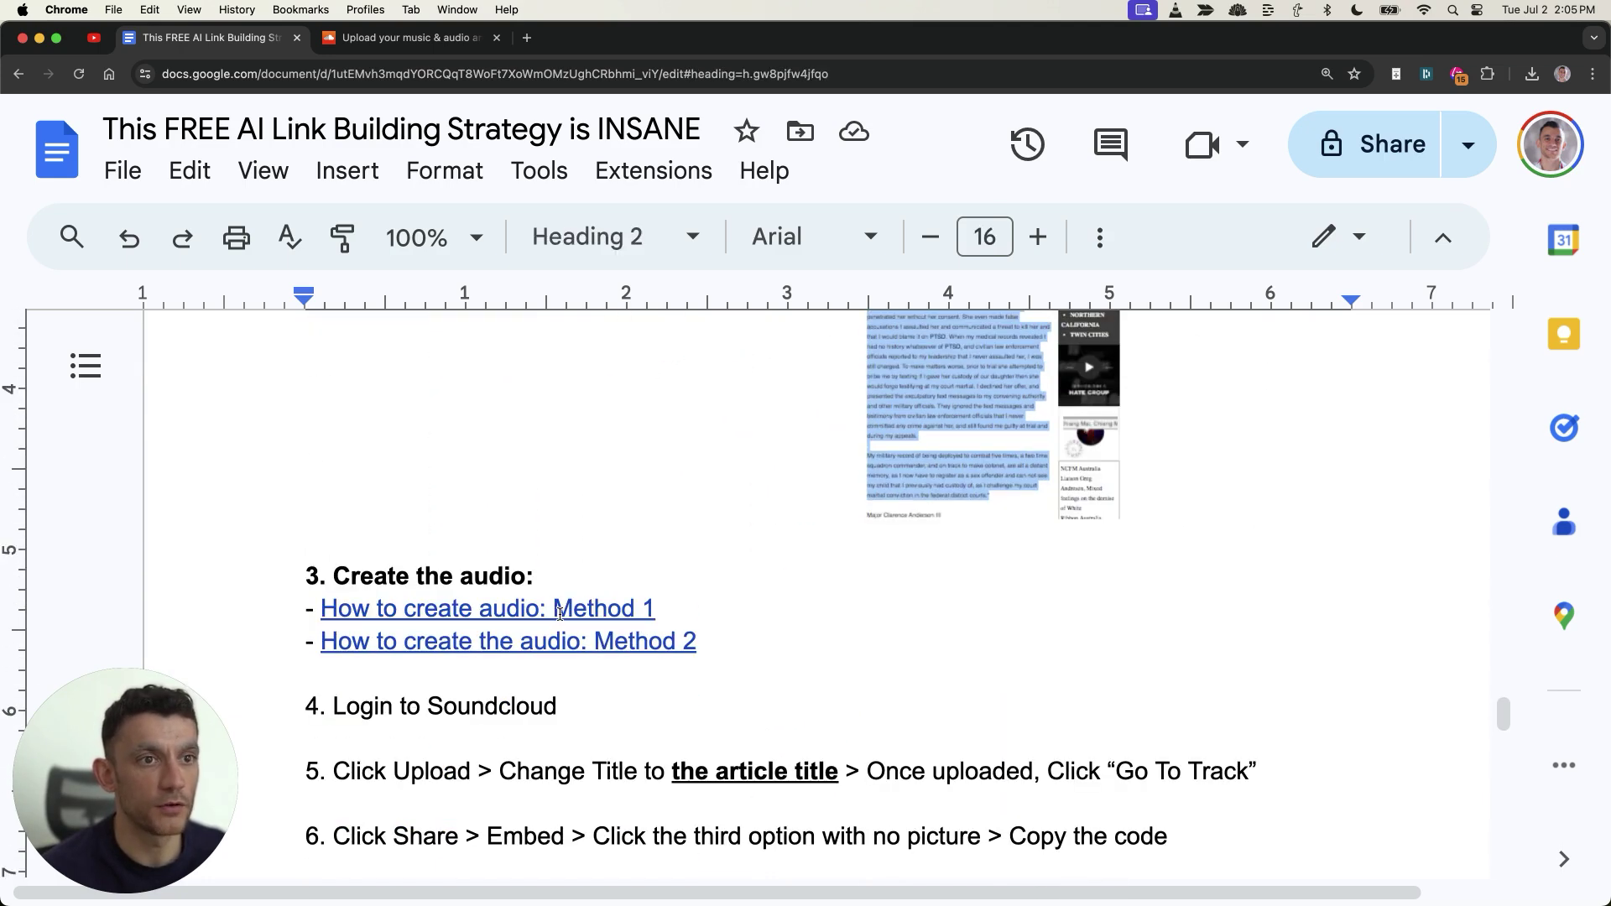
{"action": "left_click_drag", "start_coordinate": [275, 573], "coordinate": [834, 657]}
{"action": "scroll", "coordinate": [252, 546], "scroll_direction": "down", "scroll_amount": 3}
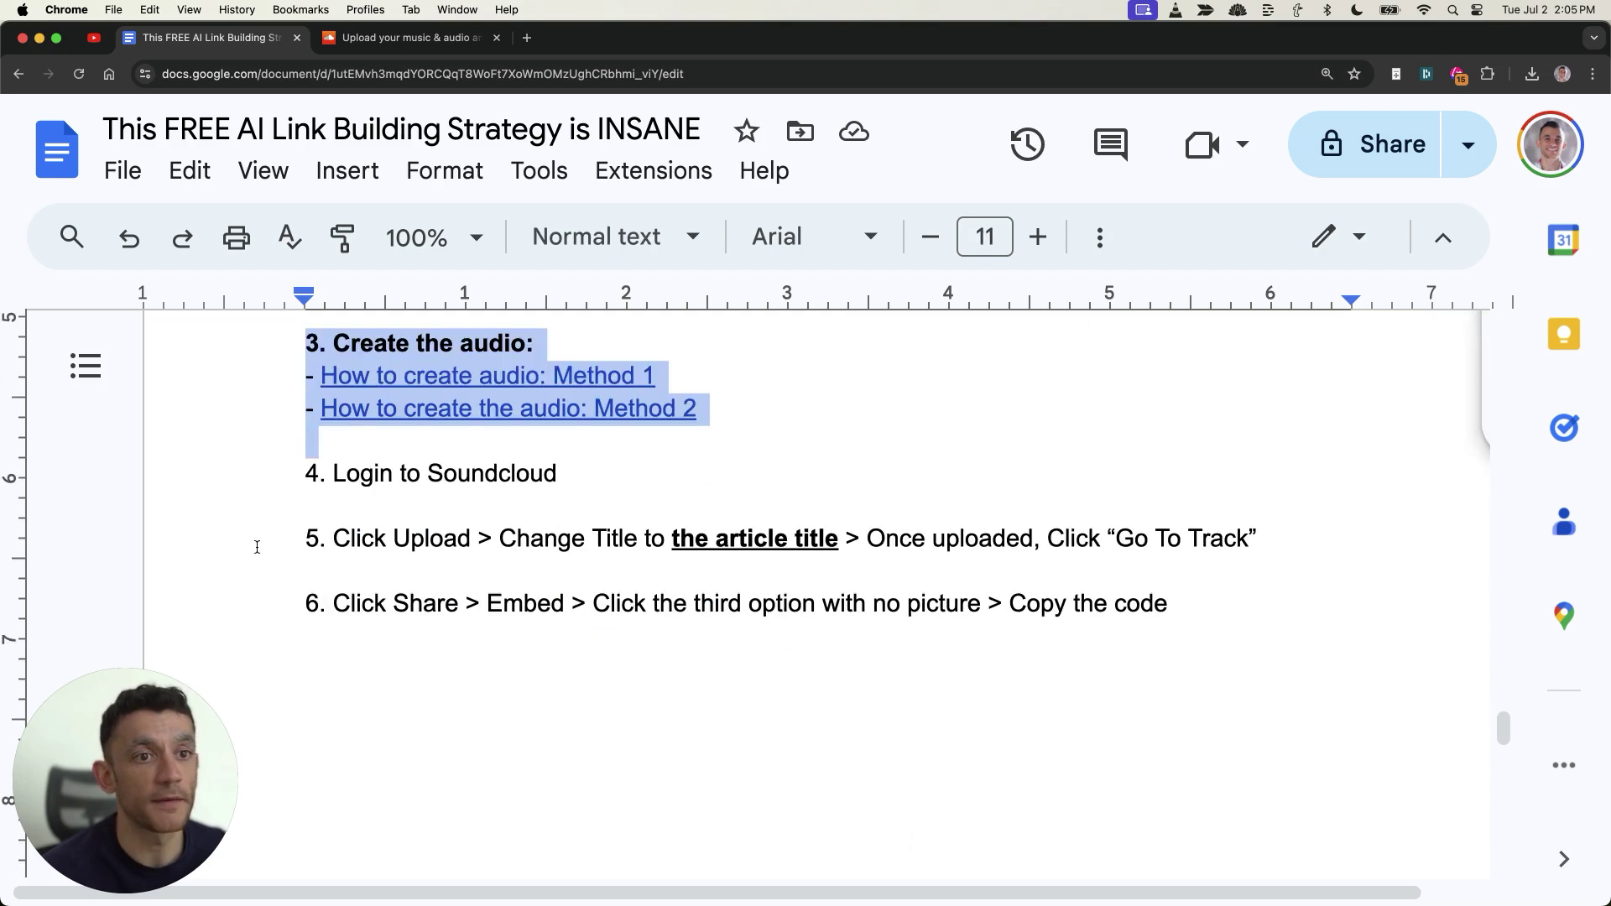
{"action": "left_click", "coordinate": [263, 501]}
{"action": "scroll", "coordinate": [809, 620], "scroll_direction": "down", "scroll_amount": 15}
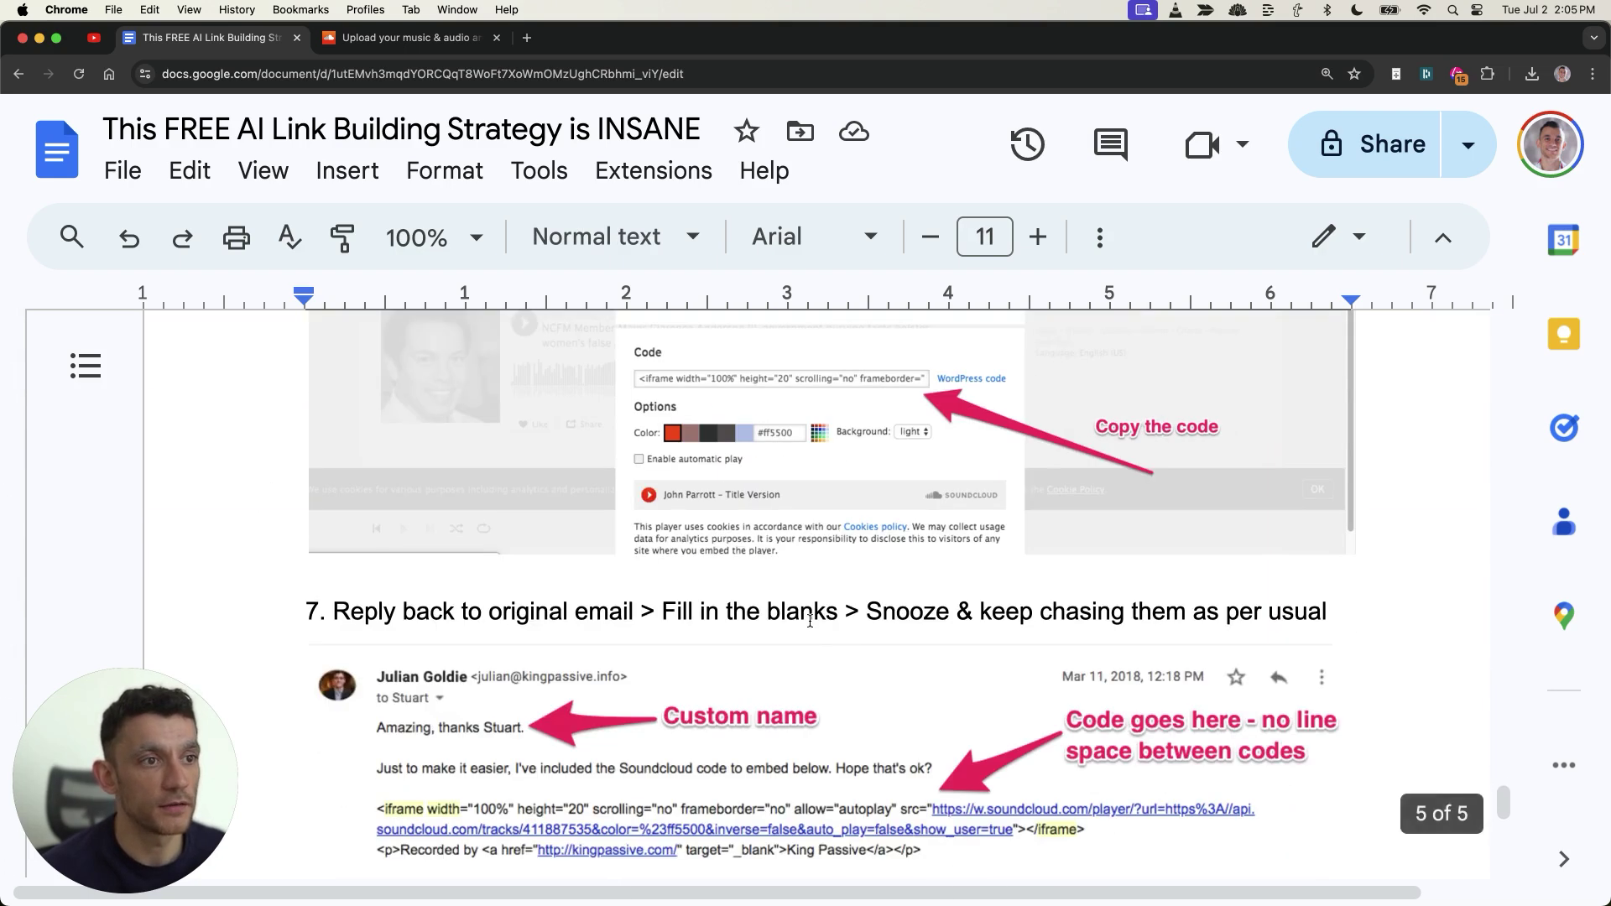
{"action": "scroll", "coordinate": [809, 620], "scroll_direction": "down", "scroll_amount": 4}
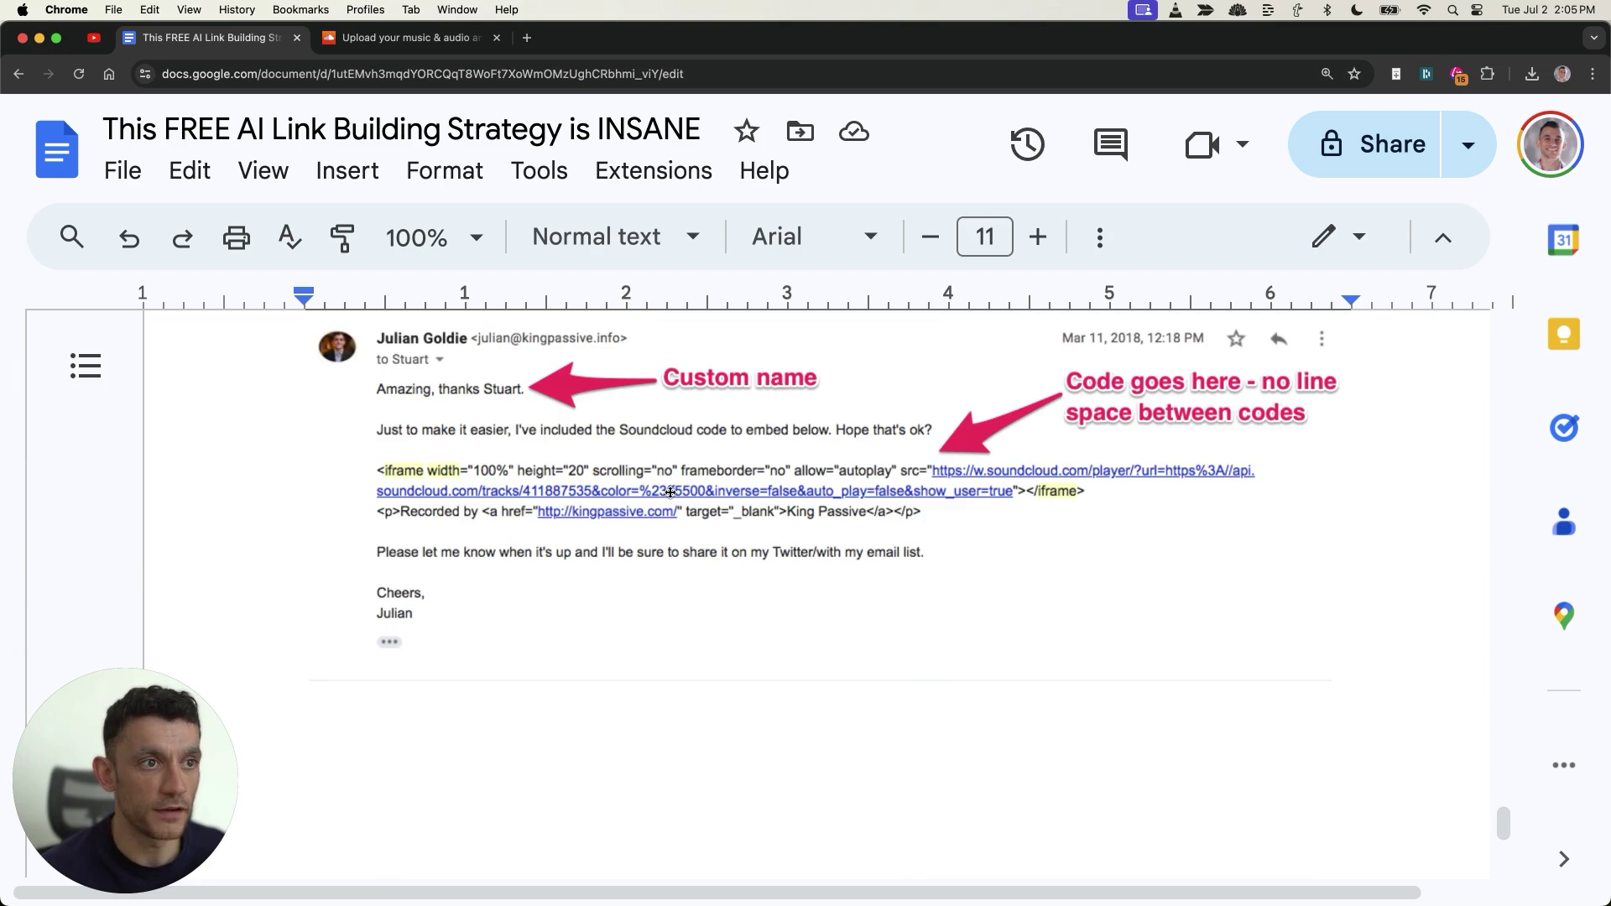
{"action": "scroll", "coordinate": [934, 464], "scroll_direction": "up", "scroll_amount": 4}
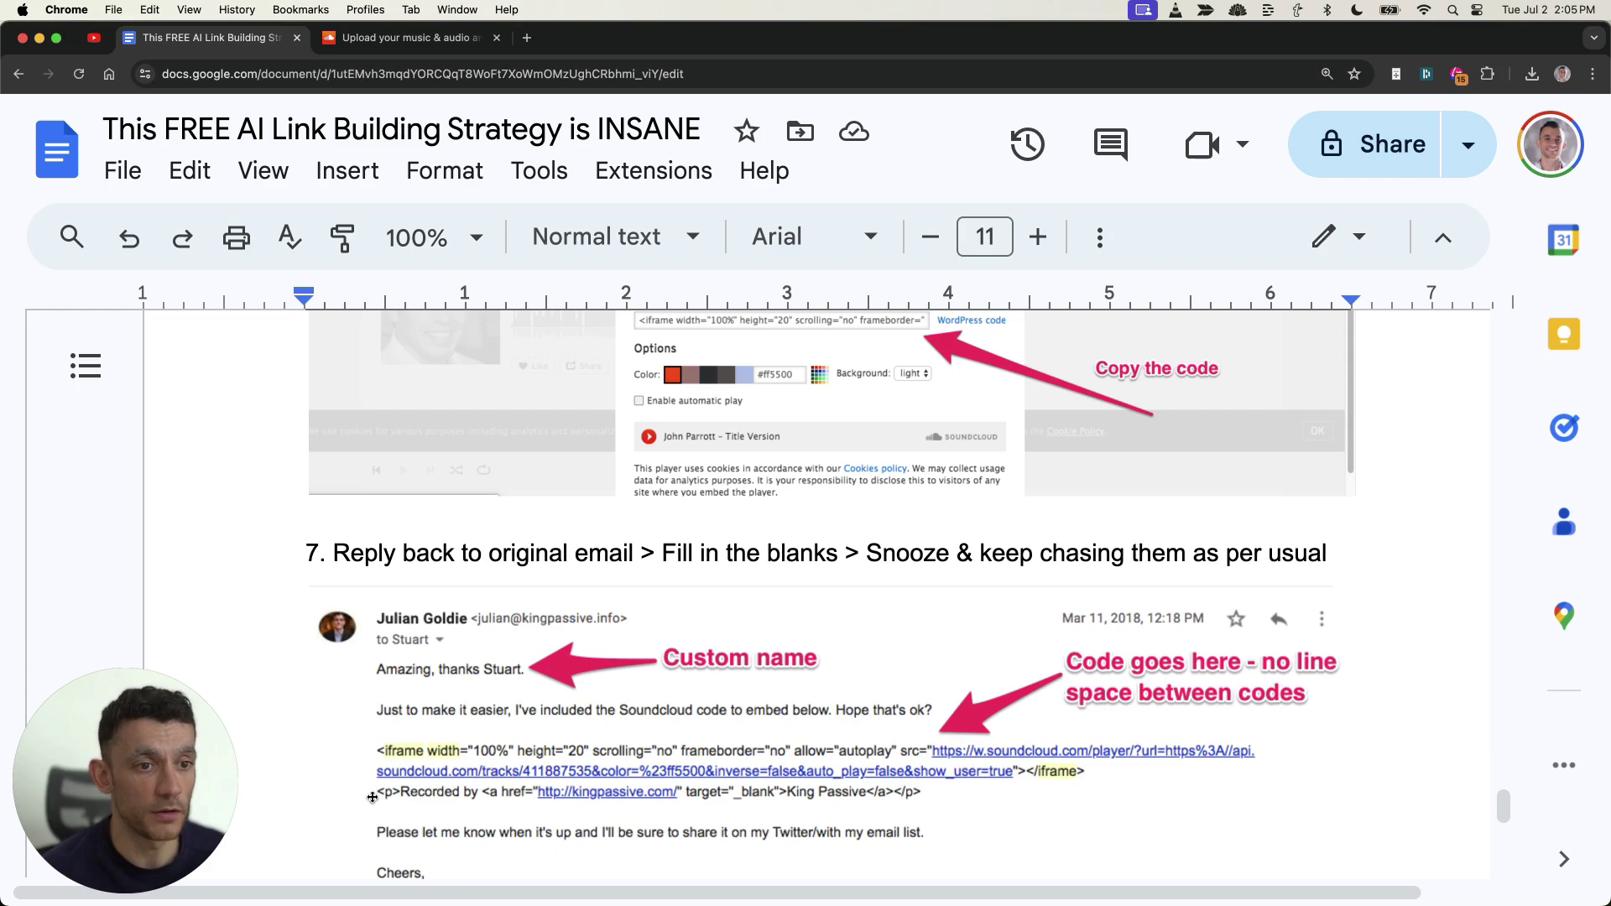
{"action": "scroll", "coordinate": [1106, 695], "scroll_direction": "down", "scroll_amount": 3}
{"action": "scroll", "coordinate": [1108, 671], "scroll_direction": "up", "scroll_amount": 10}
{"action": "scroll", "coordinate": [1111, 624], "scroll_direction": "down", "scroll_amount": 6}
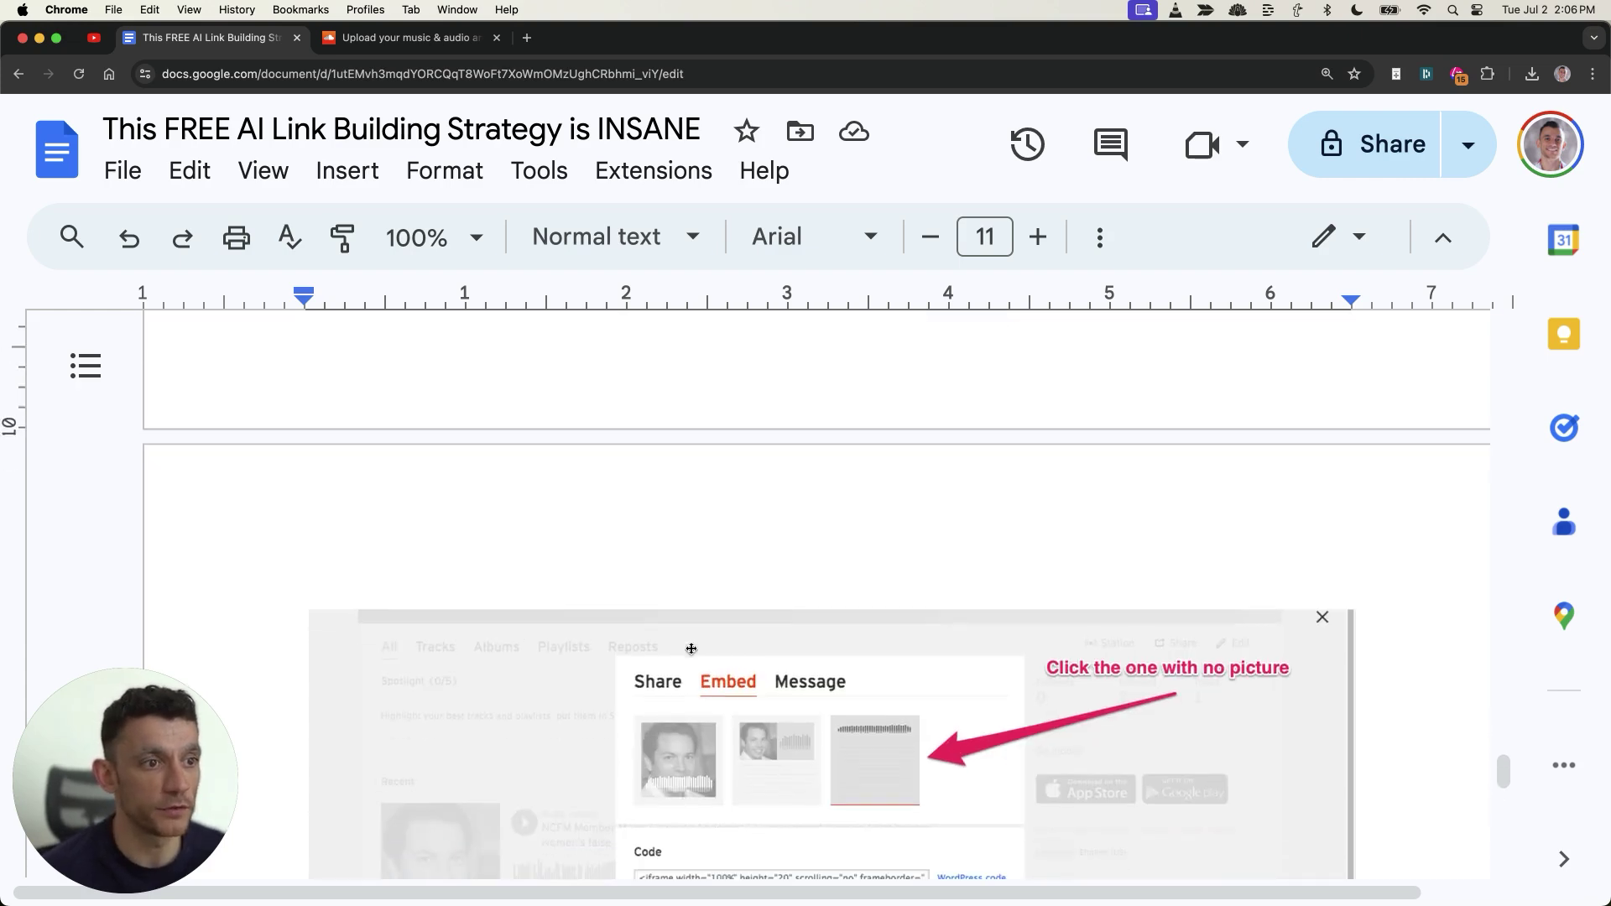
{"action": "scroll", "coordinate": [963, 607], "scroll_direction": "up", "scroll_amount": 5}
{"action": "scroll", "coordinate": [938, 538], "scroll_direction": "down", "scroll_amount": 8}
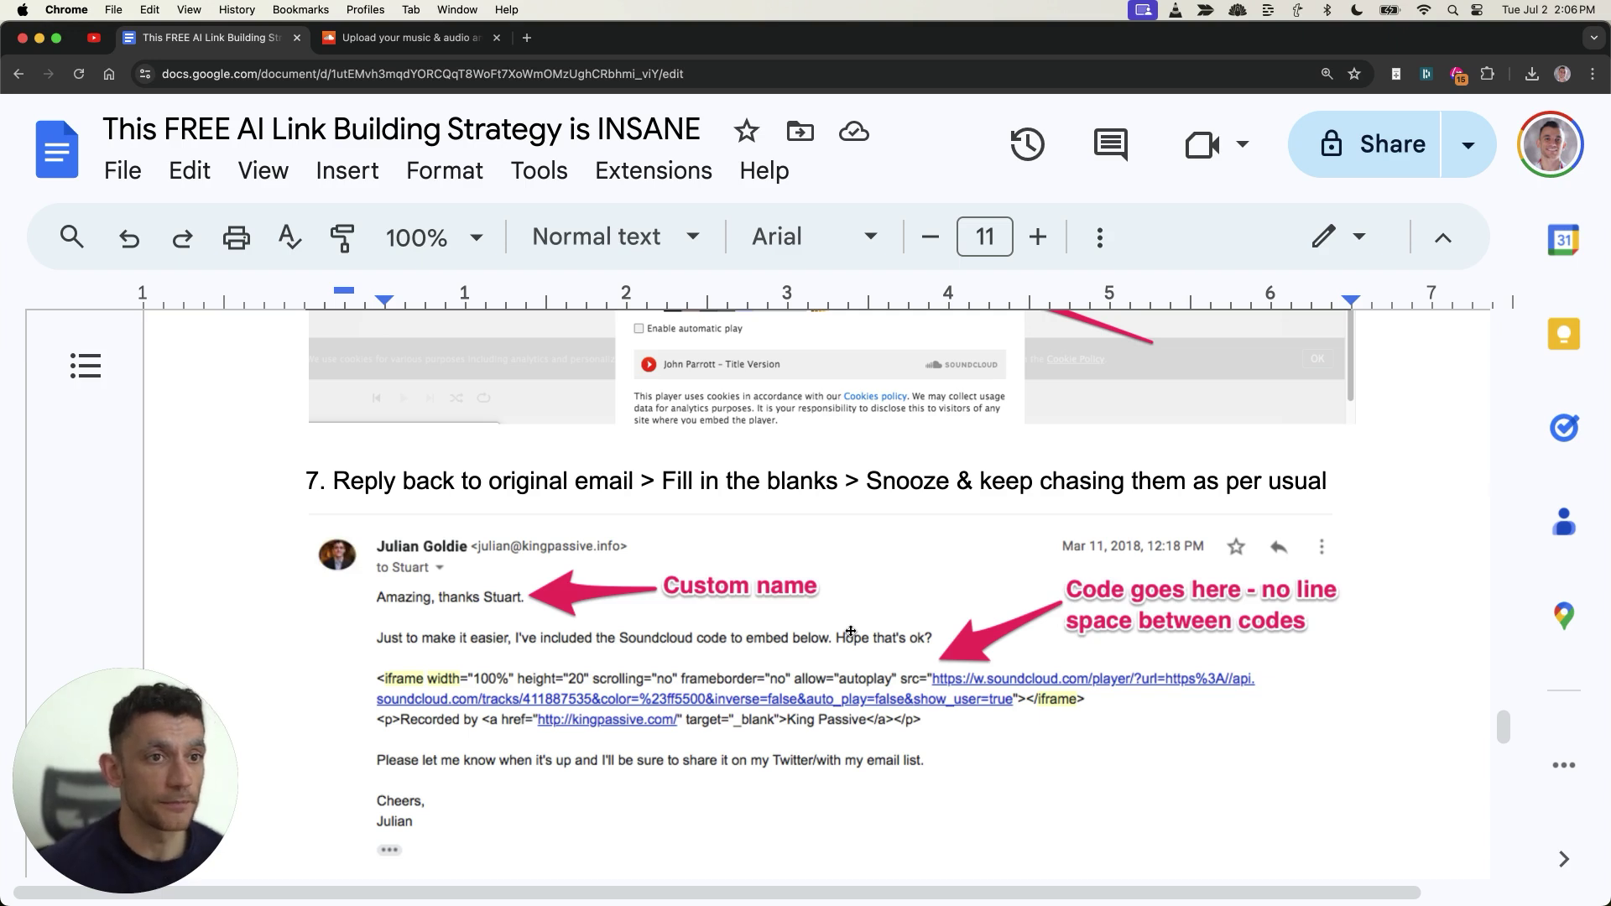
{"action": "scroll", "coordinate": [851, 631], "scroll_direction": "down", "scroll_amount": 15}
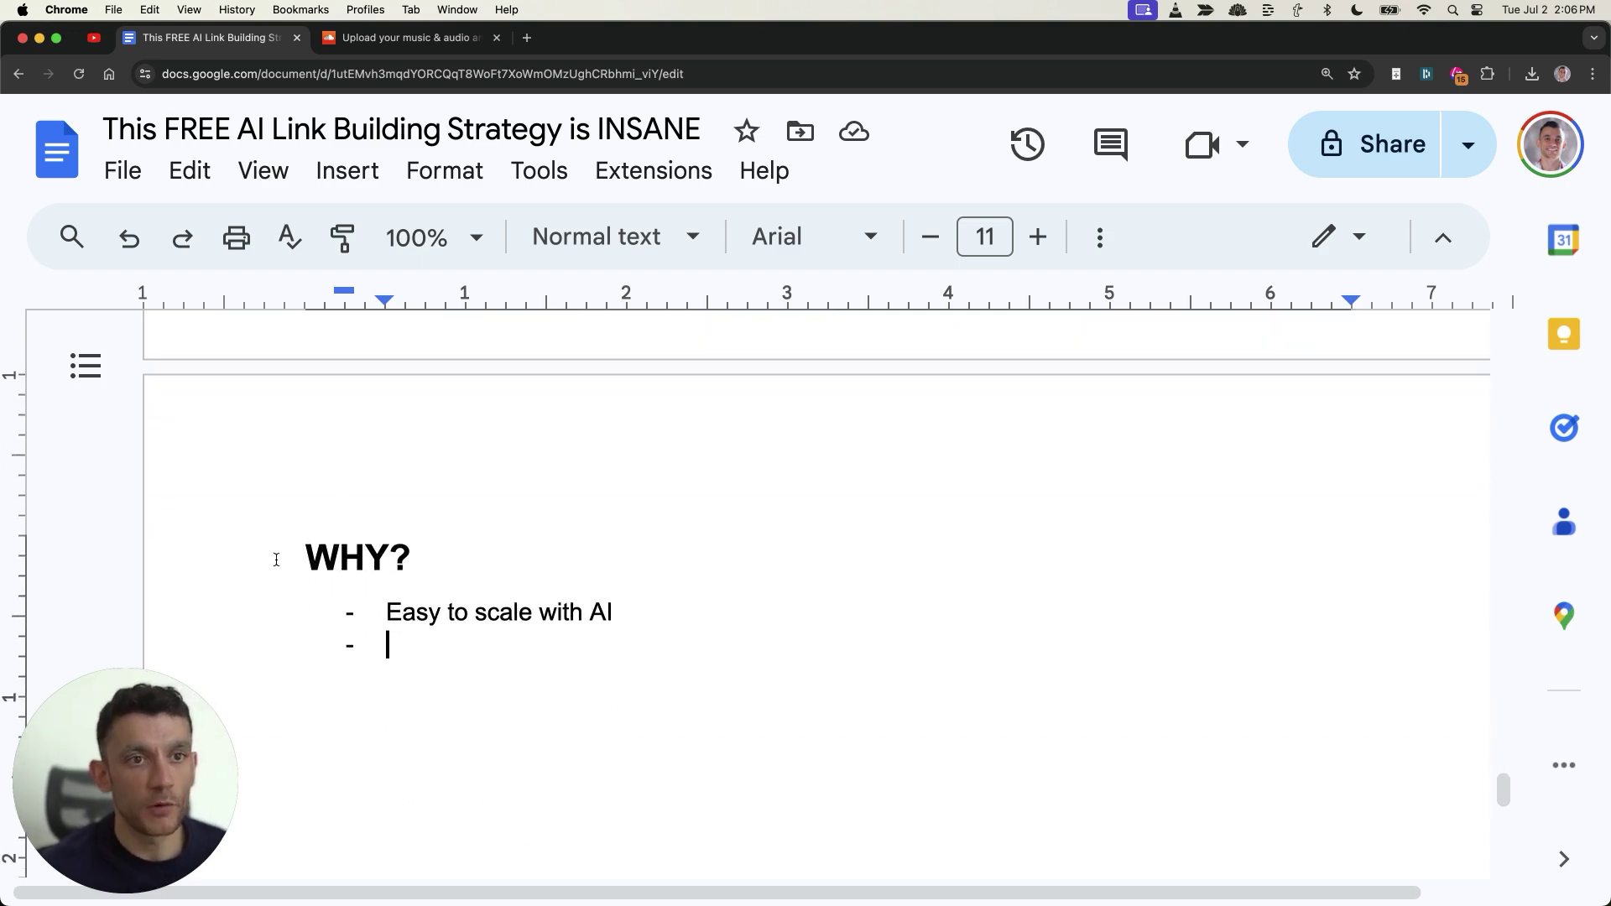
Step: Highlight the WHY? list, then the Generative Voice AI heading on the ElevenLabs page
{"action": "left_click_drag", "start_coordinate": [276, 559], "coordinate": [683, 612]}
{"action": "left_click", "coordinate": [690, 608]}
{"action": "scroll", "coordinate": [621, 515], "scroll_direction": "down", "scroll_amount": 1}
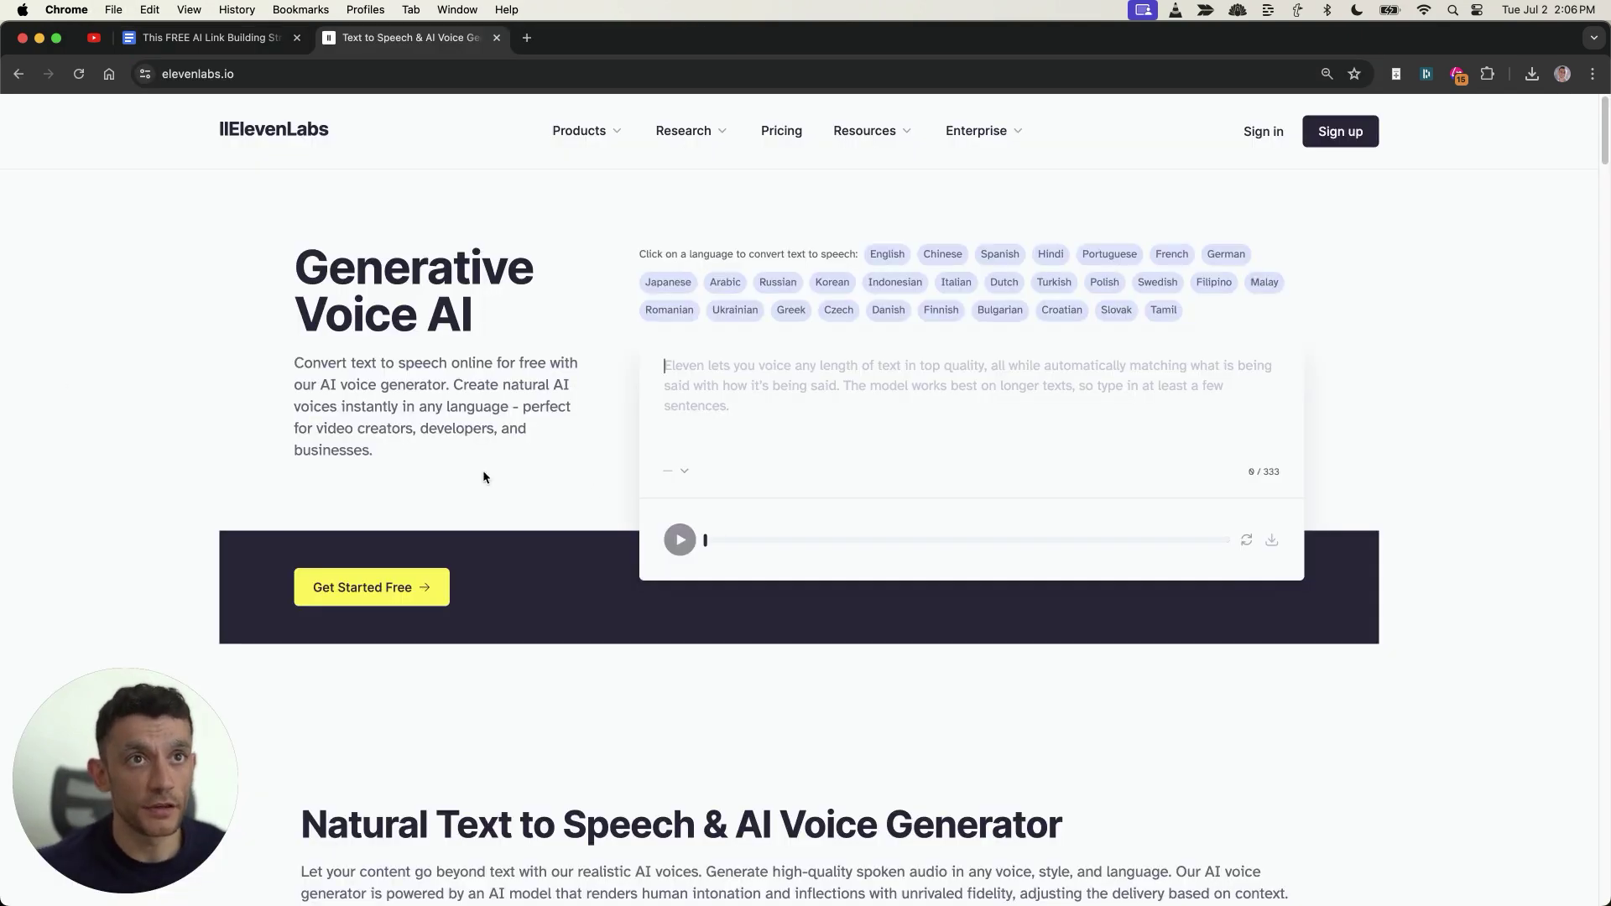
{"action": "left_click_drag", "start_coordinate": [297, 270], "coordinate": [520, 338]}
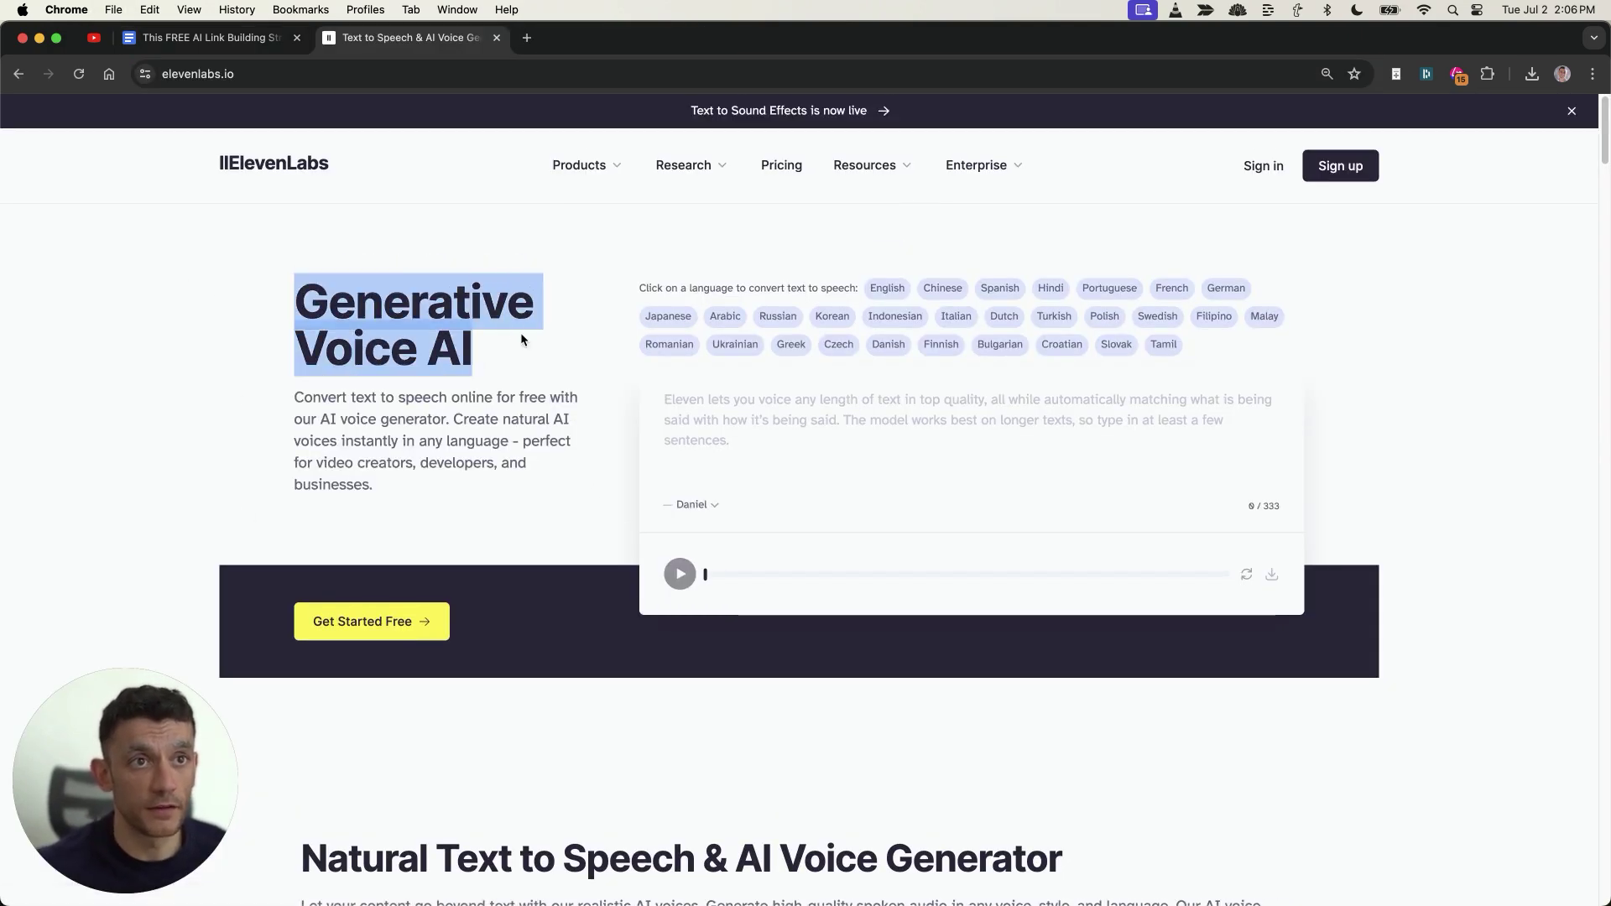
{"action": "scroll", "coordinate": [520, 353], "scroll_direction": "down", "scroll_amount": 6}
{"action": "scroll", "coordinate": [475, 444], "scroll_direction": "up", "scroll_amount": 6}
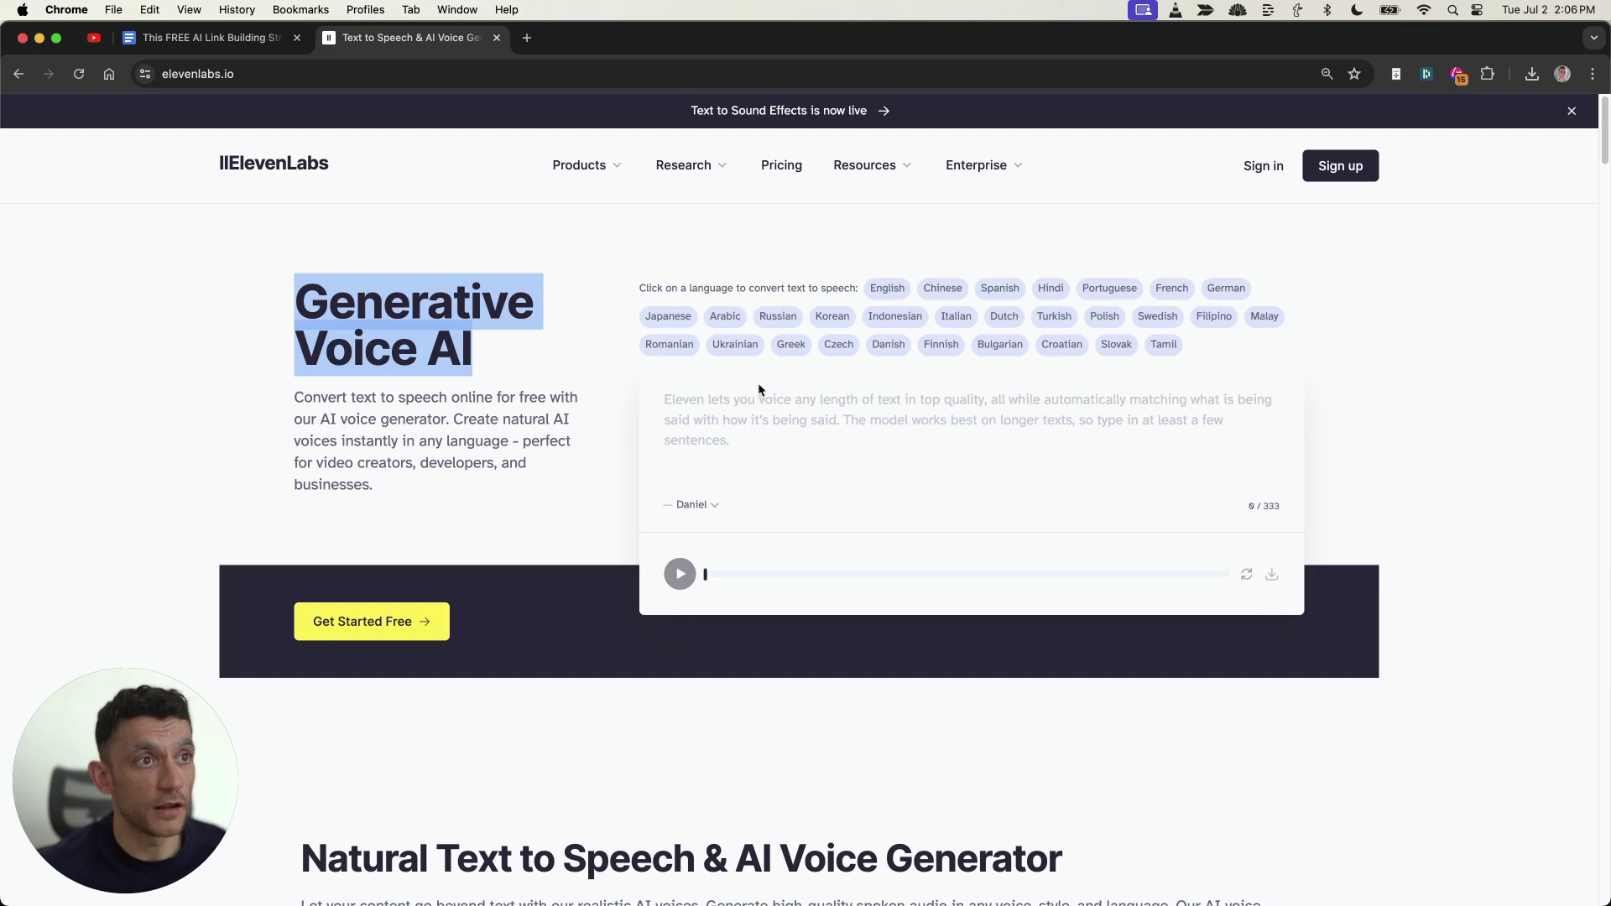
Step: Back in the outline, add 'FREE' as a new bullet in the WHY? list
{"action": "key", "text": "ctrl+shift+Tab"}
{"action": "key", "text": "Return"}
{"action": "type", "text": "FREE"}
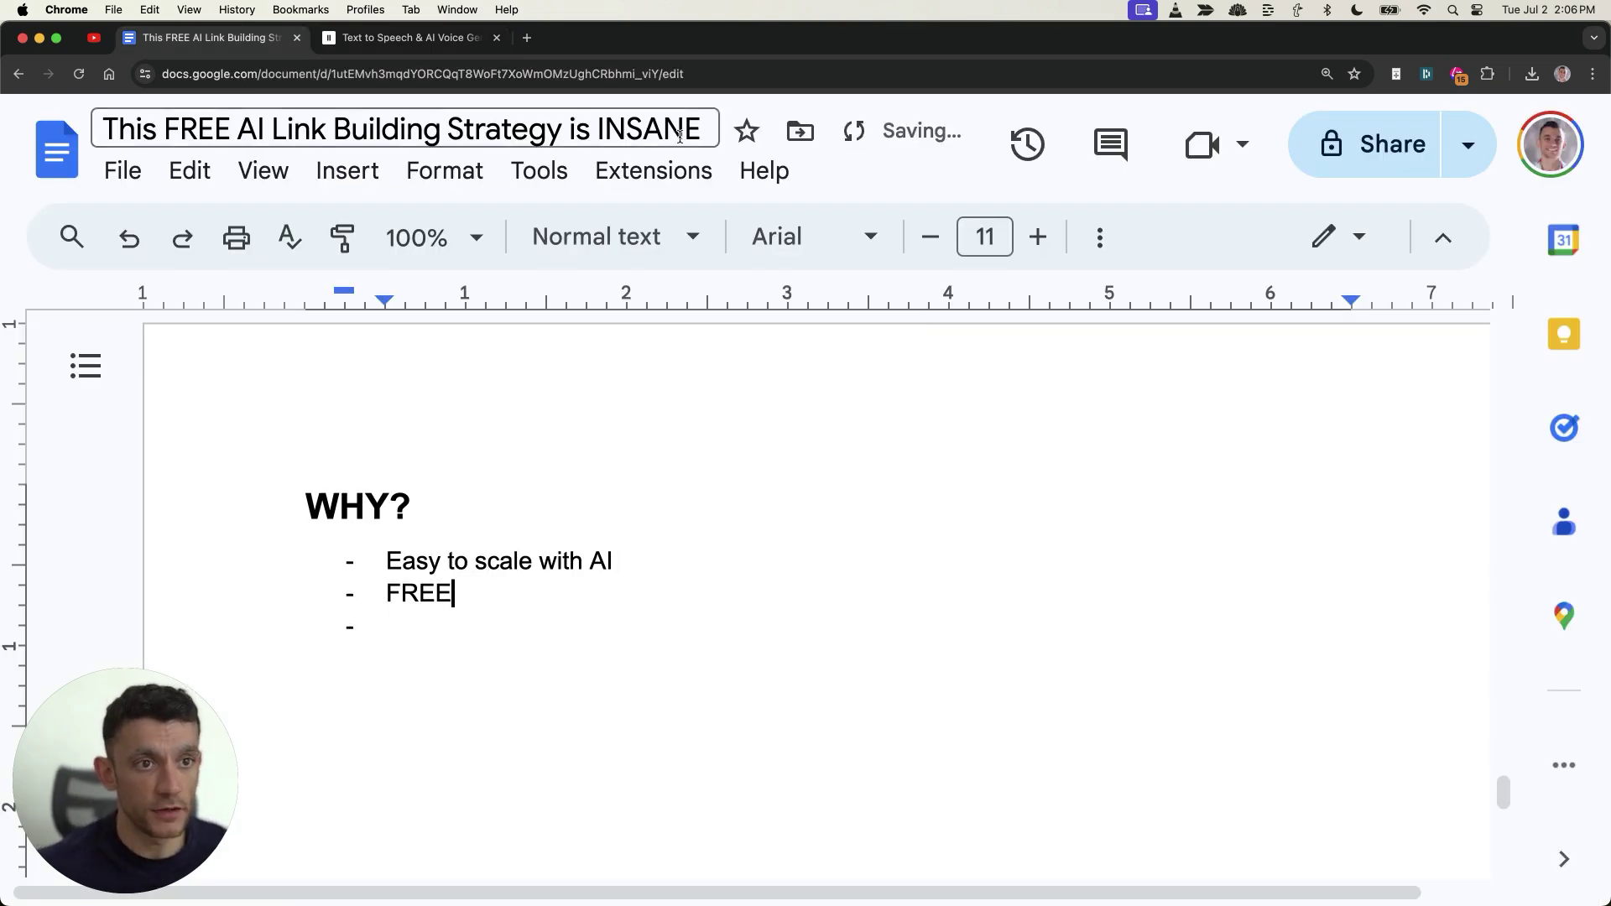
{"action": "scroll", "coordinate": [657, 764], "scroll_direction": "up", "scroll_amount": 10}
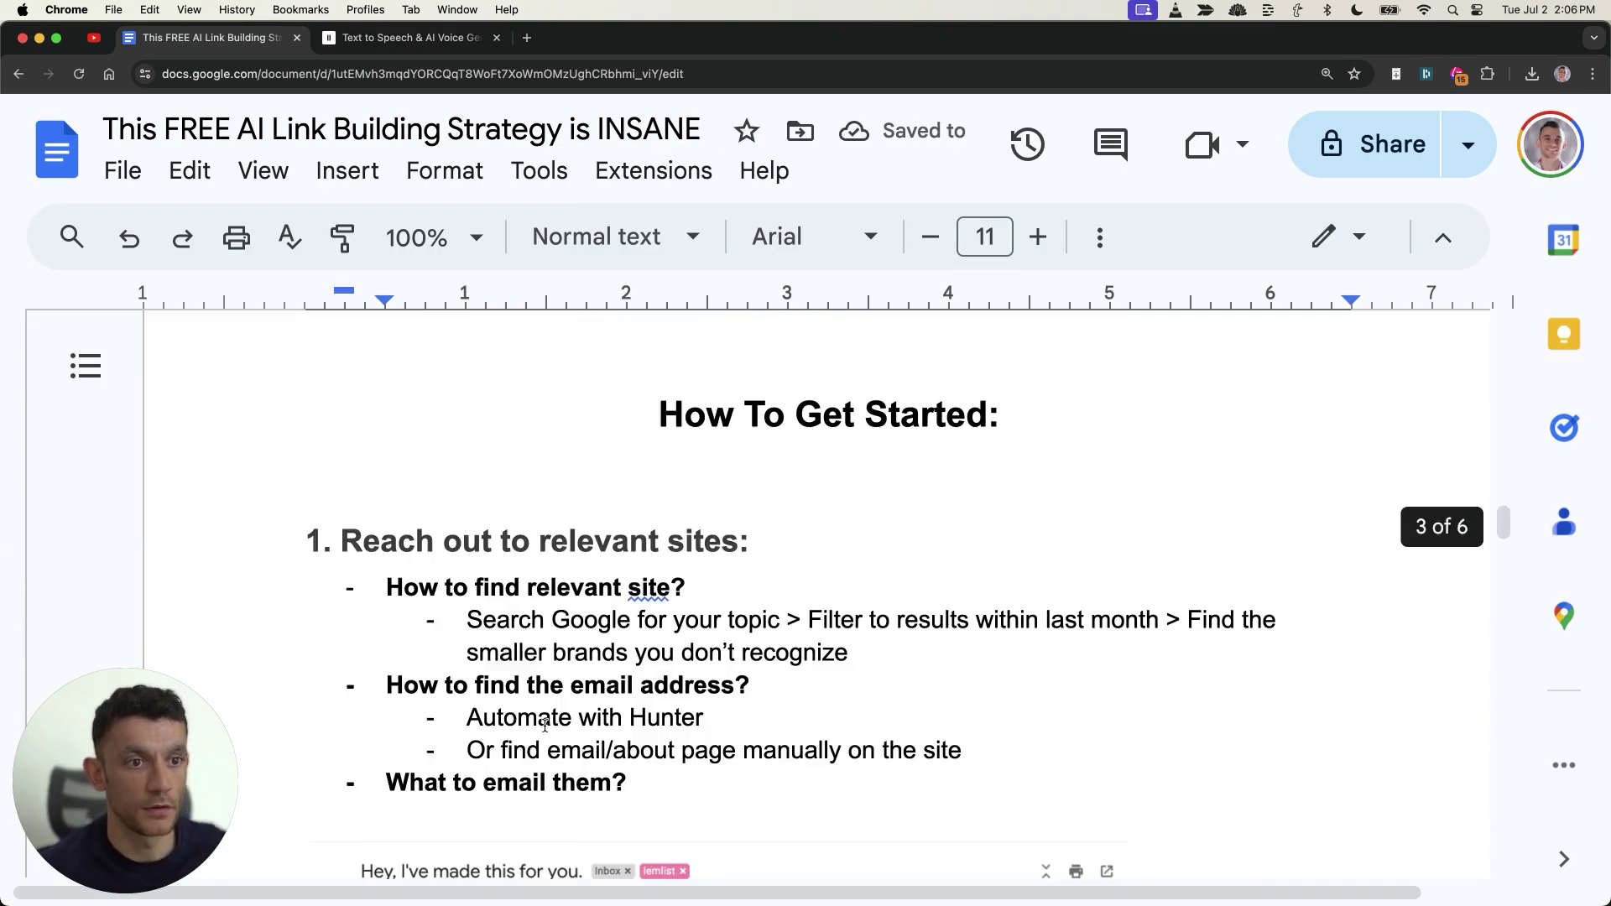
{"action": "scroll", "coordinate": [544, 725], "scroll_direction": "down", "scroll_amount": 15}
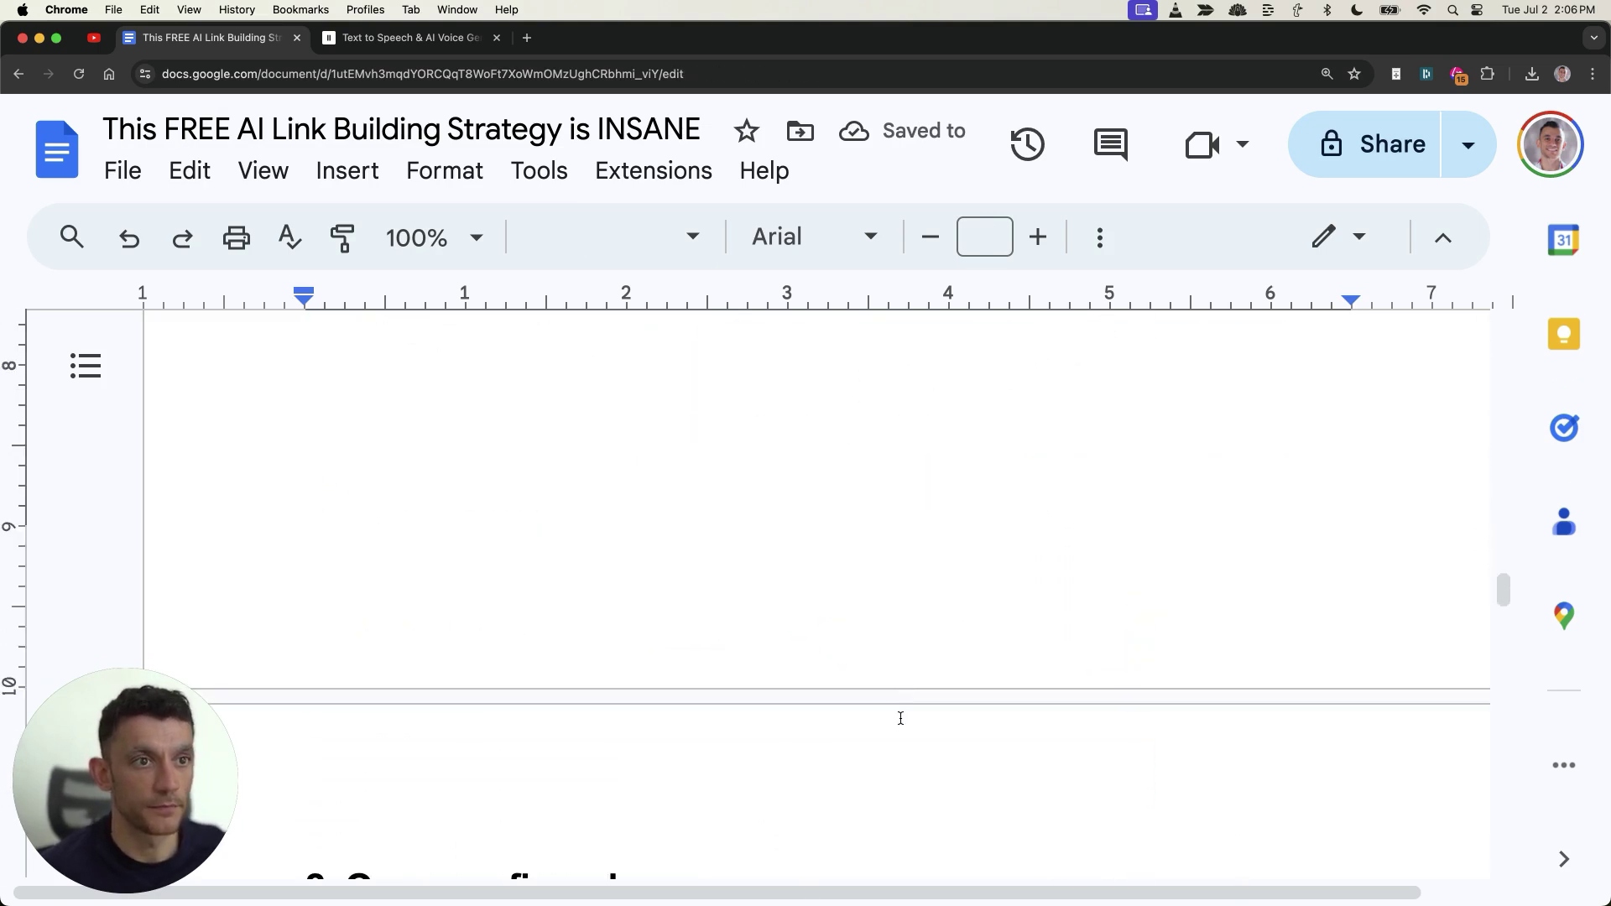
{"action": "scroll", "coordinate": [900, 718], "scroll_direction": "up", "scroll_amount": 6}
{"action": "left_click_drag", "start_coordinate": [251, 442], "coordinate": [798, 526]}
Step: Highlight the 'Gets you DR 50 backlinks' reason in the WHY? list
{"action": "scroll", "coordinate": [798, 525], "scroll_direction": "down", "scroll_amount": 4}
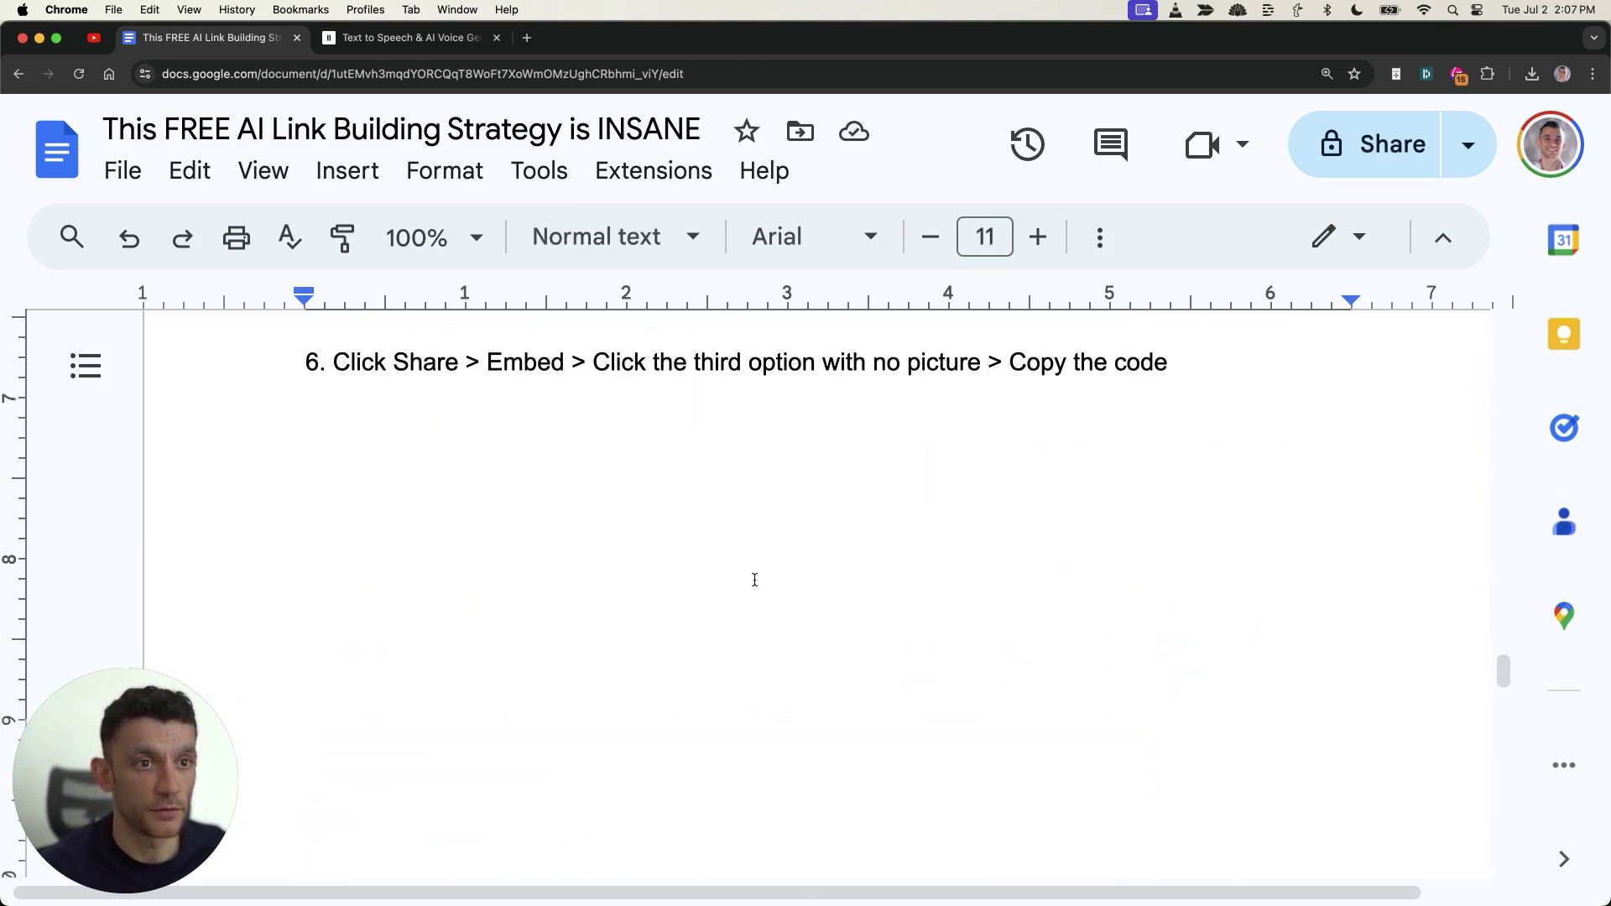
{"action": "scroll", "coordinate": [754, 580], "scroll_direction": "down", "scroll_amount": 8}
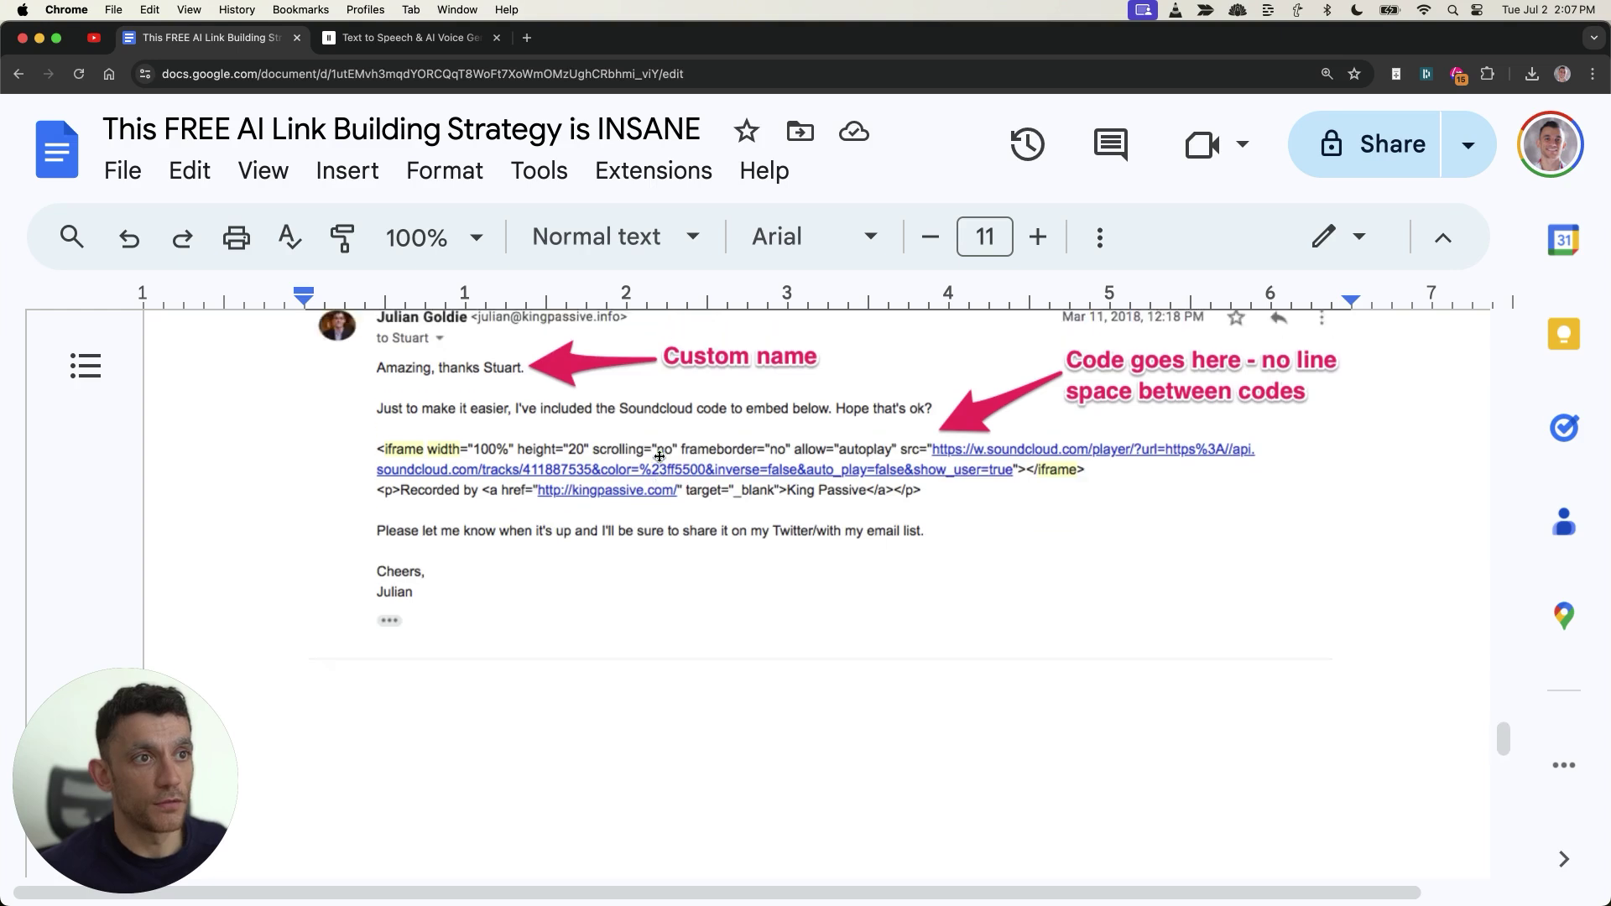
{"action": "scroll", "coordinate": [660, 455], "scroll_direction": "up", "scroll_amount": 1}
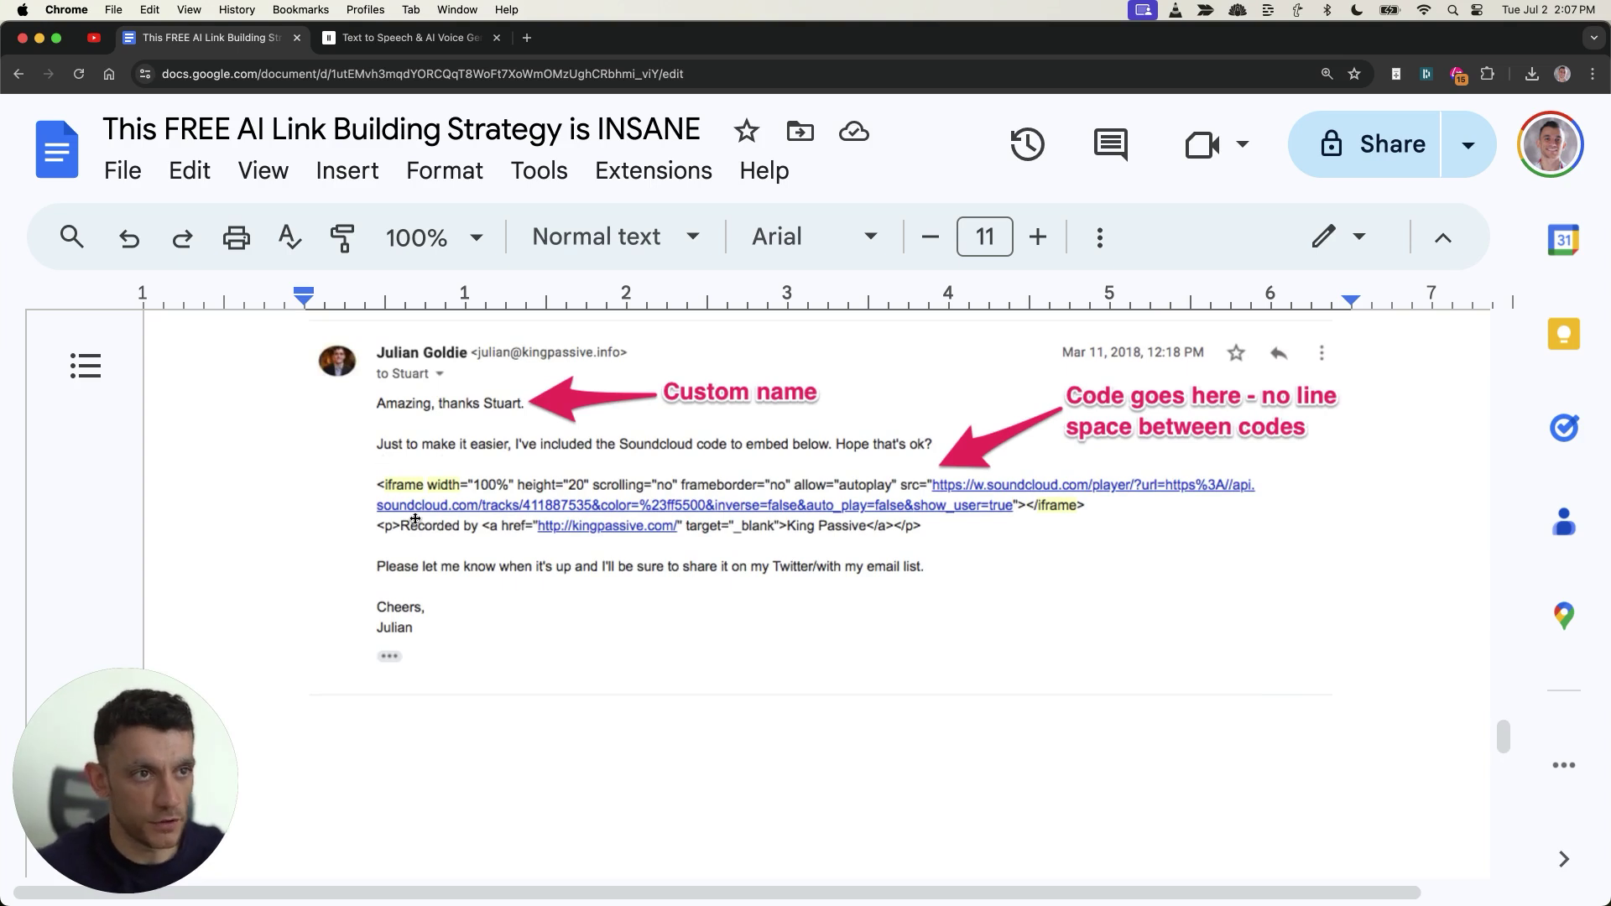
{"action": "scroll", "coordinate": [382, 458], "scroll_direction": "down", "scroll_amount": 1}
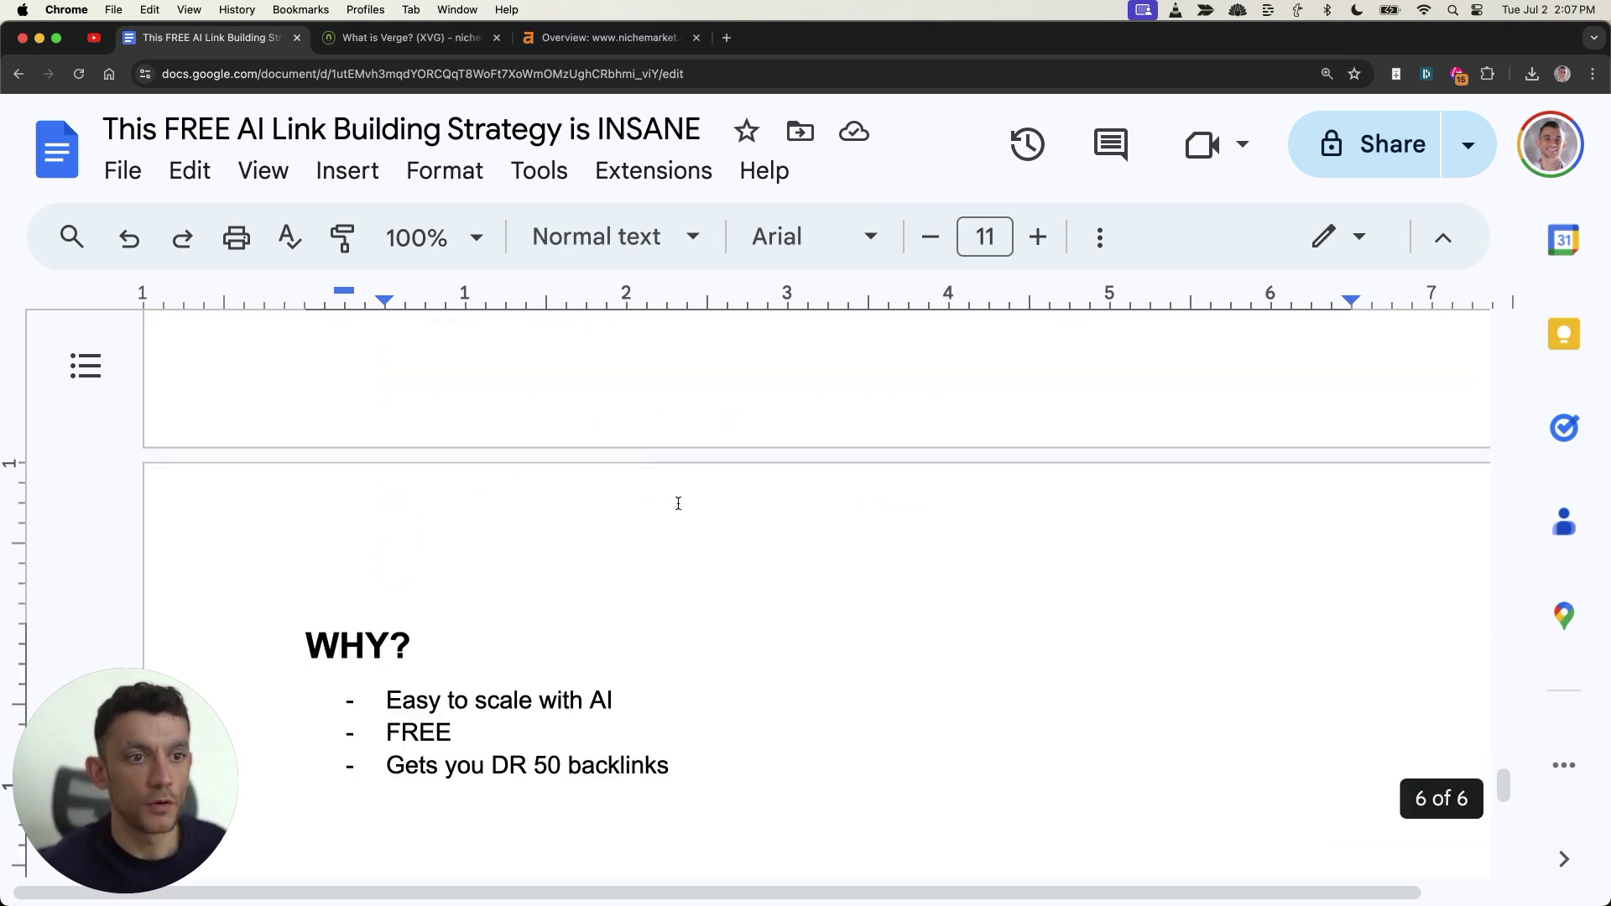
{"action": "left_click_drag", "start_coordinate": [722, 768], "coordinate": [337, 768]}
Step: Check the nichemarket article's DR 51 rating in Ahrefs and return to the outline
{"action": "left_click", "coordinate": [615, 74]}
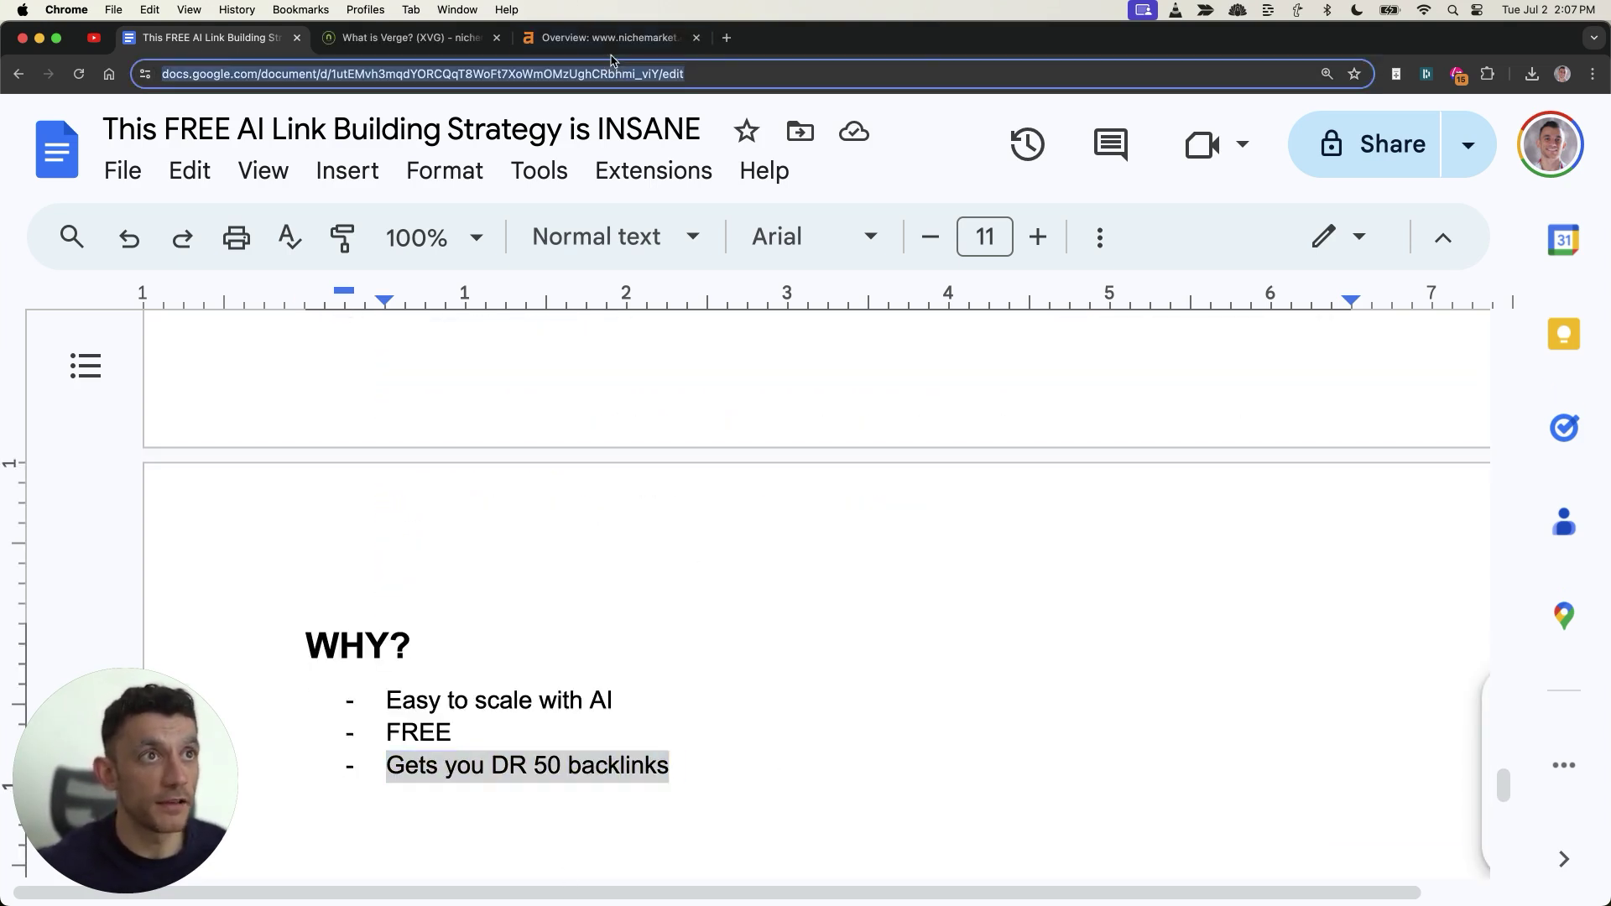
{"action": "left_click", "coordinate": [609, 36]}
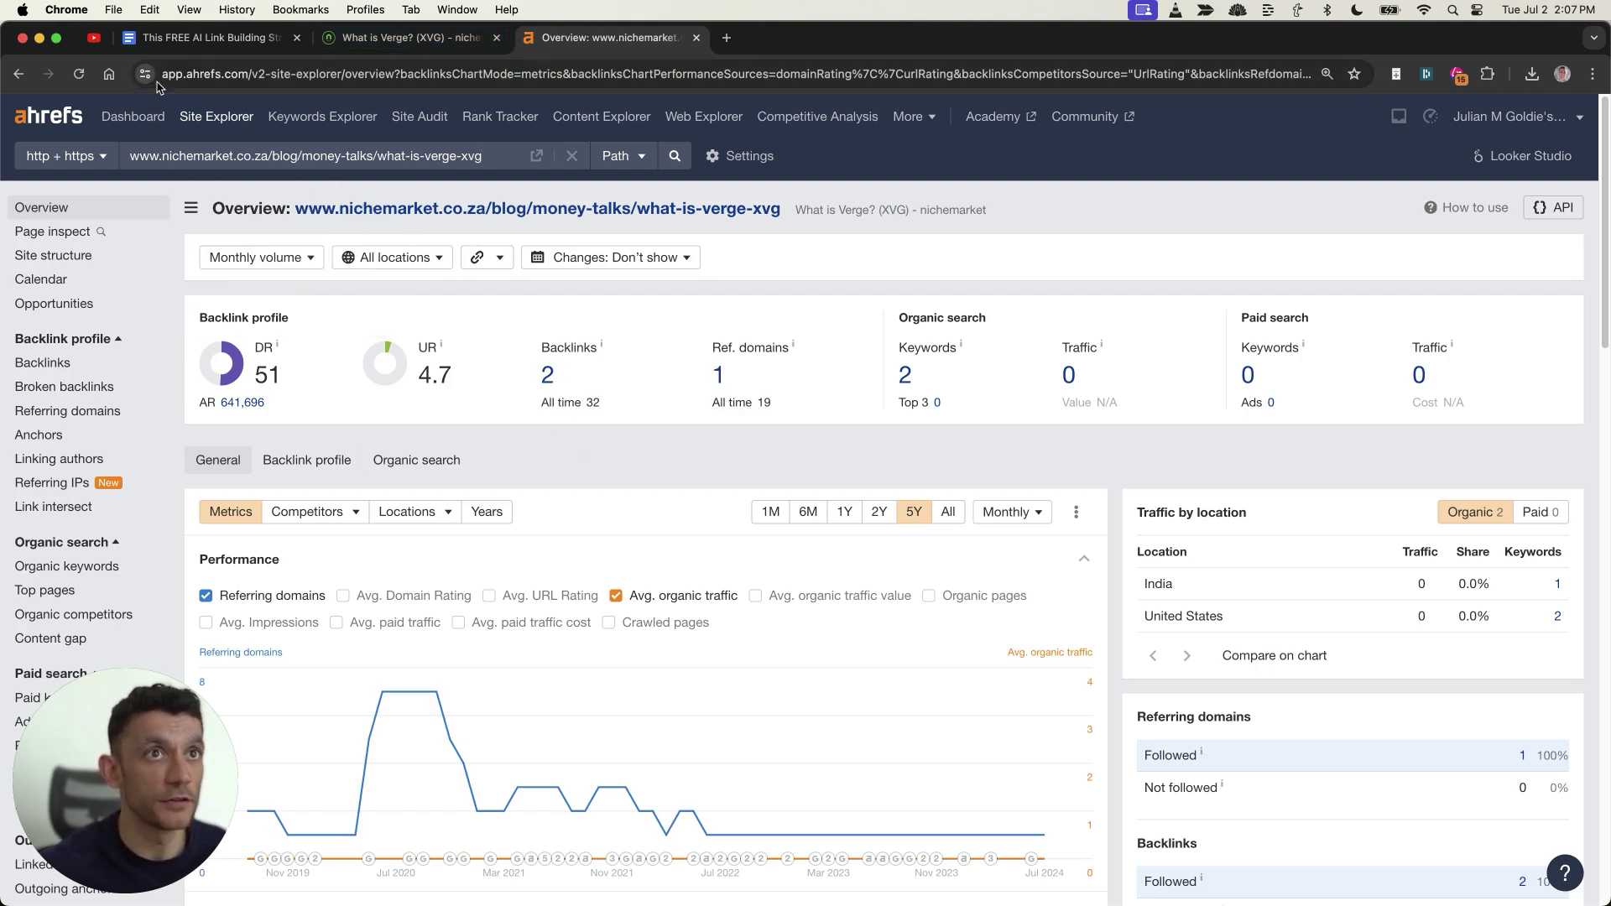
{"action": "left_click", "coordinate": [210, 37]}
{"action": "scroll", "coordinate": [454, 640], "scroll_direction": "down", "scroll_amount": 1}
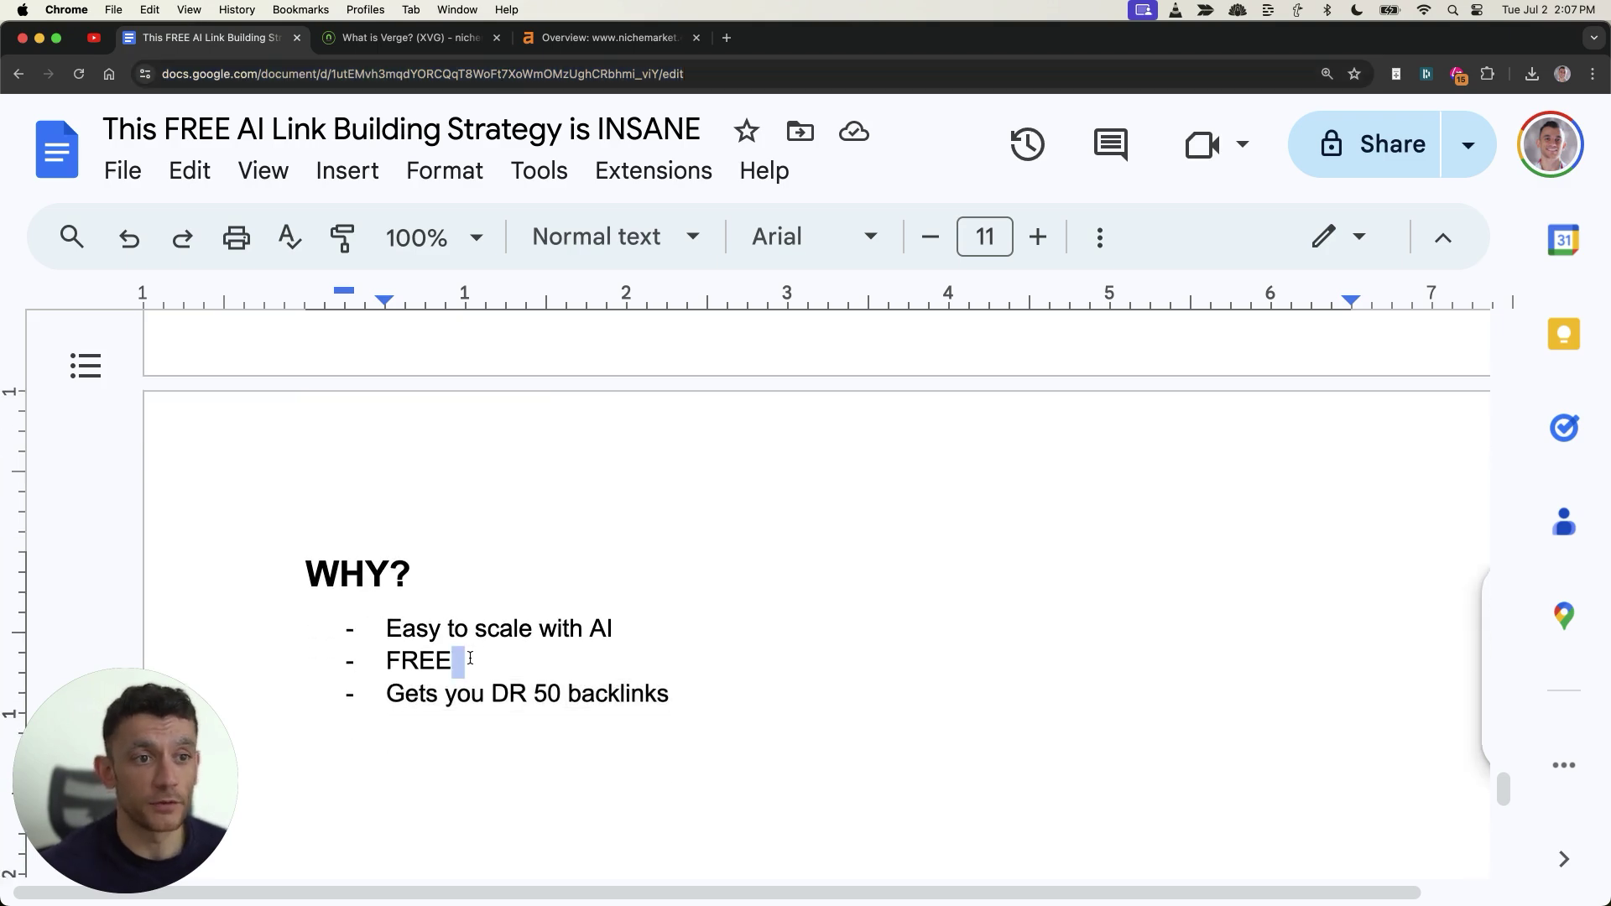
{"action": "key", "text": "super+4"}
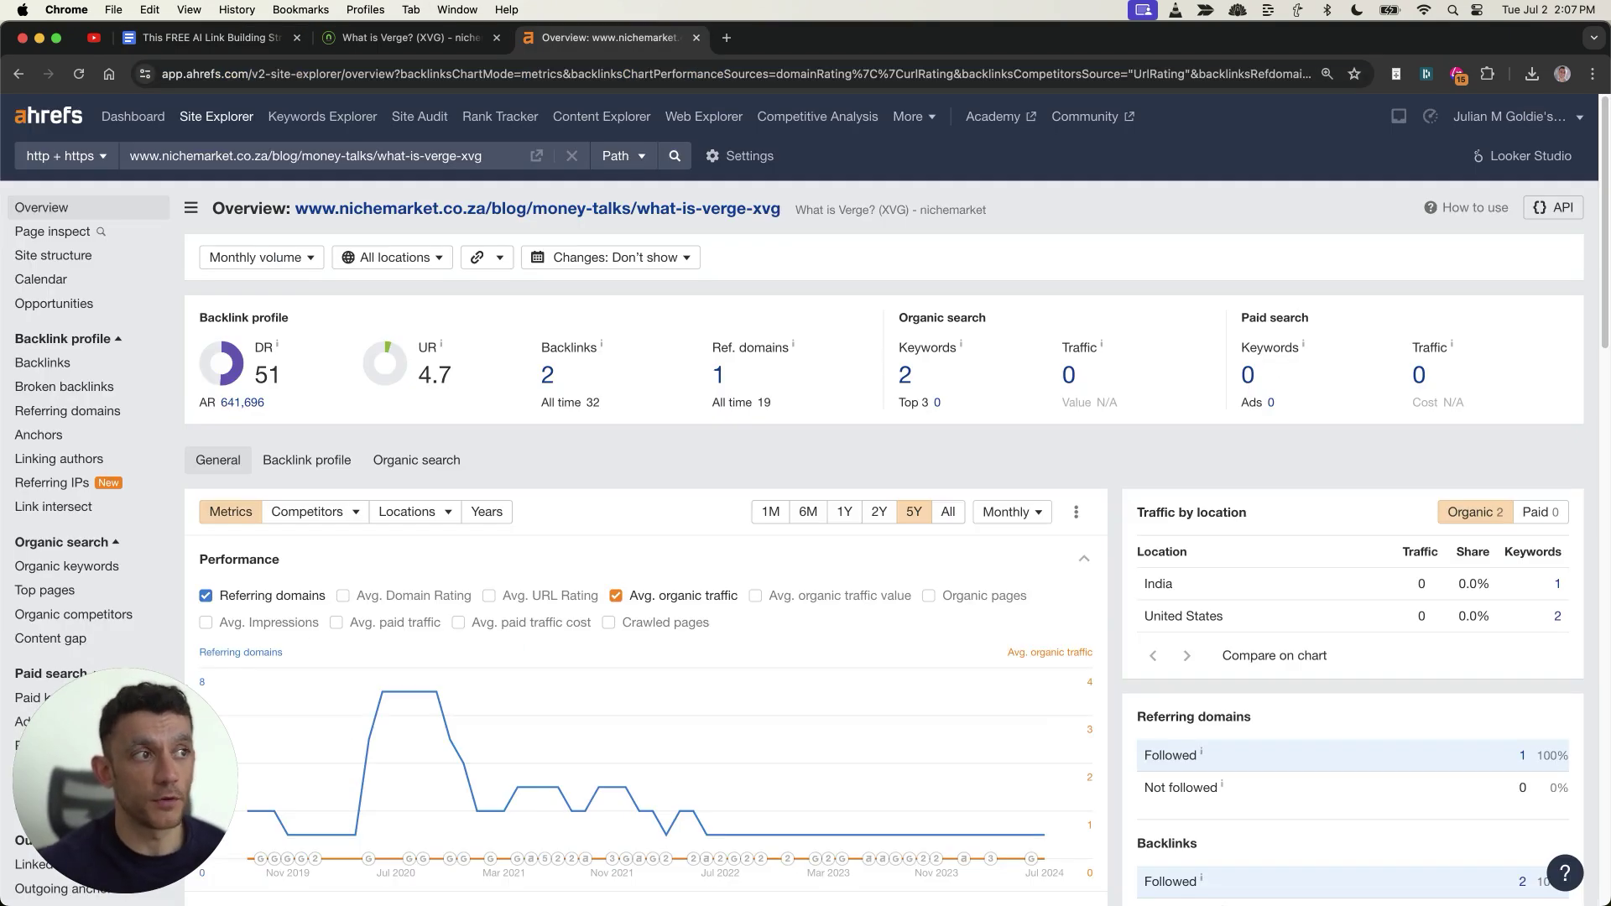
{"action": "key", "text": "ctrl+shift+Tab"}
{"action": "key", "text": "ctrl+shift+Tab"}
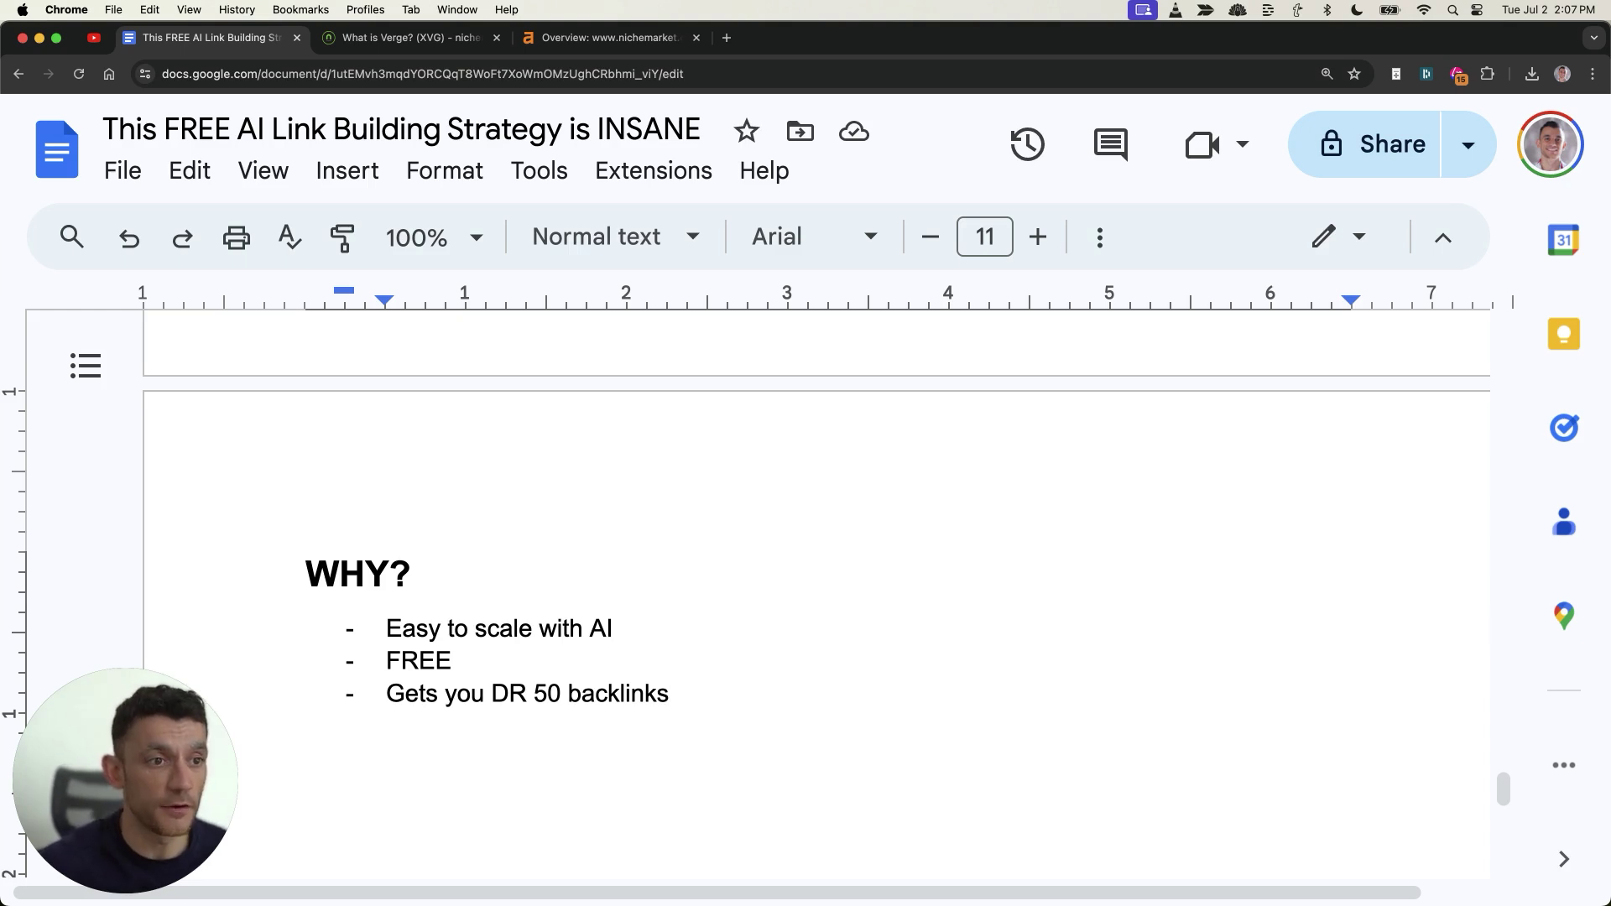
Step: Add 'Win win' and 'Converts better VS outreach' as new WHY? bullets
{"action": "key", "text": "Return"}
{"action": "type", "text": "Win win"}
{"action": "scroll", "coordinate": [456, 777], "scroll_direction": "down", "scroll_amount": 3}
{"action": "left_click", "coordinate": [393, 486]}
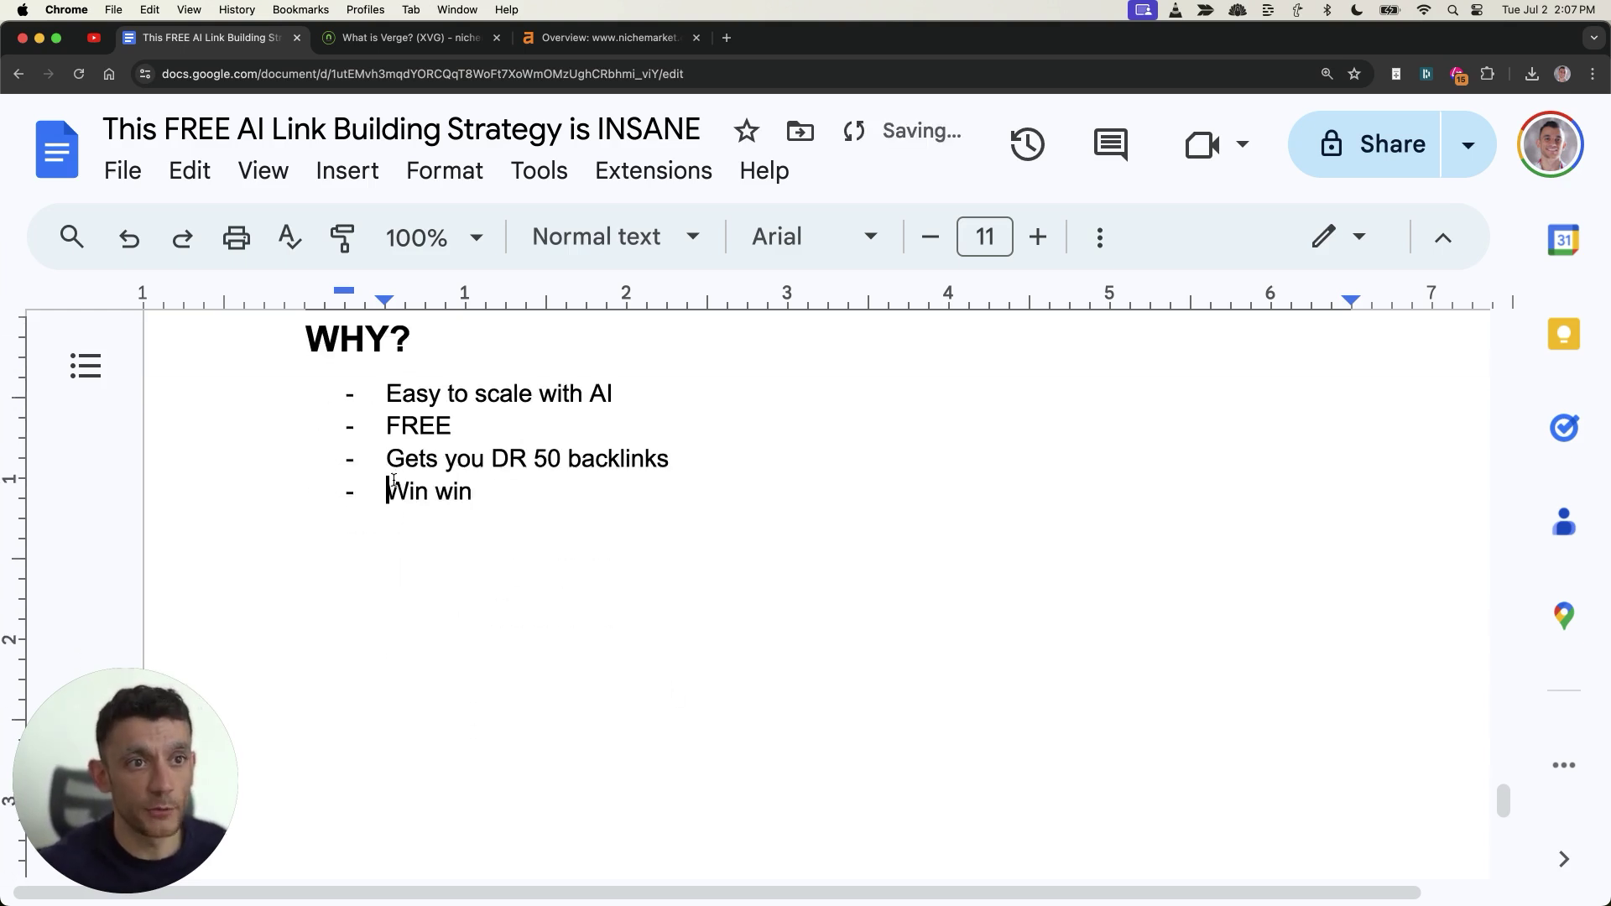
{"action": "left_click_drag", "start_coordinate": [394, 480], "coordinate": [486, 494]}
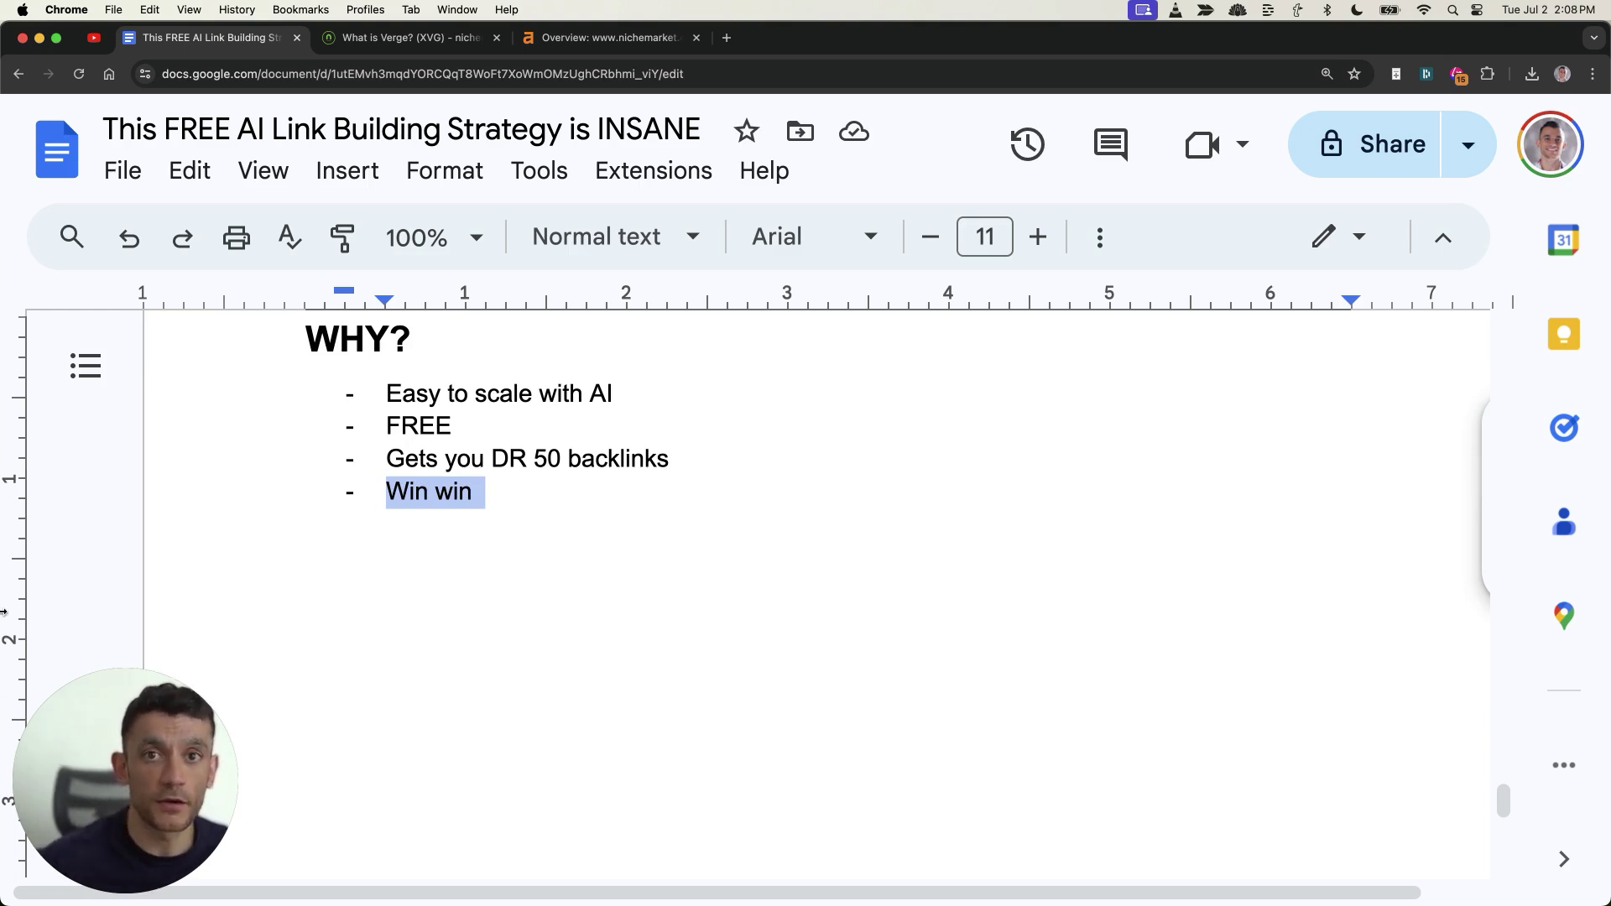
{"action": "left_click", "coordinate": [456, 385]}
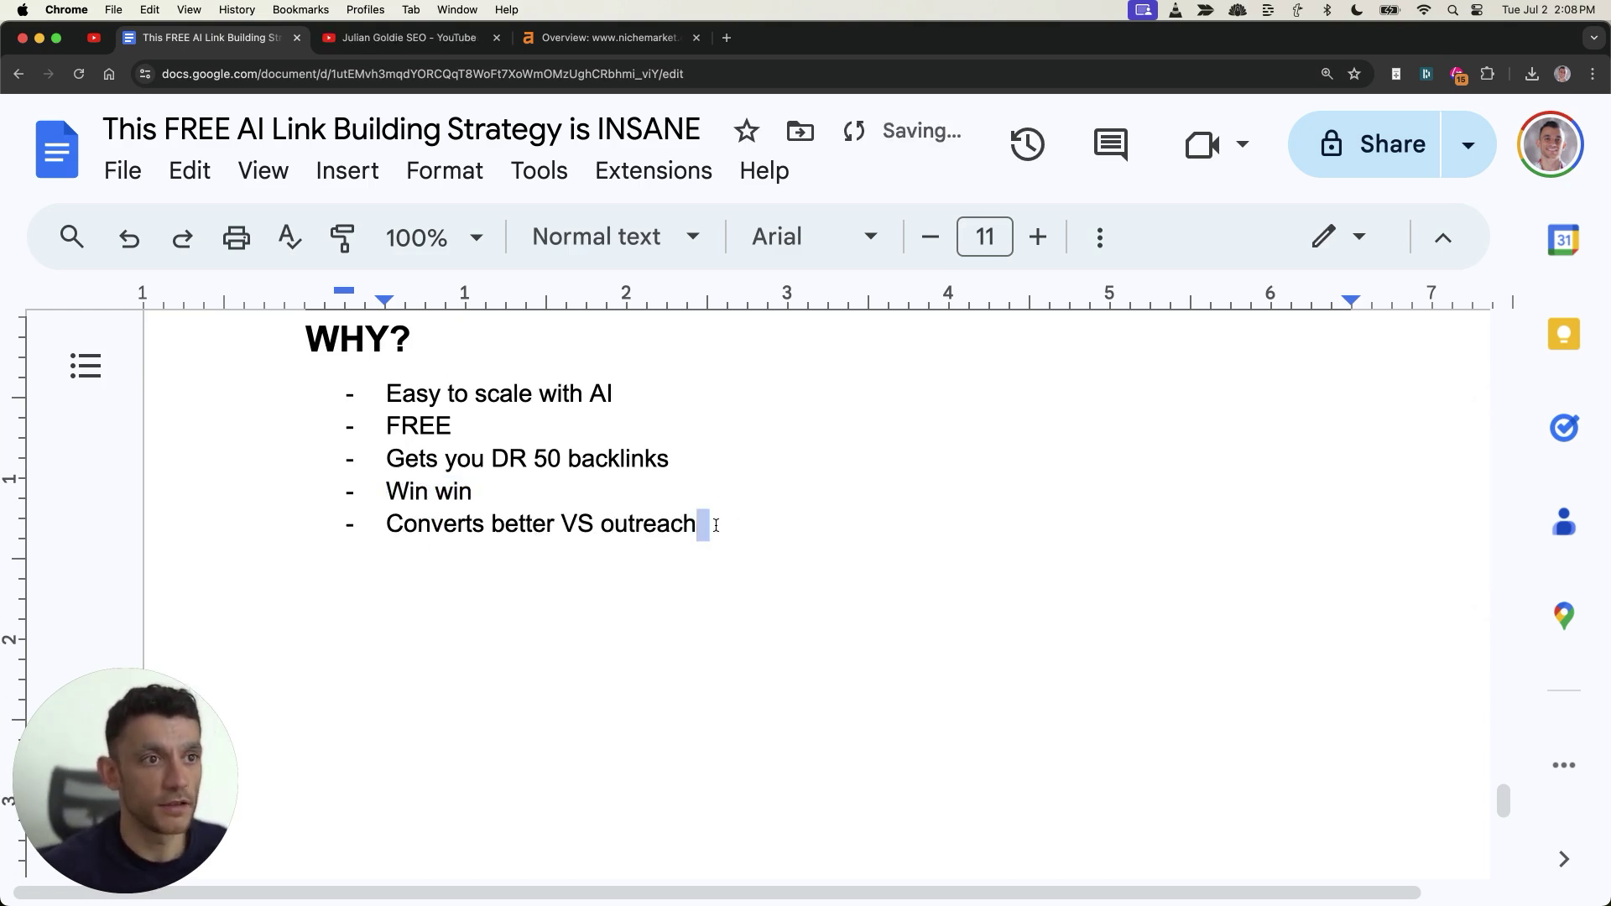
{"action": "triple_click", "coordinate": [708, 523]}
Step: Look at the YouTube live streams, then highlight the full five-reason WHY? list
{"action": "left_click", "coordinate": [403, 38]}
{"action": "scroll", "coordinate": [675, 638], "scroll_direction": "up", "scroll_amount": 1}
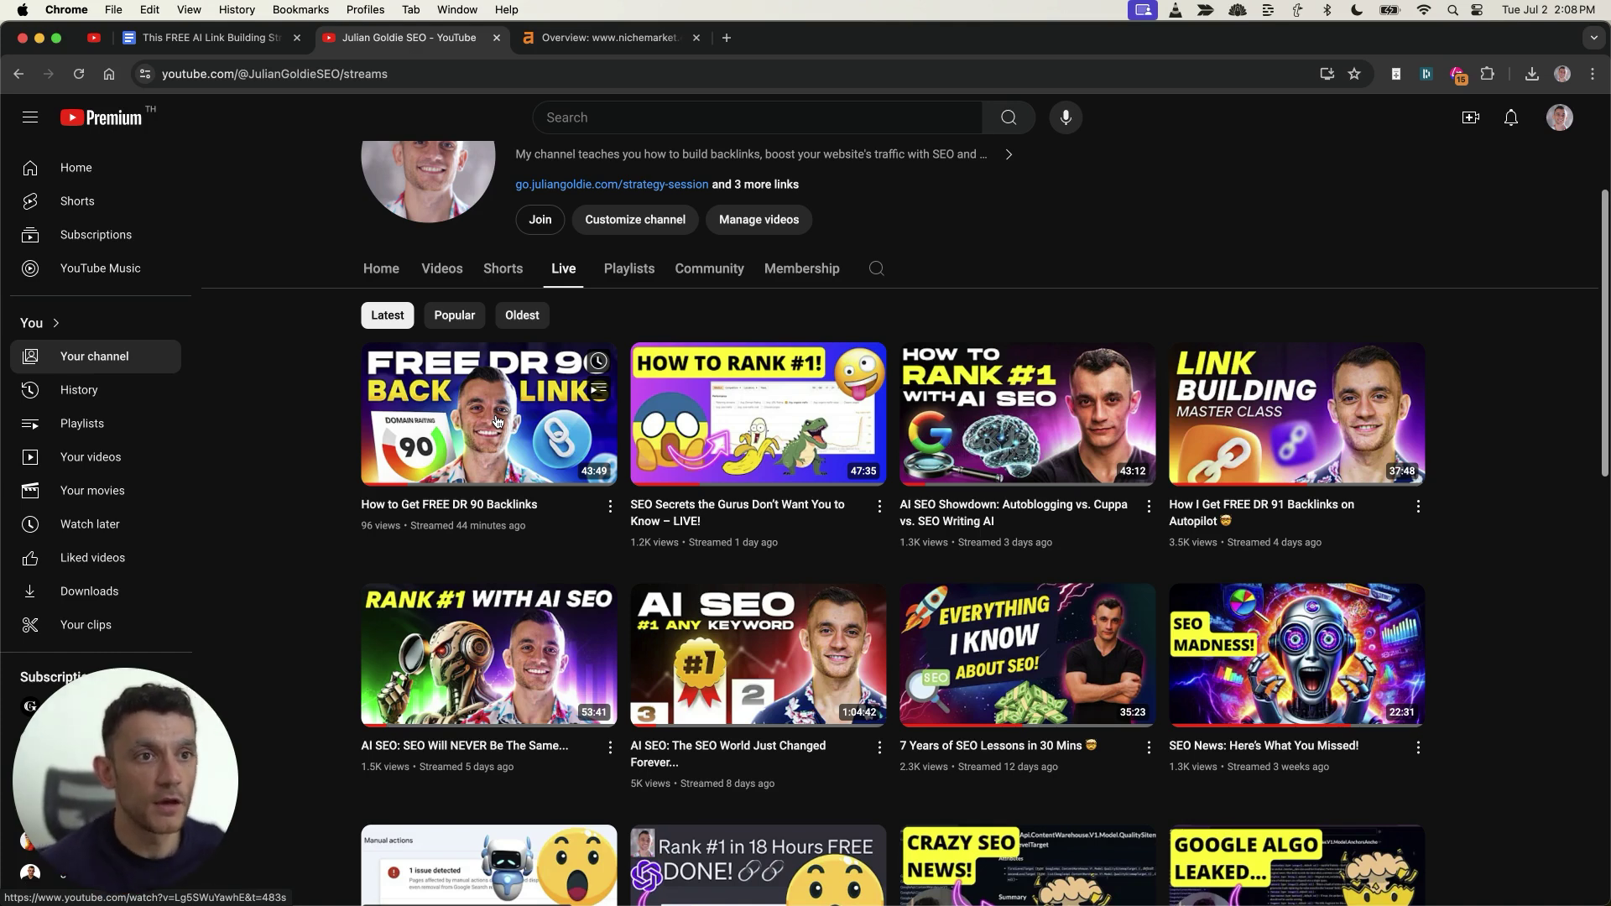
{"action": "key", "text": "ctrl+shift+Tab"}
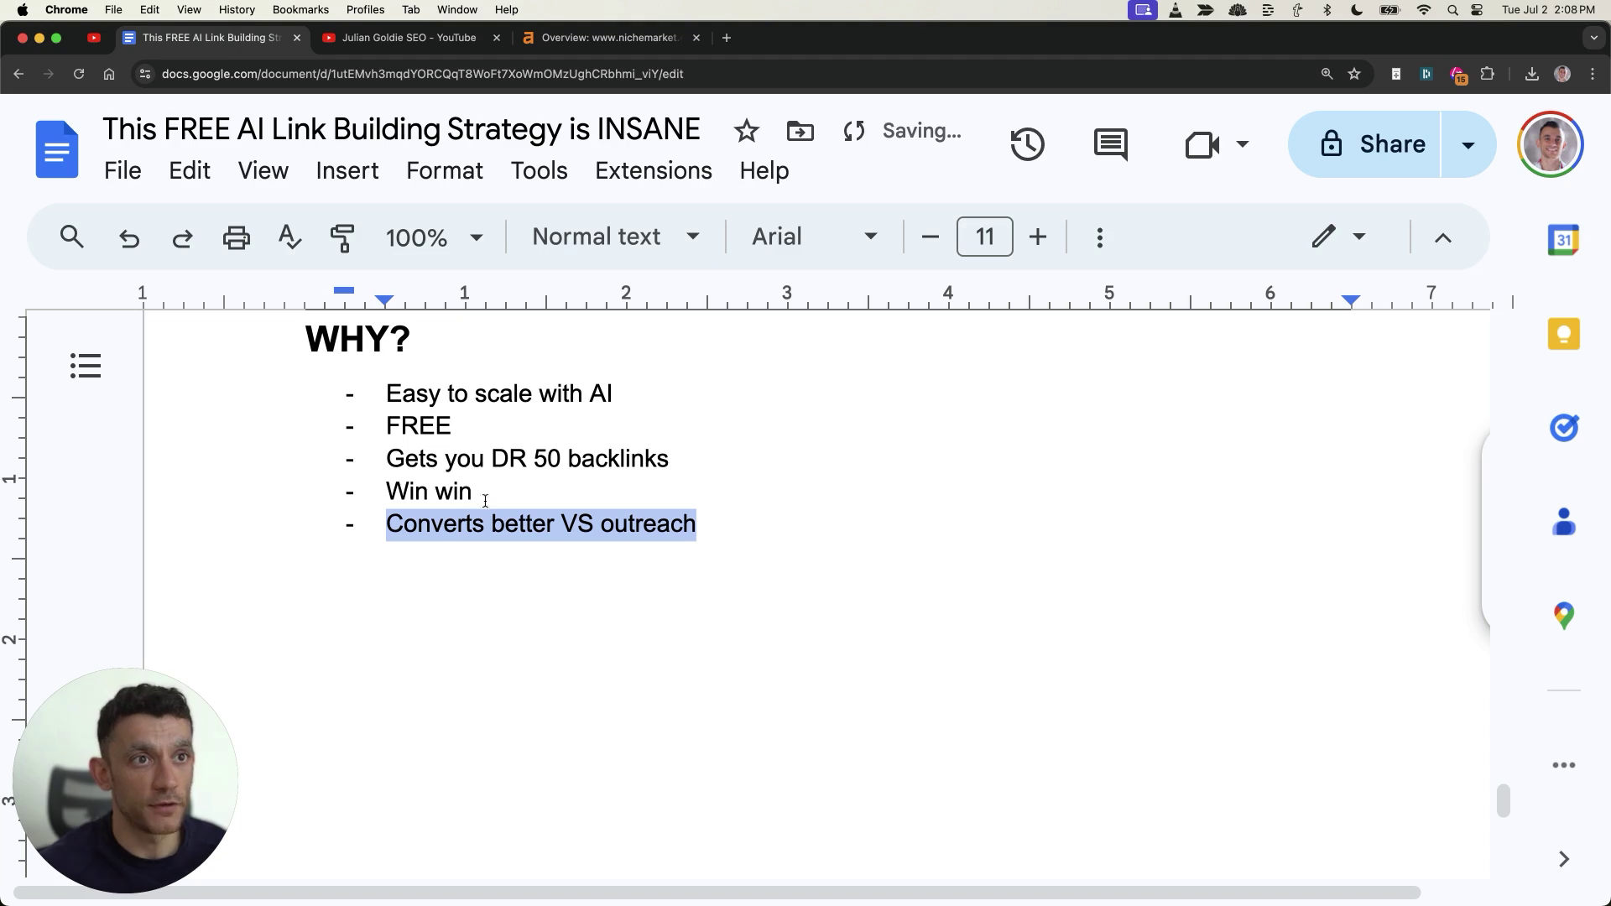
{"action": "left_click", "coordinate": [350, 423]}
{"action": "left_click_drag", "start_coordinate": [294, 344], "coordinate": [942, 540]}
{"action": "left_click", "coordinate": [935, 522]}
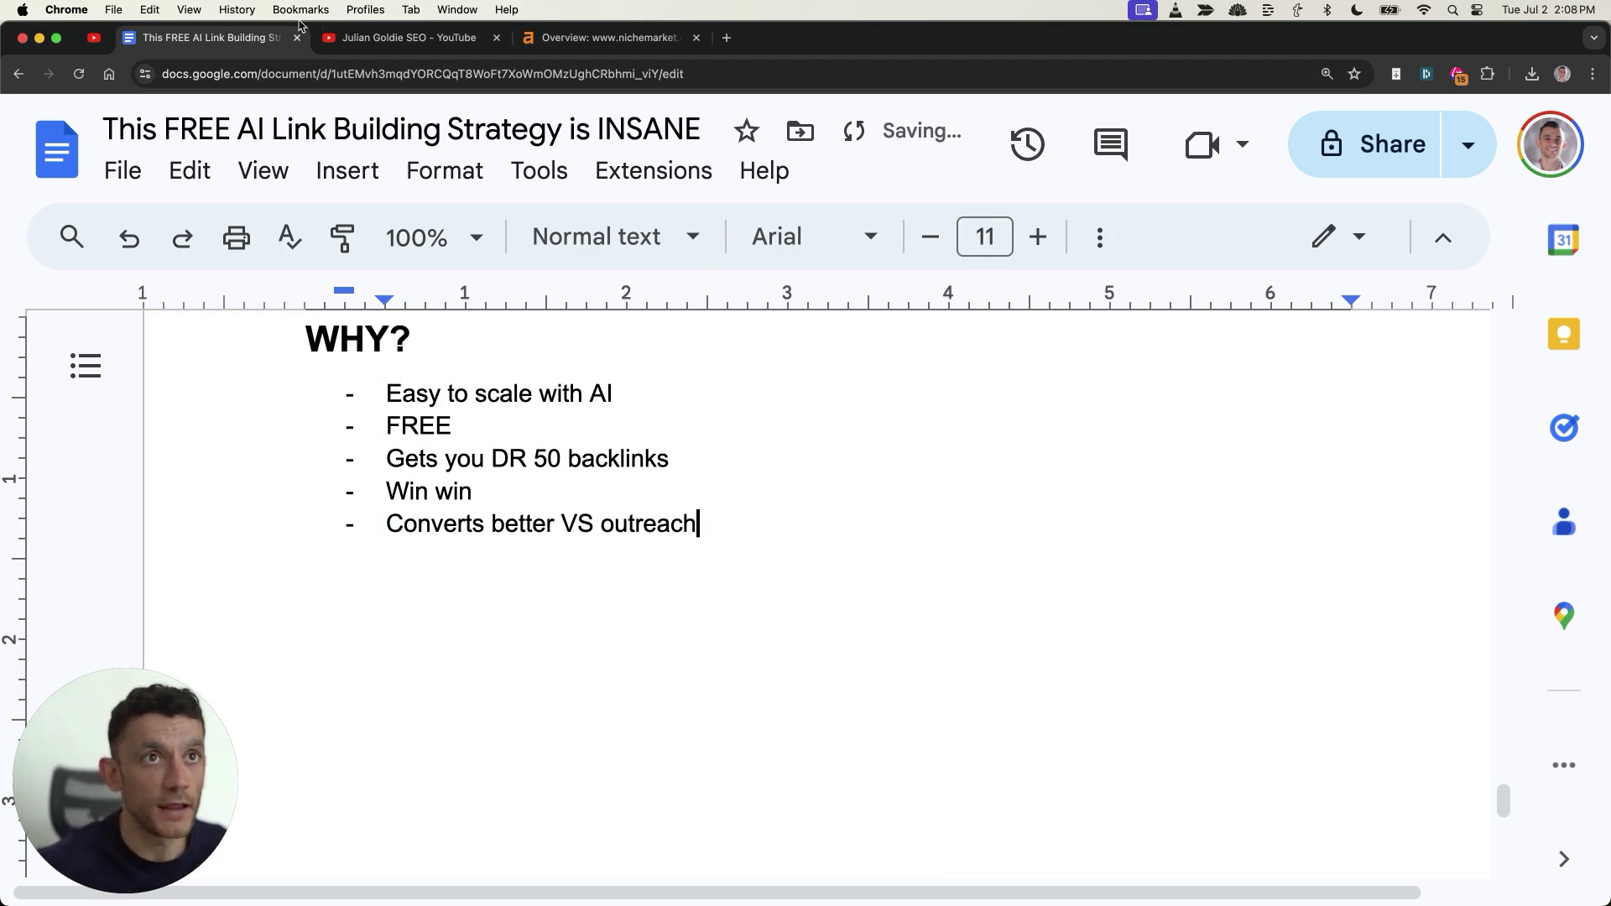
{"action": "key", "text": "ctrl+Tab"}
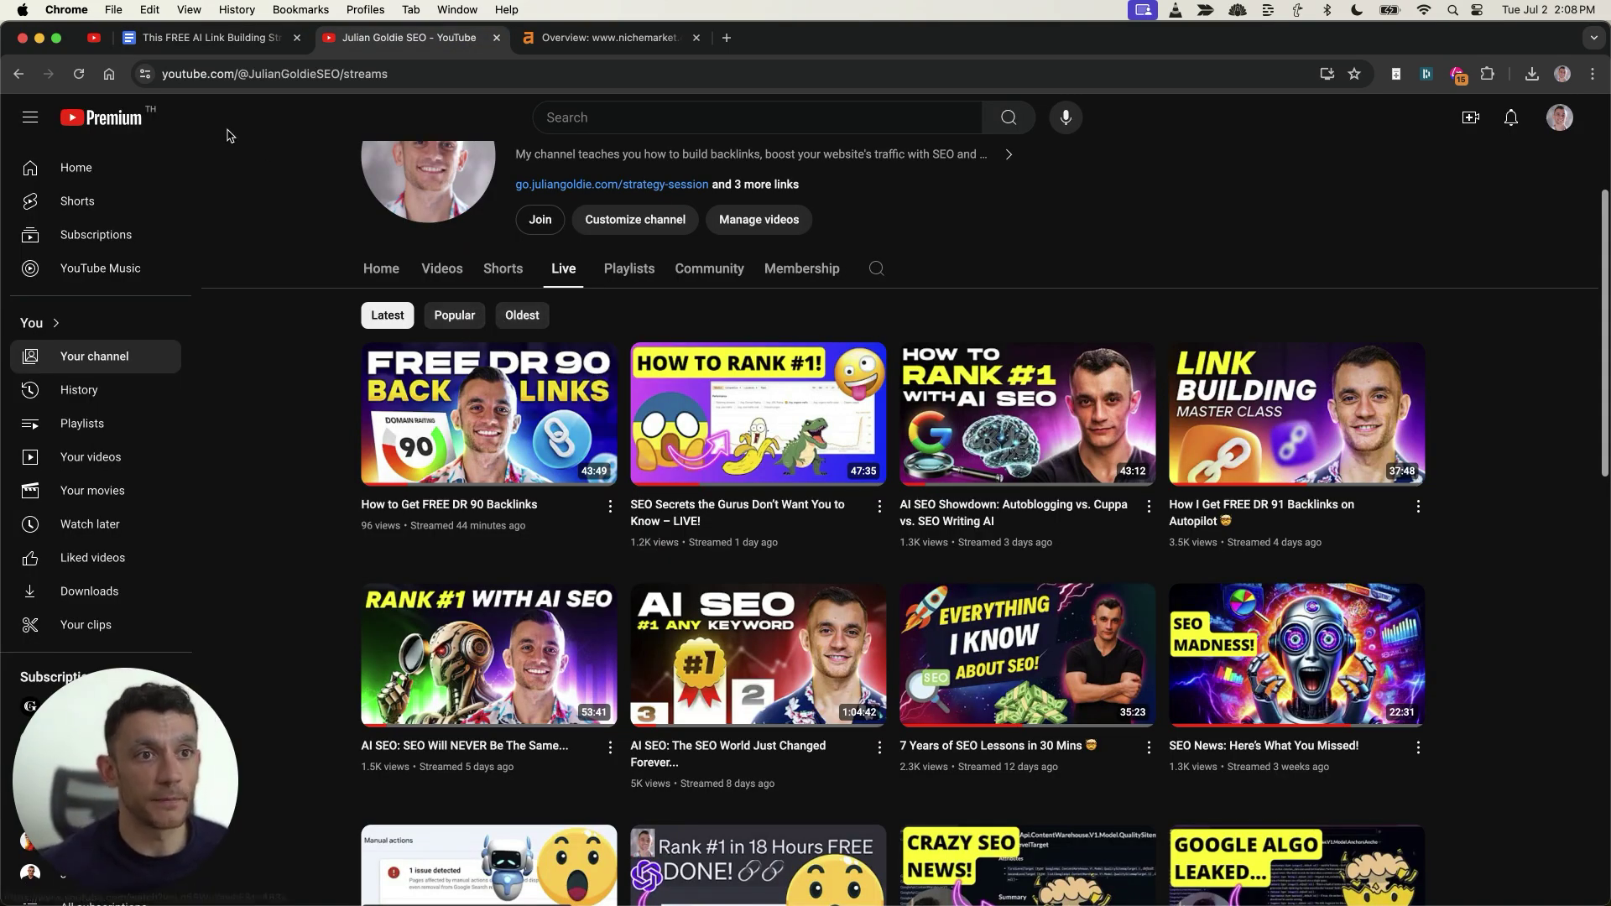
{"action": "key", "text": "ctrl+shift+Tab"}
{"action": "scroll", "coordinate": [789, 504], "scroll_direction": "up", "scroll_amount": 3}
Step: Replace the top heading with 'How to Get FREE DR 50 Backlinks with AI Link Building!'
{"action": "left_click_drag", "start_coordinate": [216, 568], "coordinate": [1259, 873]}
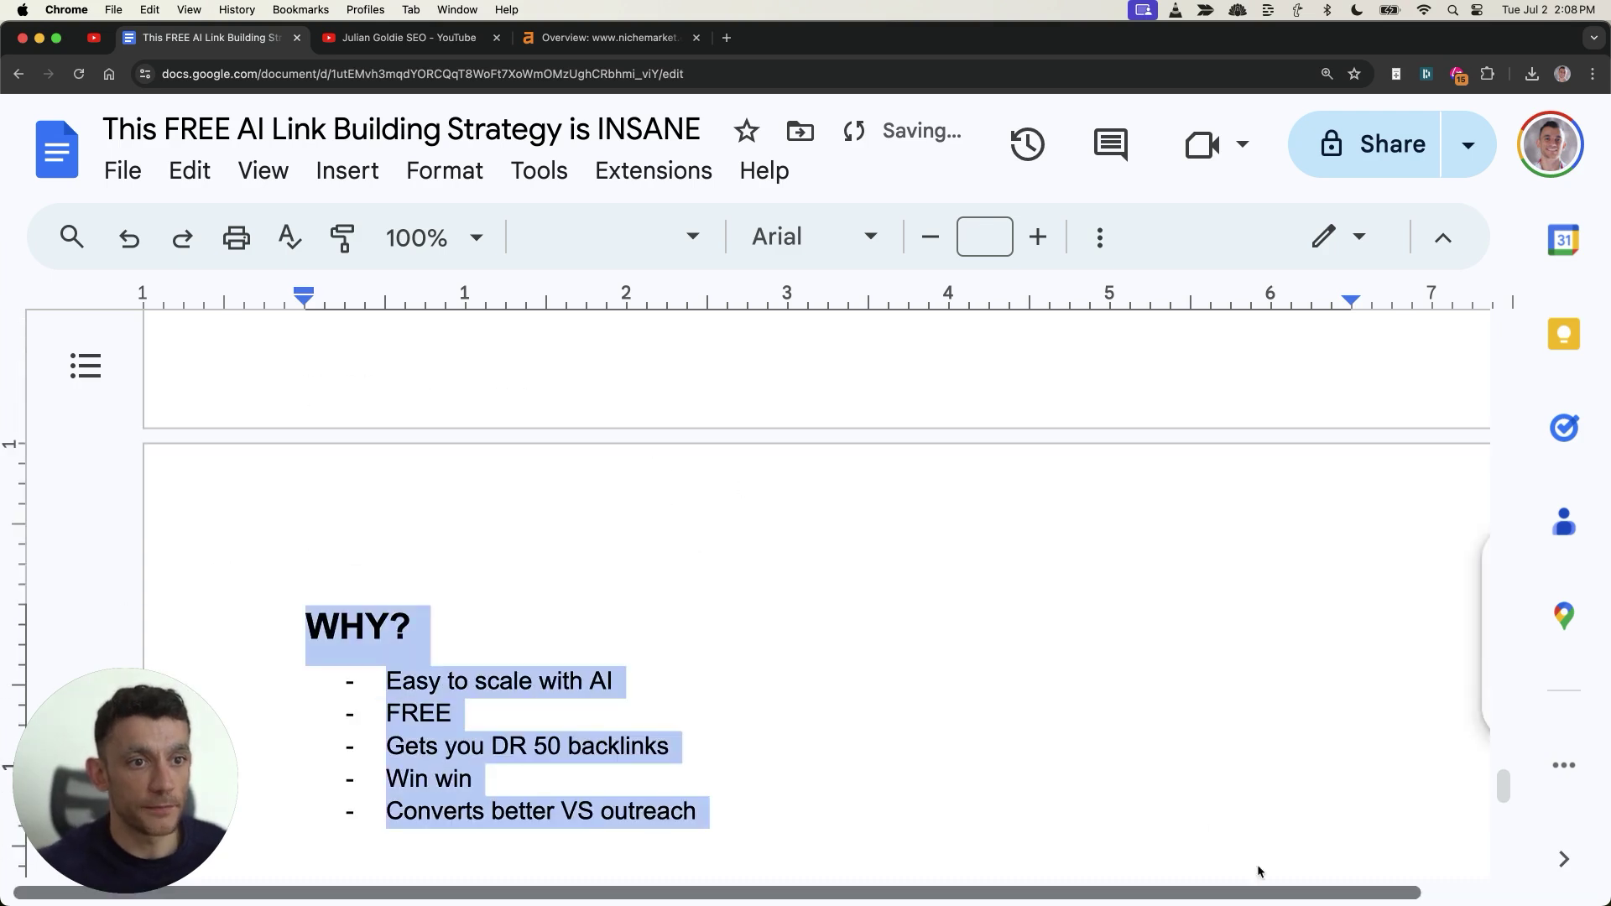
{"action": "scroll", "coordinate": [924, 619], "scroll_direction": "up", "scroll_amount": 3}
{"action": "key", "text": "super+Up"}
{"action": "left_click_drag", "start_coordinate": [425, 561], "coordinate": [1123, 558]}
{"action": "scroll", "coordinate": [471, 585], "scroll_direction": "down", "scroll_amount": 3}
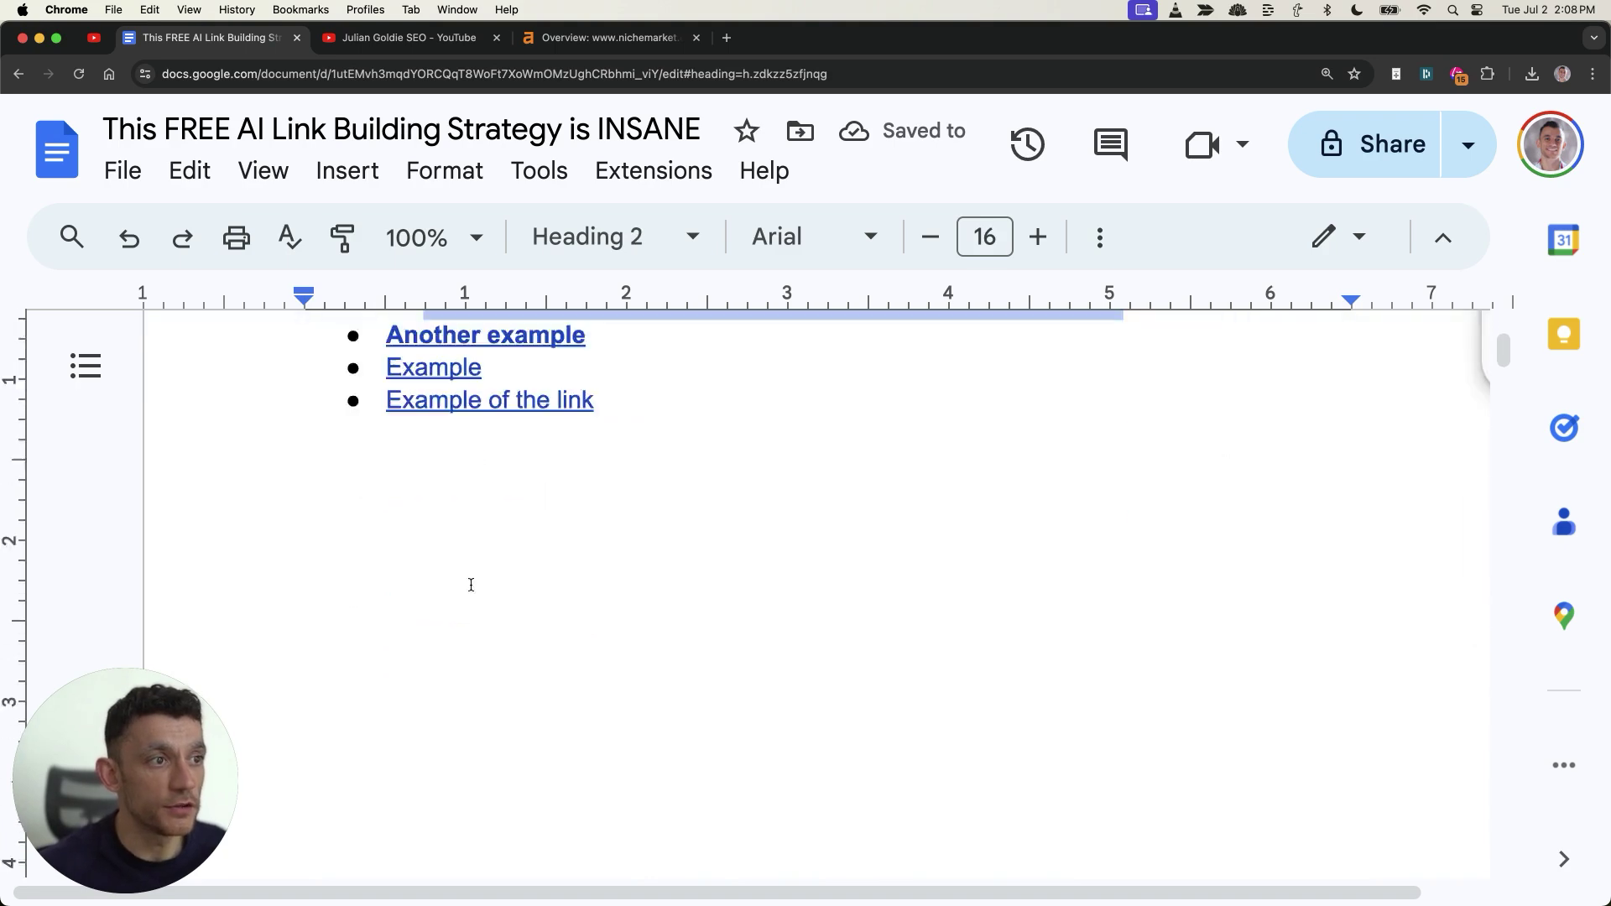
{"action": "scroll", "coordinate": [471, 585], "scroll_direction": "down", "scroll_amount": 10}
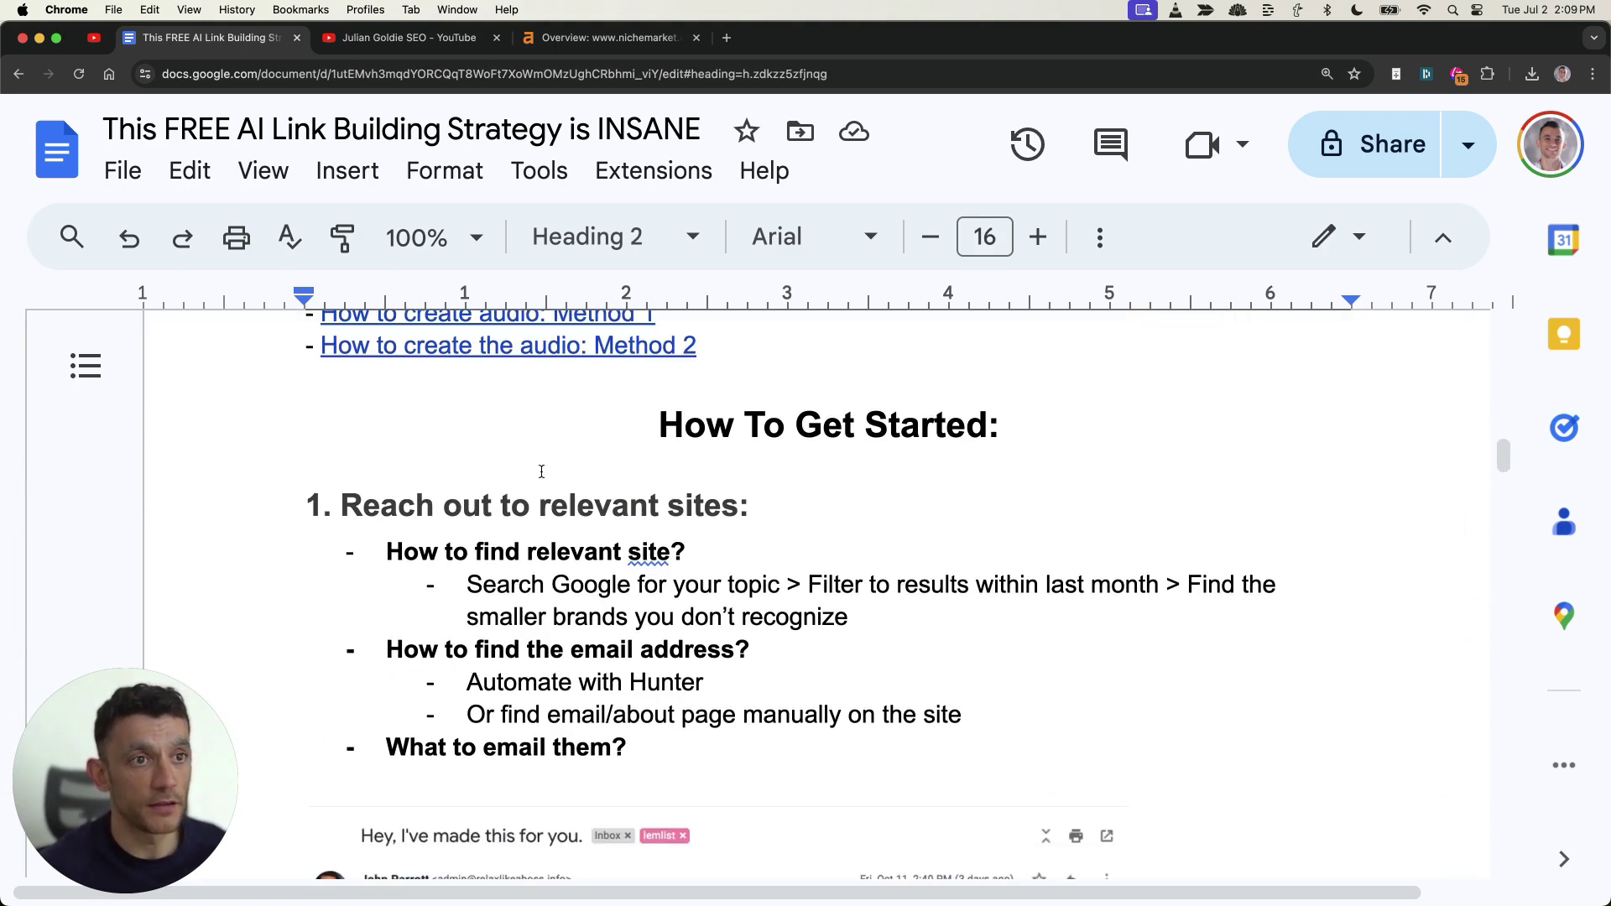
{"action": "scroll", "coordinate": [696, 517], "scroll_direction": "up", "scroll_amount": 1}
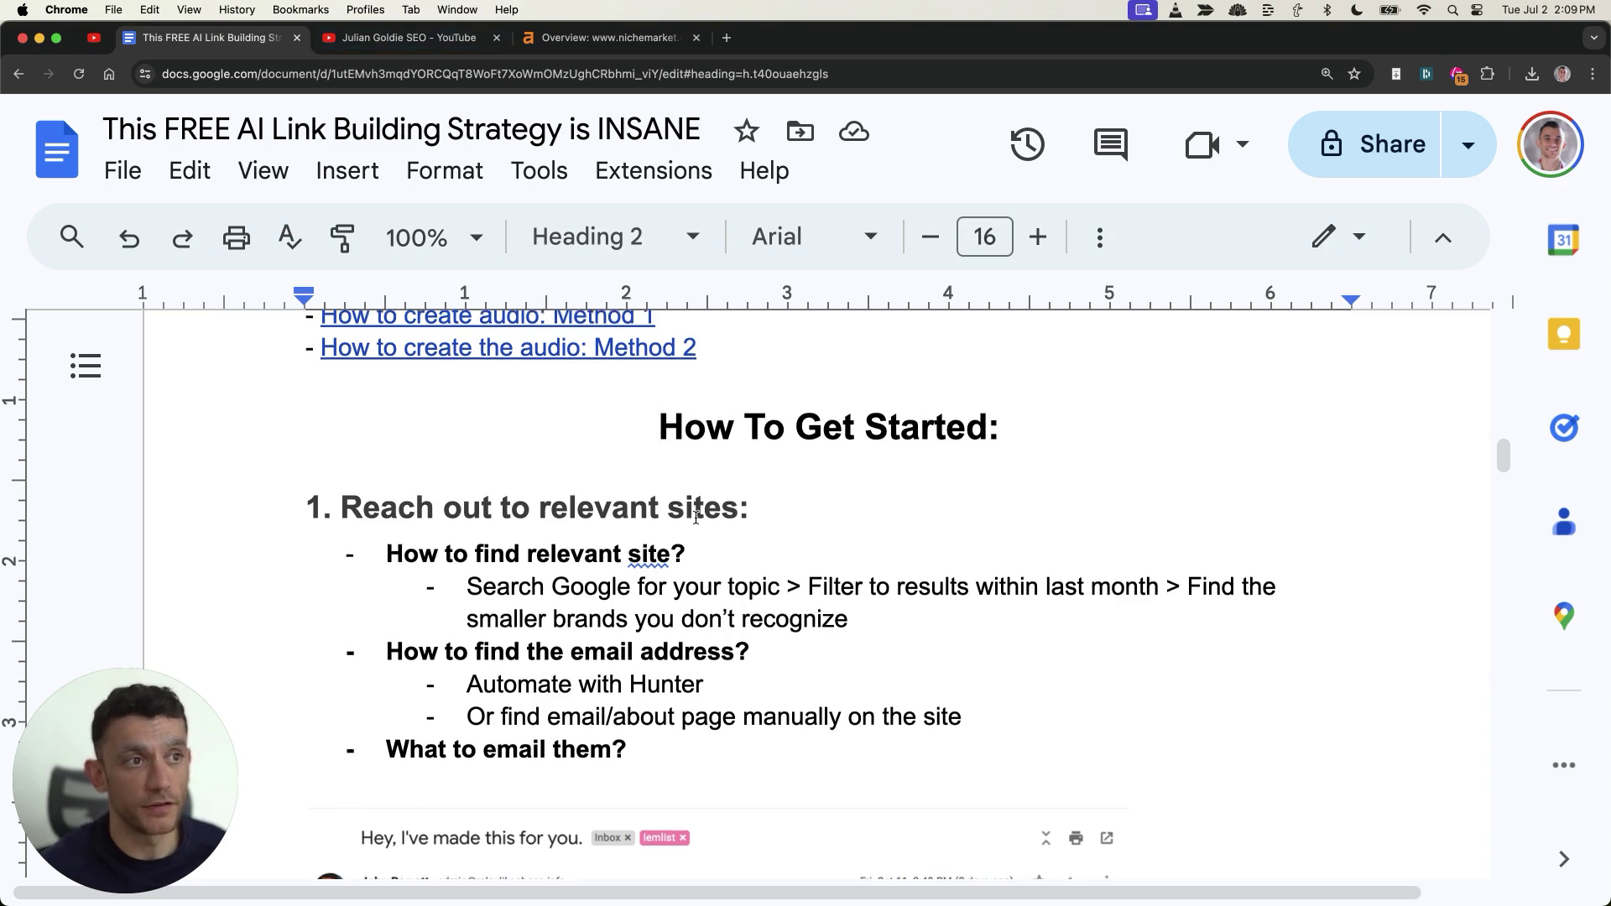
{"action": "scroll", "coordinate": [696, 518], "scroll_direction": "up", "scroll_amount": 15}
{"action": "type", "text": "How to Get FREE DR 50 Backlinks with AI Link Building!"}
Step: Highlight 'DR 5' and 'AI Link Building' in the new title
{"action": "left_click", "coordinate": [558, 571]}
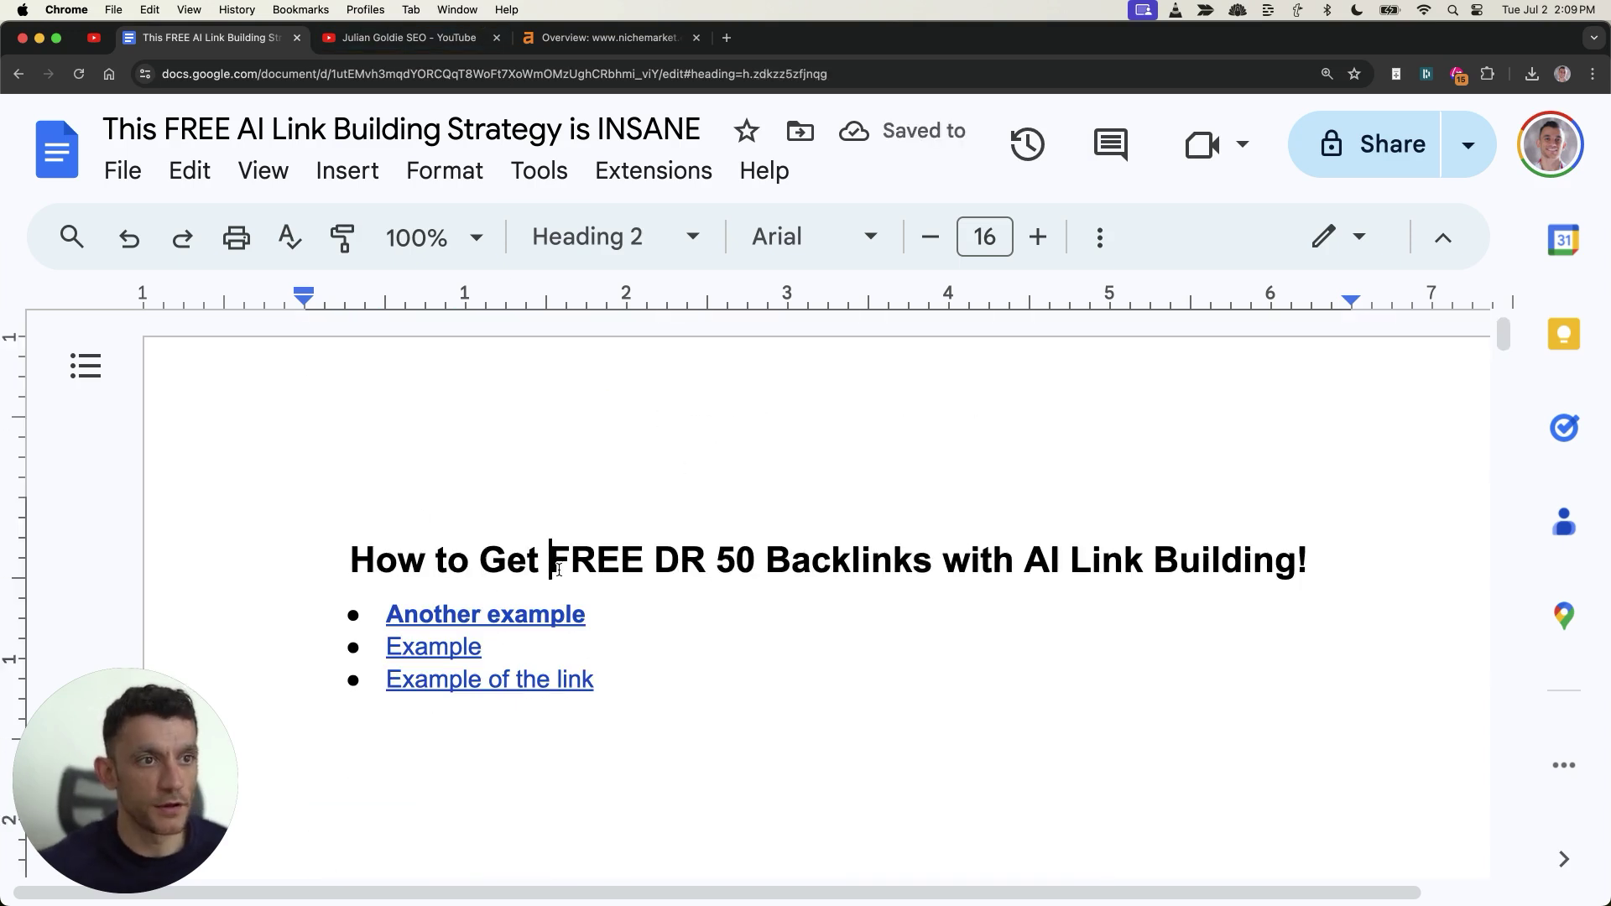
{"action": "triple_click", "coordinate": [559, 570]}
{"action": "left_click", "coordinate": [733, 568]}
{"action": "left_click_drag", "start_coordinate": [619, 560], "coordinate": [734, 561]}
{"action": "left_click", "coordinate": [758, 560]}
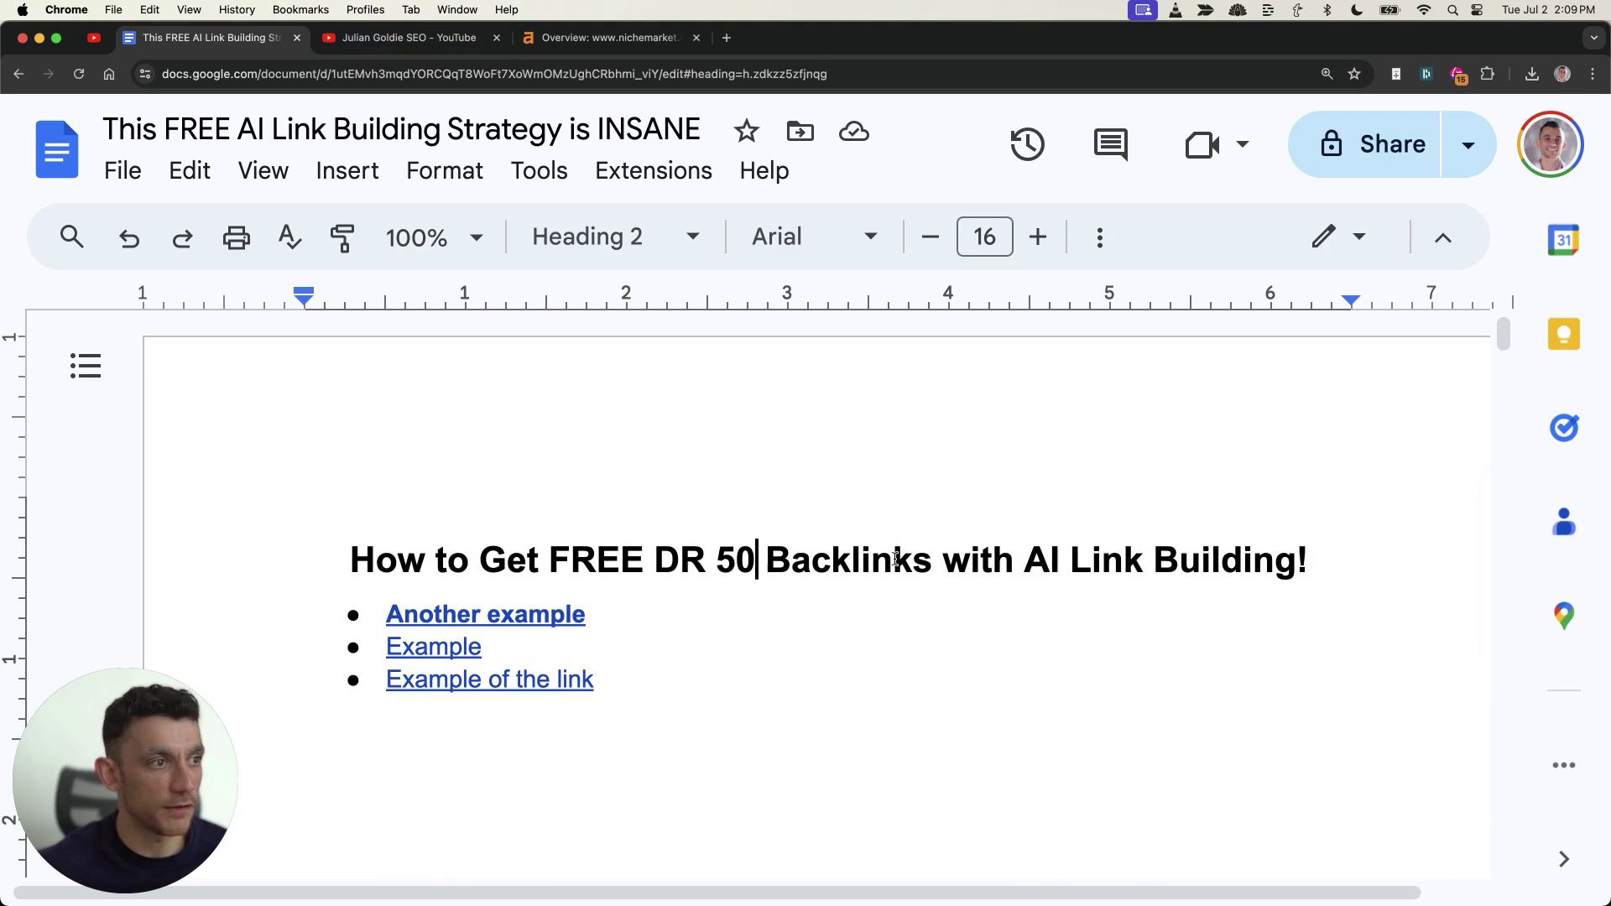
{"action": "left_click_drag", "start_coordinate": [1025, 561], "coordinate": [1268, 593]}
{"action": "left_click", "coordinate": [922, 616]}
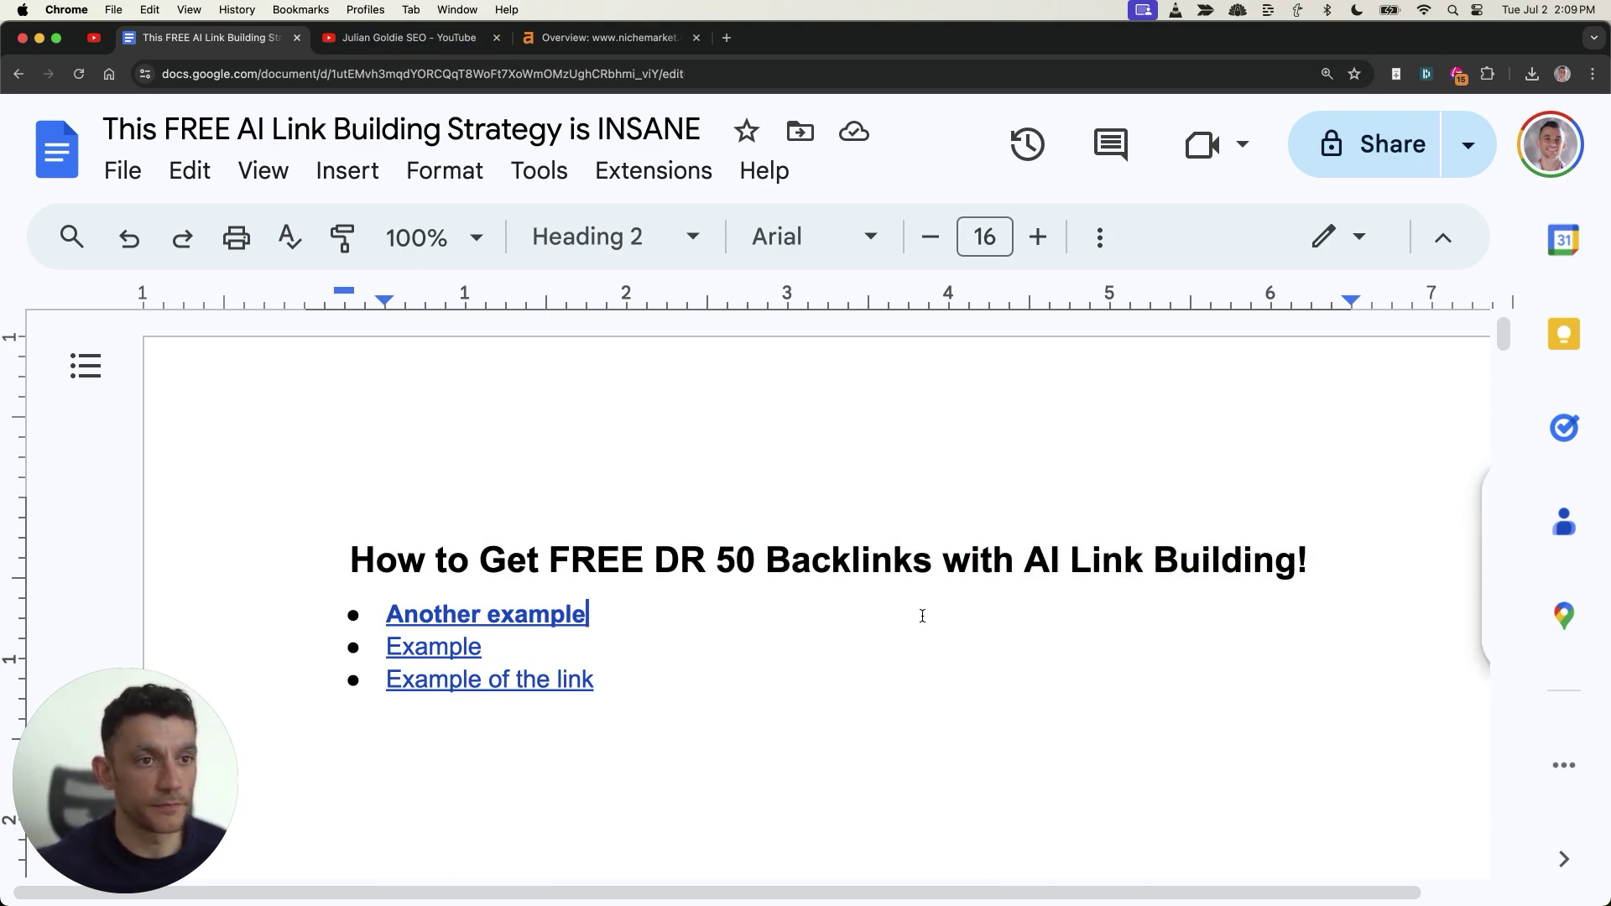
{"action": "scroll", "coordinate": [922, 616], "scroll_direction": "down", "scroll_amount": 3}
{"action": "scroll", "coordinate": [917, 396], "scroll_direction": "up", "scroll_amount": 3}
Step: Set General access to 'Anyone with the link' and copy the doc's share link
{"action": "left_click", "coordinate": [1376, 144]}
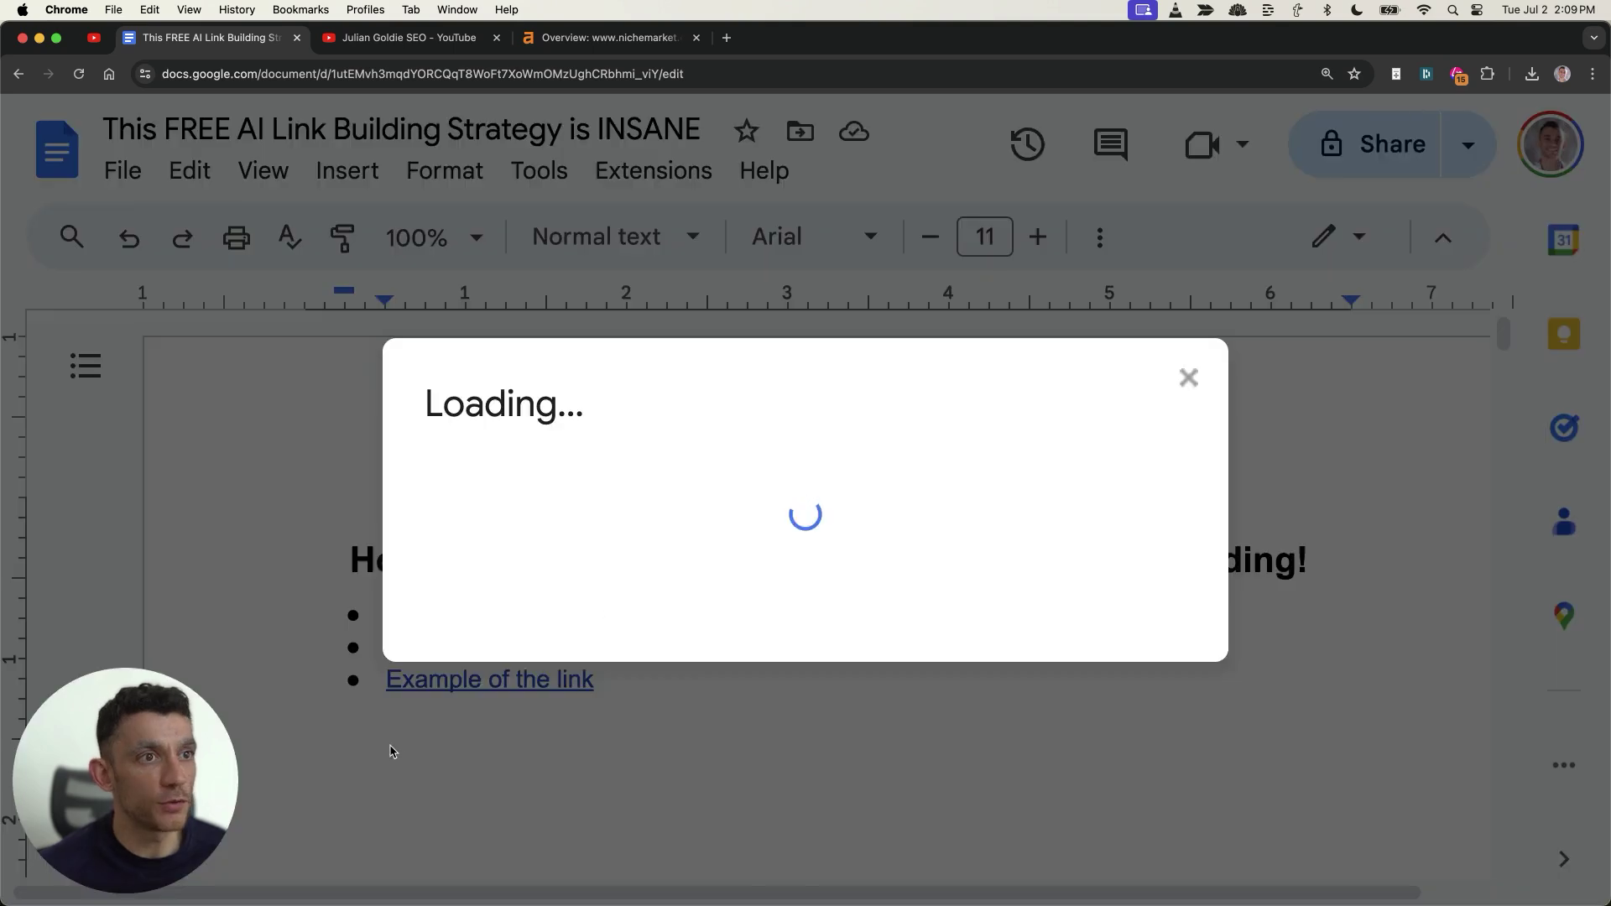
{"action": "left_click", "coordinate": [552, 658]}
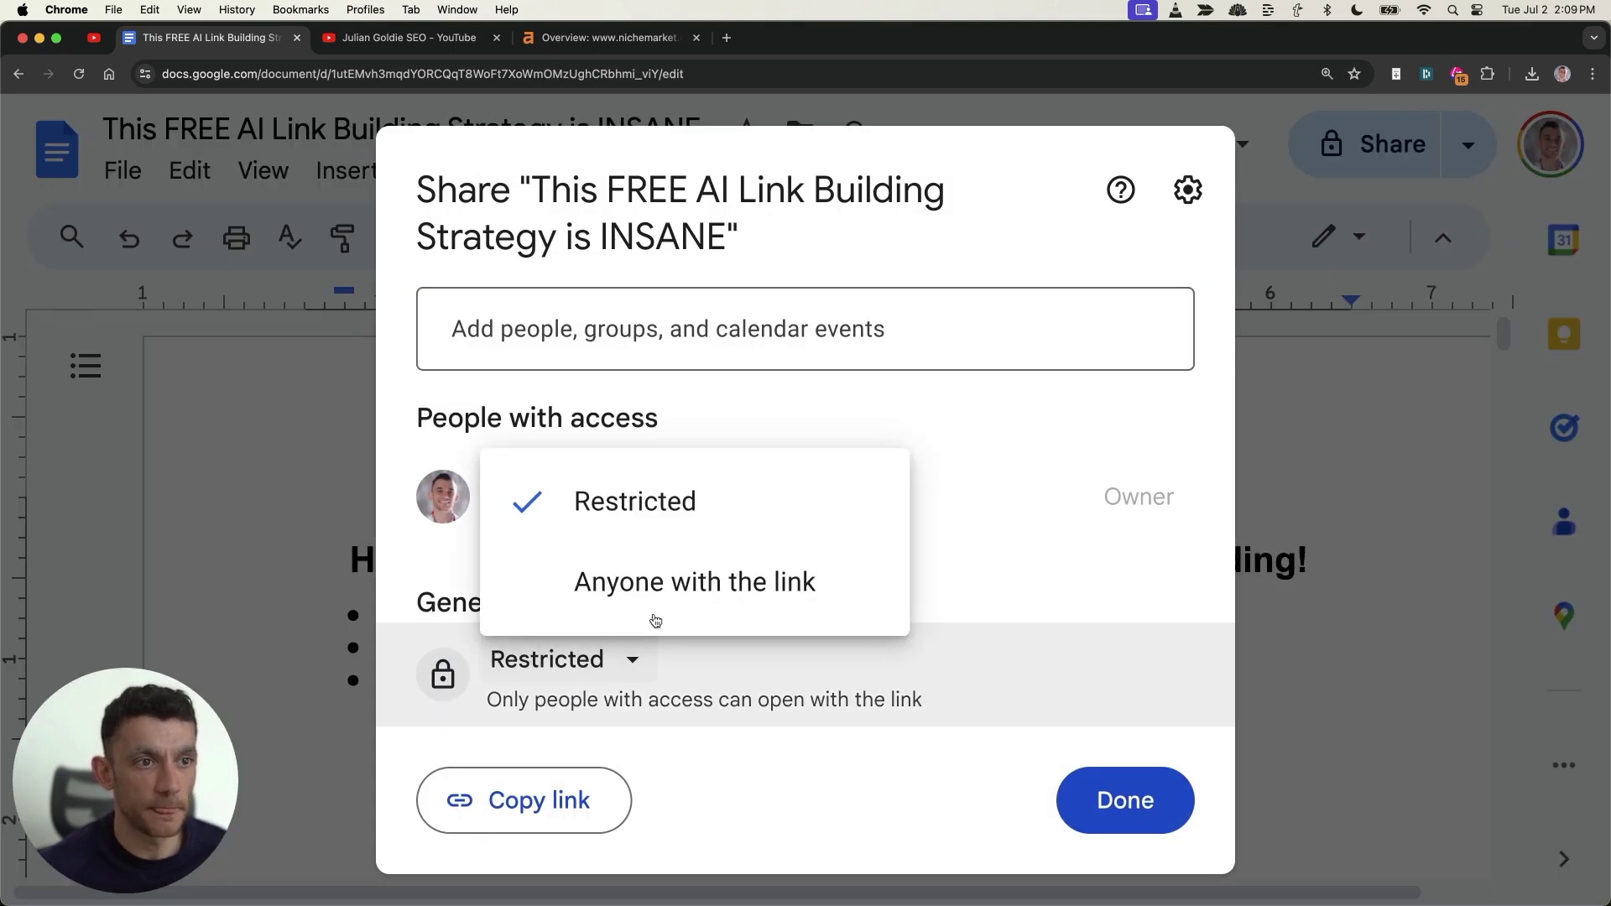
{"action": "left_click", "coordinate": [656, 582]}
{"action": "left_click", "coordinate": [1124, 800]}
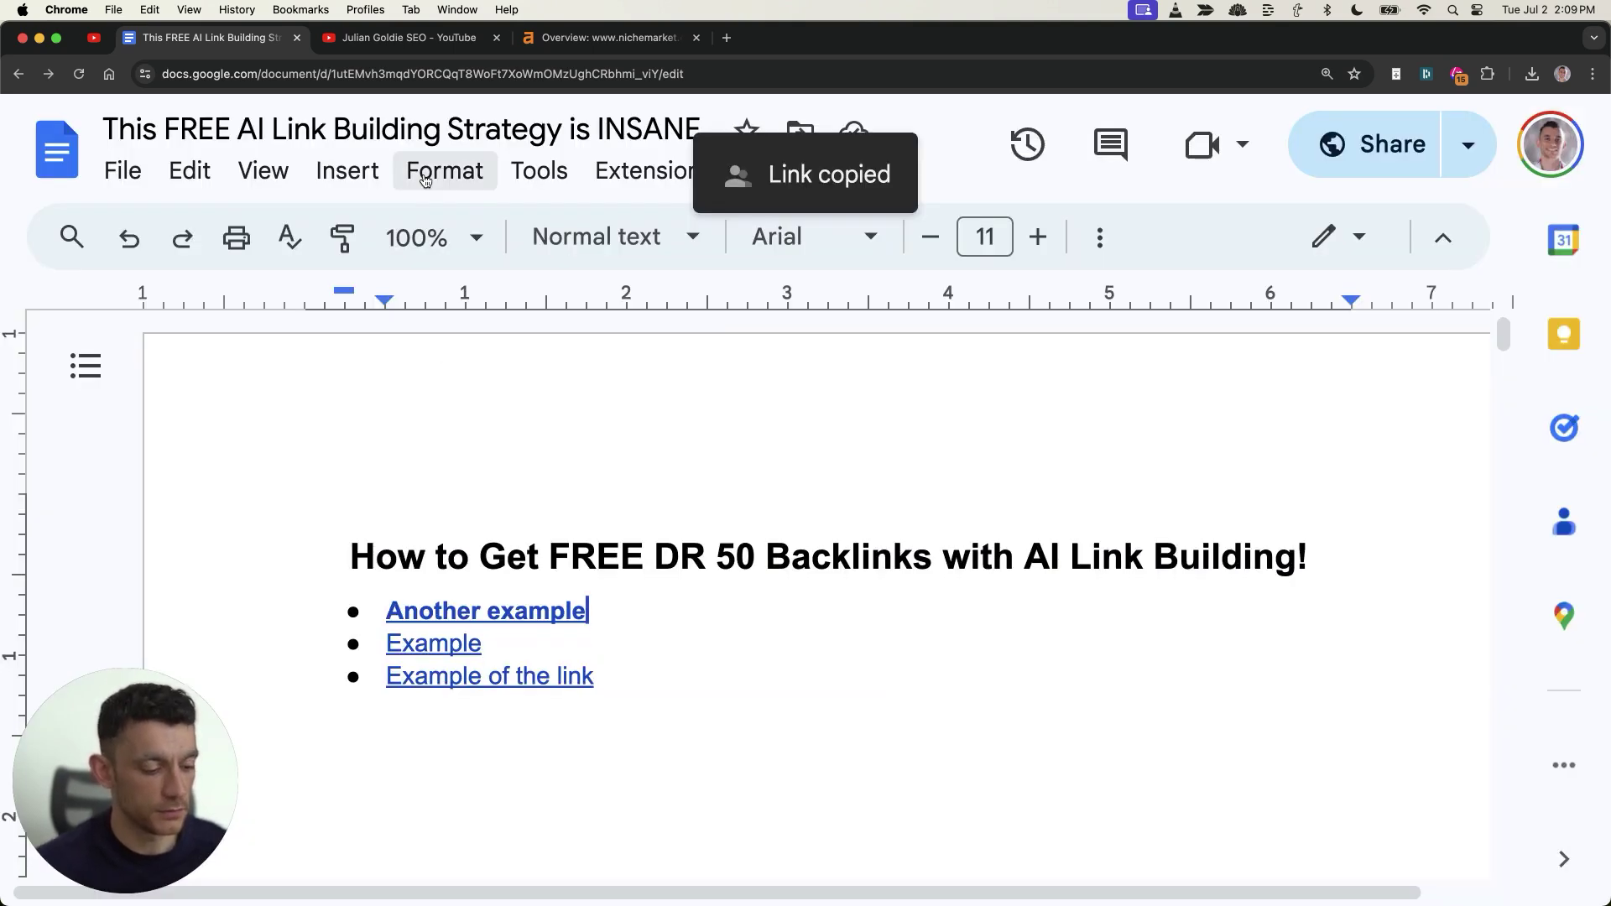
{"action": "left_click", "coordinate": [403, 38]}
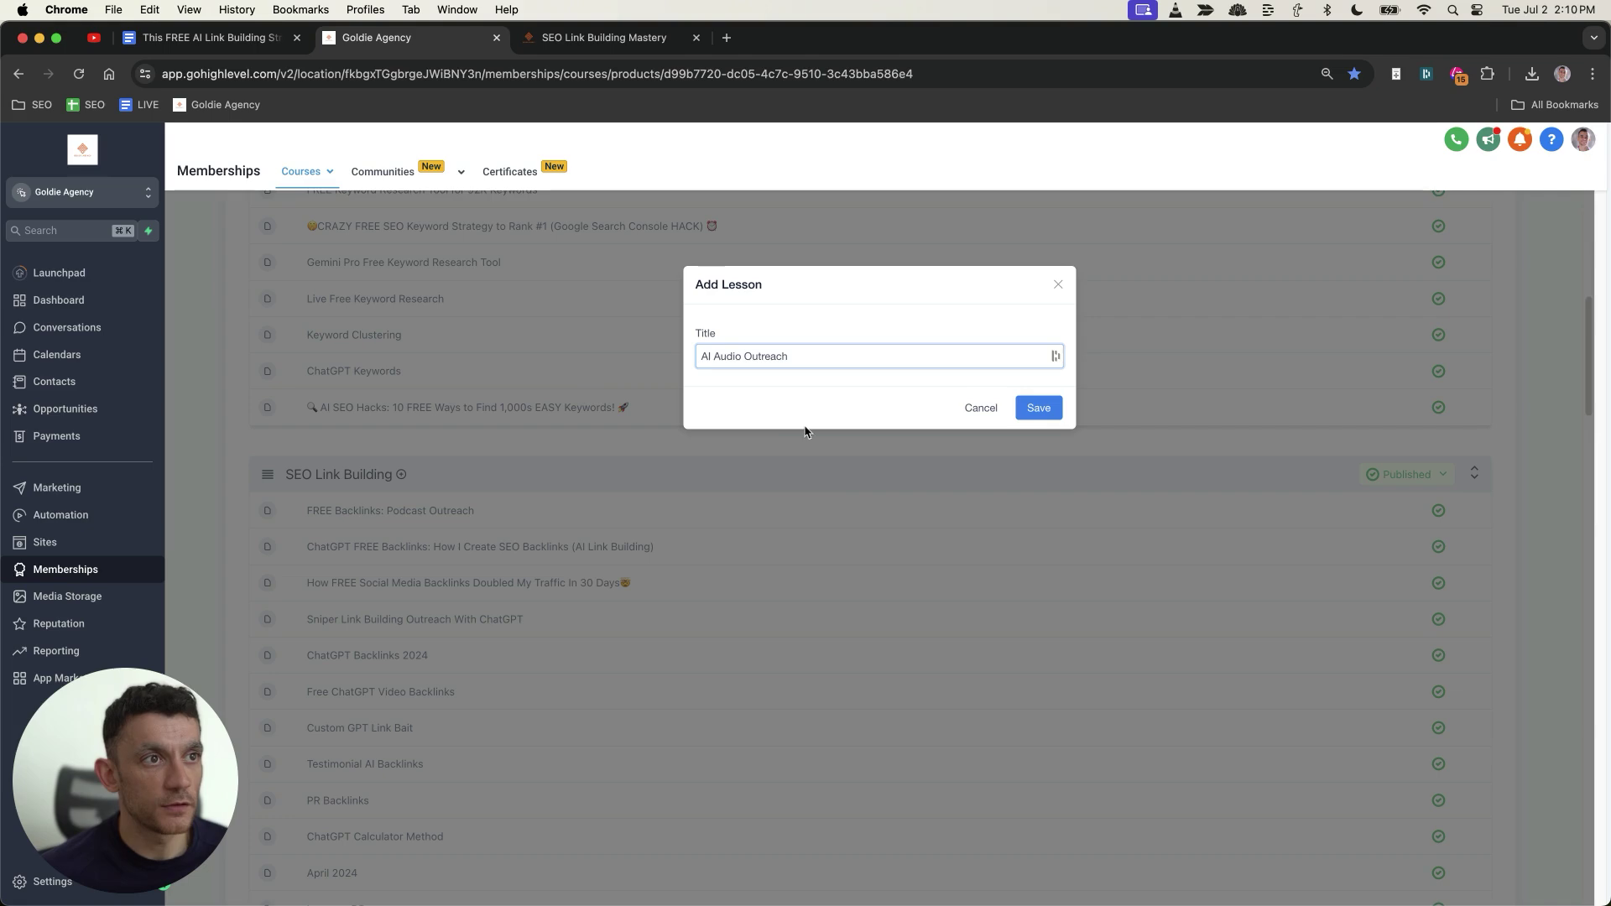
Step: Create the 'AI Audio Outreach' lesson and set its status to Published
{"action": "left_click", "coordinate": [1039, 409]}
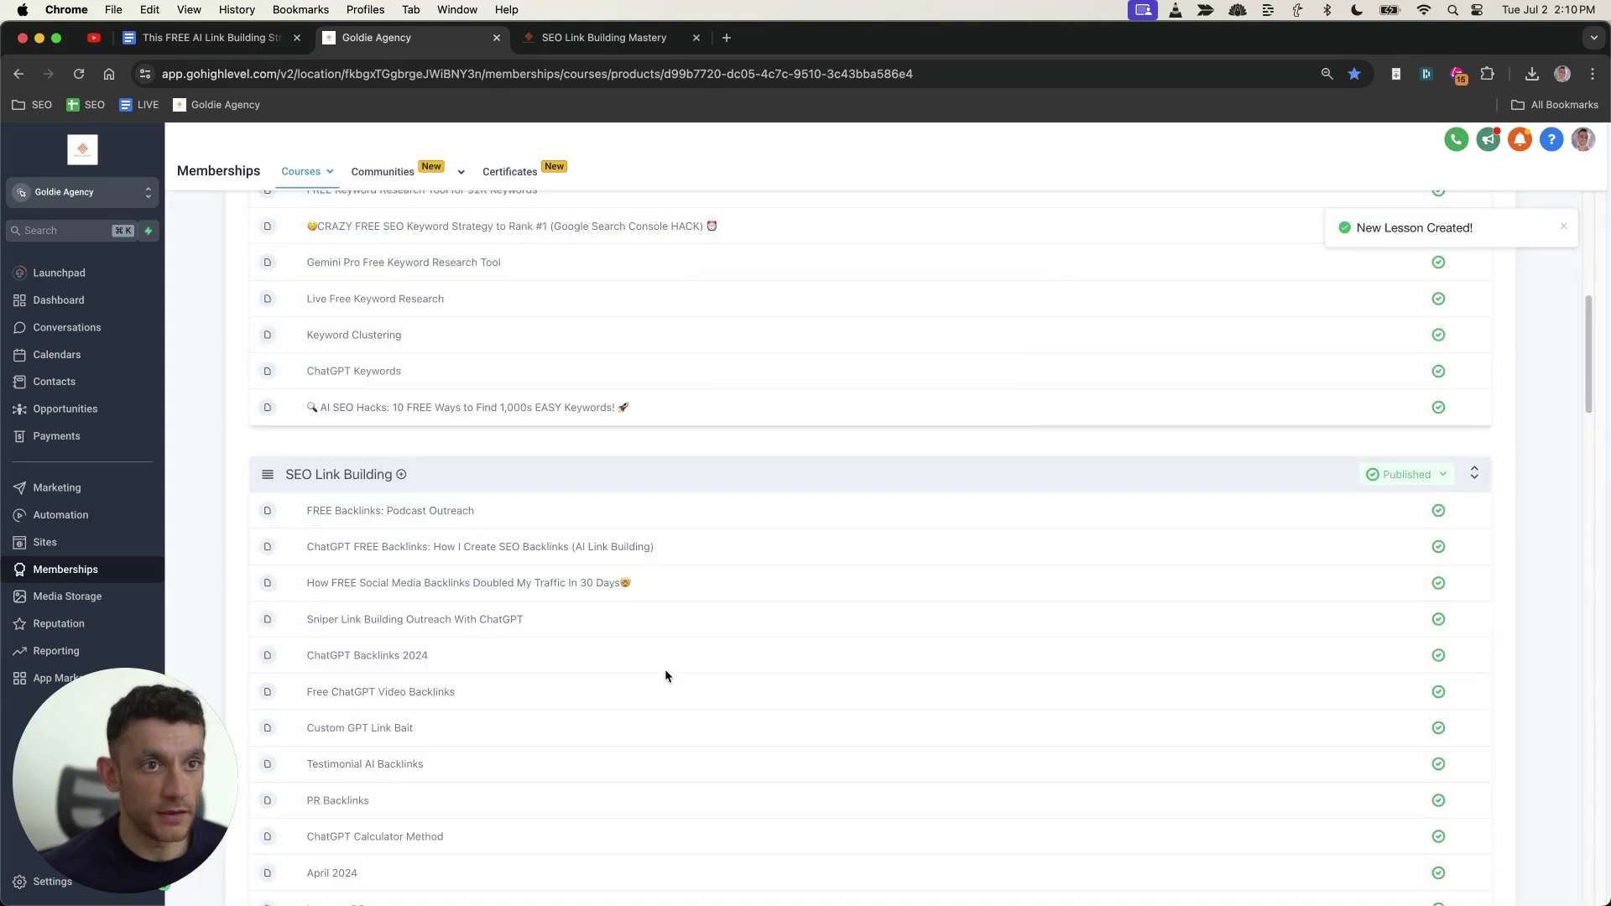
{"action": "scroll", "coordinate": [576, 669], "scroll_direction": "down", "scroll_amount": 4}
{"action": "left_click", "coordinate": [1407, 640]}
{"action": "left_click", "coordinate": [1397, 673]}
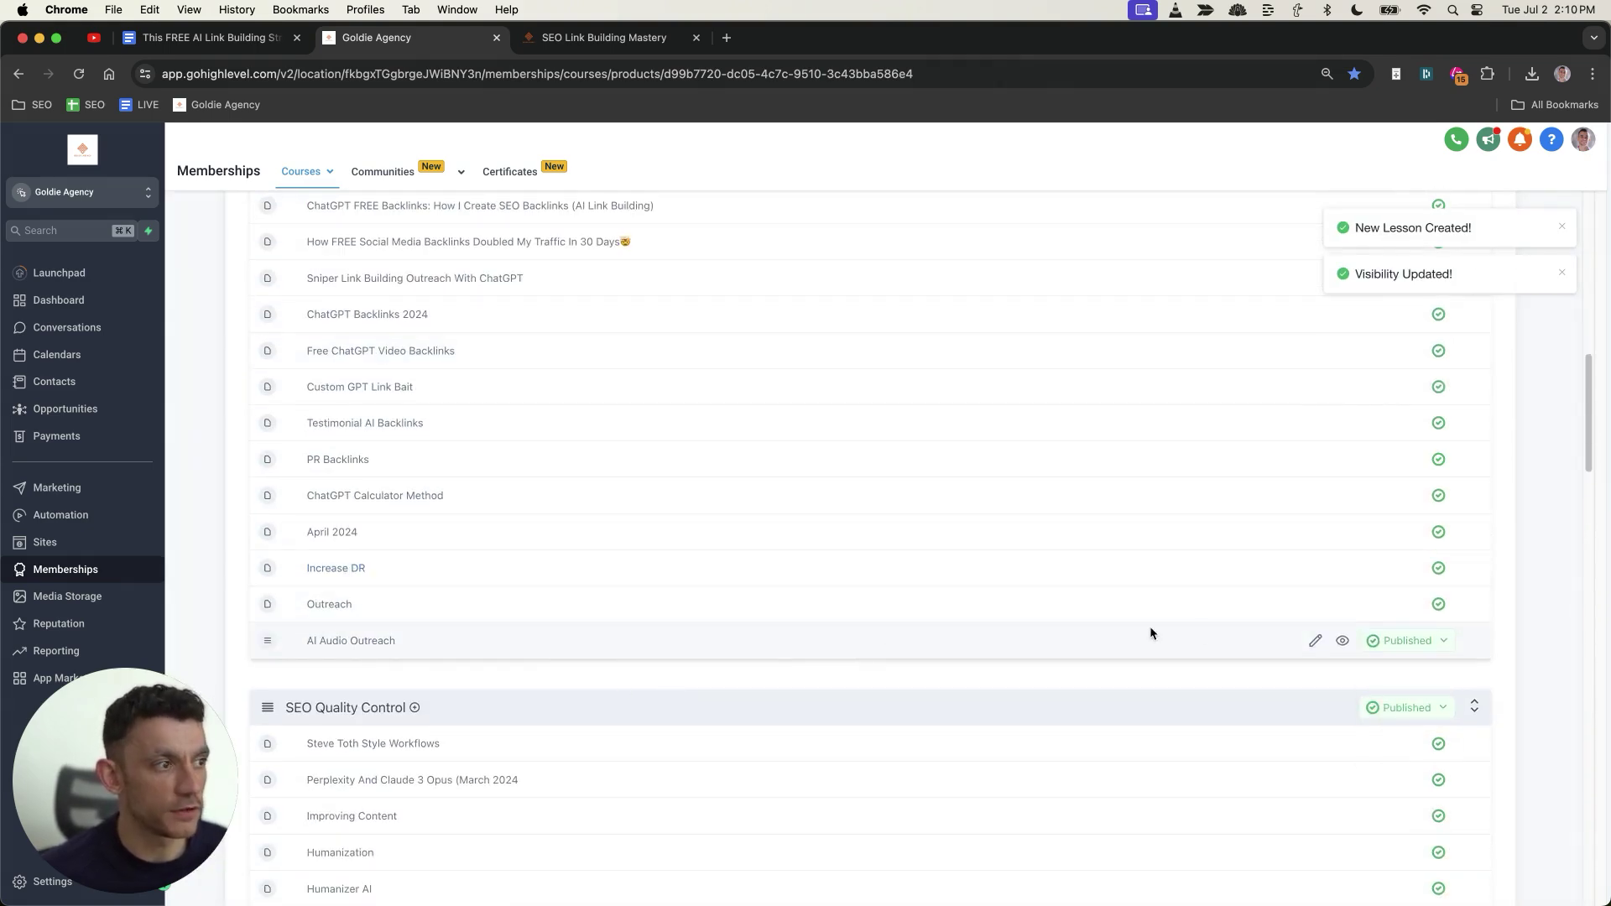
{"action": "left_click", "coordinate": [1314, 640]}
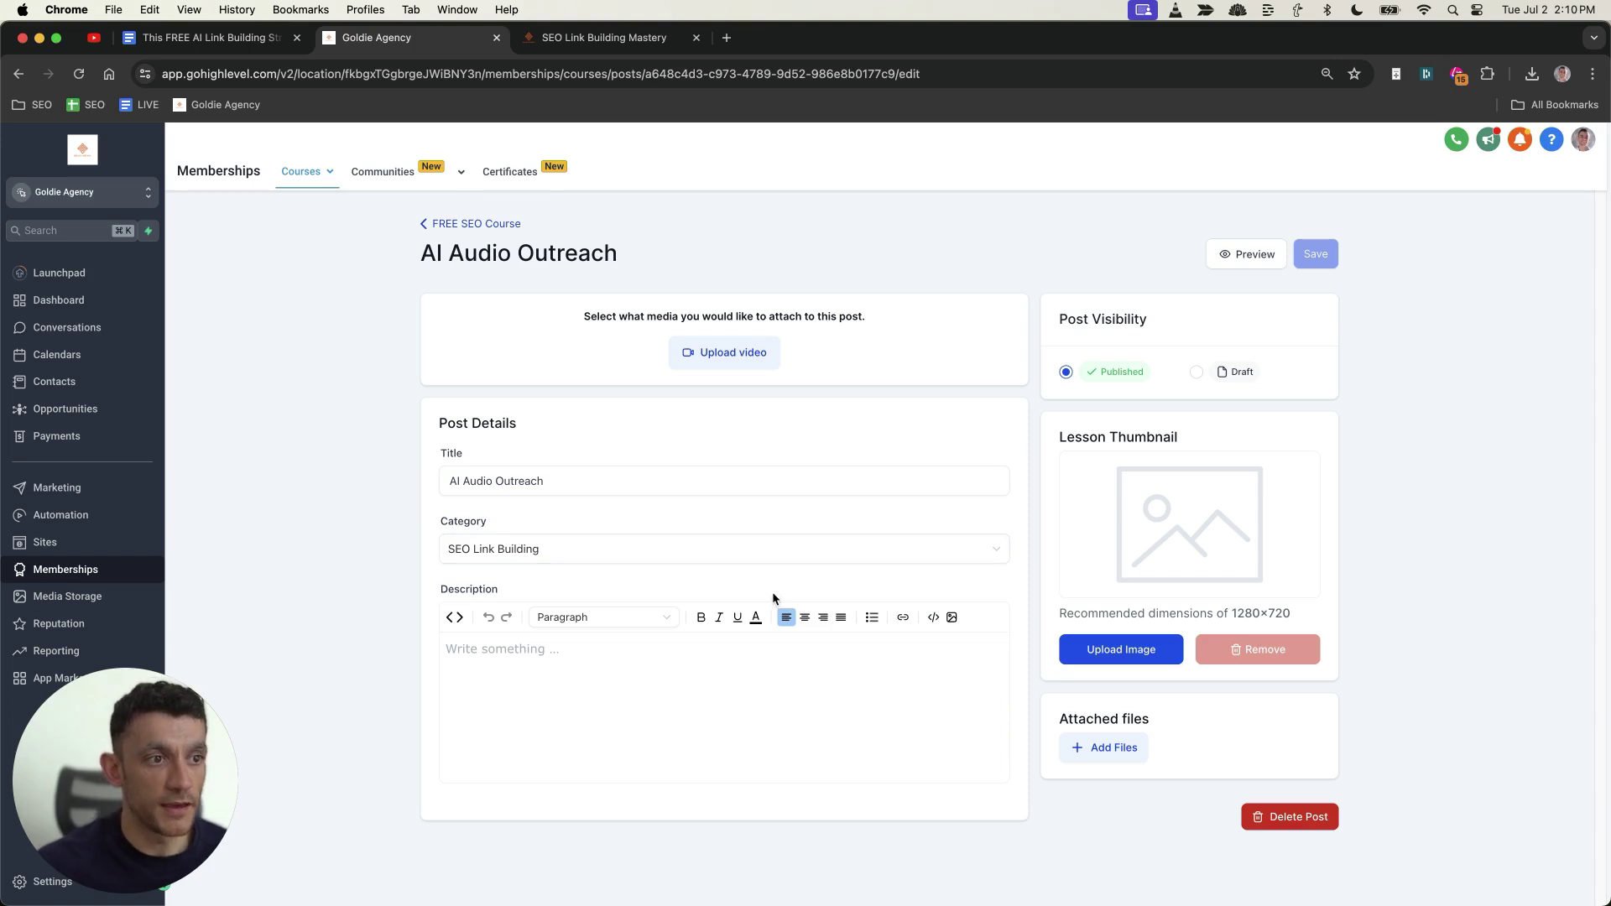
Step: Paste a bold VIDEO NOTES heading with the linked SOP into the lesson description and save
{"action": "left_click", "coordinate": [718, 688]}
{"action": "key", "text": "super+v"}
{"action": "key", "text": "super+a"}
{"action": "key", "text": "super+b"}
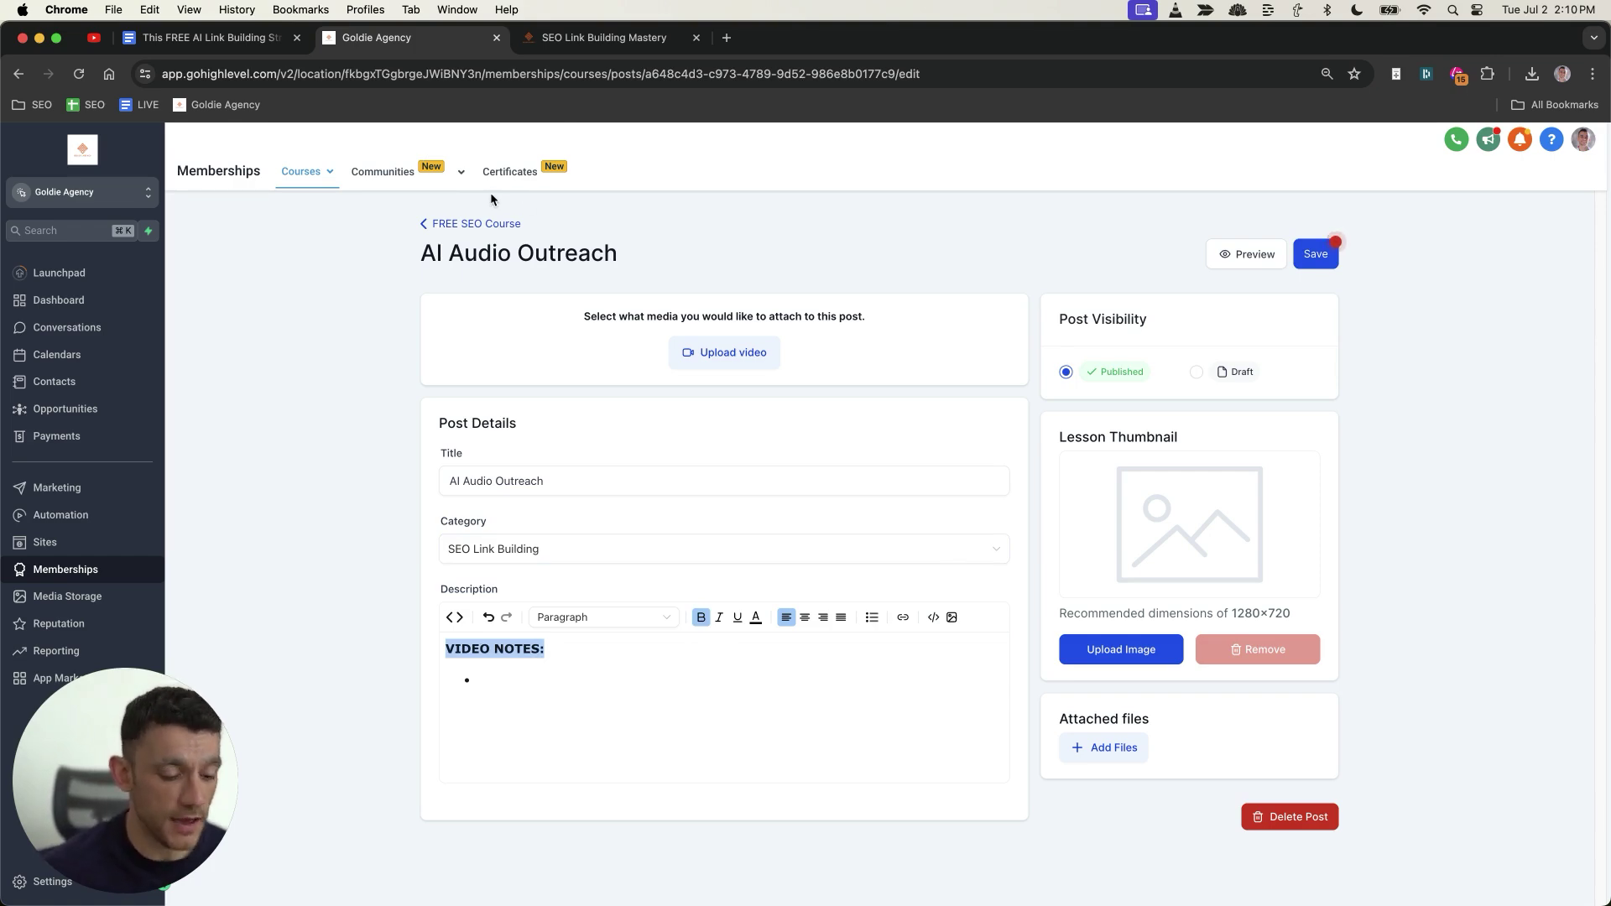
{"action": "key", "text": "Down"}
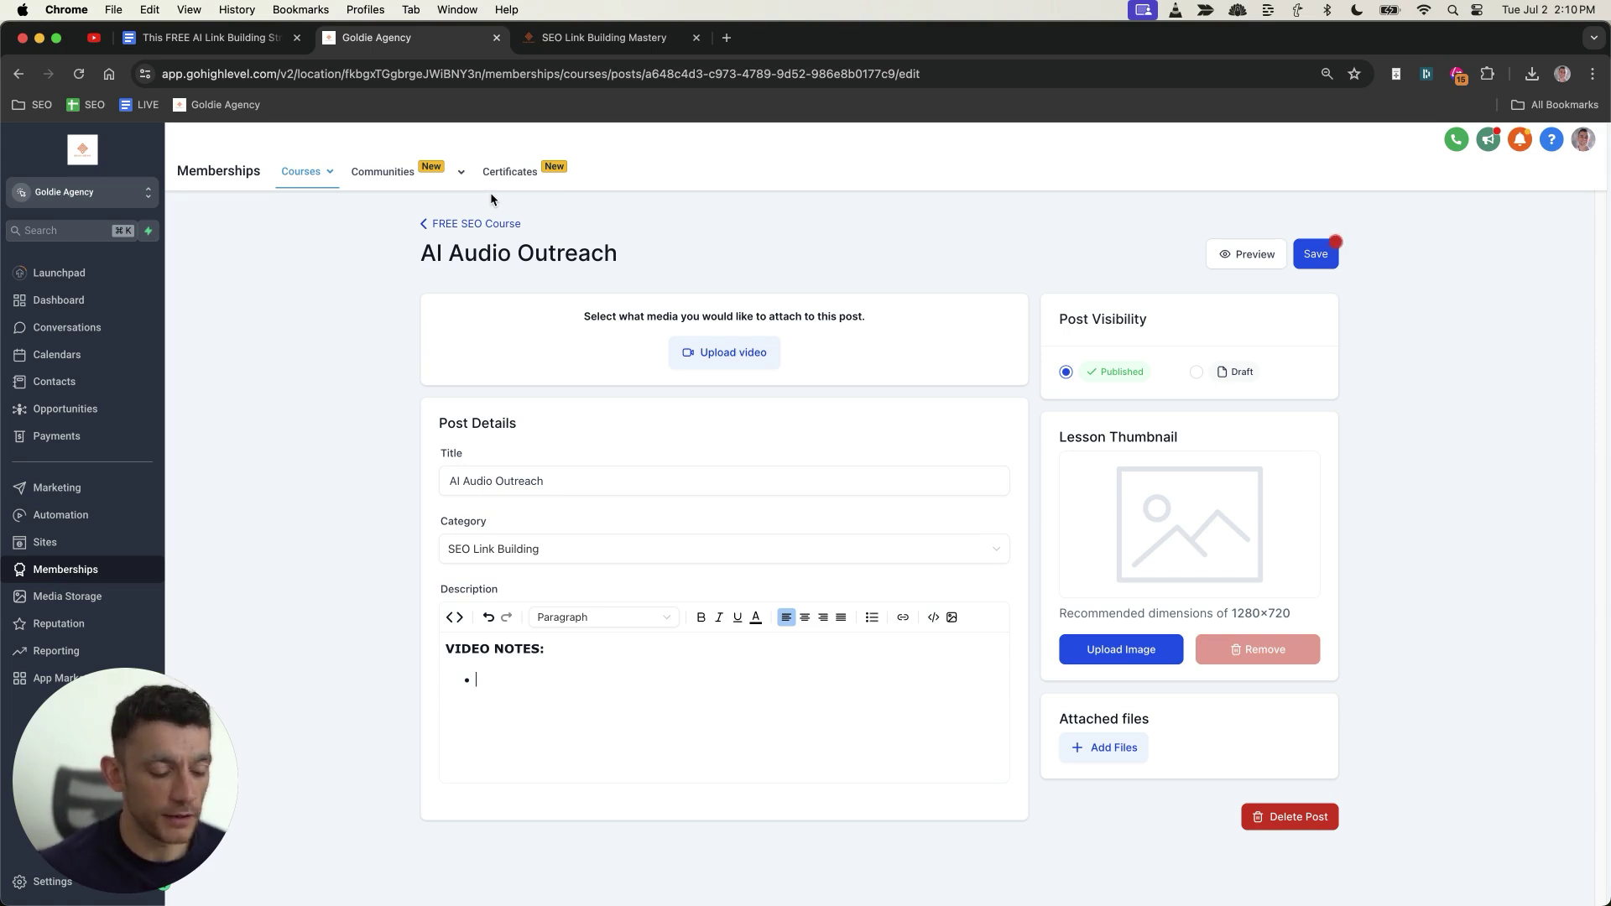
{"action": "key", "text": "super+v"}
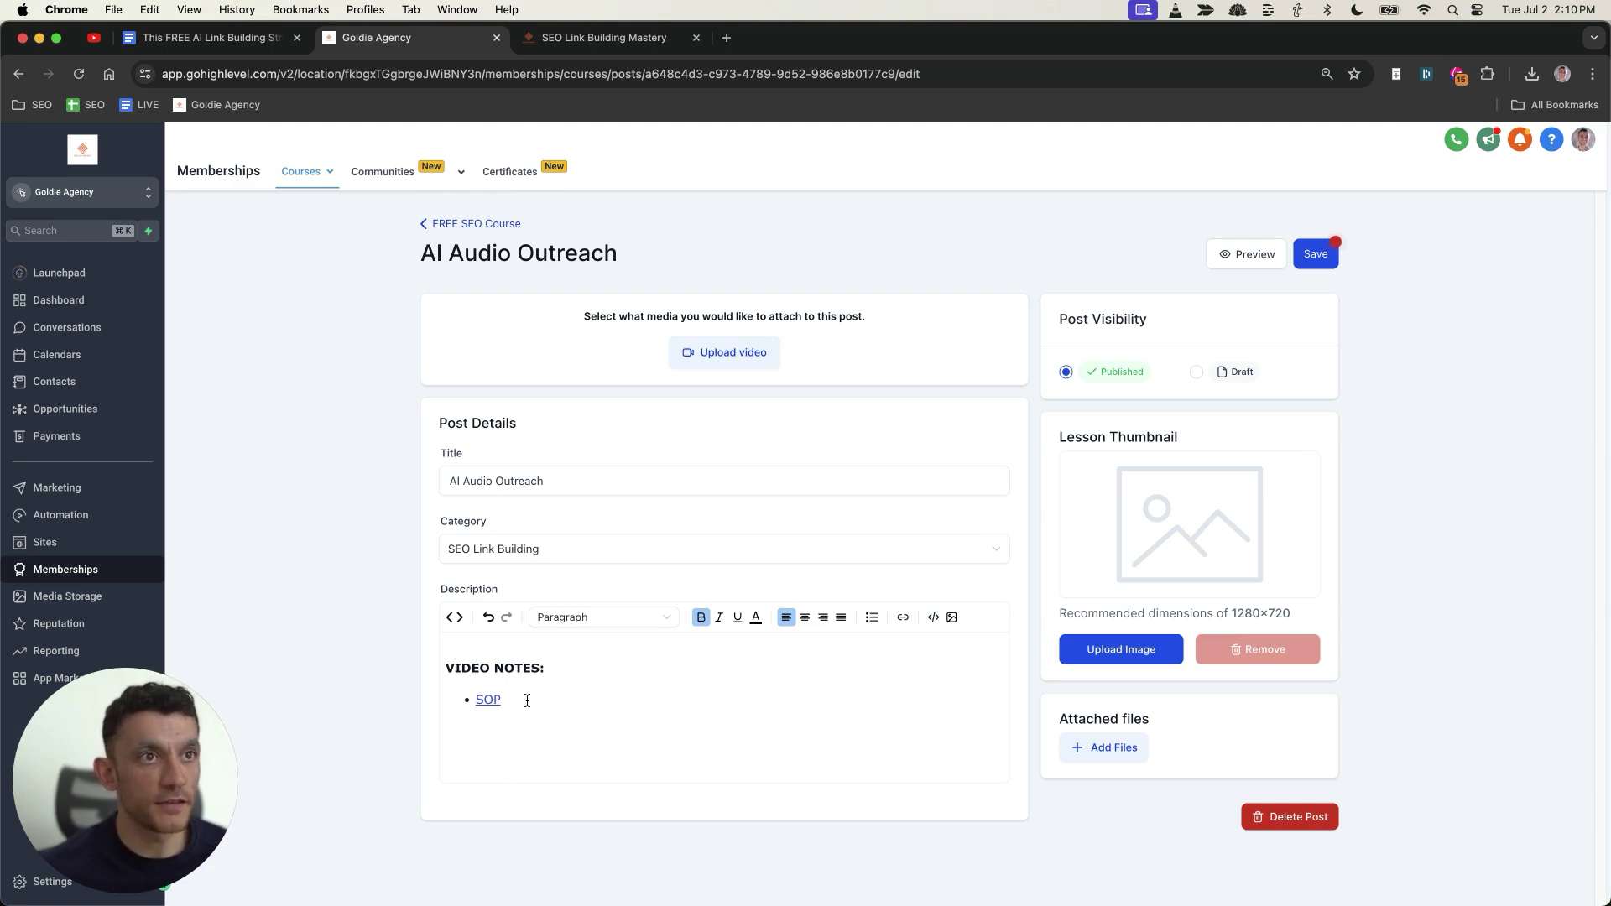
{"action": "left_click", "coordinate": [1326, 254]}
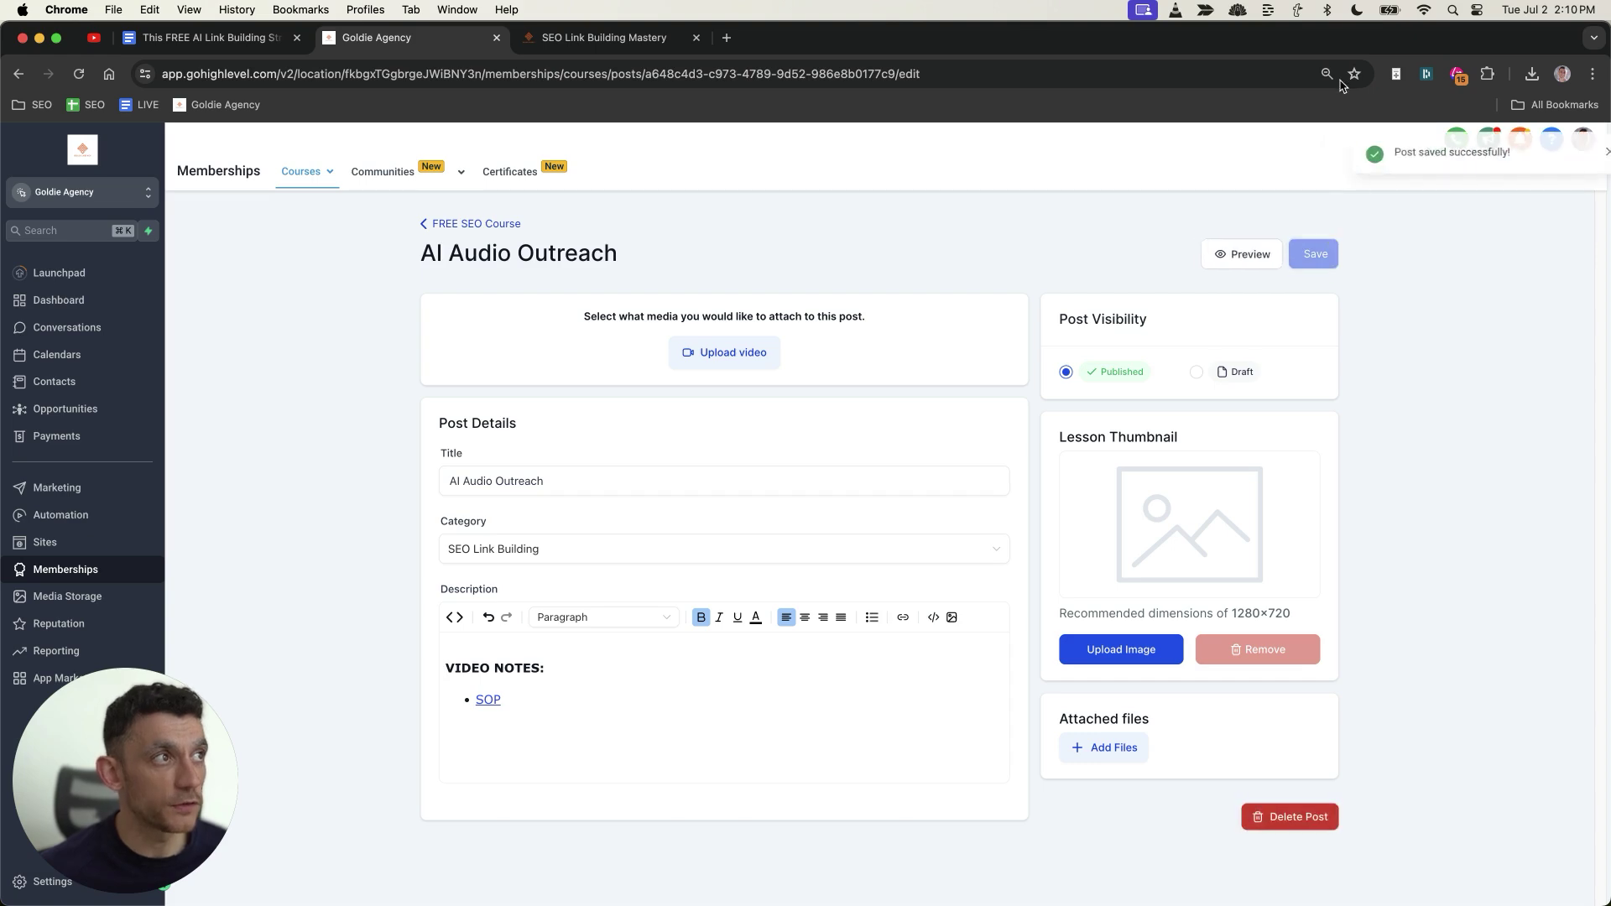
{"action": "key", "text": "ctrl+Tab"}
{"action": "scroll", "coordinate": [940, 509], "scroll_direction": "up", "scroll_amount": 5}
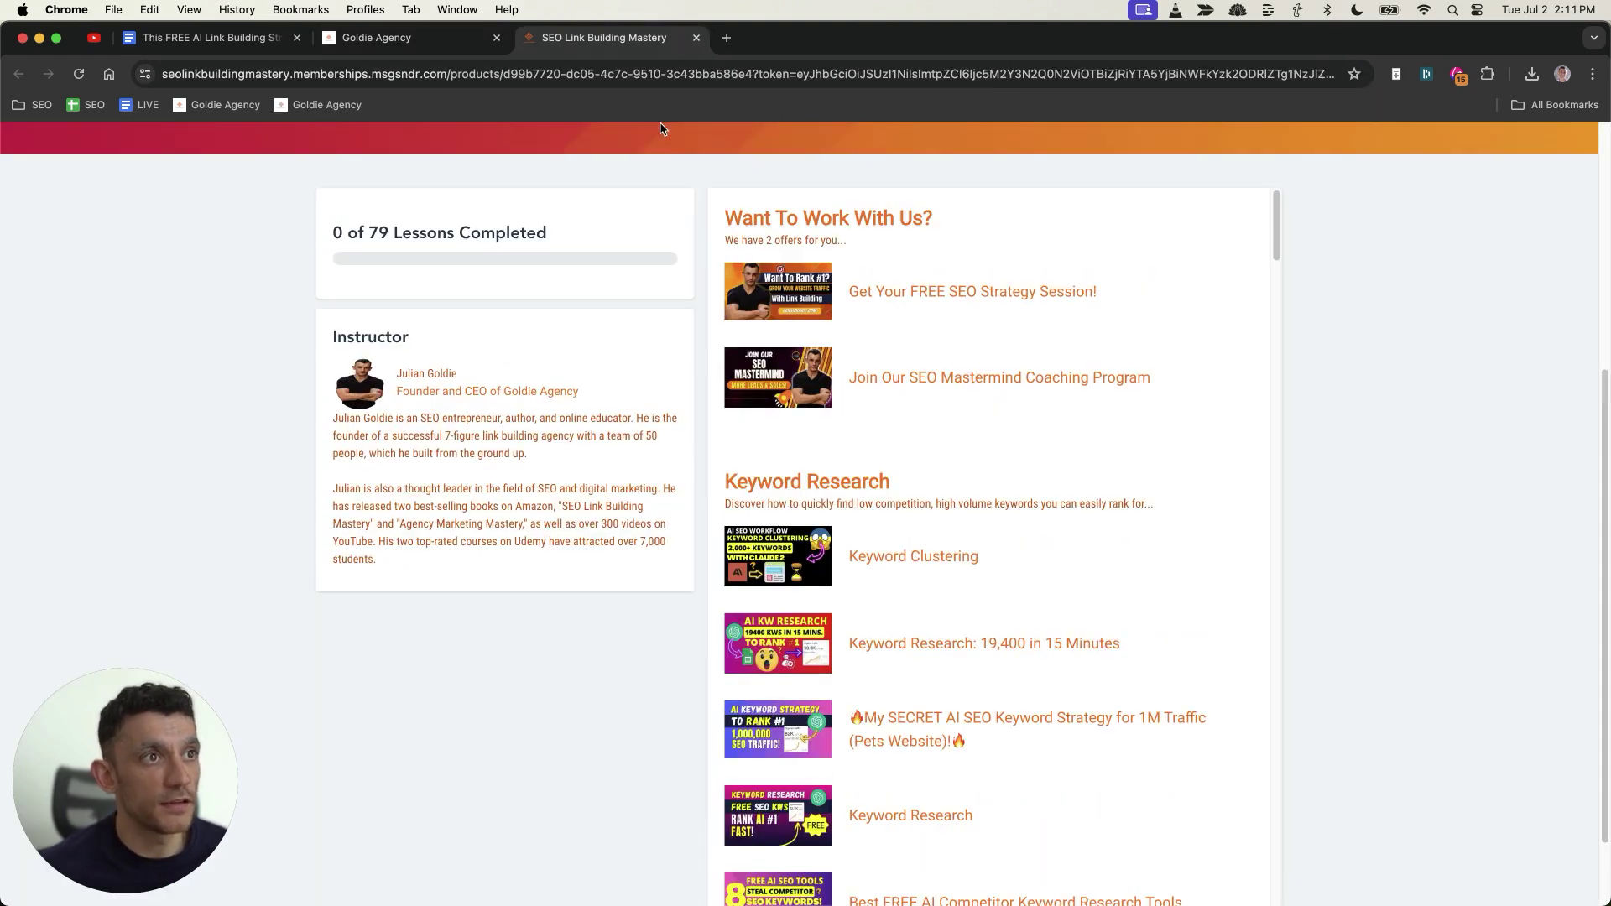
Step: Open the SEO Link Building category in the member preview and scroll through its lesson list
{"action": "scroll", "coordinate": [924, 313], "scroll_direction": "down", "scroll_amount": 3}
{"action": "scroll", "coordinate": [891, 422], "scroll_direction": "down", "scroll_amount": 10}
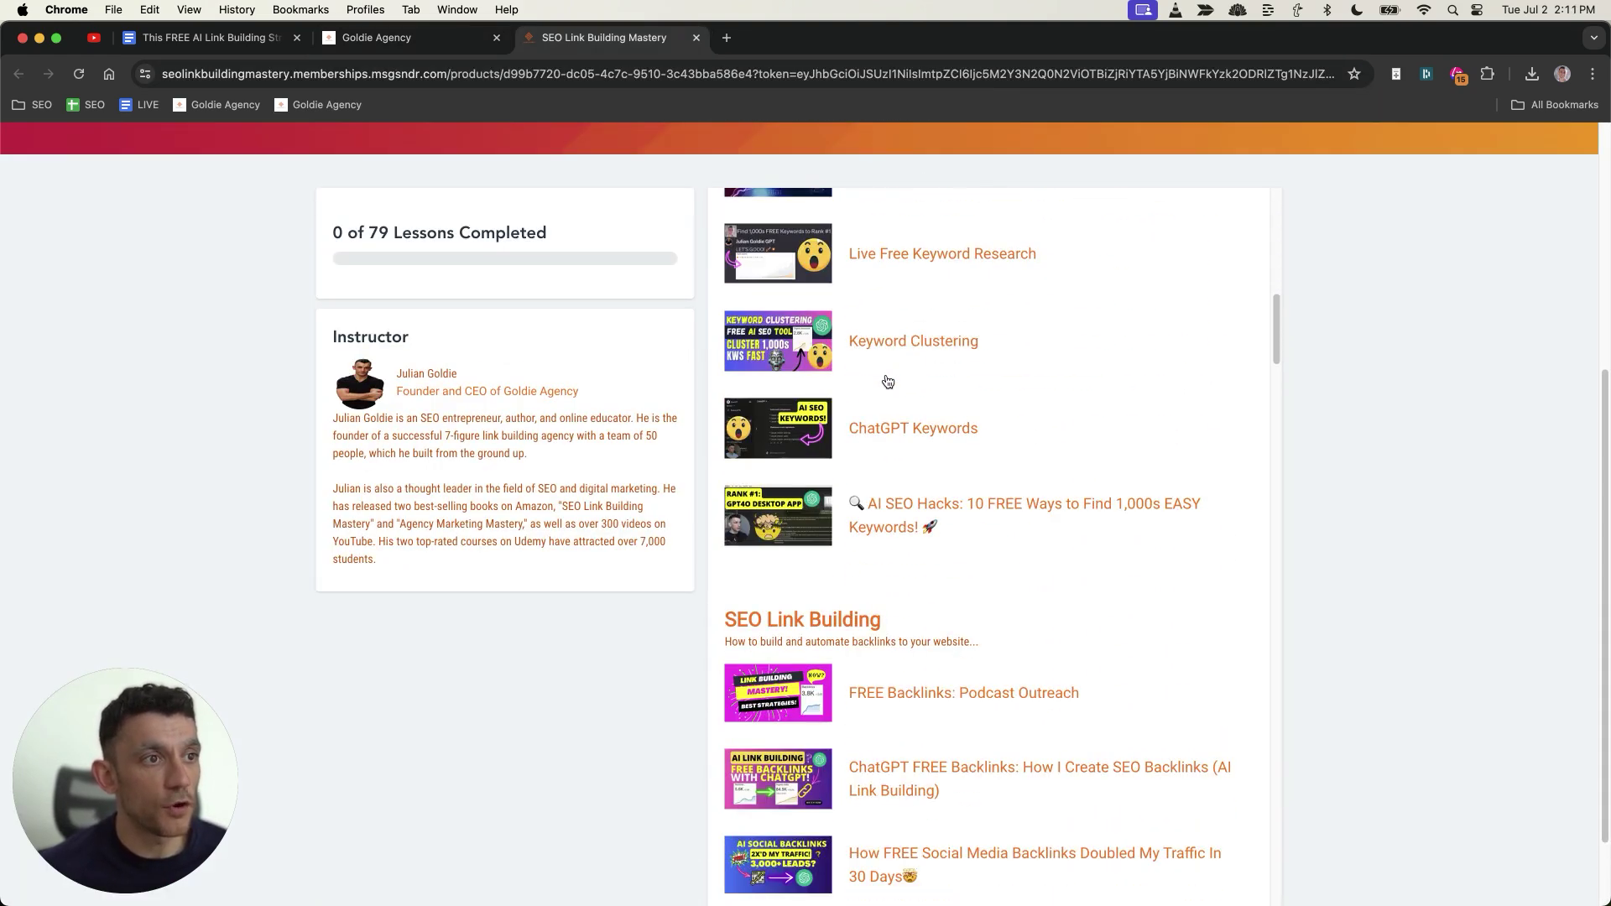
{"action": "left_click", "coordinate": [846, 395]}
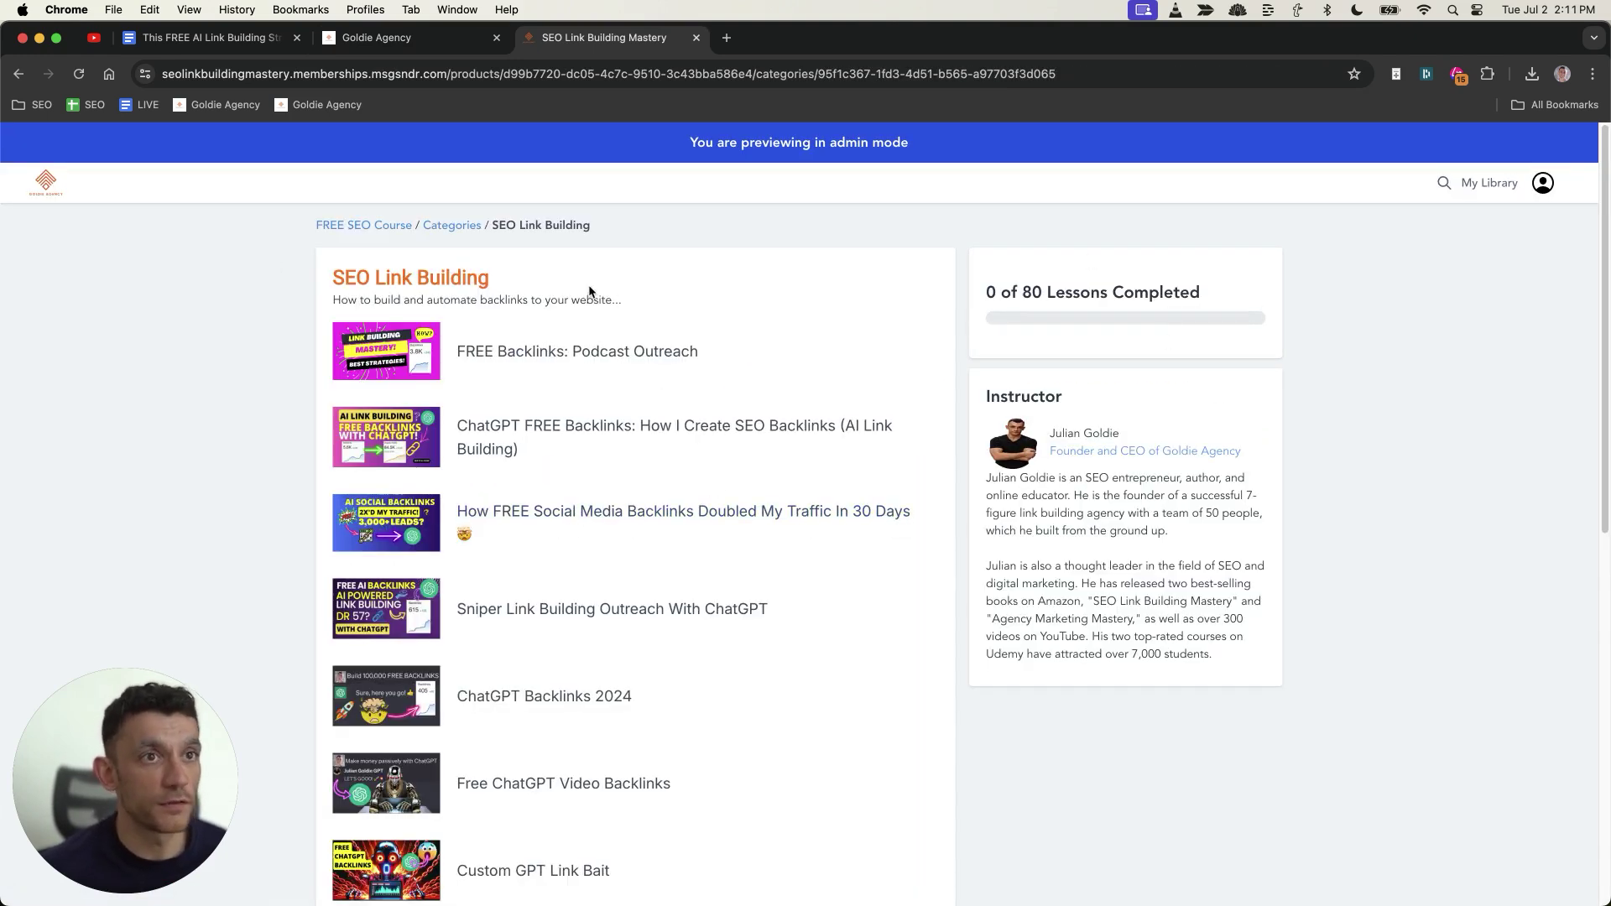
{"action": "scroll", "coordinate": [592, 293], "scroll_direction": "down", "scroll_amount": 8}
{"action": "scroll", "coordinate": [427, 567], "scroll_direction": "up", "scroll_amount": 10}
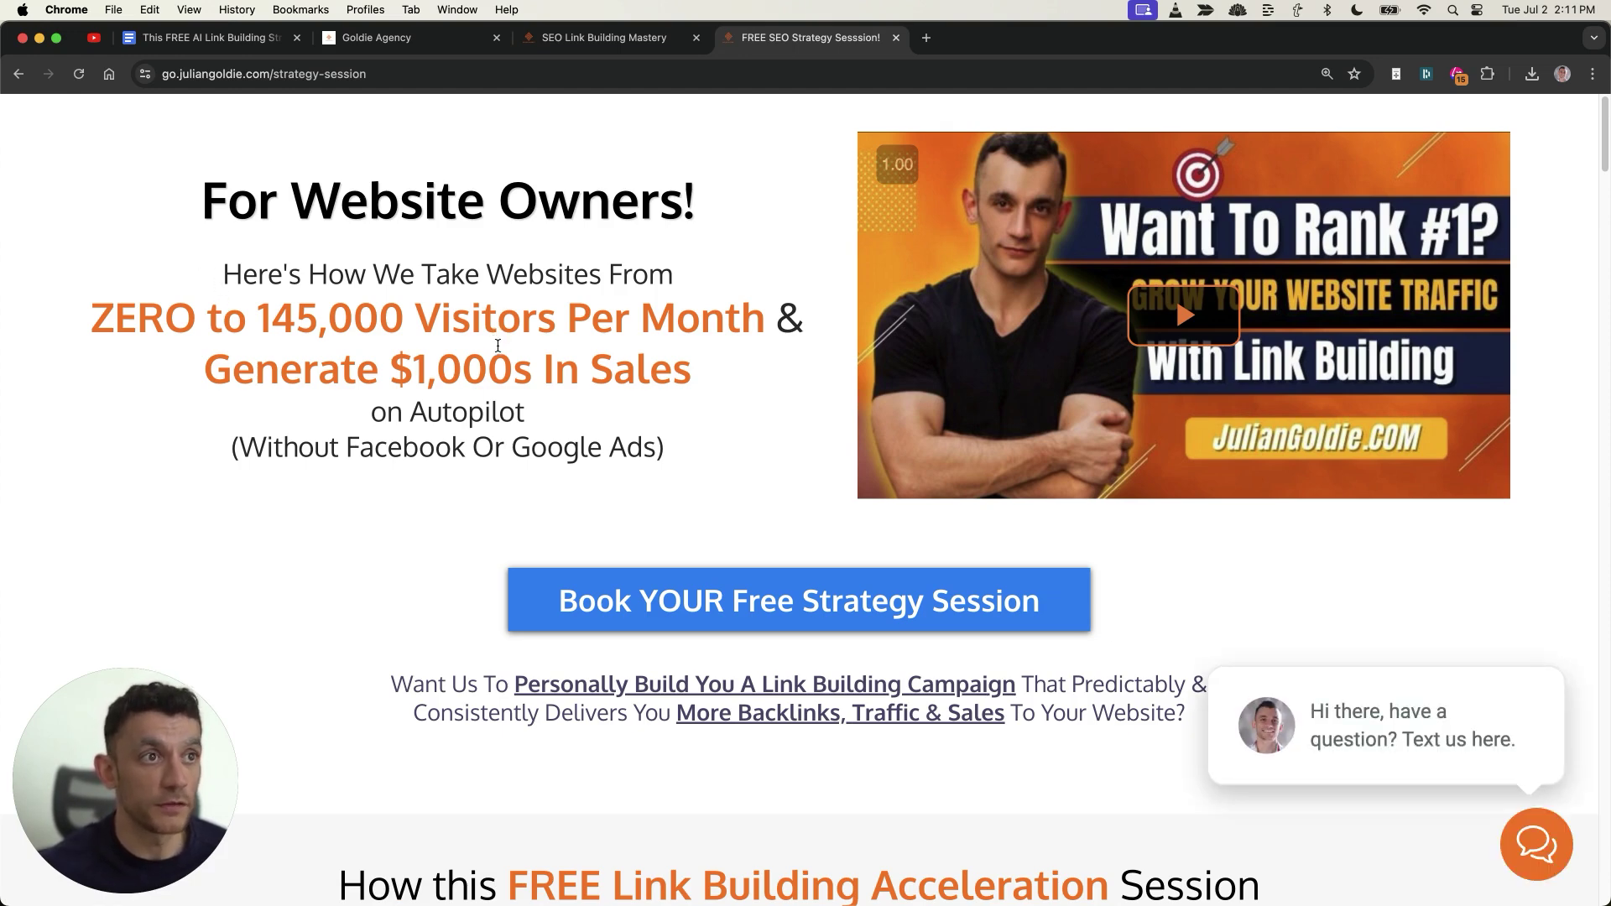
{"action": "scroll", "coordinate": [521, 380], "scroll_direction": "down", "scroll_amount": 5}
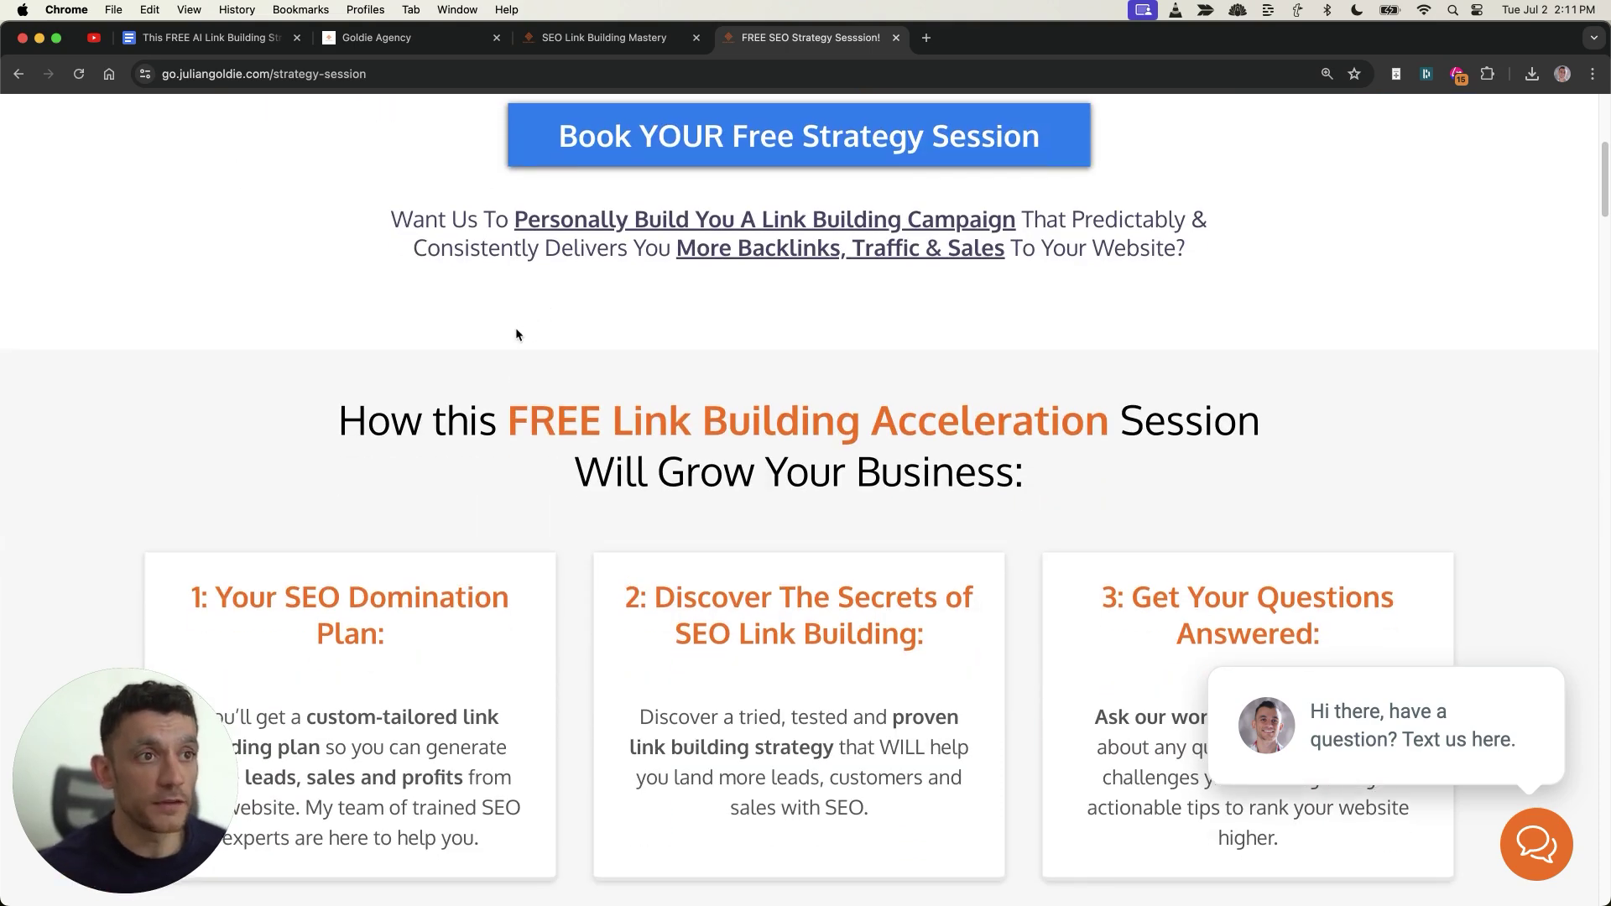
{"action": "scroll", "coordinate": [515, 327], "scroll_direction": "down", "scroll_amount": 3}
{"action": "left_click_drag", "start_coordinate": [328, 279], "coordinate": [1049, 358]}
{"action": "scroll", "coordinate": [1049, 358], "scroll_direction": "down", "scroll_amount": 3}
{"action": "left_click_drag", "start_coordinate": [191, 220], "coordinate": [506, 288]}
{"action": "left_click", "coordinate": [527, 284]}
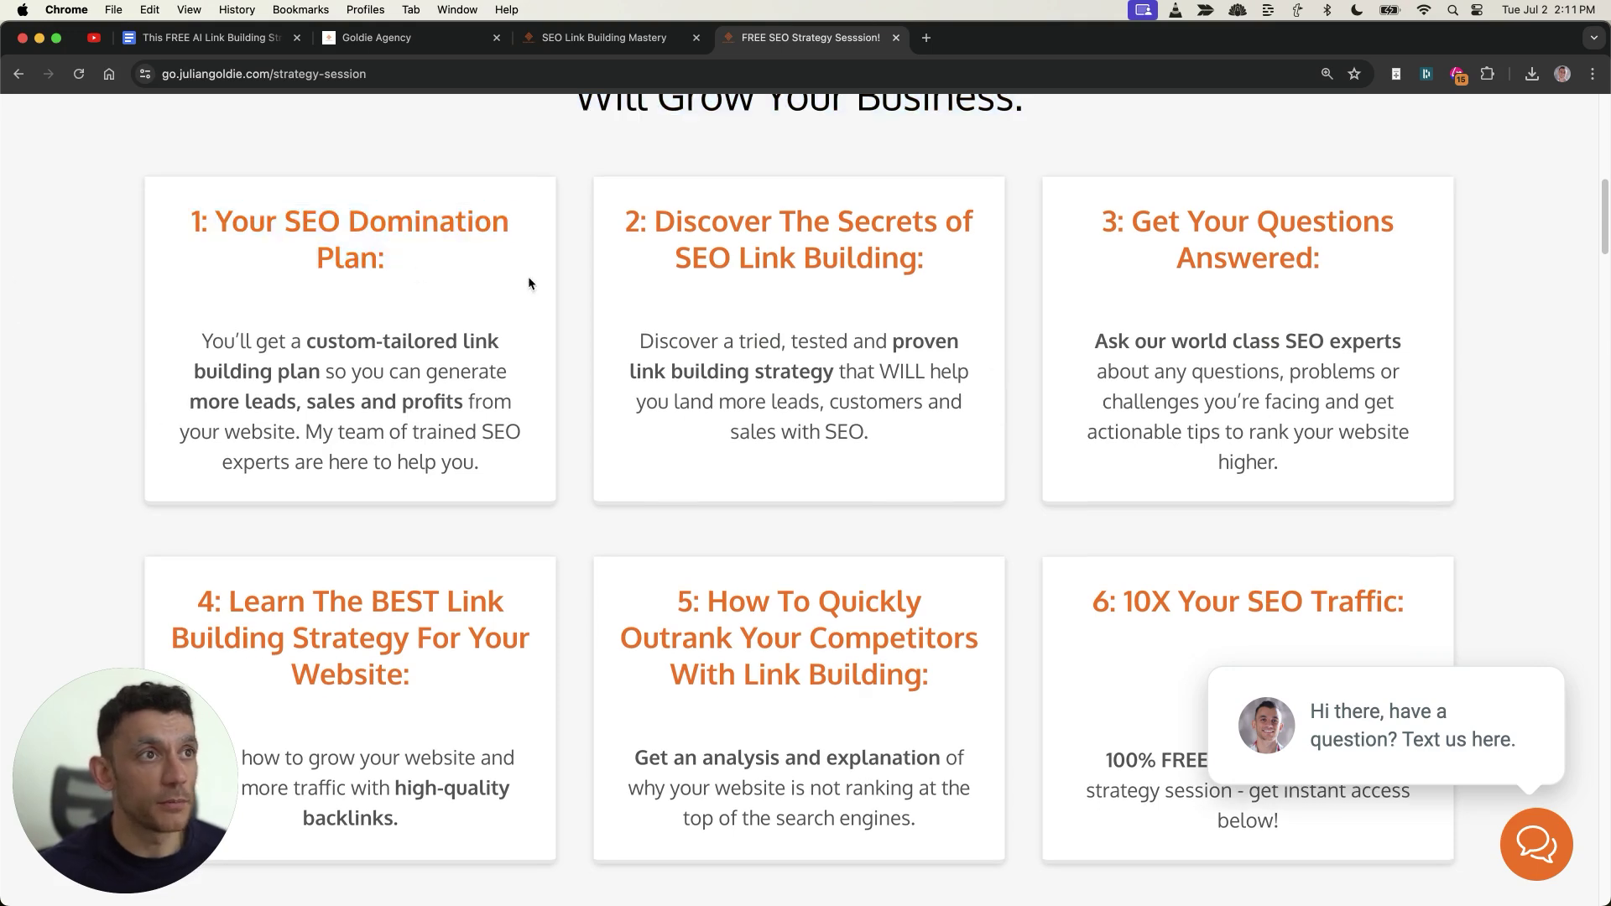
{"action": "left_click_drag", "start_coordinate": [635, 230], "coordinate": [928, 287]}
{"action": "left_click", "coordinate": [937, 280]}
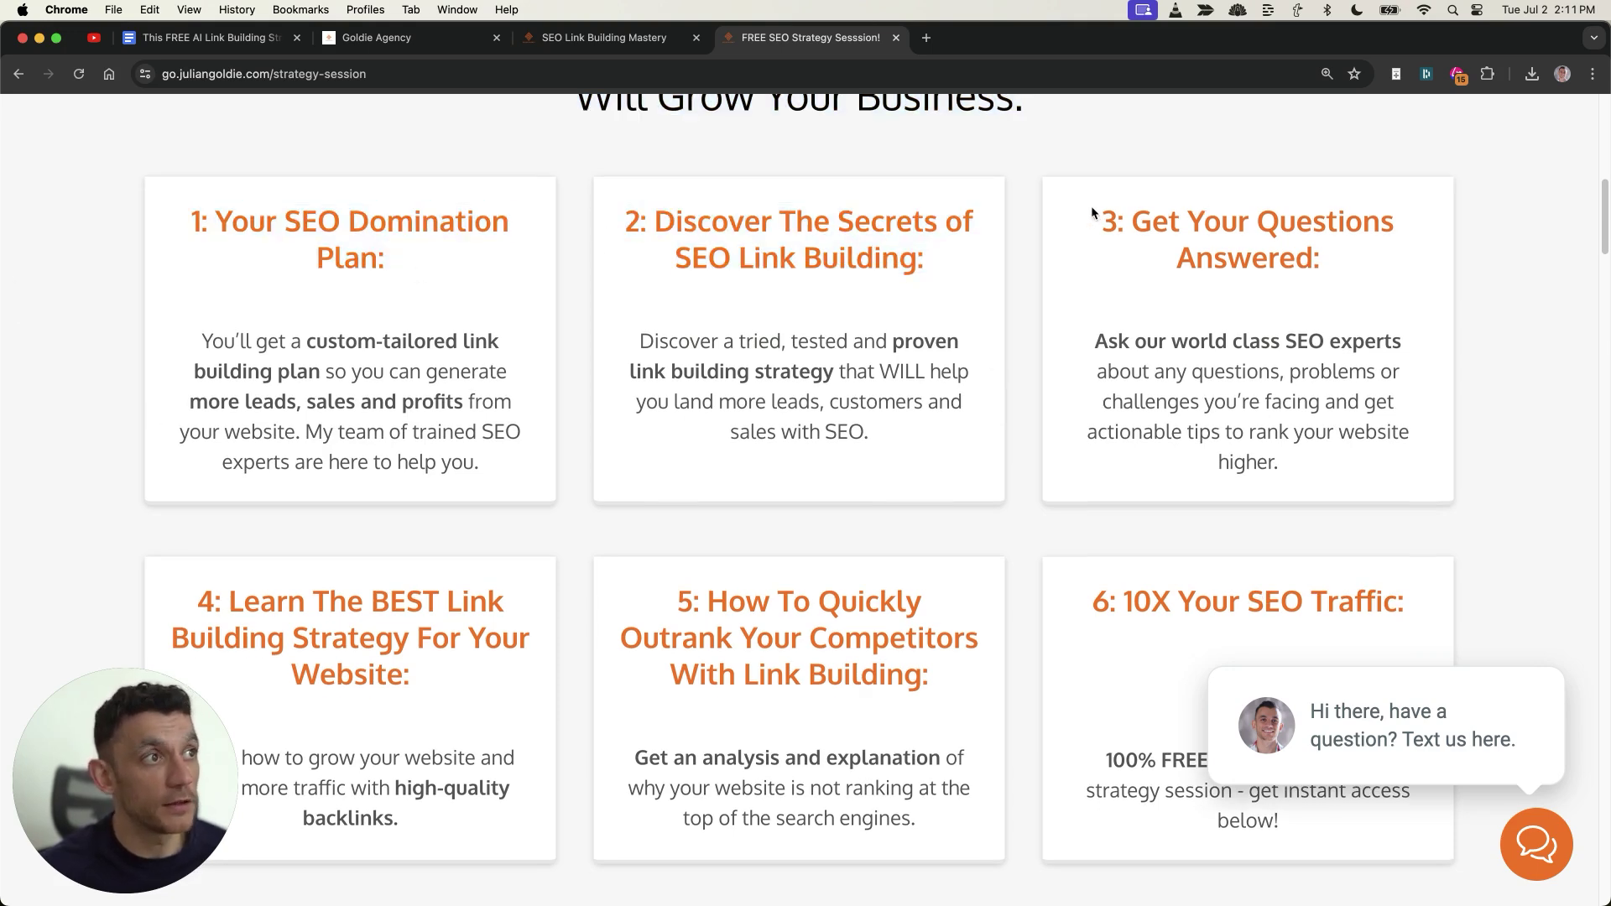
{"action": "left_click_drag", "start_coordinate": [1092, 209], "coordinate": [1341, 257]}
{"action": "scroll", "coordinate": [1341, 257], "scroll_direction": "up", "scroll_amount": 1}
{"action": "scroll", "coordinate": [181, 579], "scroll_direction": "down", "scroll_amount": 2}
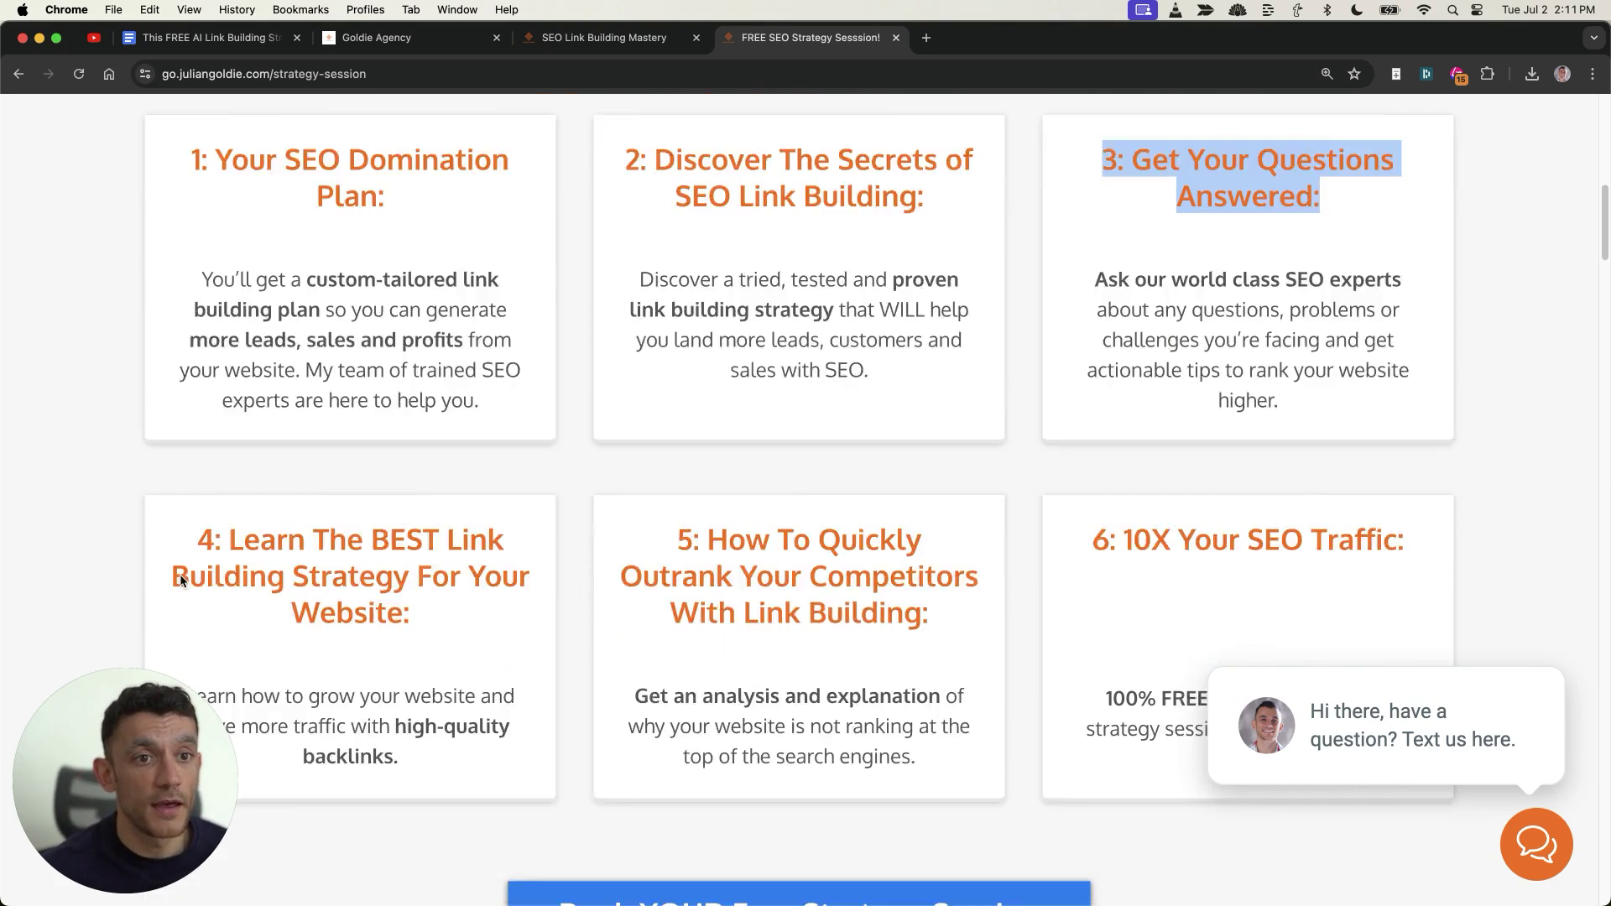
{"action": "left_click_drag", "start_coordinate": [194, 459], "coordinate": [514, 550]}
{"action": "scroll", "coordinate": [511, 545], "scroll_direction": "up", "scroll_amount": 5}
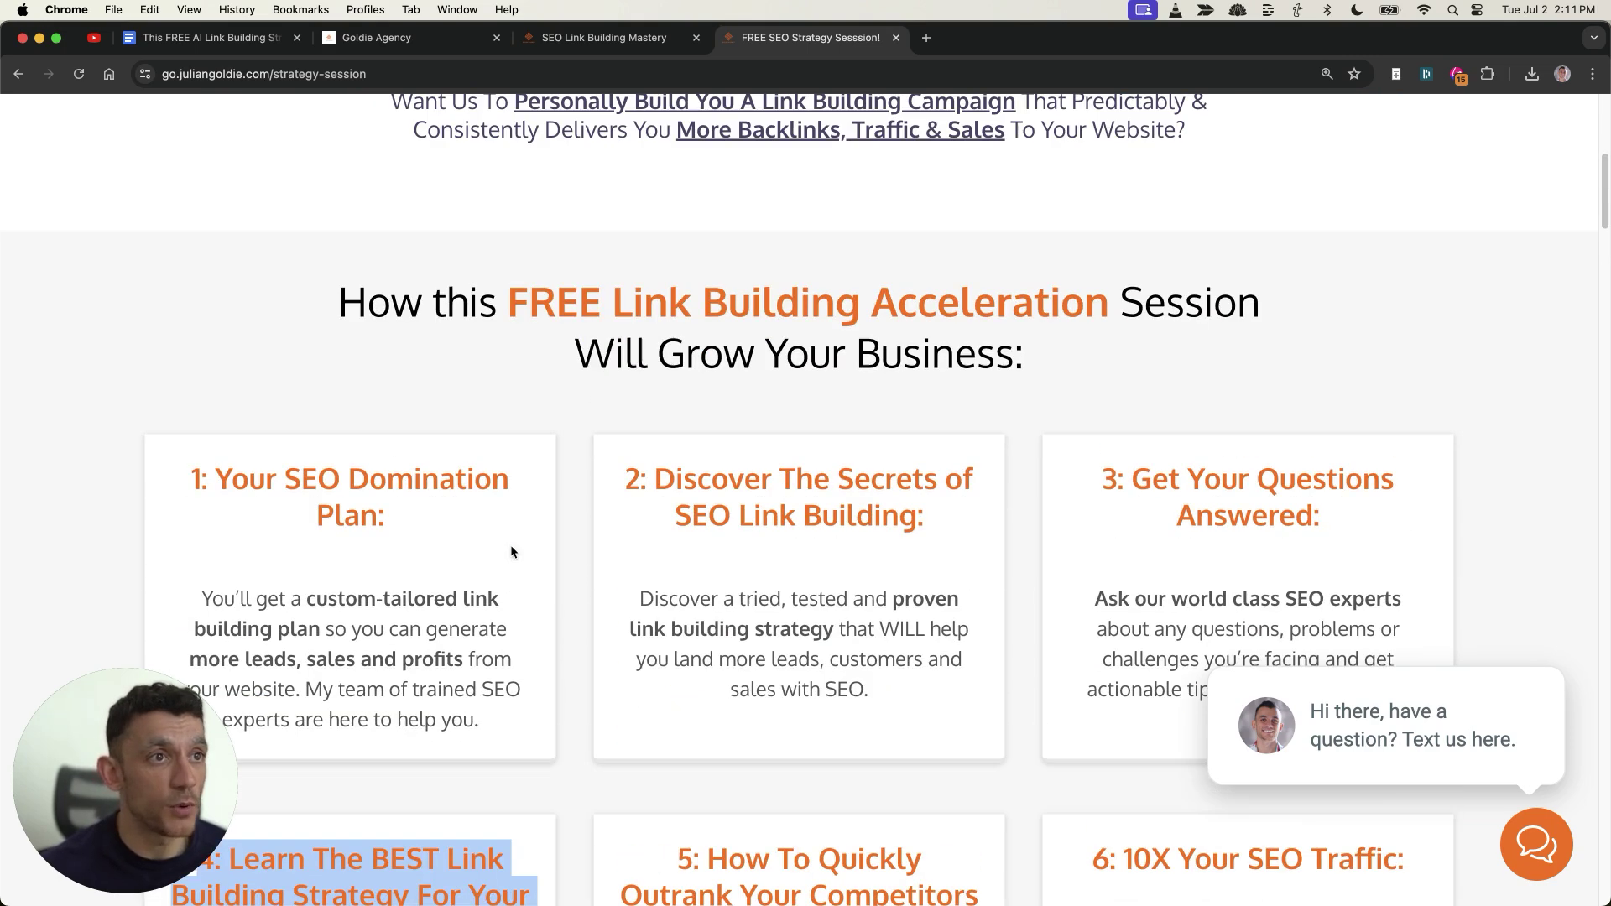
{"action": "left_click", "coordinate": [510, 551]}
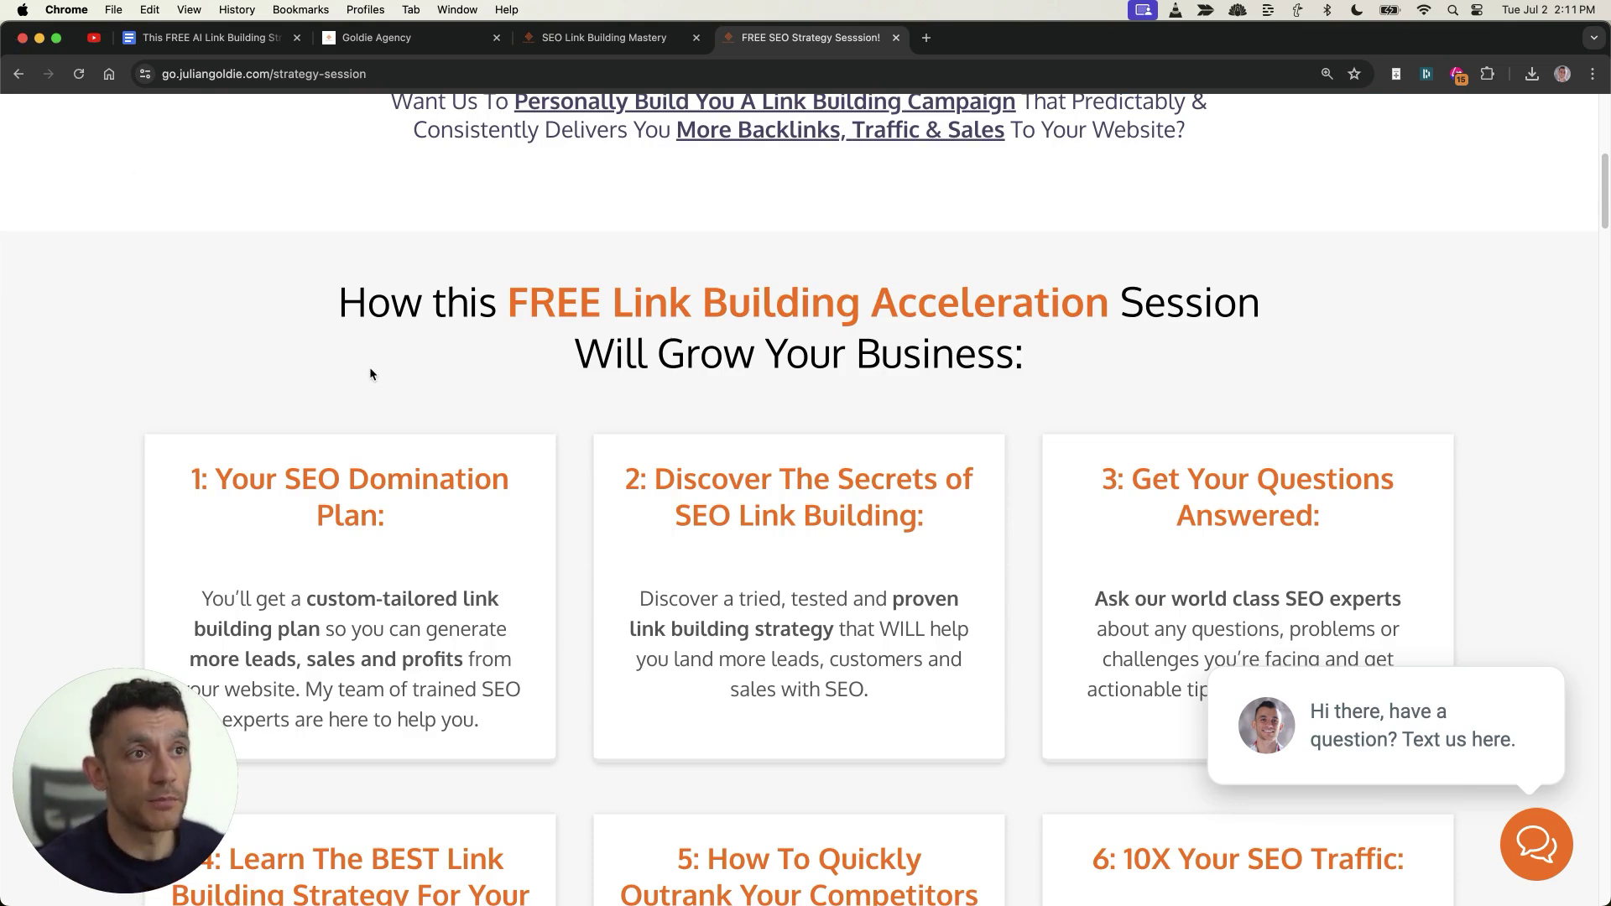
{"action": "scroll", "coordinate": [369, 373], "scroll_direction": "up", "scroll_amount": 7}
{"action": "left_click_drag", "start_coordinate": [198, 181], "coordinate": [710, 404]}
{"action": "left_click", "coordinate": [685, 394]}
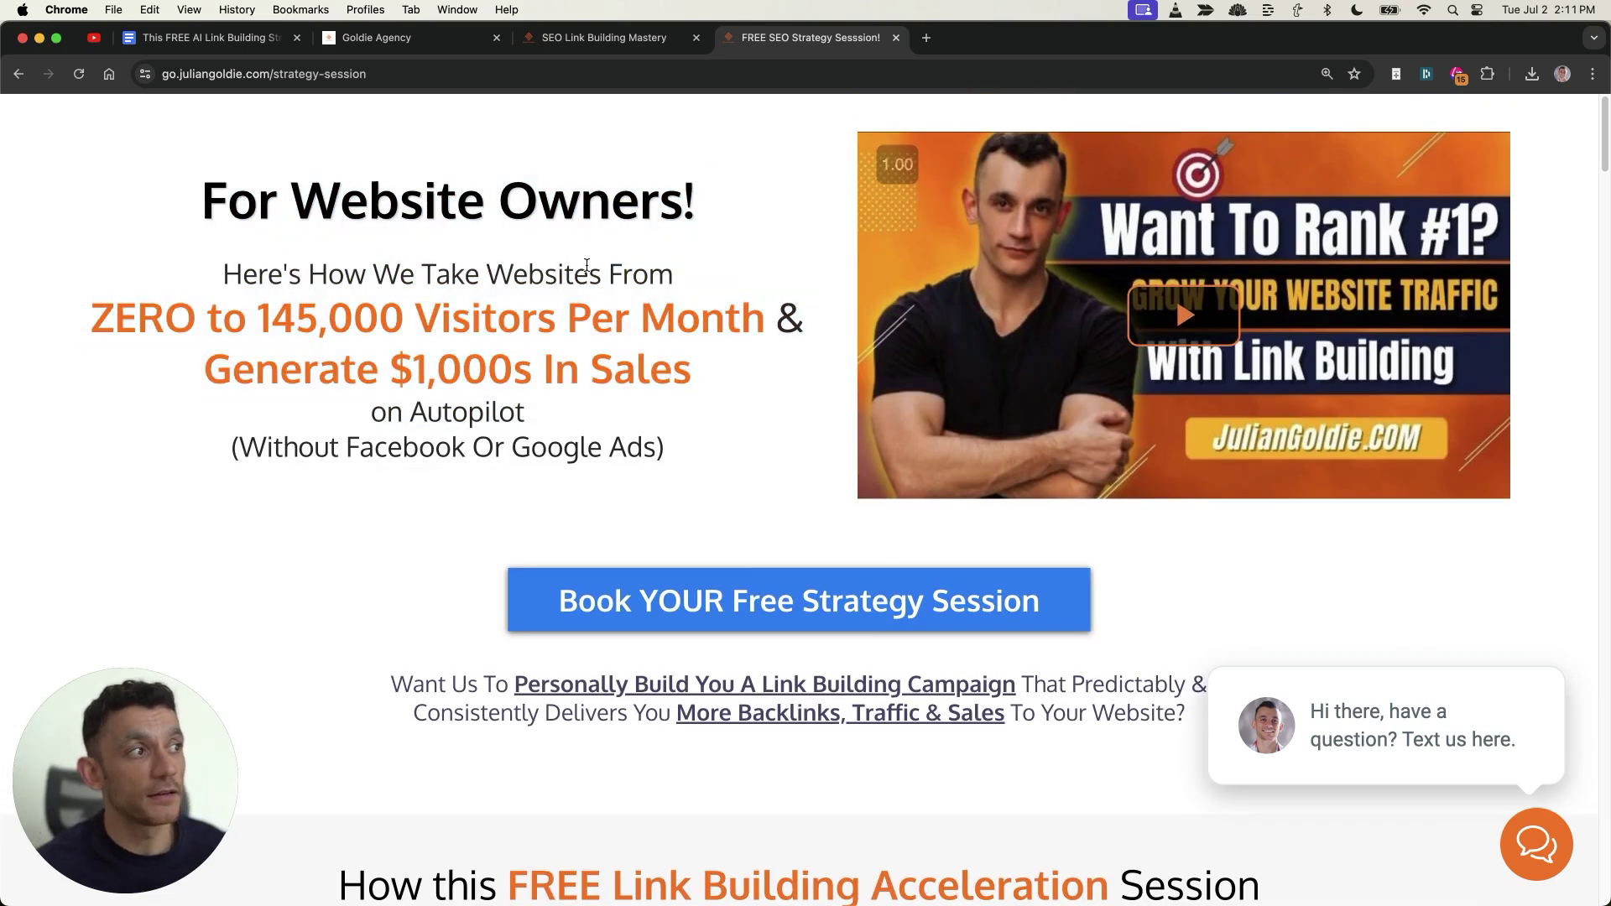